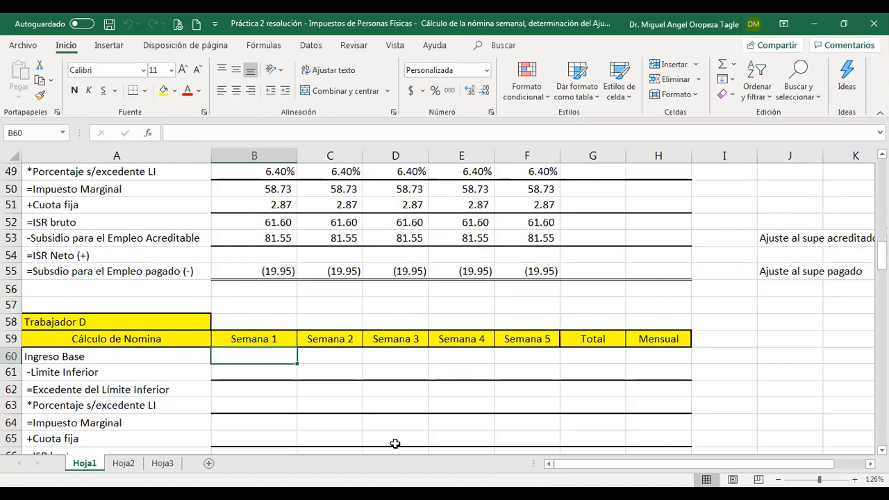
- Enter 1120 as Trabajador D's Ingreso Base for Semana 1 in B60 and copy it through Semana 5
{"action": "scroll", "coordinate": [355, 333], "scroll_direction": "up", "scroll_amount": 15}
{"action": "scroll", "coordinate": [363, 384], "scroll_direction": "up", "scroll_amount": 1}
{"action": "scroll", "coordinate": [319, 361], "scroll_direction": "down", "scroll_amount": 2}
{"action": "scroll", "coordinate": [282, 219], "scroll_direction": "down", "scroll_amount": 14}
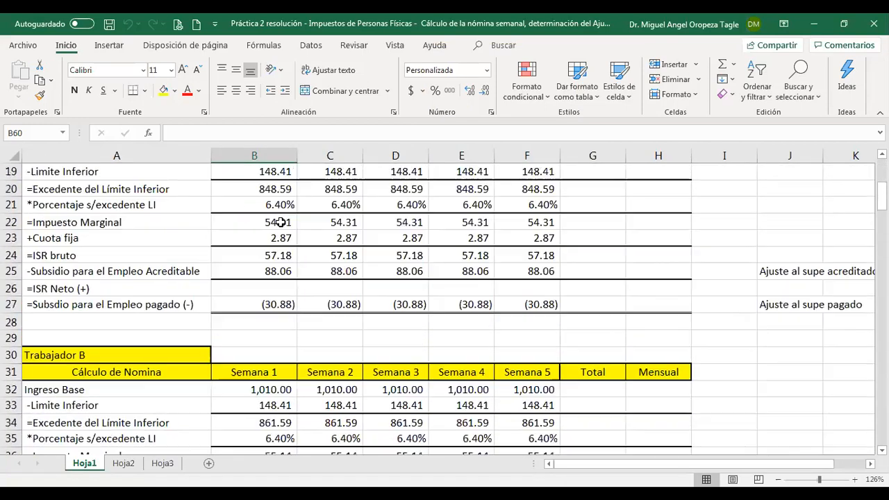
{"action": "scroll", "coordinate": [278, 243], "scroll_direction": "down", "scroll_amount": 2}
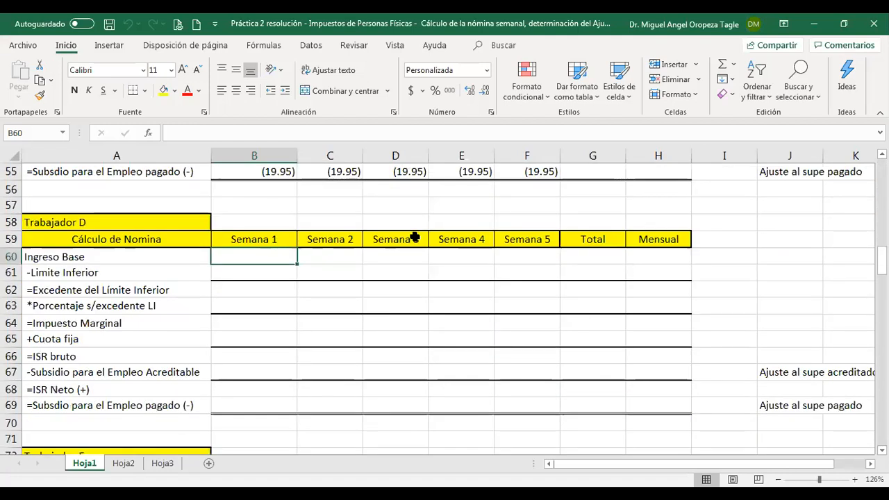
{"action": "type", "text": "1120"}
{"action": "key", "text": "ctrl+Return"}
{"action": "key", "text": "ctrl+c"}
{"action": "key", "text": "shift+Right"}
{"action": "key", "text": "shift+Right"}
{"action": "key", "text": "shift+Right"}
{"action": "key", "text": "shift+Right"}
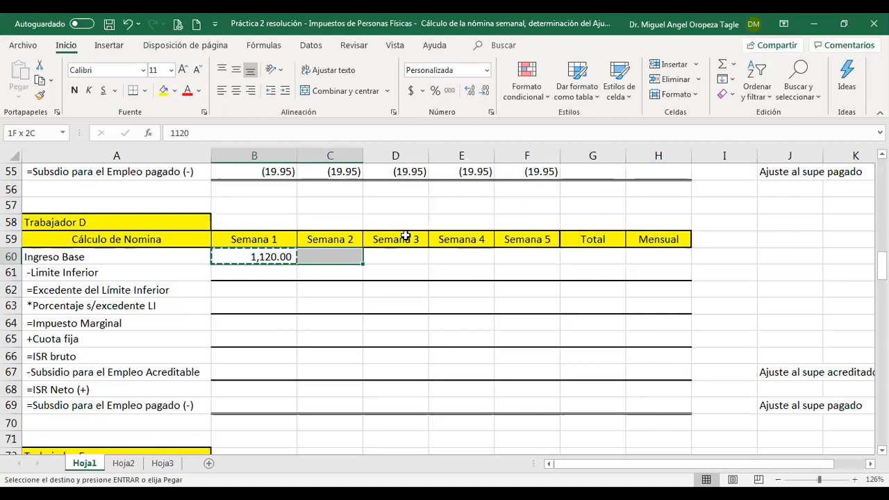
{"action": "key", "text": "Return"}
- Enter Trabajador D's Semana 1 tariff values: Limite Inferior 148.41 in B61, Porcentaje 6.4% in B63 and Cuota fija 2.87 in B65
{"action": "key", "text": "Down"}
{"action": "key", "text": "shift+Right"}
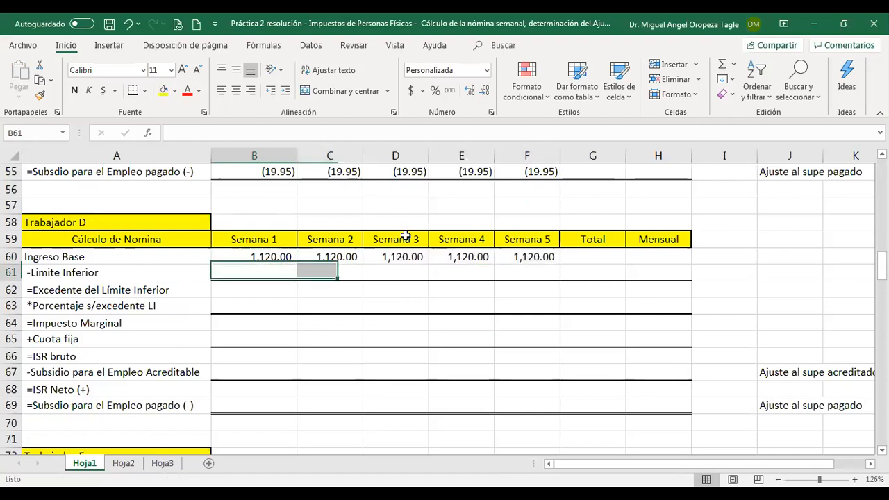
{"action": "key", "text": "shift+Left"}
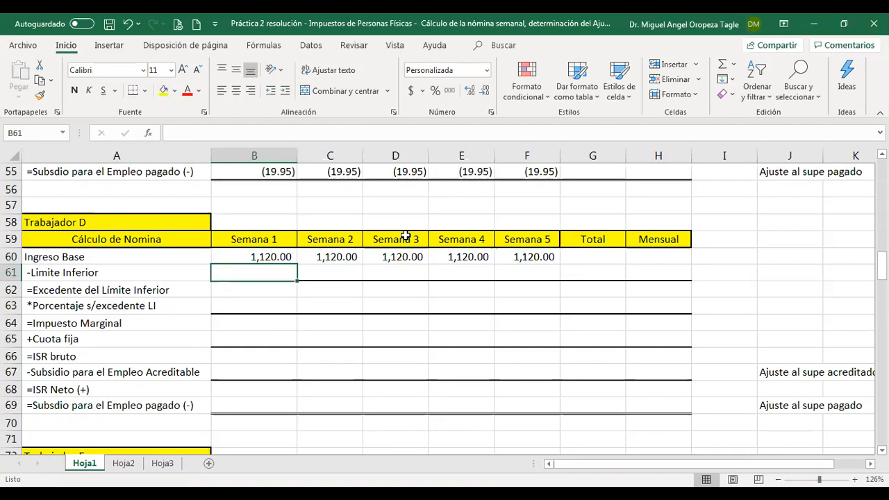
{"action": "type", "text": "148.41"}
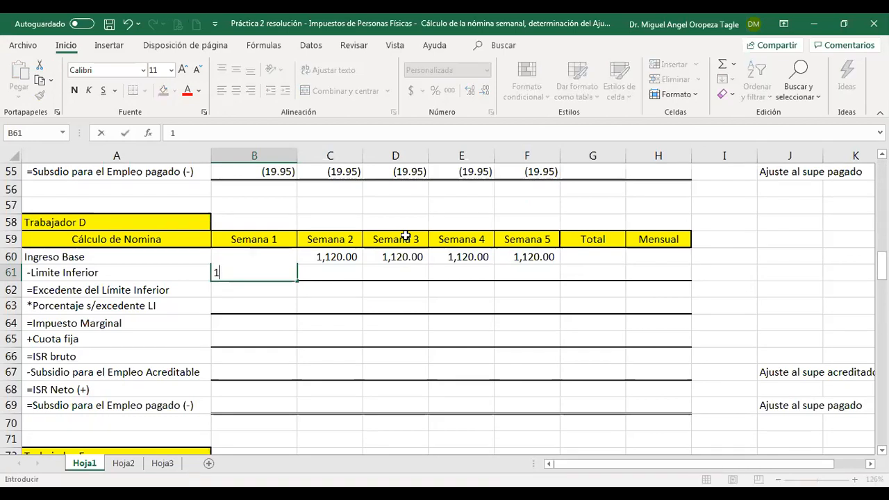
{"action": "key", "text": "Return"}
{"action": "key", "text": "Return"}
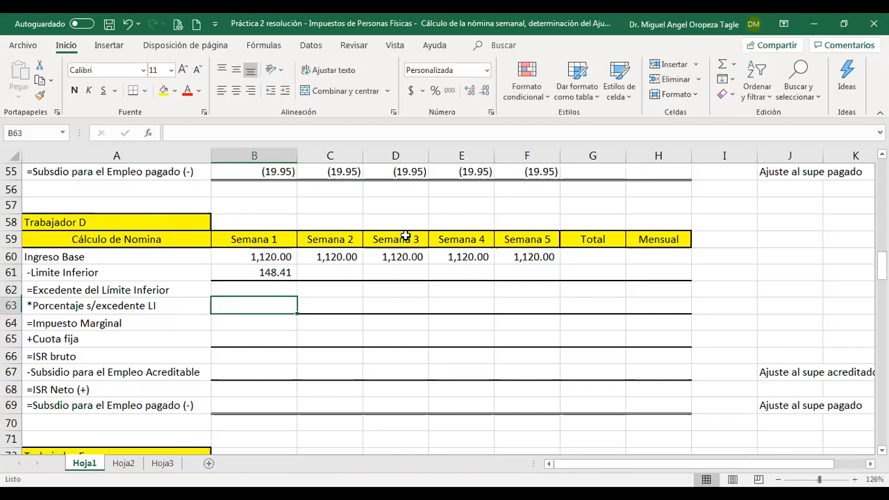
{"action": "type", "text": "6.4"}
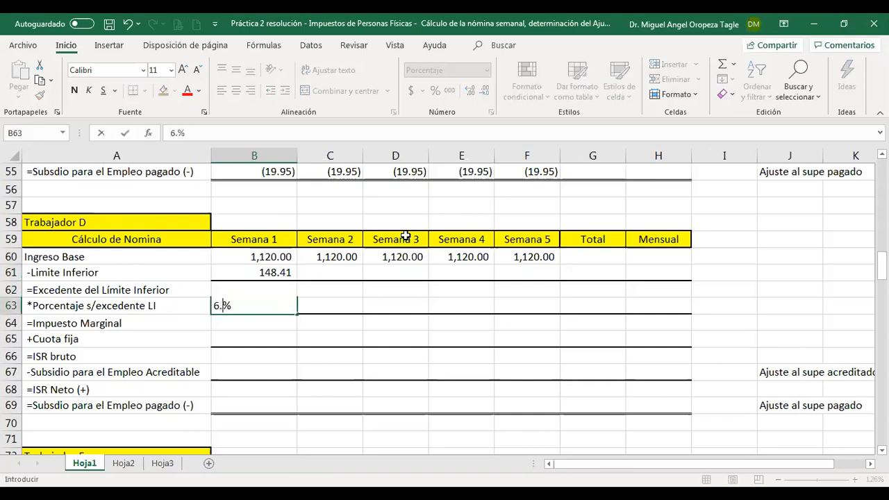
{"action": "key", "text": "Return"}
{"action": "key", "text": "Return"}
{"action": "type", "text": "2.87"}
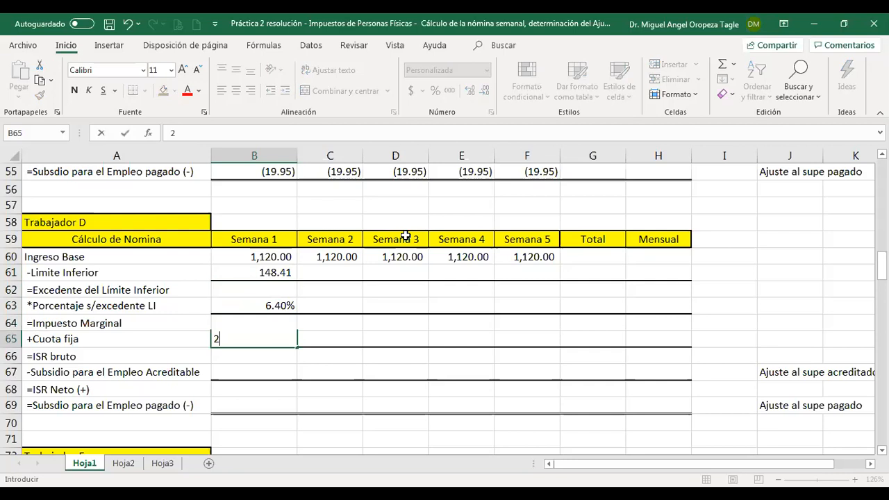
{"action": "key", "text": "Return"}
- Calculate Trabajador D's Semana 1 Excedente del Límite Inferior in B62 with the formula +B60-B61
{"action": "key", "text": "Up"}
{"action": "key", "text": "Up"}
{"action": "key", "text": "Up"}
{"action": "key", "text": "Up"}
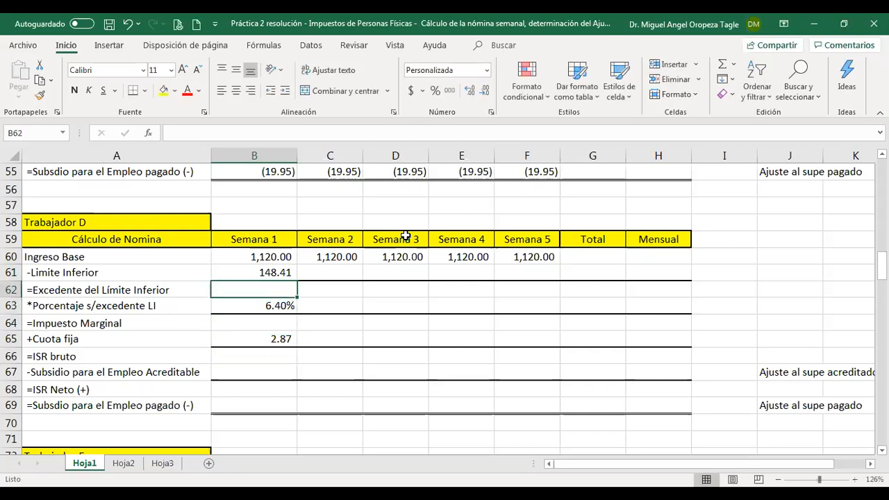
{"action": "type", "text": "+"}
{"action": "key", "text": "Up"}
{"action": "key", "text": "Up"}
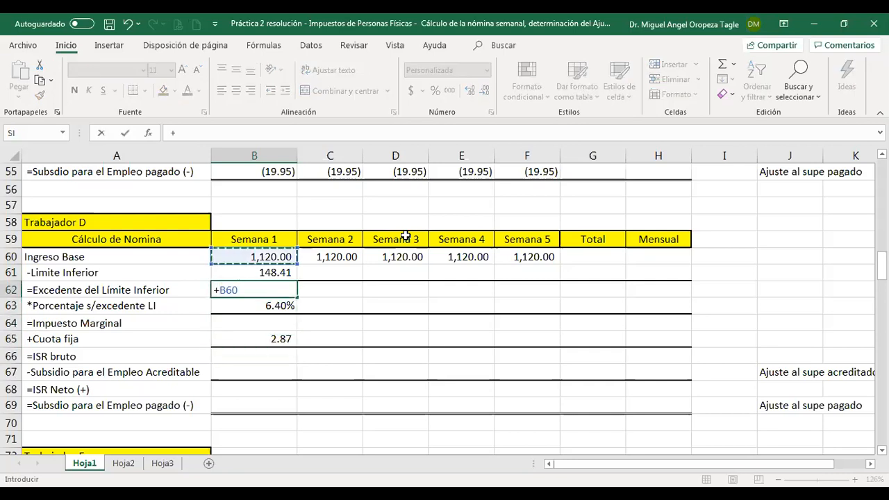
{"action": "type", "text": "-"}
{"action": "key", "text": "Up"}
{"action": "key", "text": "Return"}
- Calculate the Impuesto Marginal for Trabajador D's Semana 1 in B64 with the formula +B62*B63
{"action": "key", "text": "Down"}
{"action": "type", "text": "+"}
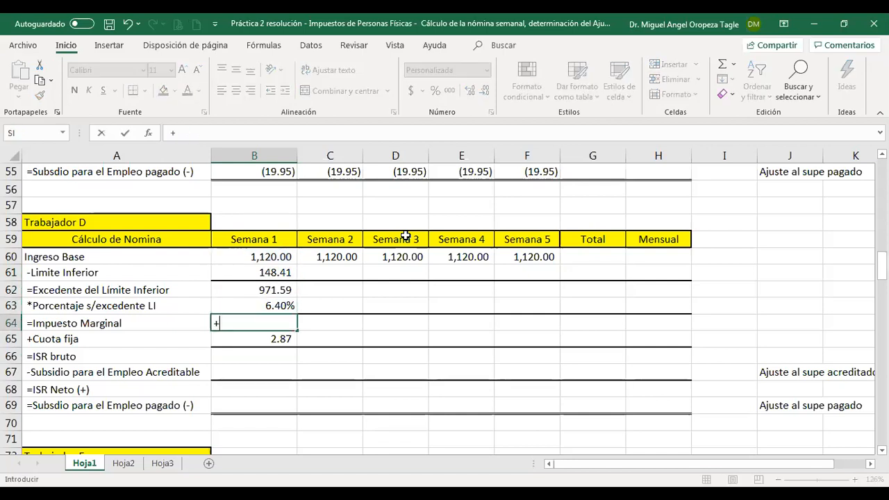
{"action": "key", "text": "Up"}
{"action": "key", "text": "Up"}
{"action": "type", "text": "*"}
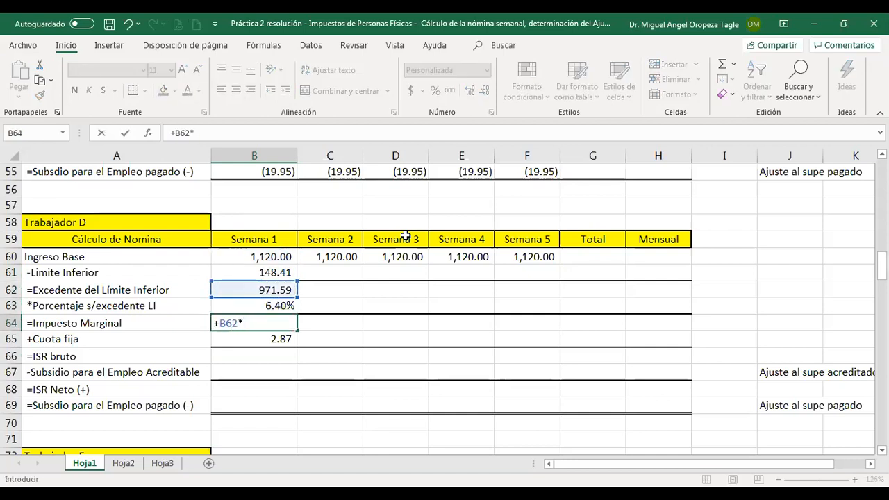
{"action": "key", "text": "Up"}
{"action": "key", "text": "Return"}
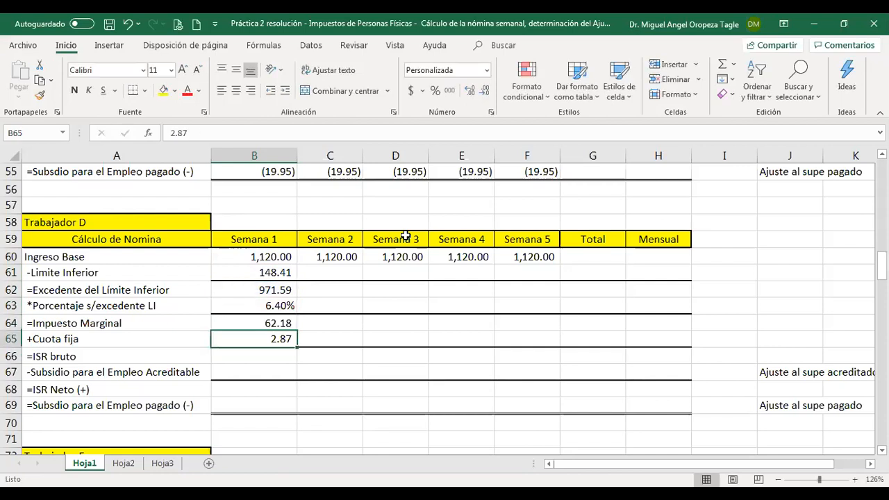
- Calculate the ISR bruto for Trabajador D's Semana 1 in B66 with the formula +B64+B65
{"action": "key", "text": "Down"}
{"action": "type", "text": "+"}
{"action": "key", "text": "Up"}
{"action": "key", "text": "Up"}
{"action": "type", "text": "+"}
{"action": "key", "text": "Up"}
{"action": "key", "text": "Return"}
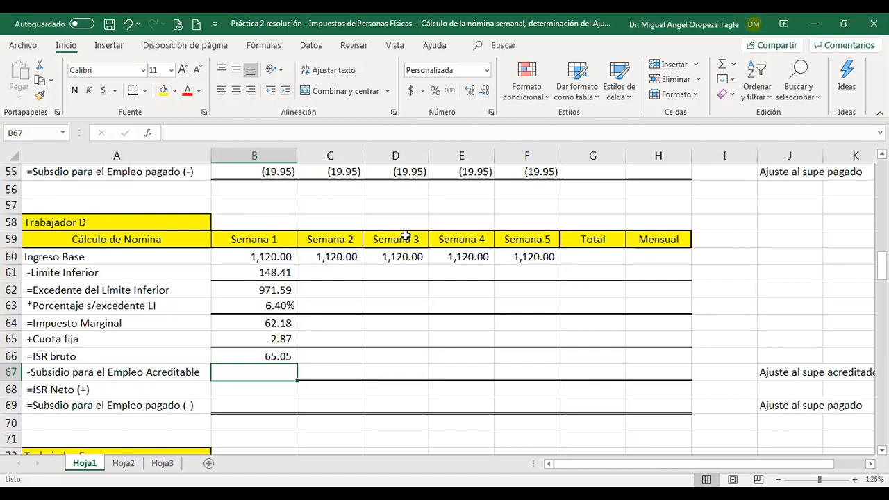
- Enter 74.83 as the Subsidio para el Empleo Acreditable in B67 and calculate the subsidy paid in B69 as +B66-B67
{"action": "type", "text": "74.83"}
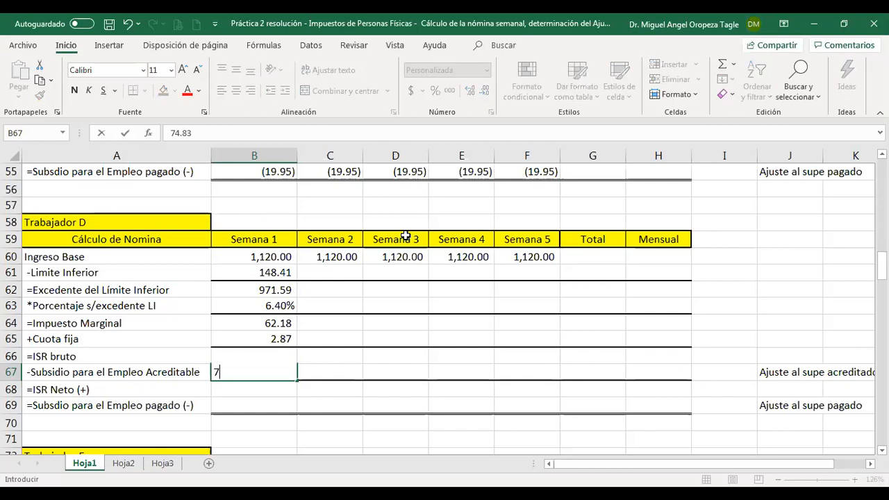
{"action": "key", "text": "Return"}
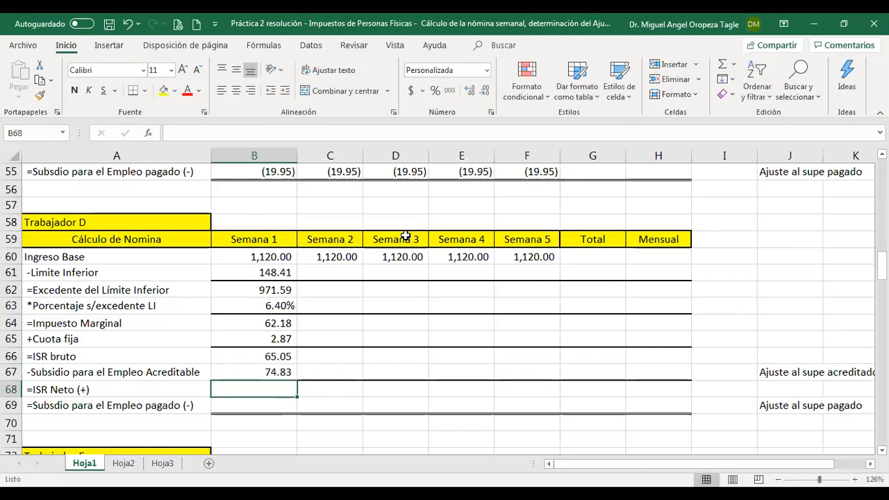
{"action": "key", "text": "Return"}
{"action": "type", "text": "+"}
{"action": "key", "text": "Up"}
{"action": "key", "text": "Up"}
{"action": "key", "text": "Up"}
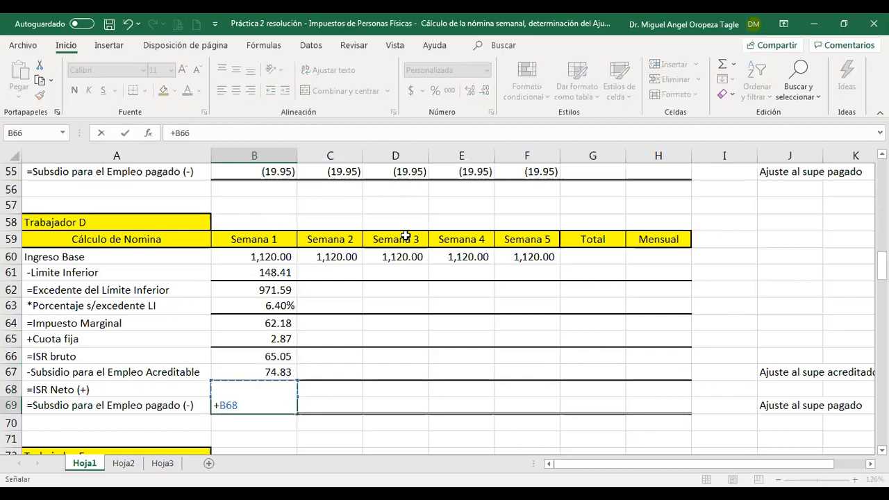
{"action": "type", "text": "-"}
{"action": "key", "text": "Up"}
{"action": "key", "text": "Up"}
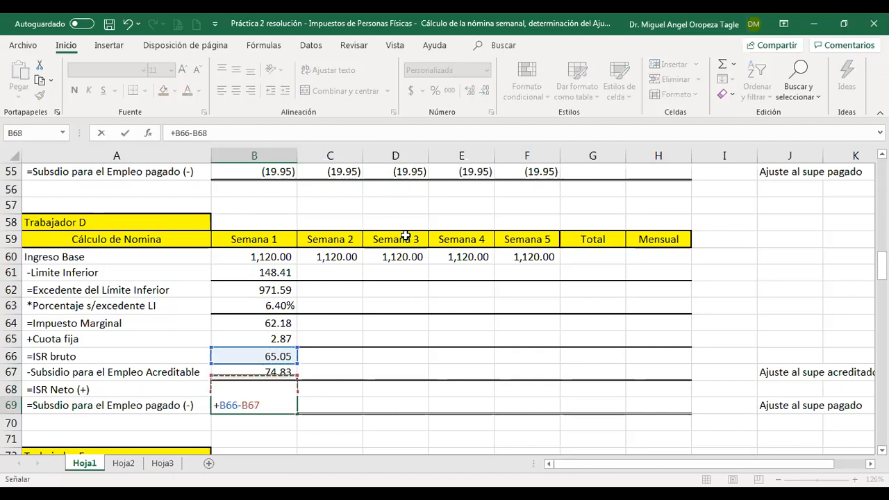
{"action": "key", "text": "Return"}
- Copy Trabajador D's Semana 1 calculation in B60:B69 across Semana 2 through Semana 5 and save the workbook
{"action": "key", "text": "Up"}
{"action": "key", "text": "Up"}
{"action": "key", "text": "Up"}
{"action": "key", "text": "Up"}
{"action": "key", "text": "Up"}
{"action": "key", "text": "Up"}
{"action": "key", "text": "Up"}
{"action": "key", "text": "Up"}
{"action": "key", "text": "Up"}
{"action": "key", "text": "Up"}
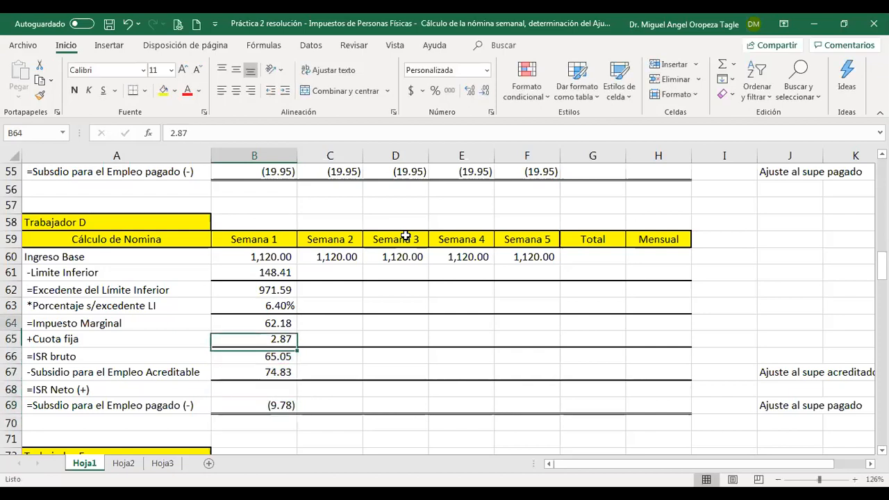
{"action": "key", "text": "shift+Down"}
{"action": "key", "text": "shift+Down"}
{"action": "key", "text": "shift+Down"}
{"action": "key", "text": "shift+Down"}
{"action": "key", "text": "shift+Down"}
{"action": "key", "text": "shift+Down"}
{"action": "key", "text": "shift+Down"}
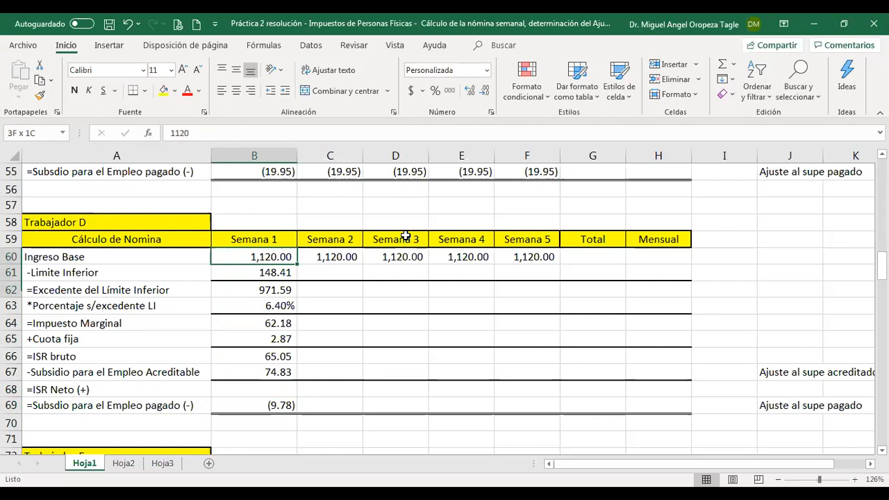
{"action": "key", "text": "shift+Down"}
{"action": "key", "text": "shift+Down"}
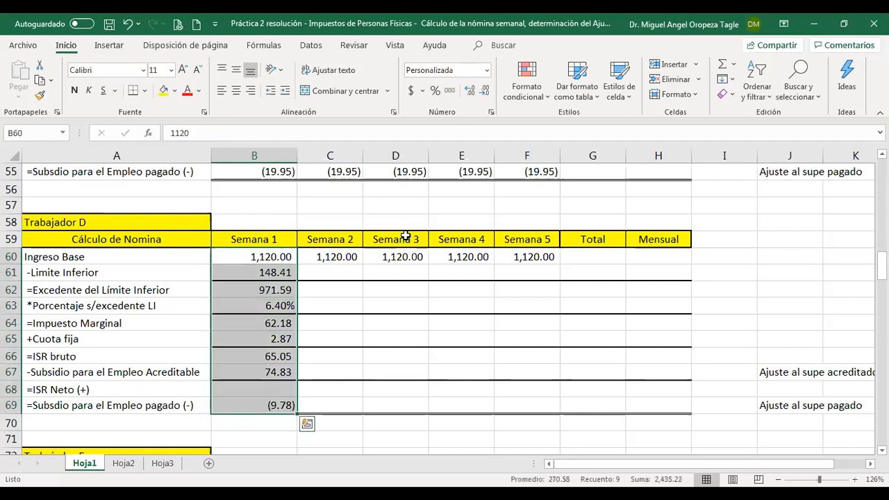
{"action": "key", "text": "ctrl+c"}
{"action": "key", "text": "shift+Right"}
{"action": "key", "text": "shift+Right"}
{"action": "key", "text": "shift+Right"}
{"action": "key", "text": "shift+Right"}
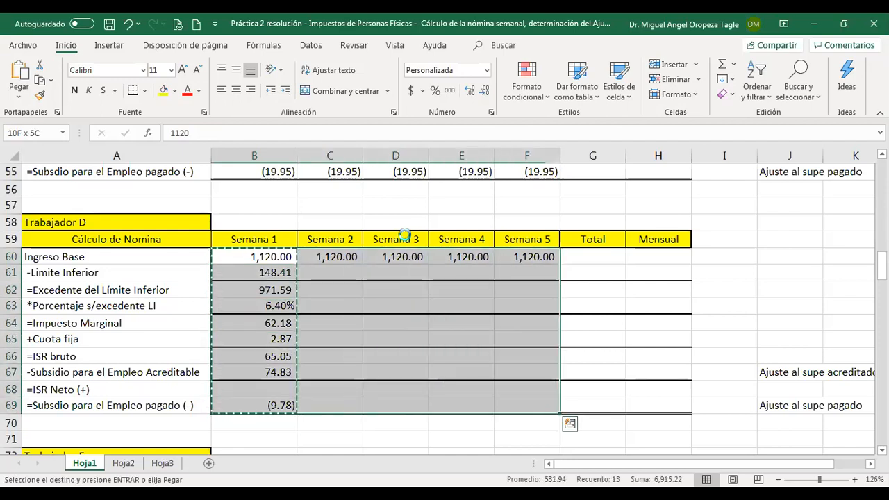
{"action": "key", "text": "Return"}
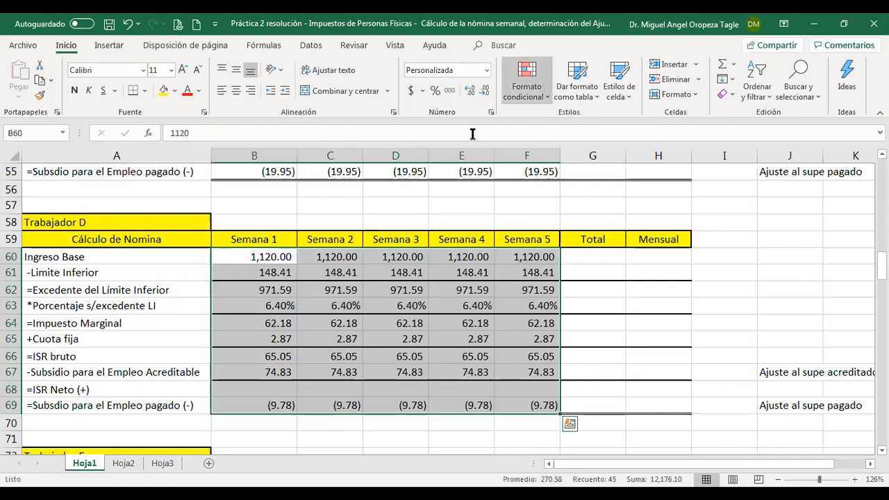
{"action": "left_click", "coordinate": [108, 29]}
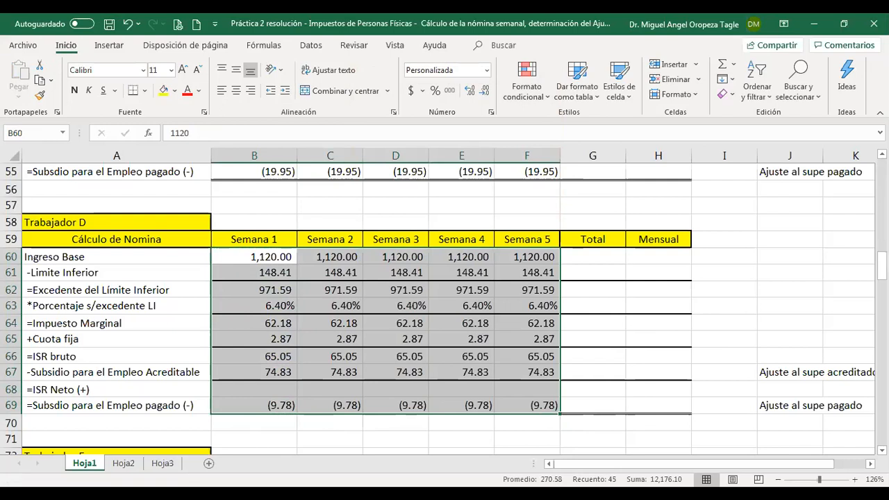
- Enter Trabajador E's weekly taxable income of 1623 from the data table as the Semana 1 Ingreso Base in B74
{"action": "scroll", "coordinate": [445, 299], "scroll_direction": "down", "scroll_amount": 1}
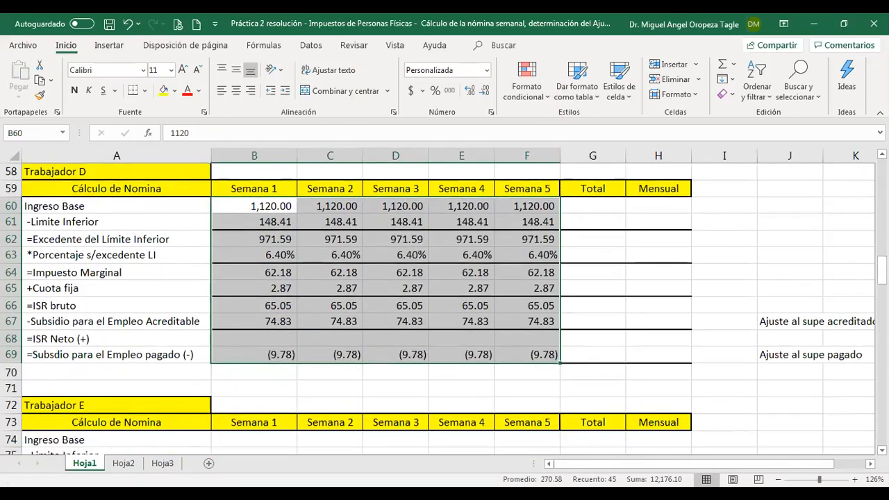
{"action": "scroll", "coordinate": [444, 305], "scroll_direction": "down", "scroll_amount": 2}
{"action": "left_click", "coordinate": [245, 348]}
{"action": "left_click", "coordinate": [279, 339]}
{"action": "scroll", "coordinate": [276, 337], "scroll_direction": "up", "scroll_amount": 20}
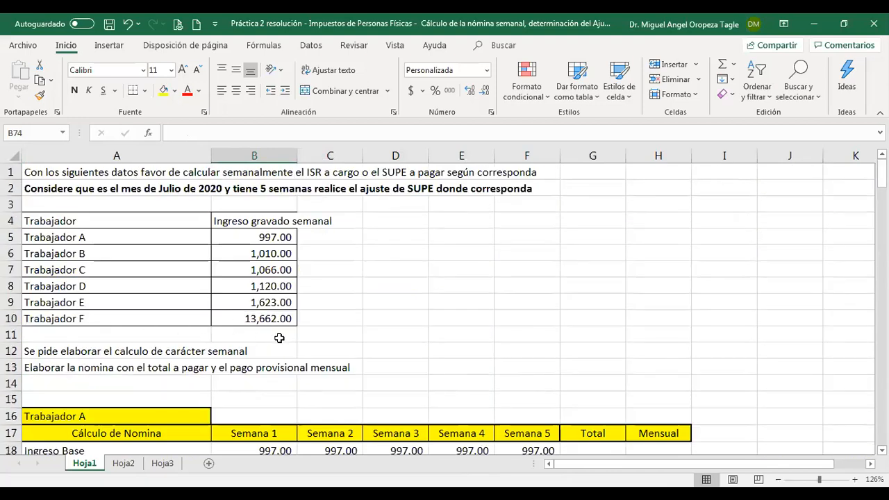
{"action": "scroll", "coordinate": [278, 338], "scroll_direction": "down", "scroll_amount": 20}
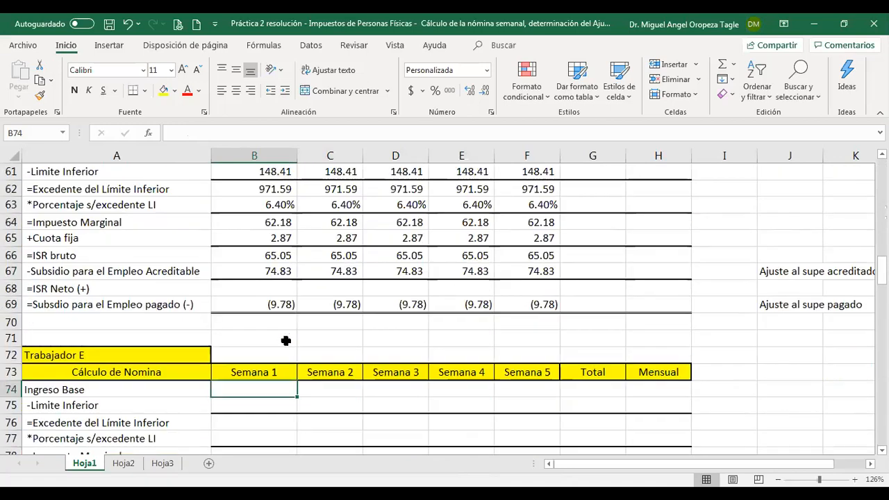
{"action": "scroll", "coordinate": [285, 341], "scroll_direction": "down", "scroll_amount": 1}
{"action": "type", "text": "1623"}
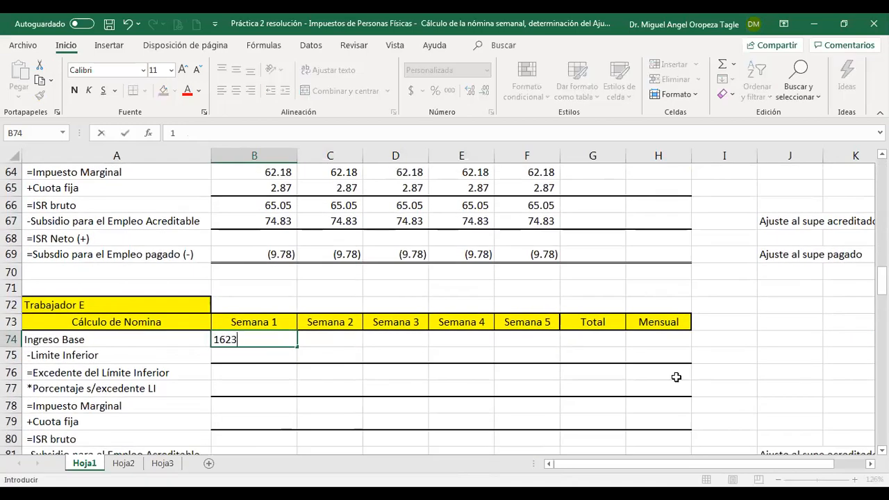
{"action": "key", "text": "Return"}
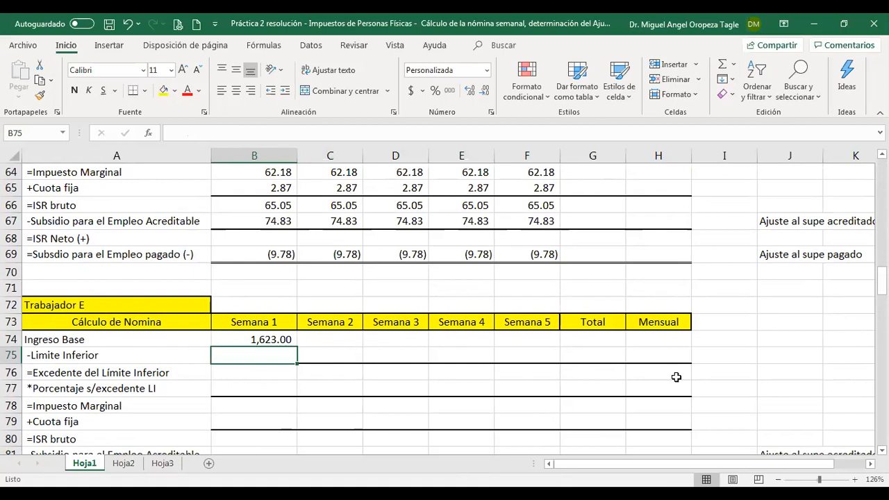
- Enter Trabajador E's Semana 1 tariff values: Limite Inferior 1259.73 in B75, Porcentaje 10.88% in B77 and Cuota fija 73.99 in B79
{"action": "type", "text": "1259.73"}
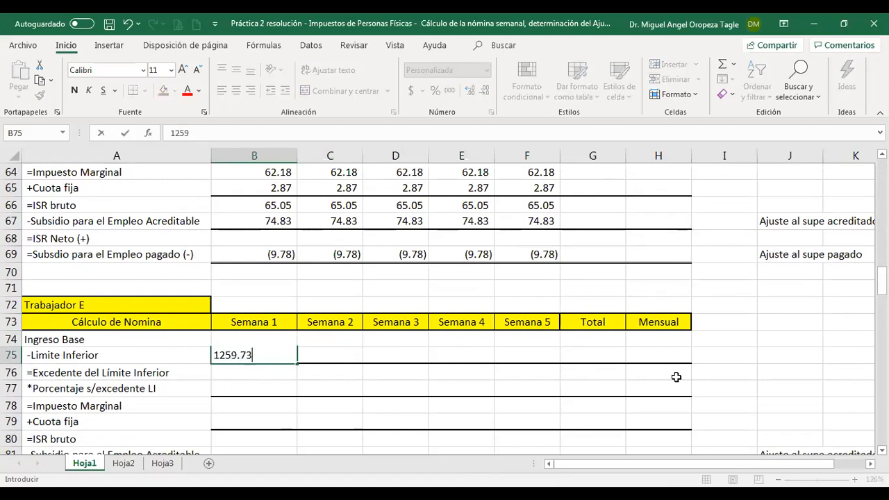
{"action": "key", "text": "Return"}
{"action": "key", "text": "Return"}
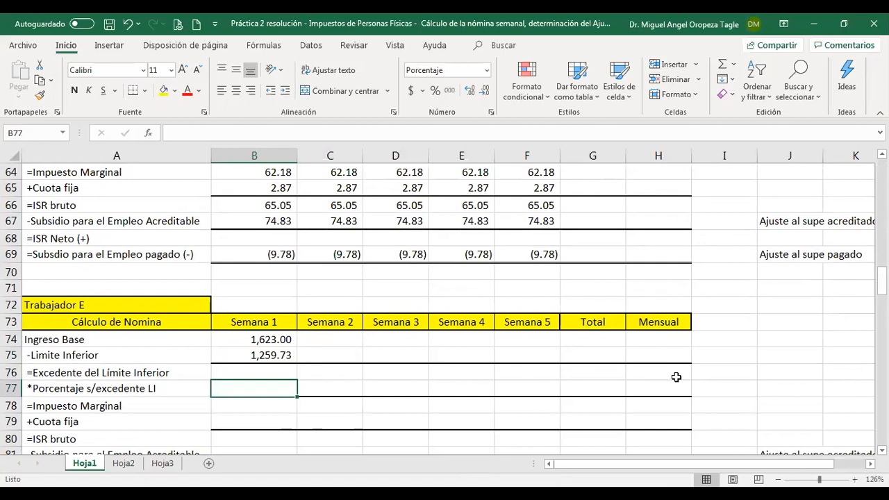
{"action": "type", "text": "10.88"}
{"action": "key", "text": "Return"}
{"action": "key", "text": "Return"}
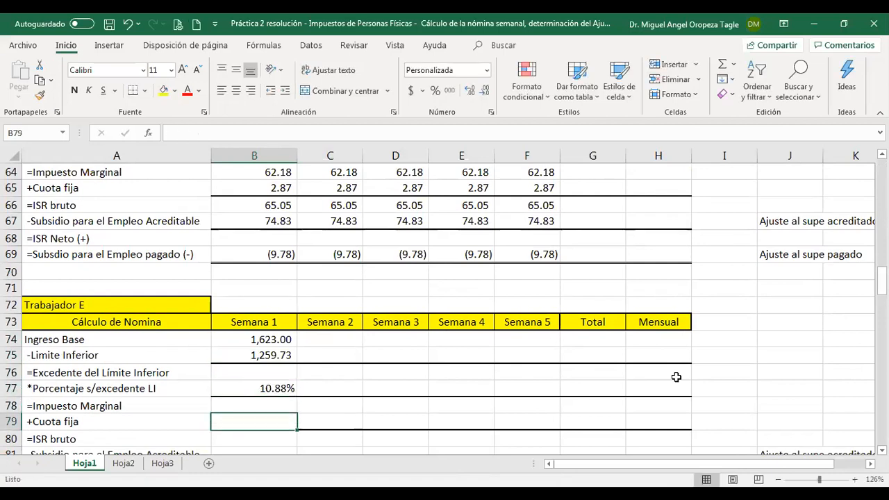
{"action": "type", "text": "73.99"}
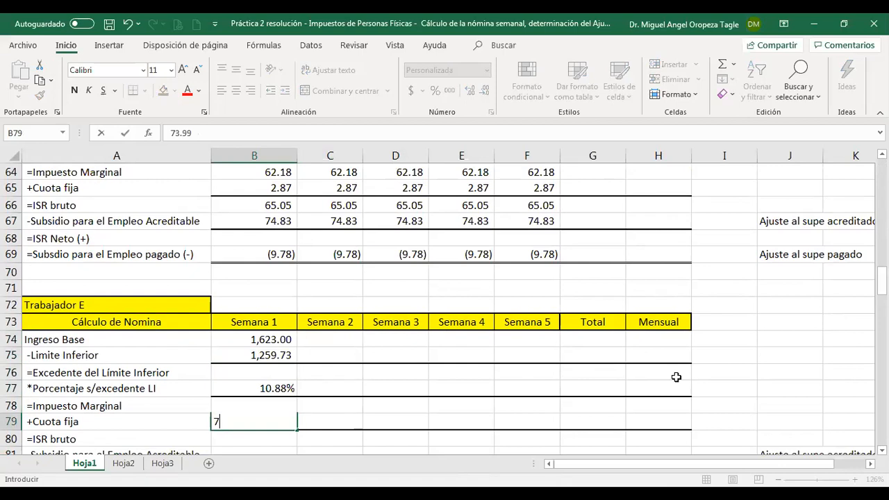
{"action": "key", "text": "Return"}
- Calculate Trabajador E's Semana 1 Excedente del Límite Inferior in B76 as +B74-B75
{"action": "key", "text": "Up"}
{"action": "key", "text": "Up"}
{"action": "key", "text": "Up"}
{"action": "key", "text": "Up"}
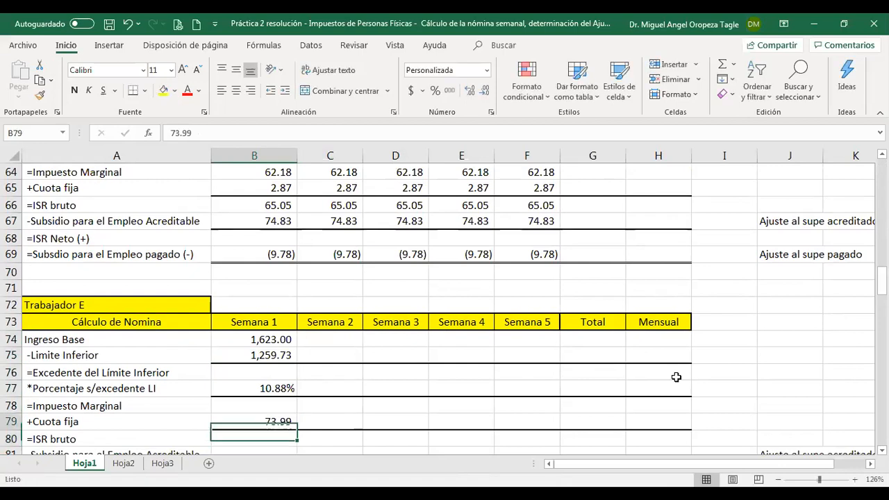
{"action": "type", "text": "+"}
{"action": "key", "text": "Up"}
{"action": "key", "text": "Up"}
{"action": "key", "text": "Up"}
{"action": "key", "text": "Down"}
{"action": "type", "text": "-"}
{"action": "key", "text": "Up"}
{"action": "key", "text": "Return"}
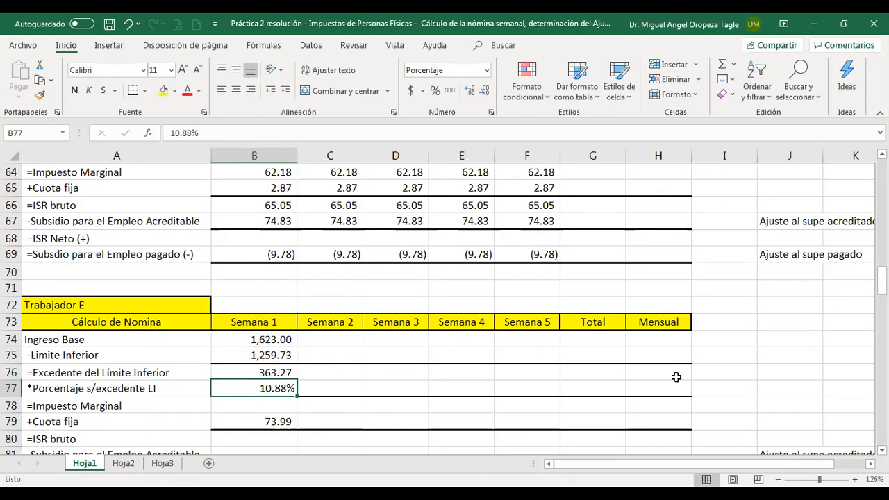
- Calculate Trabajador E's Semana 1 Impuesto Marginal in B78 as +B76*B77
{"action": "key", "text": "Down"}
{"action": "type", "text": "+"}
{"action": "key", "text": "Up"}
{"action": "key", "text": "Up"}
{"action": "type", "text": "*"}
{"action": "key", "text": "Up"}
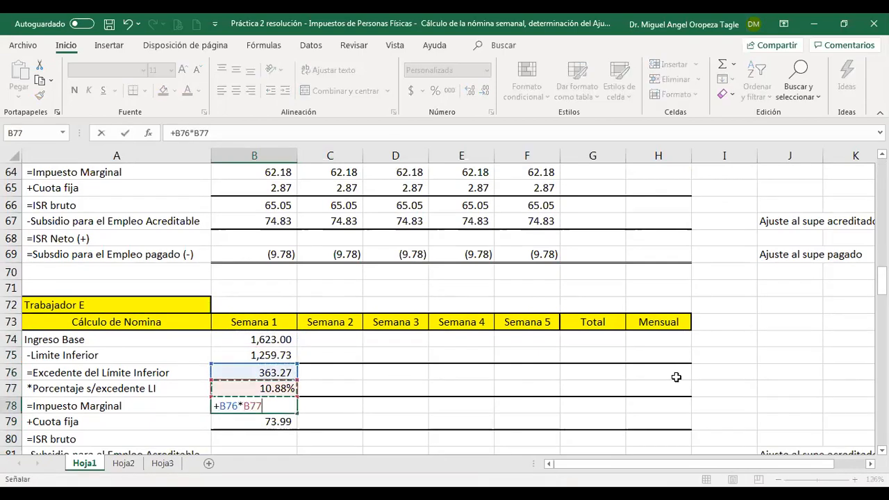
{"action": "key", "text": "Return"}
- Calculate Trabajador E's Semana 1 ISR bruto in B80 as +B78+B79
{"action": "key", "text": "Down"}
{"action": "type", "text": "+"}
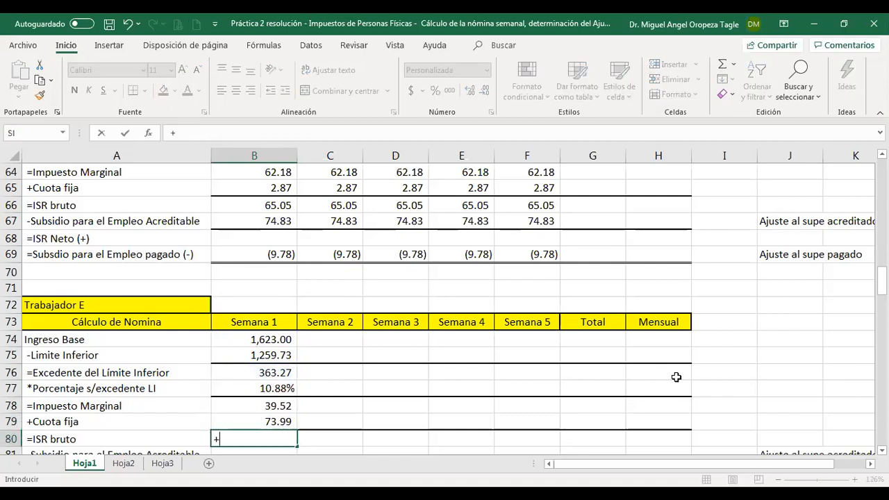
{"action": "key", "text": "Up"}
{"action": "key", "text": "Up"}
{"action": "type", "text": "*"}
{"action": "key", "text": "Up"}
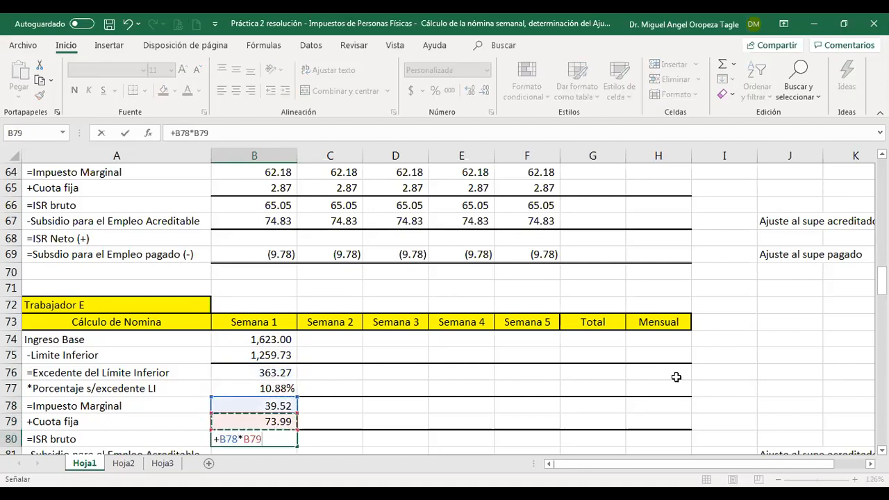
{"action": "key", "text": "BackSpace"}
{"action": "key", "text": "BackSpace"}
{"action": "key", "text": "BackSpace"}
{"action": "key", "text": "BackSpace"}
{"action": "type", "text": "+"}
{"action": "key", "text": "Up"}
{"action": "key", "text": "Return"}
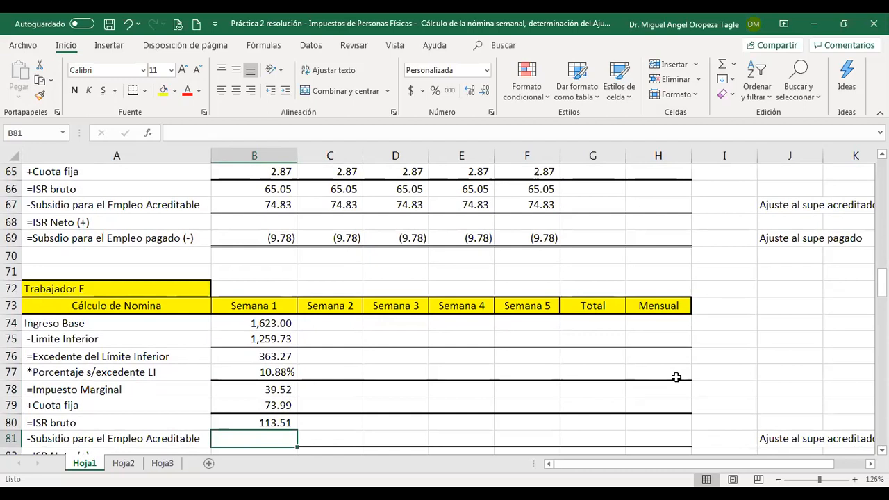
- Enter 58.38 as the Subsidio para el Empleo Acreditable in B81 and calculate the ISR Neto in B82 as +B80-B81
{"action": "type", "text": "58.38"}
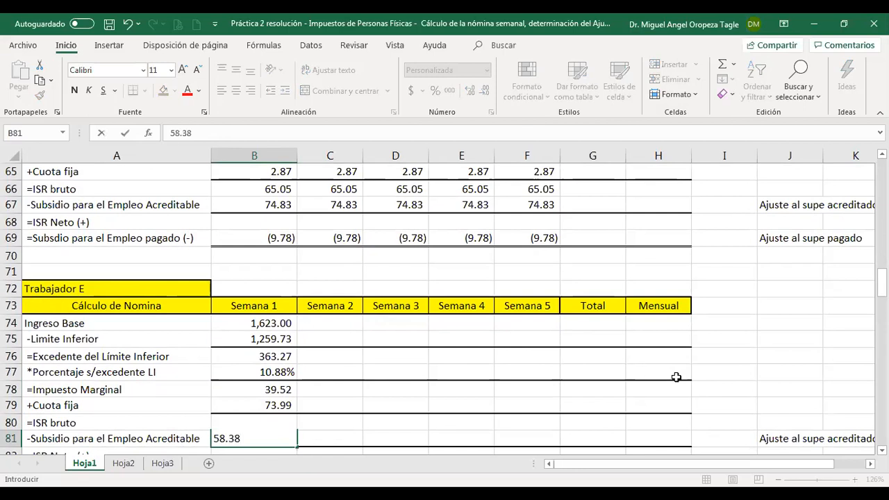
{"action": "key", "text": "Return"}
{"action": "type", "text": "+"}
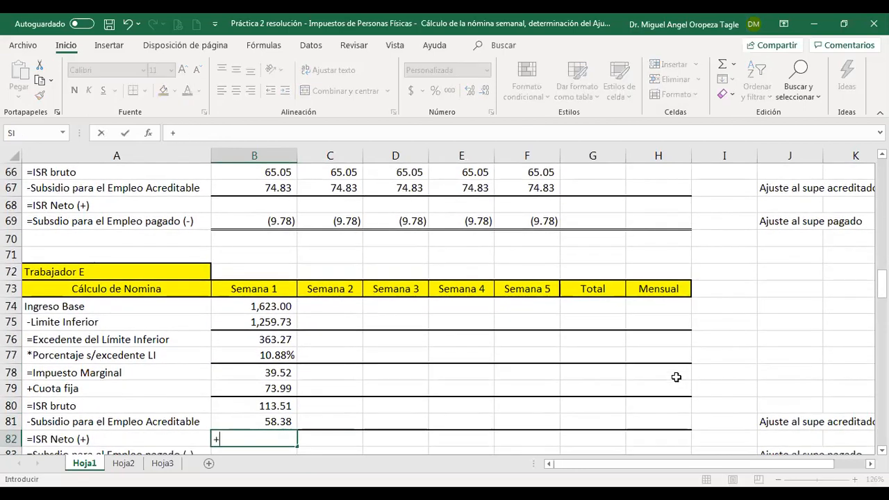
{"action": "key", "text": "Up"}
{"action": "key", "text": "Up"}
{"action": "type", "text": "-"}
{"action": "key", "text": "Up"}
{"action": "key", "text": "Up"}
{"action": "key", "text": "Down"}
{"action": "key", "text": "Return"}
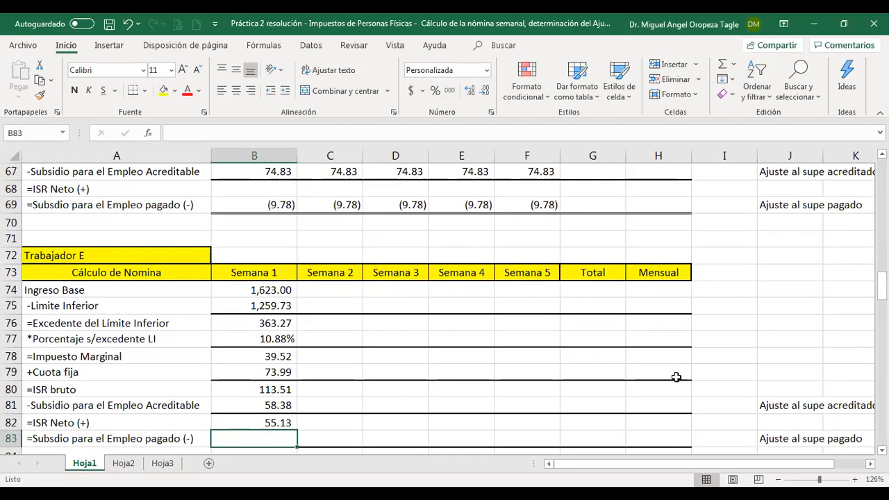
- Copy Trabajador E's Semana 1 calculation in B74:B82 across Semana 2 through Semana 5
{"action": "key", "text": "Up"}
{"action": "key", "text": "Up"}
{"action": "key", "text": "Up"}
{"action": "key", "text": "Up"}
{"action": "key", "text": "Up"}
{"action": "key", "text": "Up"}
{"action": "key", "text": "Up"}
{"action": "key", "text": "Up"}
{"action": "key", "text": "Up"}
{"action": "key", "text": "shift+Down"}
{"action": "key", "text": "shift+Down"}
{"action": "key", "text": "shift+Down"}
{"action": "key", "text": "shift+Down"}
{"action": "key", "text": "shift+Down"}
{"action": "key", "text": "shift+Down"}
{"action": "key", "text": "shift+Down"}
{"action": "key", "text": "shift+Down"}
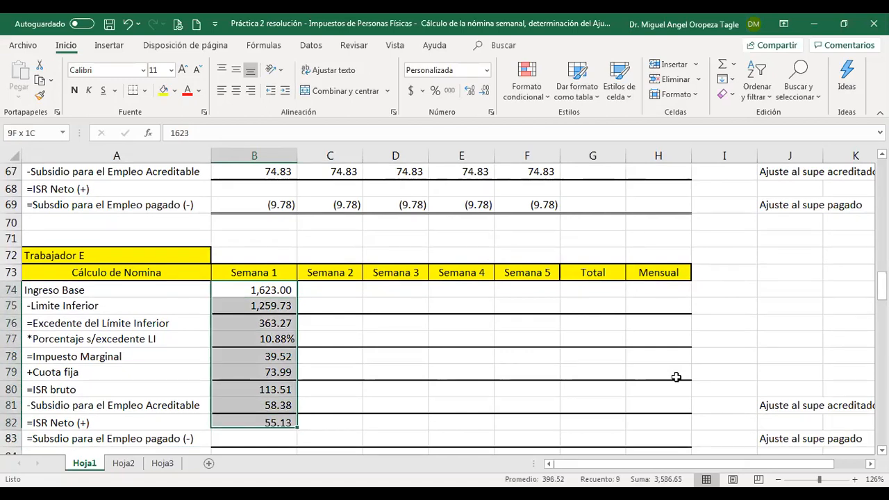
{"action": "key", "text": "ctrl+c"}
{"action": "key", "text": "shift+Right"}
{"action": "key", "text": "shift+Right"}
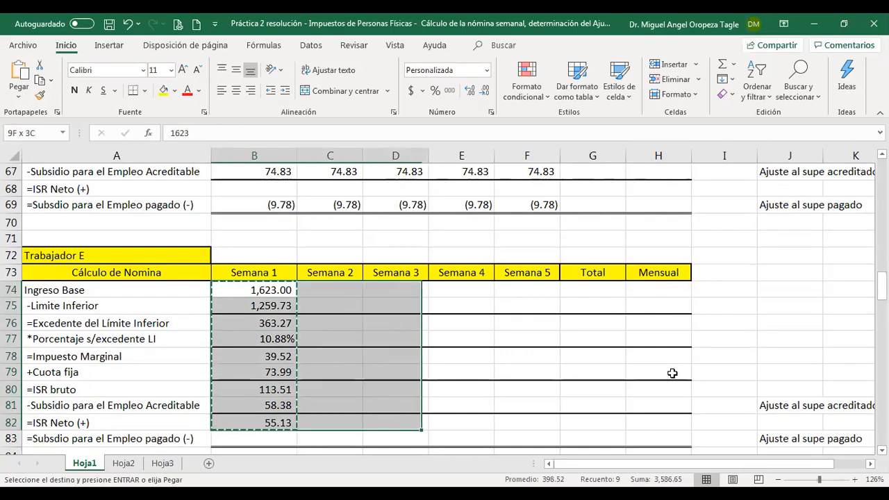
{"action": "key", "text": "shift+Right"}
{"action": "key", "text": "shift+Right"}
{"action": "key", "text": "Return"}
{"action": "key", "text": "Down"}
{"action": "key", "text": "Down"}
{"action": "key", "text": "Down"}
{"action": "key", "text": "Down"}
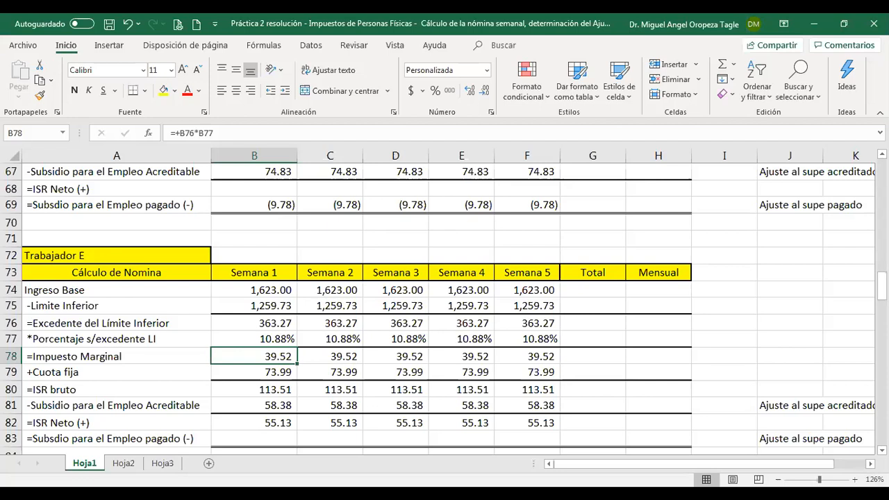
- Enter Trabajador F's weekly taxable income of 13662 from the data table as the Semana 1 Ingreso Base in B88
{"action": "scroll", "coordinate": [322, 404], "scroll_direction": "down", "scroll_amount": 3}
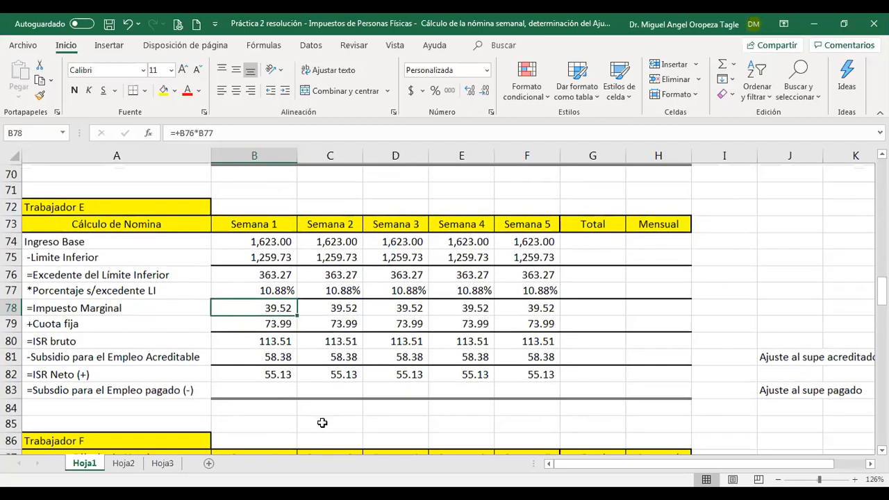
{"action": "left_click", "coordinate": [236, 373]}
{"action": "scroll", "coordinate": [375, 373], "scroll_direction": "up", "scroll_amount": 3}
{"action": "scroll", "coordinate": [375, 373], "scroll_direction": "up", "scroll_amount": 20}
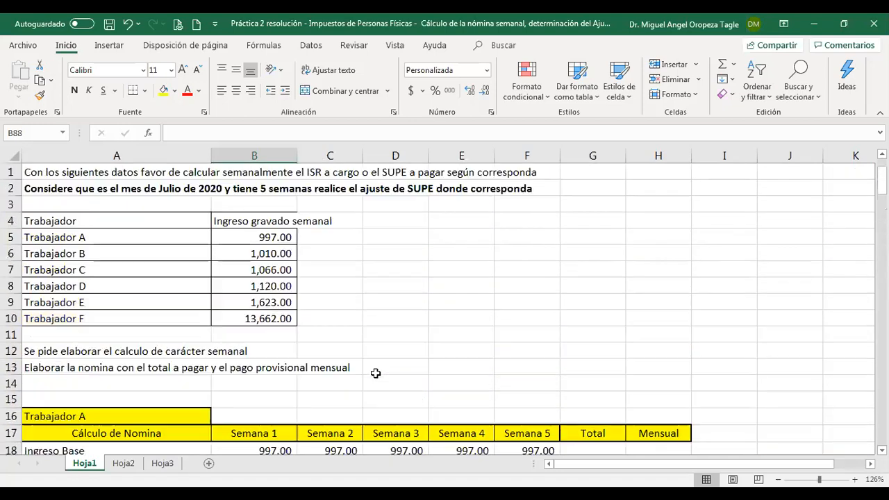
{"action": "scroll", "coordinate": [298, 351], "scroll_direction": "down", "scroll_amount": 20}
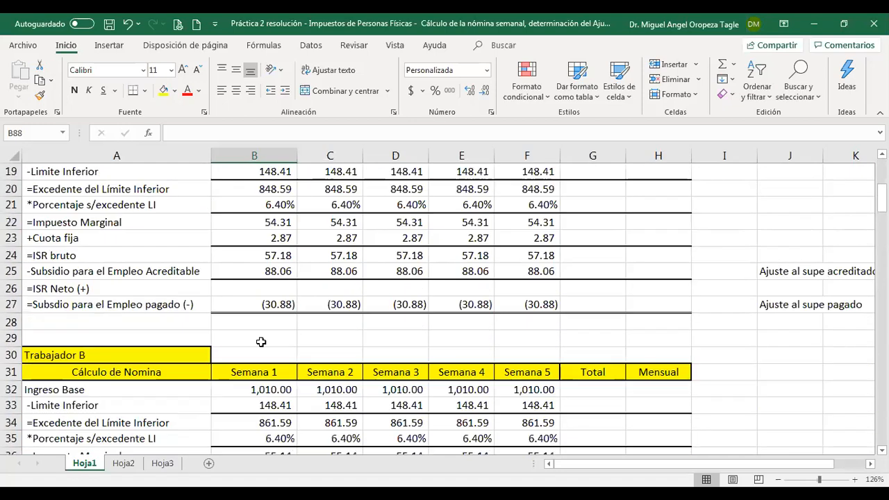
{"action": "scroll", "coordinate": [270, 338], "scroll_direction": "down", "scroll_amount": 6}
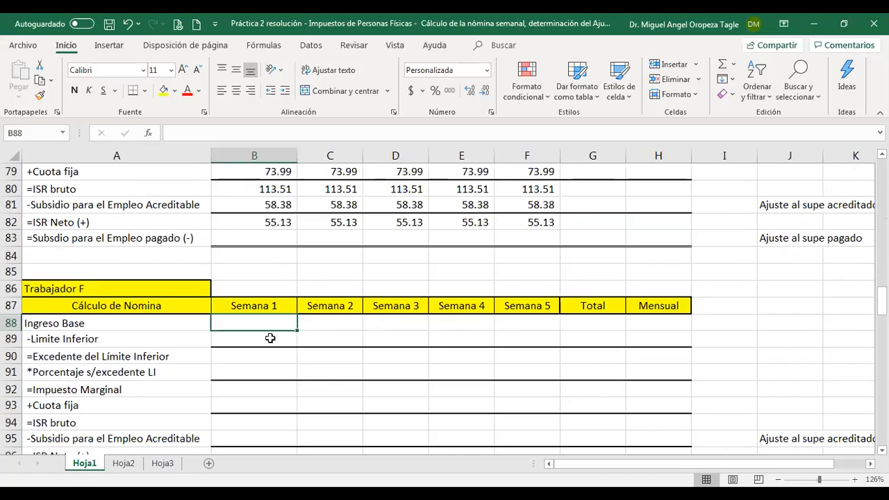
{"action": "type", "text": "13662"}
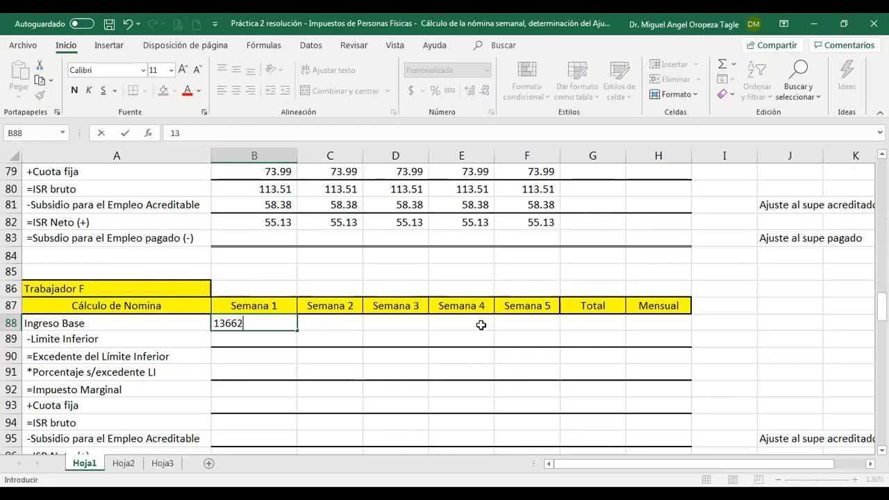
{"action": "key", "text": "Return"}
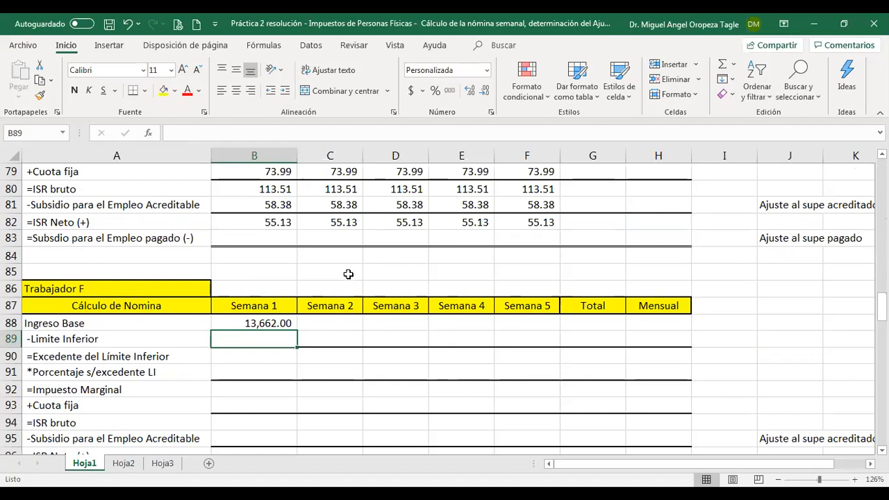
- Enter Trabajador F's Semana 1 tariff values: Limite Inferior 9794.83 in B89, Porcentaje 30% in B91 and Cuota fija 1,837.64 in B93
{"action": "scroll", "coordinate": [292, 434], "scroll_direction": "down", "scroll_amount": 1}
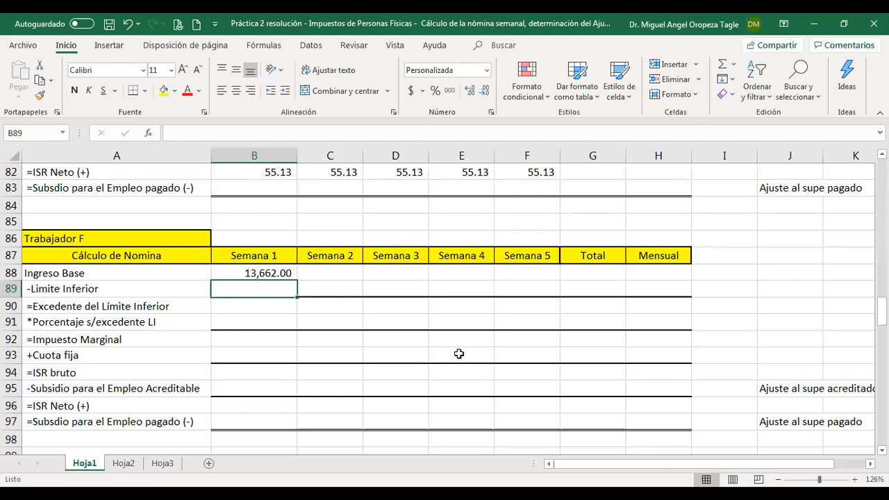
{"action": "type", "text": "9794.83"}
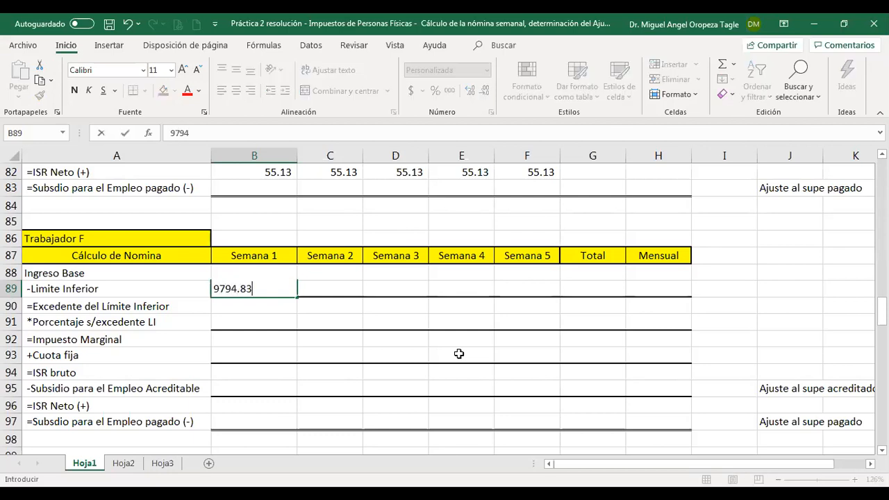
{"action": "key", "text": "Return"}
{"action": "key", "text": "Return"}
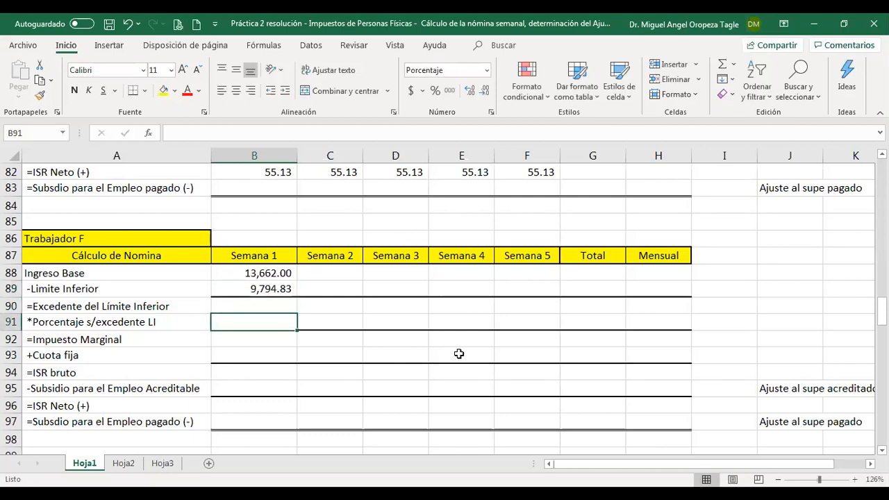
{"action": "type", "text": "30"}
{"action": "key", "text": "Return"}
{"action": "key", "text": "Return"}
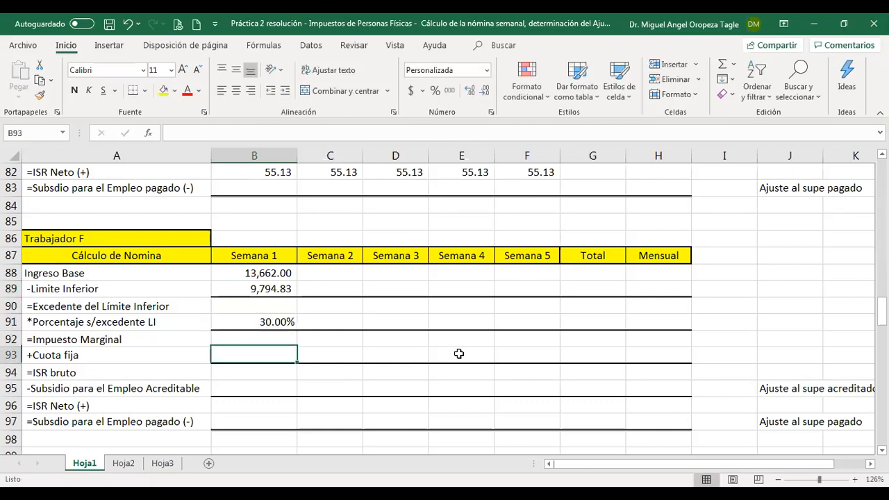
{"action": "type", "text": "1"}
{"action": "key", "text": "BackSpace"}
{"action": "type", "text": "1,837.64"}
{"action": "key", "text": "Return"}
- Calculate Trabajador F's Semana 1 Excedente del Límite Inferior in B90 as +B88-B89
{"action": "key", "text": "Up"}
{"action": "key", "text": "Up"}
{"action": "key", "text": "Up"}
{"action": "key", "text": "Up"}
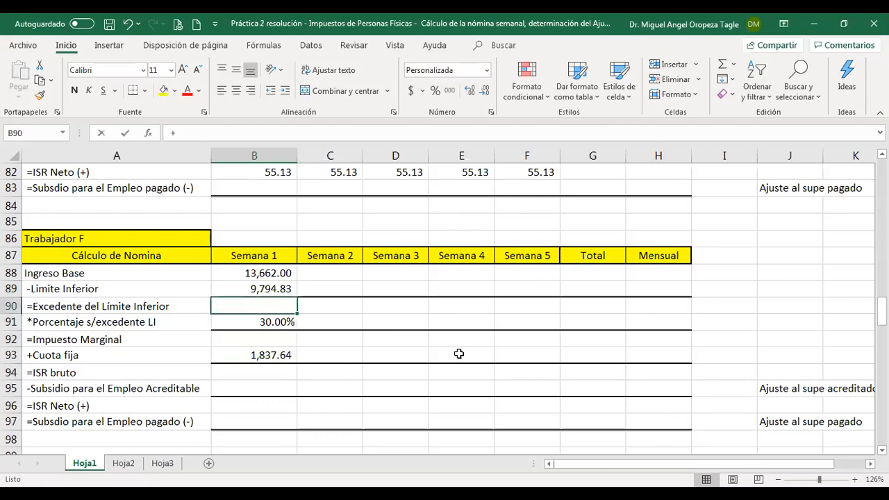
{"action": "type", "text": "+"}
{"action": "key", "text": "Up"}
{"action": "key", "text": "Up"}
{"action": "type", "text": "-"}
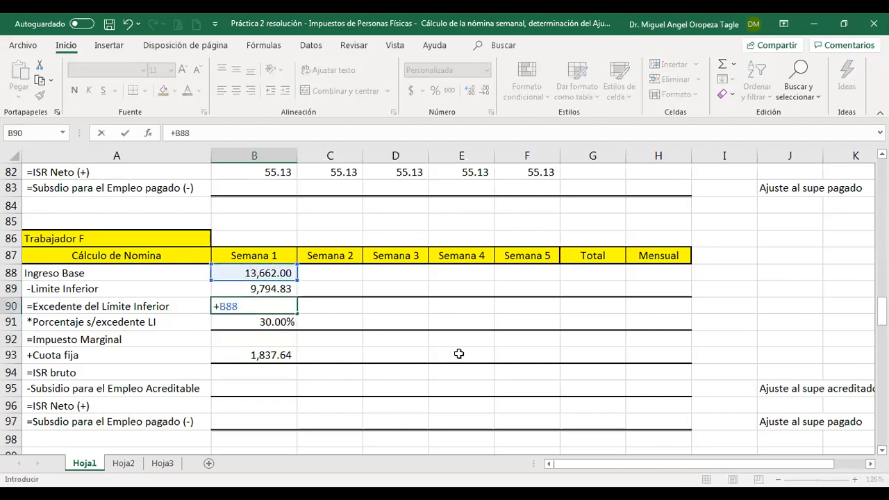
{"action": "key", "text": "Up"}
{"action": "key", "text": "Return"}
- Calculate Trabajador F's Semana 1 Impuesto Marginal in B92 as +B90*B91
{"action": "key", "text": "Down"}
{"action": "type", "text": "+"}
{"action": "key", "text": "Up"}
{"action": "key", "text": "Up"}
{"action": "type", "text": "*"}
{"action": "key", "text": "Up"}
{"action": "key", "text": "Return"}
- Calculate Trabajador F's Semana 1 ISR bruto in B94 as +B92+B93
{"action": "key", "text": "Down"}
{"action": "type", "text": "+"}
{"action": "key", "text": "Up"}
{"action": "key", "text": "Up"}
{"action": "type", "text": "+"}
{"action": "key", "text": "Up"}
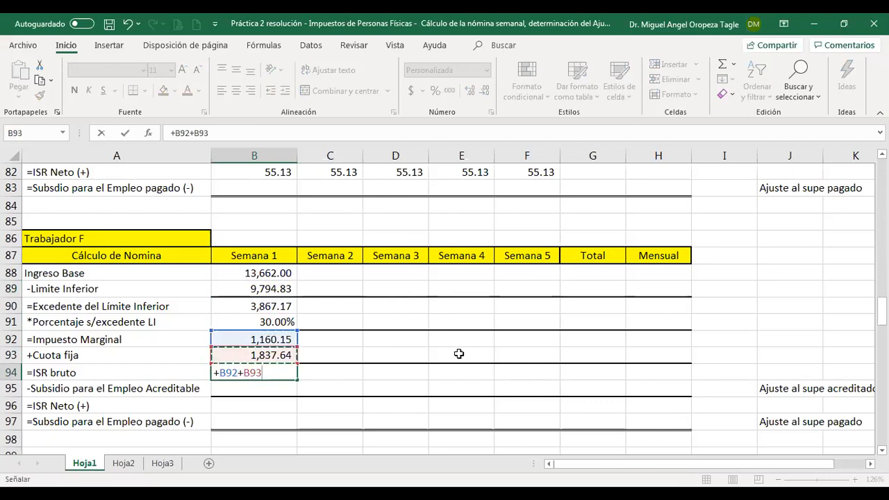
{"action": "key", "text": "Return"}
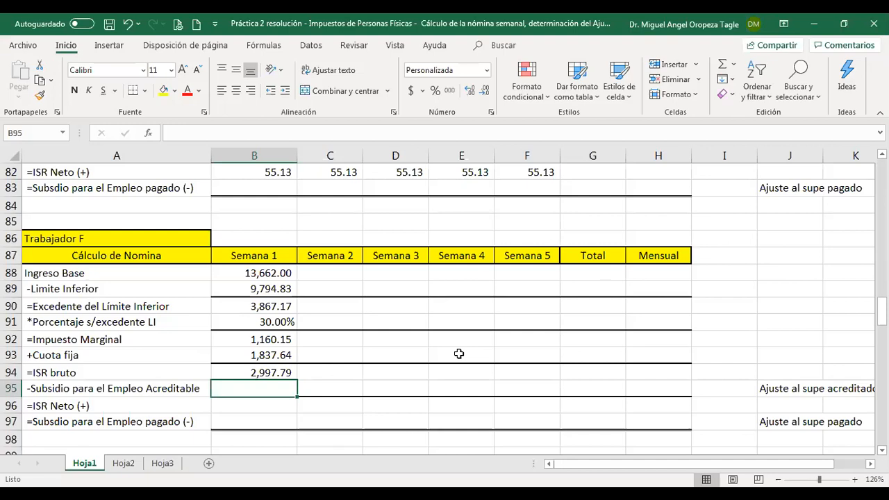
- Enter 0 as the Subsidio para el Empleo Acreditable in B95 and calculate the ISR Neto in B96 as +B94-B95
{"action": "type", "text": "0"}
{"action": "key", "text": "Return"}
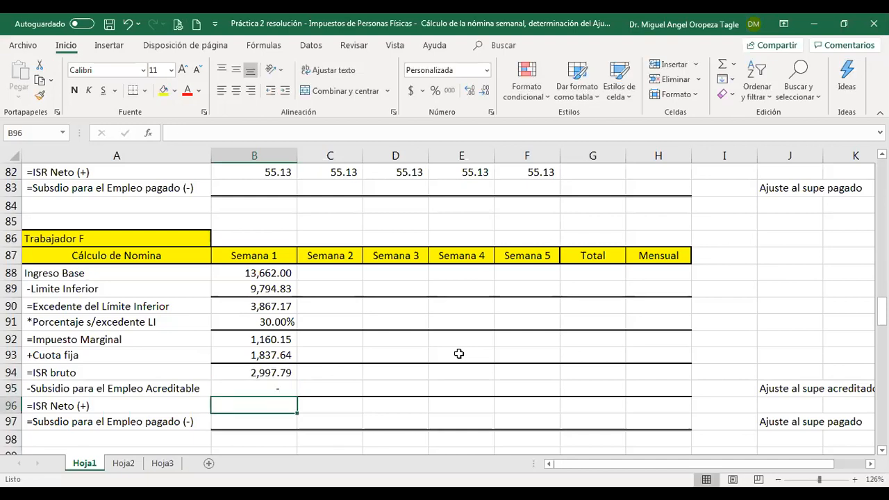
{"action": "type", "text": "+"}
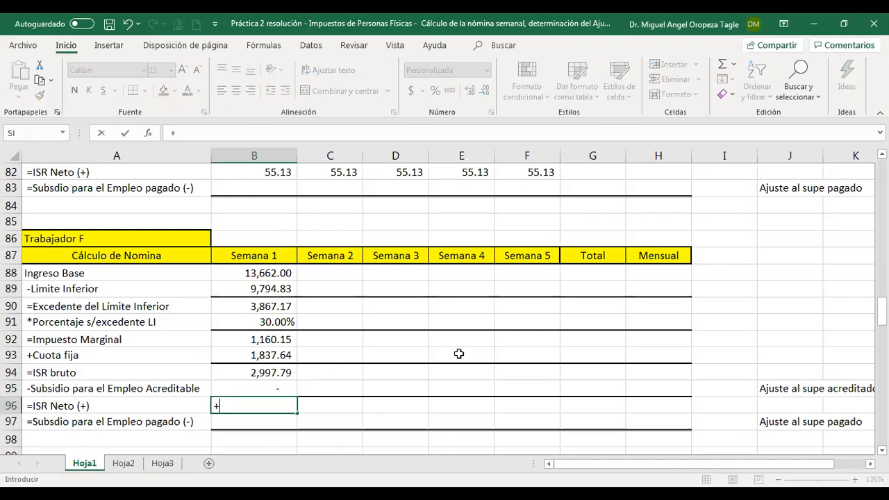
{"action": "key", "text": "Up"}
{"action": "key", "text": "Up"}
{"action": "type", "text": "+"}
{"action": "key", "text": "BackSpace"}
{"action": "type", "text": "-"}
{"action": "key", "text": "Up"}
{"action": "key", "text": "Return"}
- Copy Trabajador F's Semana 1 calculation in B88:B96 across Semana 2 through Semana 5
{"action": "key", "text": "Up"}
{"action": "key", "text": "Up"}
{"action": "key", "text": "Up"}
{"action": "key", "text": "Up"}
{"action": "key", "text": "Up"}
{"action": "key", "text": "Up"}
{"action": "key", "text": "Up"}
{"action": "key", "text": "Up"}
{"action": "key", "text": "Up"}
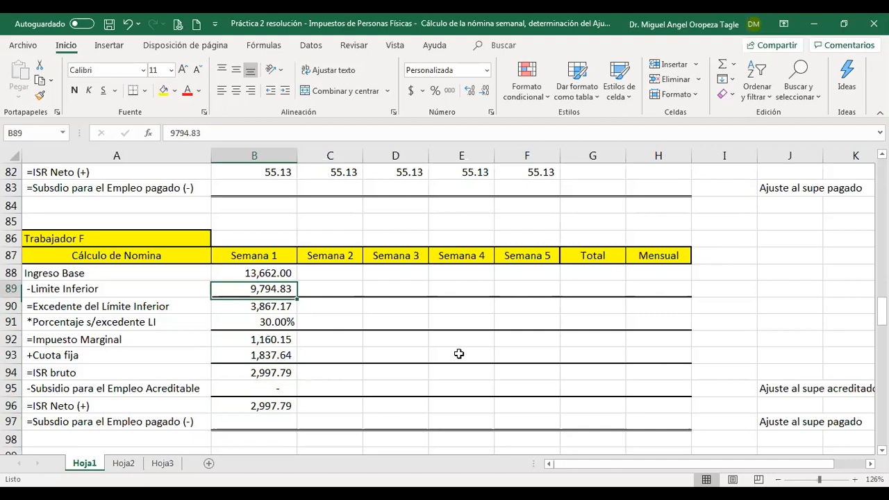
{"action": "key", "text": "shift+Down"}
{"action": "key", "text": "shift+Down"}
{"action": "key", "text": "shift+Down"}
{"action": "key", "text": "shift+Down"}
{"action": "key", "text": "shift+Down"}
{"action": "key", "text": "shift+Down"}
{"action": "key", "text": "shift+Down"}
{"action": "key", "text": "shift+Down"}
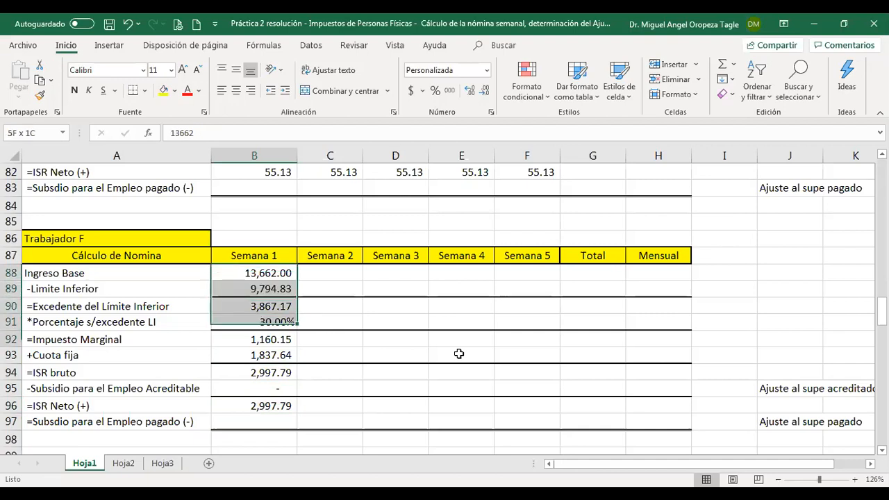
{"action": "key", "text": "ctrl+c"}
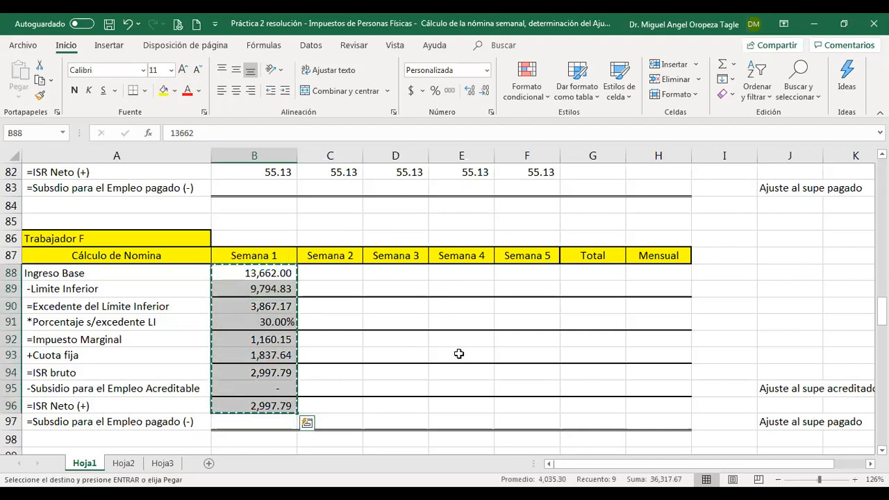
{"action": "key", "text": "shift+Right"}
{"action": "key", "text": "shift+Right"}
{"action": "key", "text": "shift+Right"}
{"action": "key", "text": "shift+Right"}
{"action": "key", "text": "Return"}
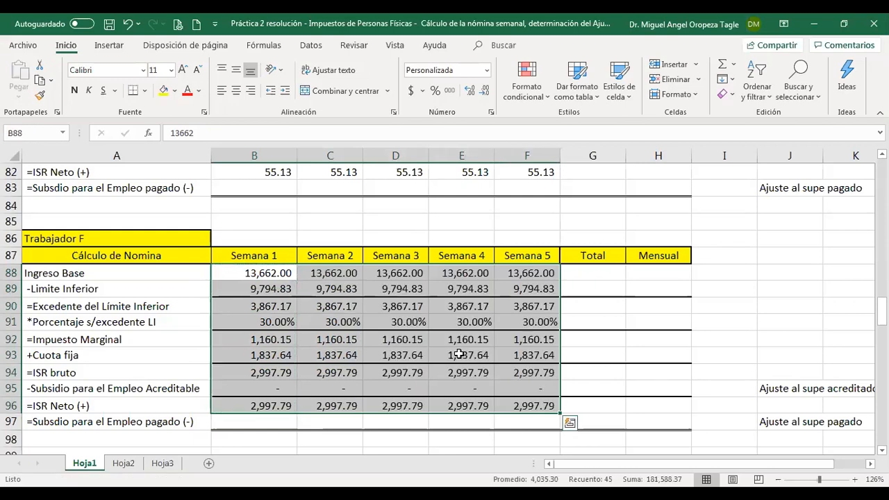
{"action": "key", "text": "Down"}
{"action": "key", "text": "Down"}
{"action": "key", "text": "Down"}
{"action": "key", "text": "Down"}
{"action": "key", "text": "Down"}
{"action": "key", "text": "Down"}
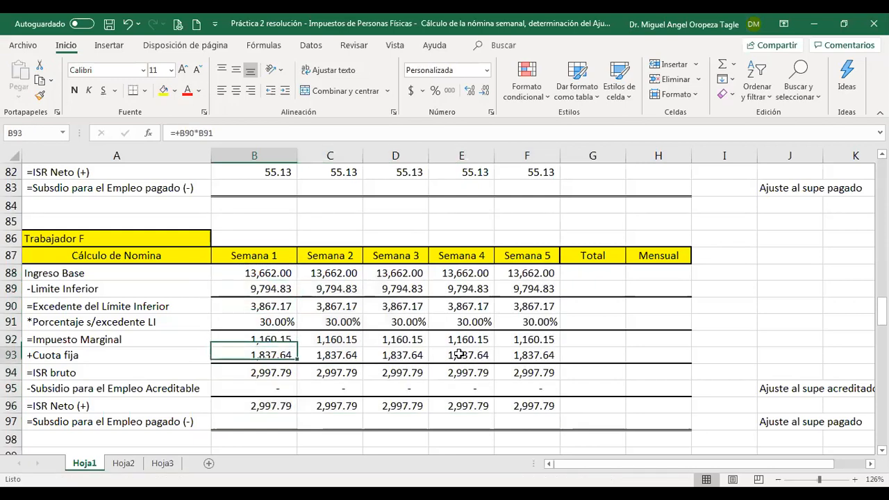
{"action": "key", "text": "Down"}
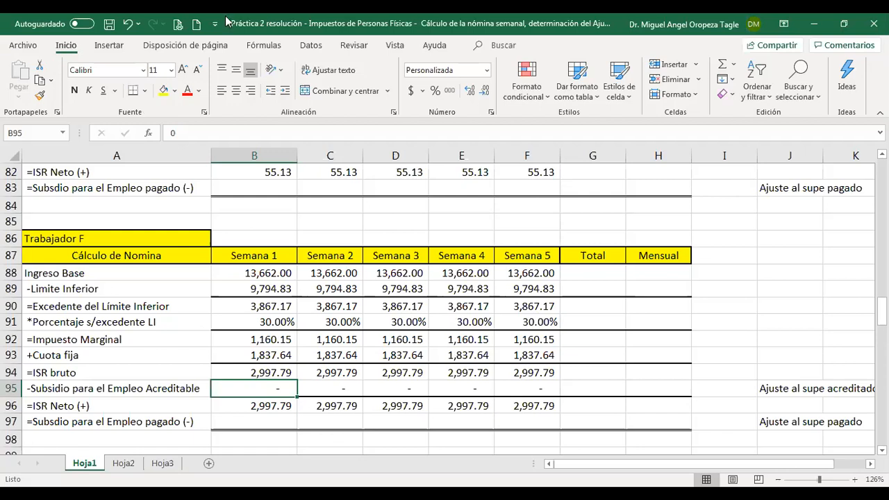
{"action": "left_click", "coordinate": [588, 43]}
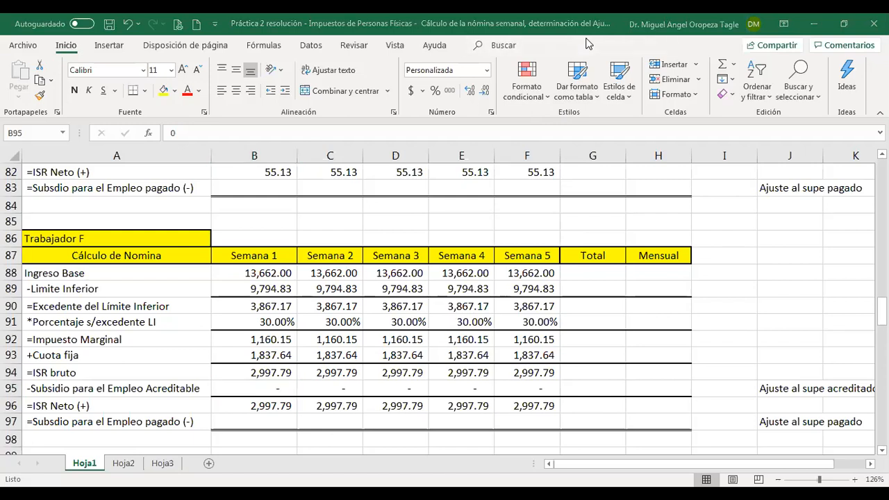
{"action": "key", "text": "alt+Tab"}
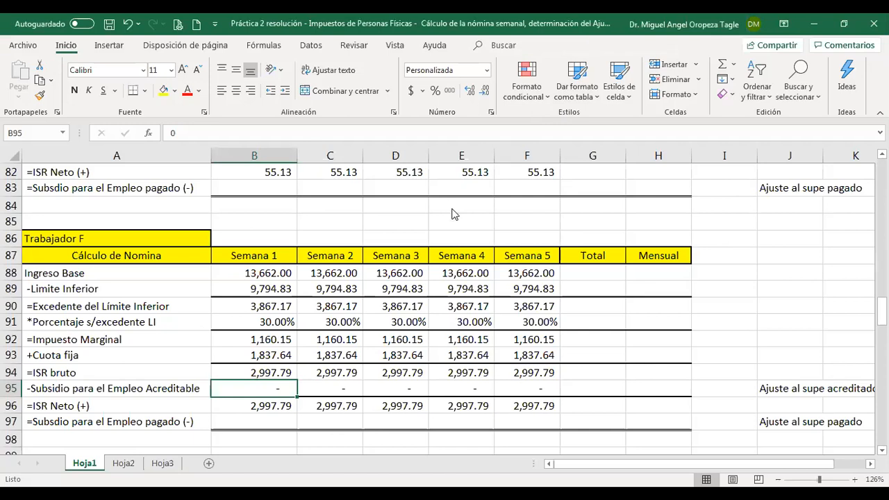
{"action": "key", "text": "alt+Tab"}
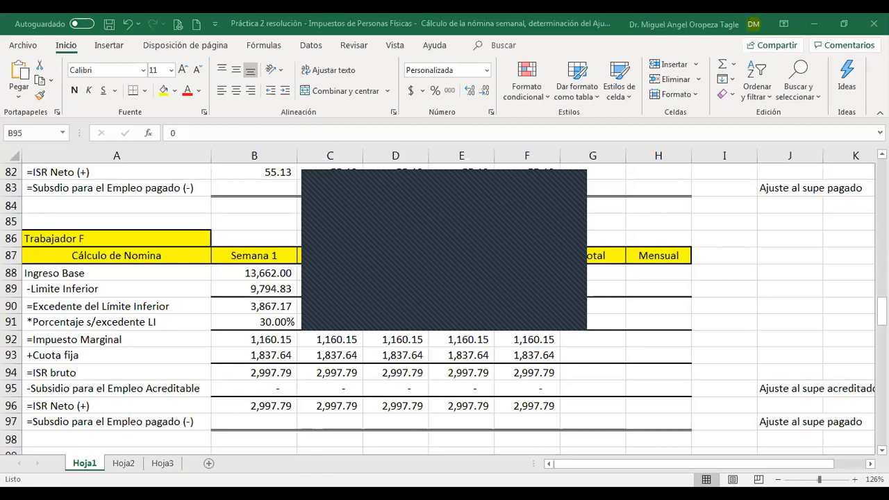
{"action": "scroll", "coordinate": [228, 368], "scroll_direction": "down", "scroll_amount": 6}
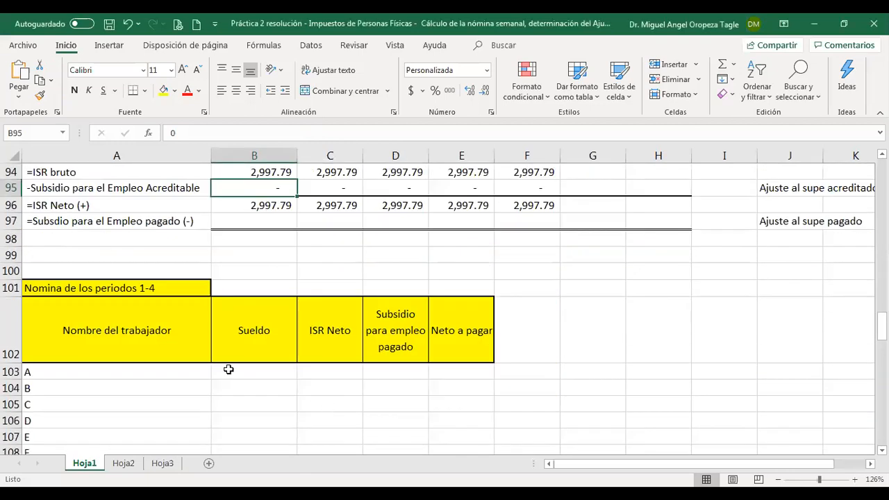
{"action": "left_click", "coordinate": [269, 272]}
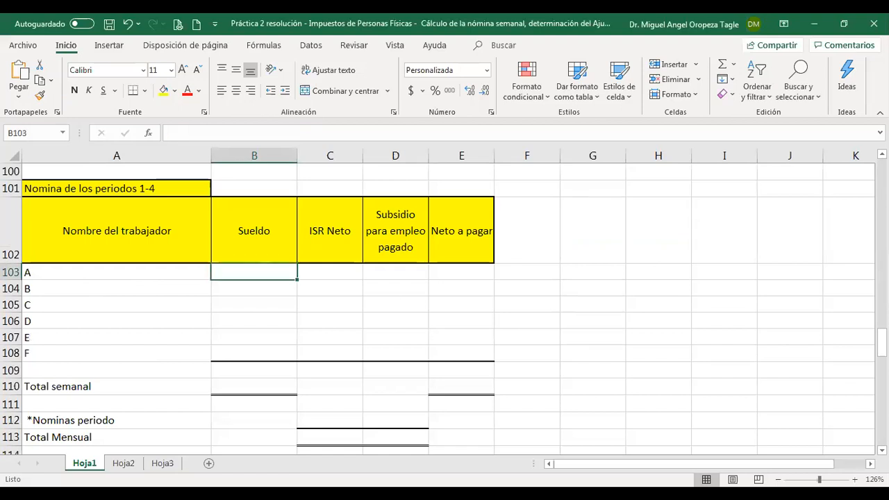
{"action": "type", "text": "+"}
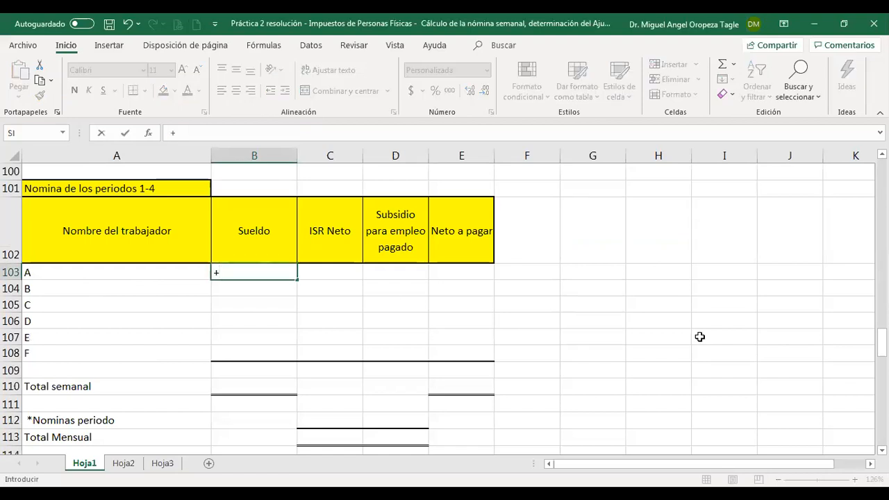
{"action": "scroll", "coordinate": [699, 337], "scroll_direction": "up", "scroll_amount": 20}
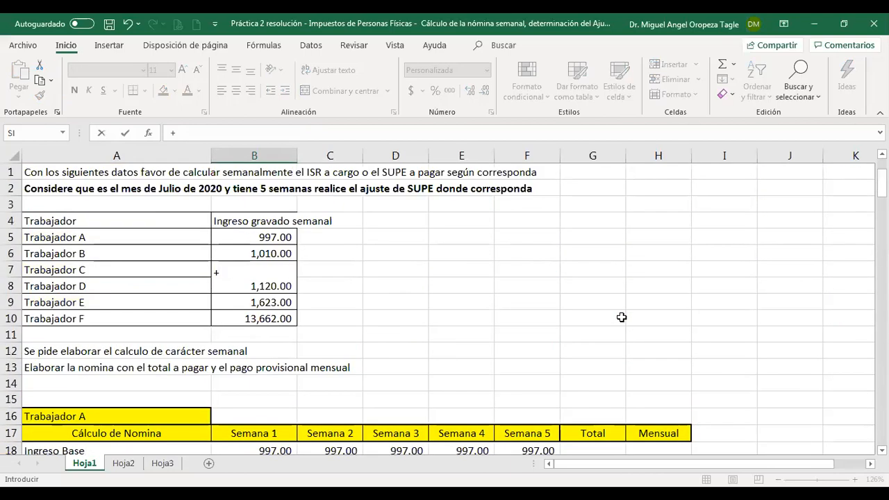
{"action": "key", "text": "Escape"}
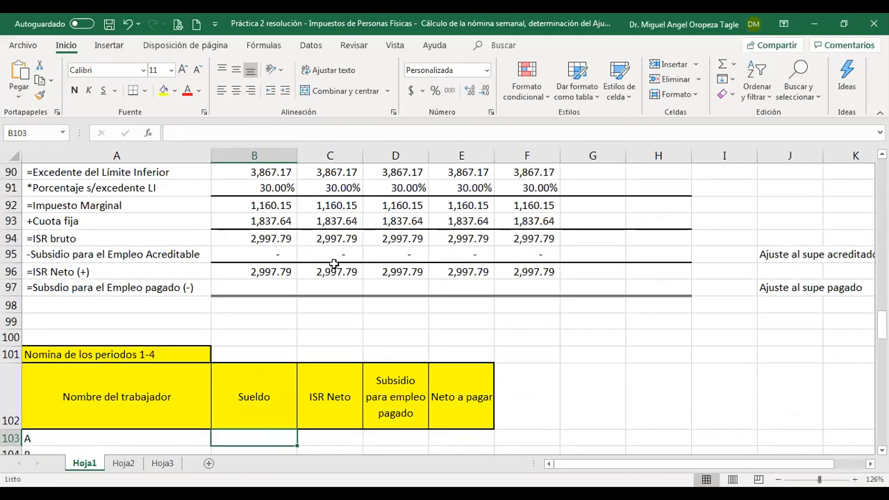
- Link Trabajador A's Sueldo in B103 to the weekly taxable income as +B5
{"action": "type", "text": "+"}
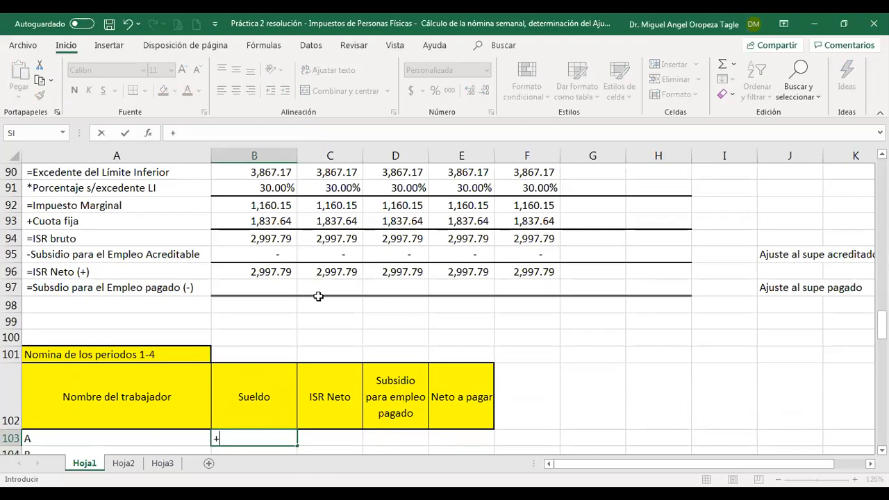
{"action": "scroll", "coordinate": [317, 295], "scroll_direction": "up", "scroll_amount": 20}
{"action": "scroll", "coordinate": [317, 295], "scroll_direction": "up", "scroll_amount": 4}
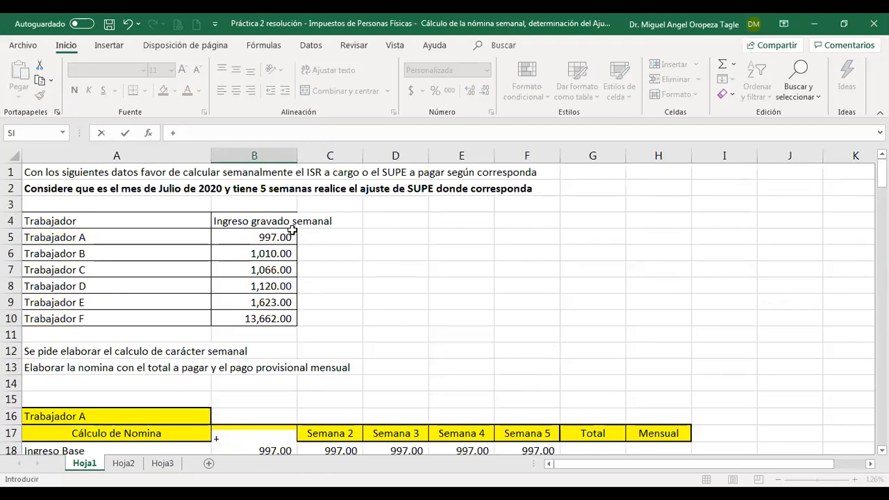
{"action": "left_click", "coordinate": [268, 234]}
{"action": "key", "text": "Return"}
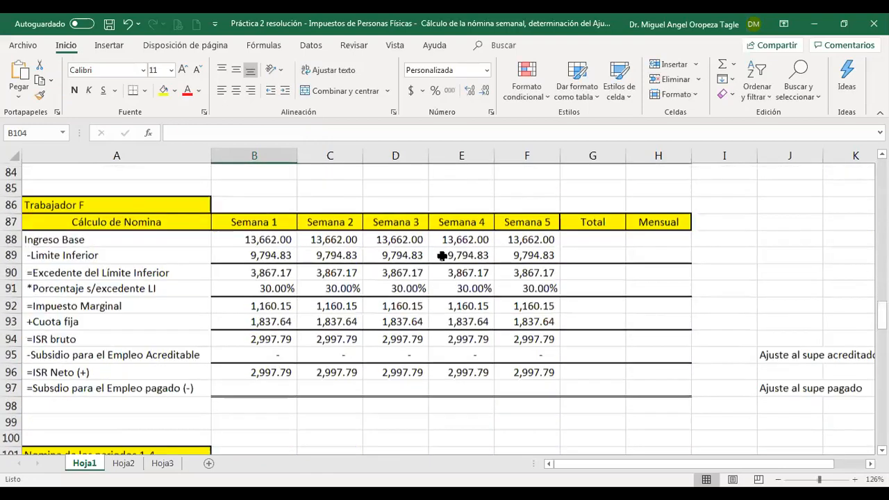
- Copy the Sueldo formula in B103 down to B108 for Trabajadores B through F
{"action": "key", "text": "Up"}
{"action": "key", "text": "ctrl+c"}
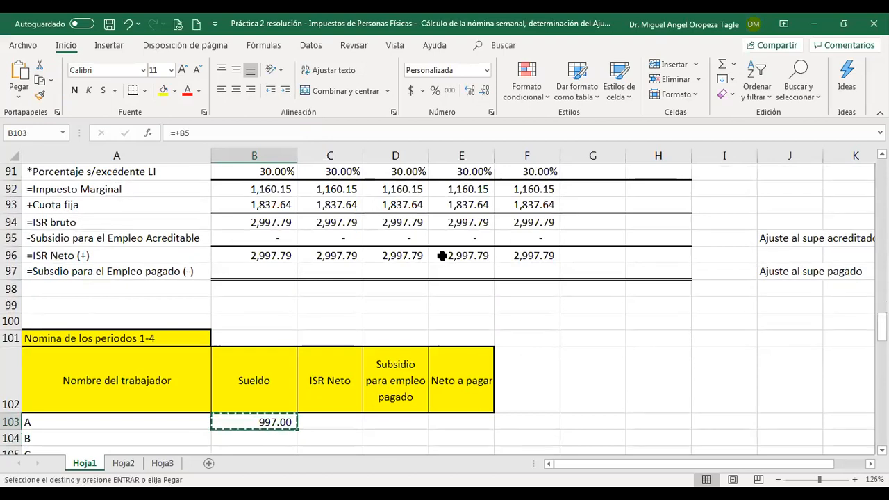
{"action": "key", "text": "shift+Down"}
{"action": "key", "text": "shift+Down"}
{"action": "key", "text": "shift+Down"}
{"action": "key", "text": "shift+Down"}
{"action": "key", "text": "shift+Down"}
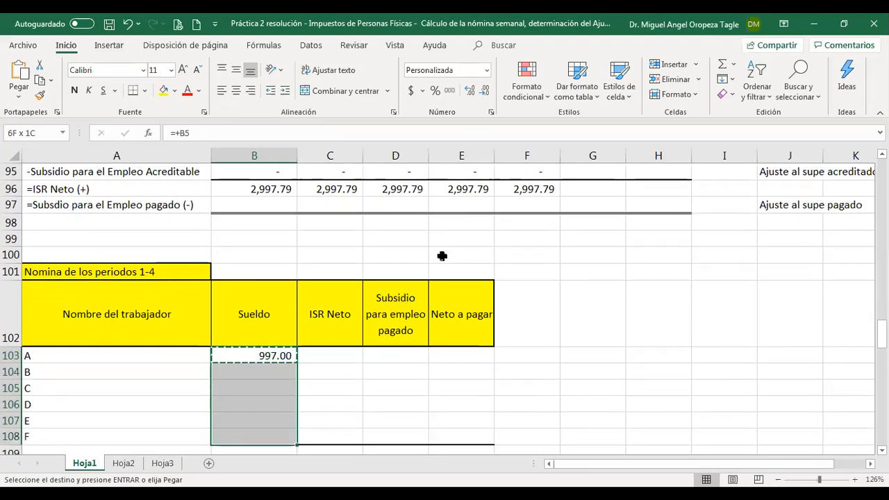
{"action": "key", "text": "ctrl+v"}
{"action": "key", "text": "Escape"}
- Apply a thick bottom border to Trabajador F's Sueldo cell, B108
{"action": "key", "text": "Down"}
{"action": "key", "text": "Down"}
{"action": "key", "text": "Down"}
{"action": "key", "text": "Down"}
{"action": "key", "text": "Down"}
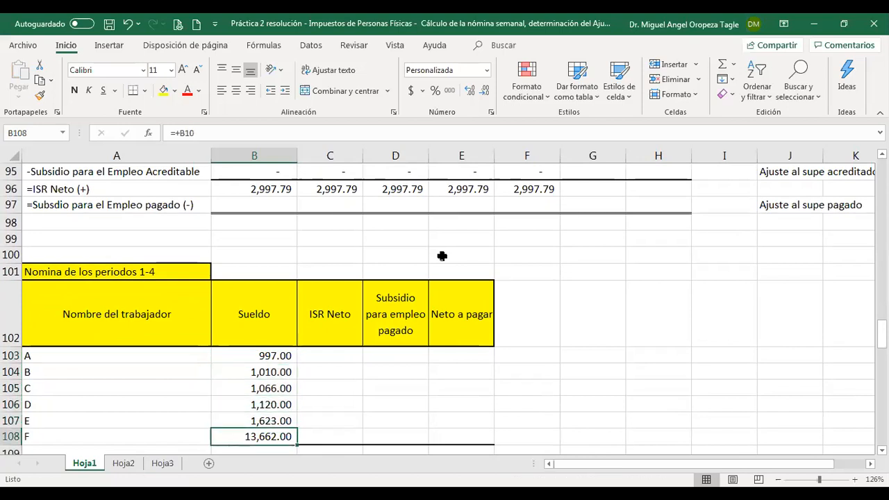
{"action": "left_click", "coordinate": [145, 94]}
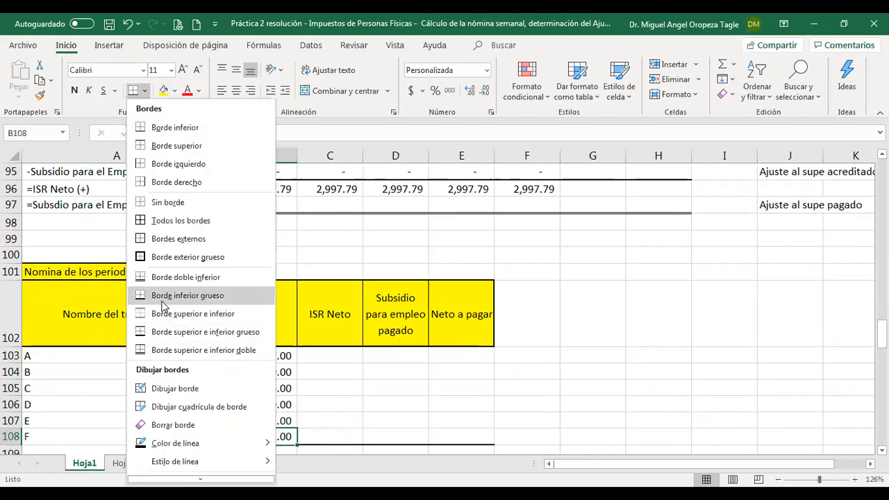
{"action": "left_click", "coordinate": [162, 299]}
- Calculate Trabajador A's Neto a pagar in E103 as +B103-C103+D103
{"action": "left_click", "coordinate": [344, 356]}
{"action": "left_click", "coordinate": [397, 355]}
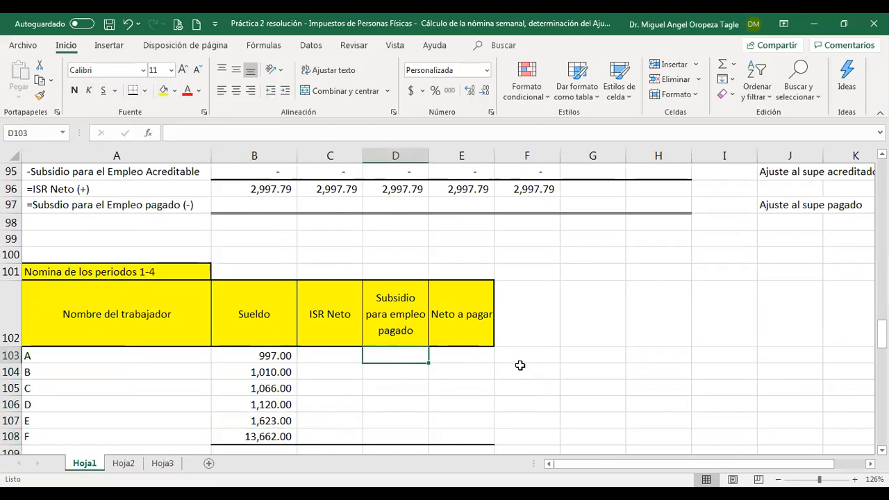
{"action": "left_click", "coordinate": [477, 354]}
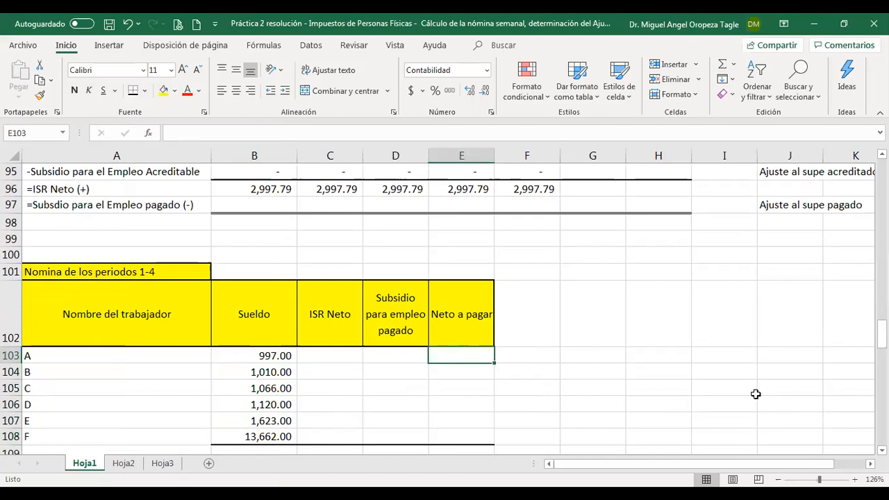
{"action": "type", "text": "+"}
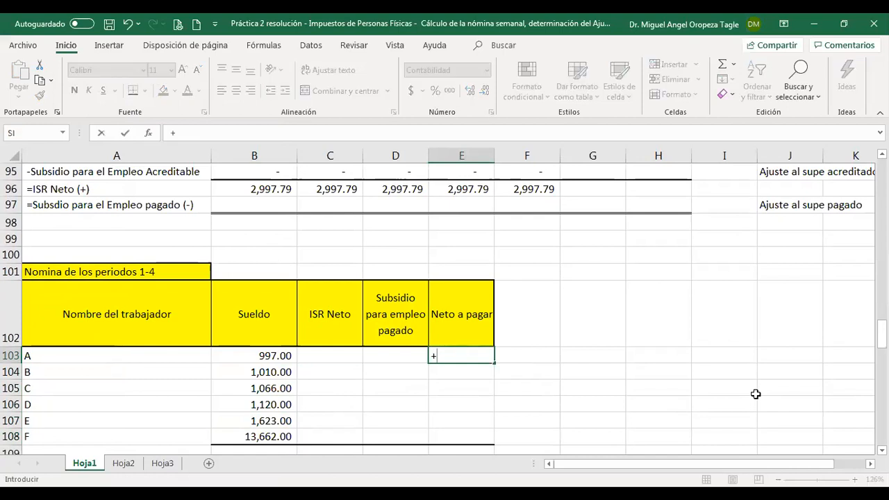
{"action": "key", "text": "Left"}
{"action": "key", "text": "Left"}
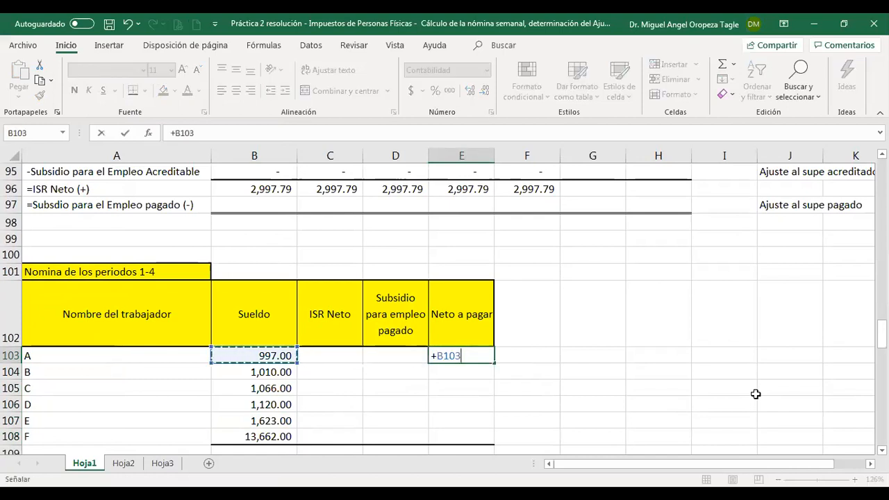
{"action": "type", "text": "-"}
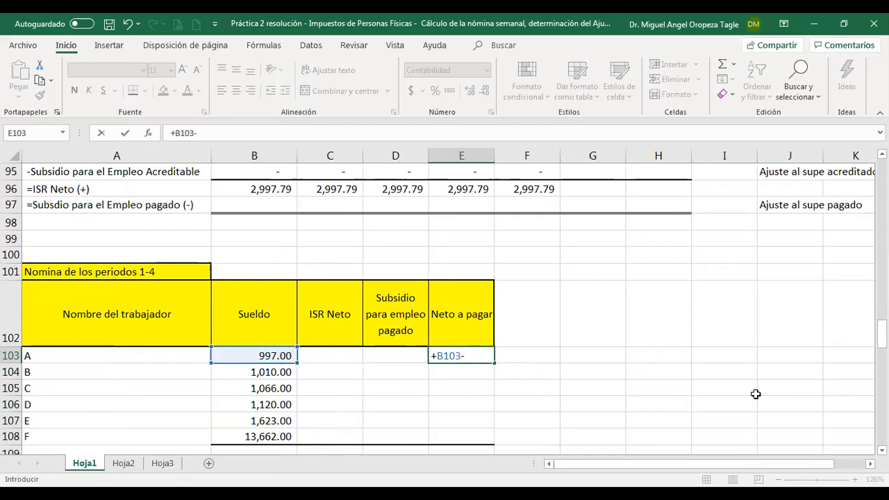
{"action": "key", "text": "Left"}
{"action": "key", "text": "Left"}
{"action": "type", "text": "+"}
{"action": "key", "text": "Right"}
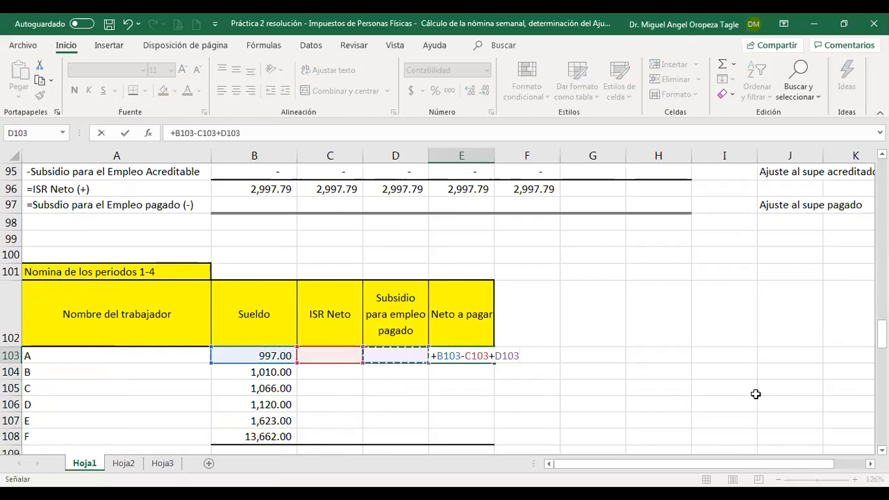
{"action": "key", "text": "Return"}
- Copy the Neto a pagar formula in E103 down to E108 for Trabajadores B through F
{"action": "key", "text": "Up"}
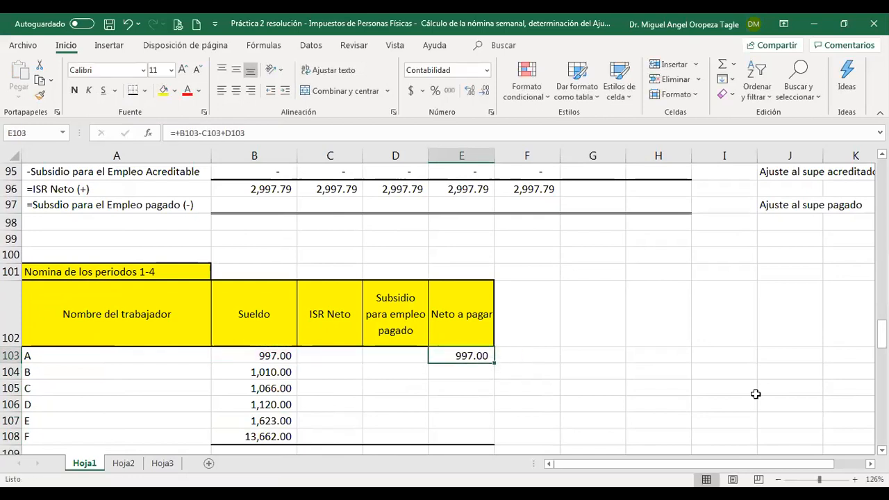
{"action": "key", "text": "ctrl+c"}
{"action": "key", "text": "shift+Down"}
{"action": "key", "text": "shift+Down"}
{"action": "key", "text": "shift+Down"}
{"action": "key", "text": "shift+Down"}
{"action": "key", "text": "shift+Down"}
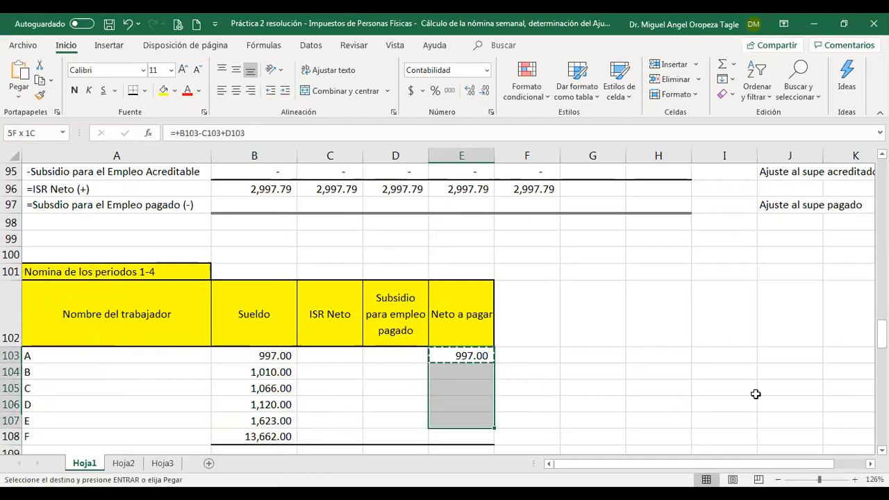
{"action": "key", "text": "Return"}
- Restore the thick bottom border on Trabajador F's Neto a pagar cell, E108
{"action": "key", "text": "Down"}
{"action": "key", "text": "Down"}
{"action": "key", "text": "Down"}
{"action": "key", "text": "Down"}
{"action": "key", "text": "Down"}
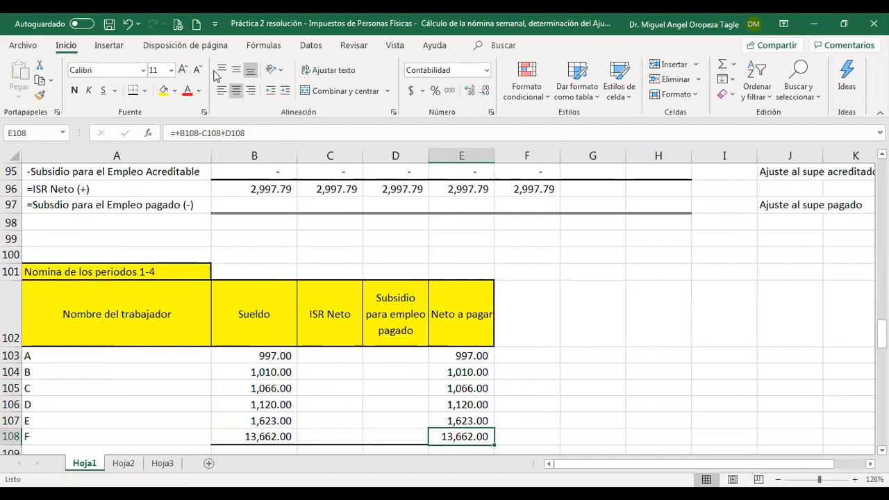
{"action": "left_click", "coordinate": [382, 368]}
{"action": "left_click", "coordinate": [334, 337]}
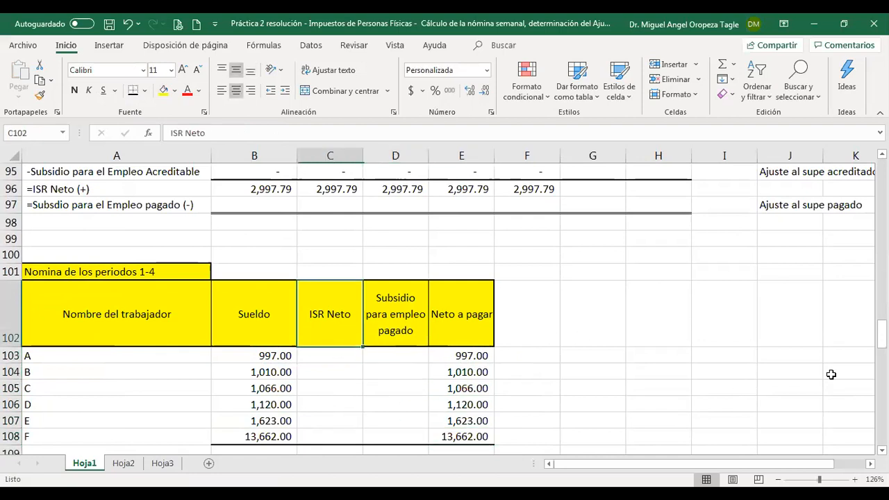
{"action": "left_click", "coordinate": [337, 359]}
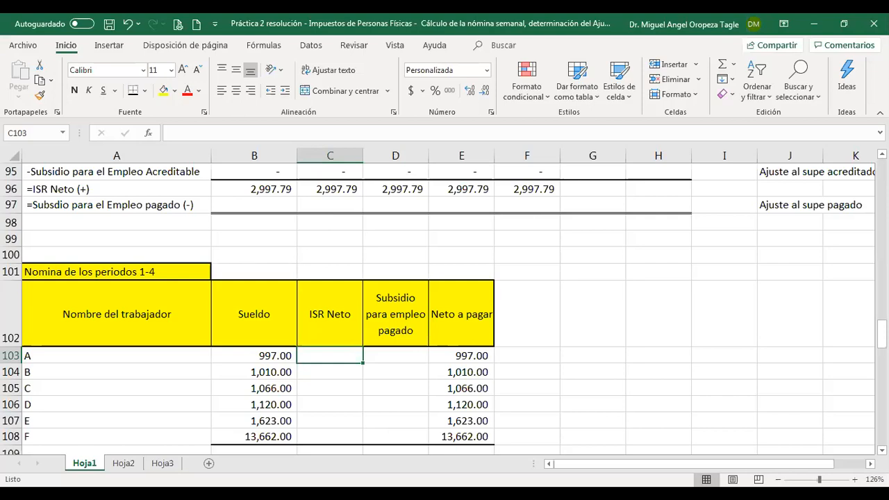
{"action": "left_click", "coordinate": [396, 355]}
{"action": "type", "text": "+"}
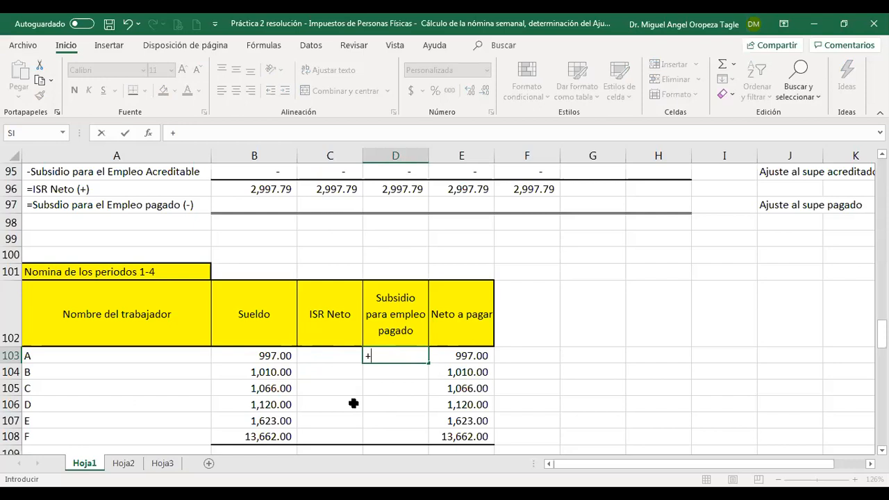
{"action": "scroll", "coordinate": [353, 403], "scroll_direction": "up", "scroll_amount": 20}
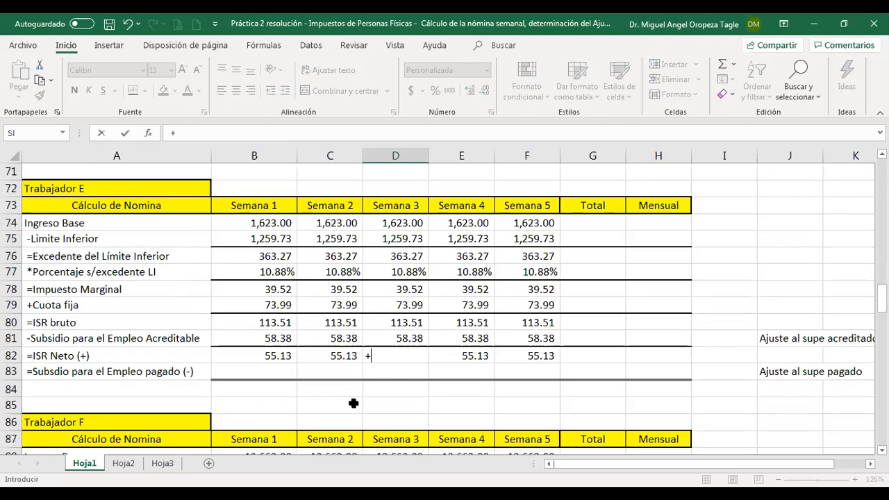
{"action": "scroll", "coordinate": [353, 403], "scroll_direction": "up", "scroll_amount": 6}
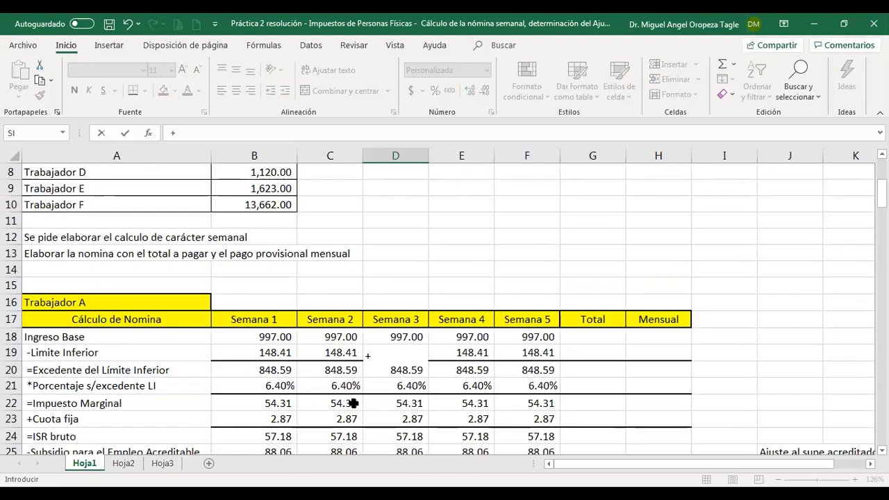
{"action": "scroll", "coordinate": [353, 403], "scroll_direction": "down", "scroll_amount": 6}
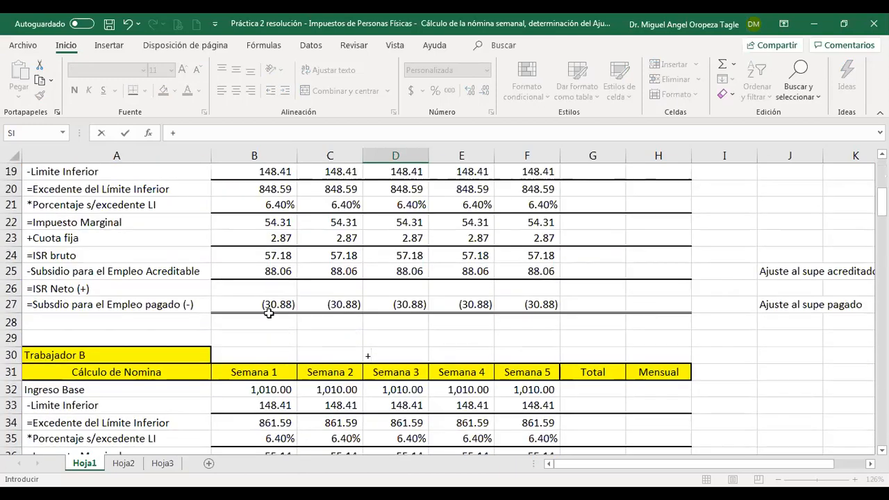
{"action": "left_click", "coordinate": [270, 306]}
{"action": "key", "text": "Escape"}
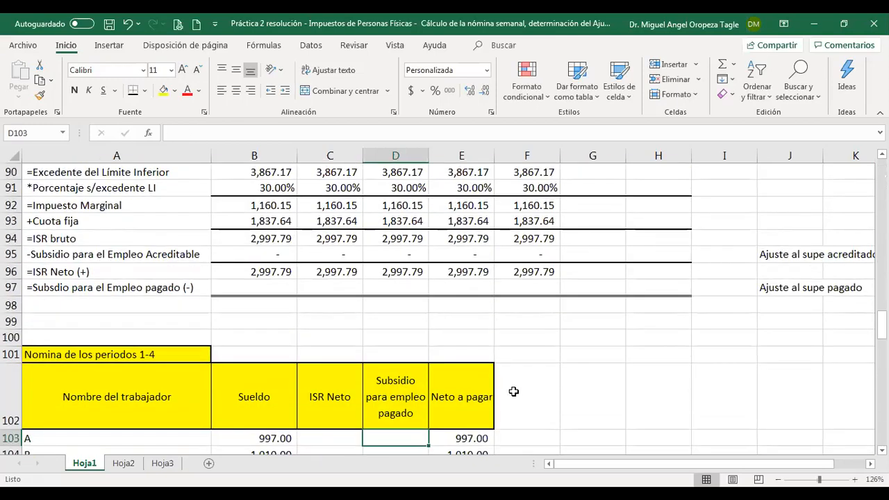
- Enter Trabajador A's Subsidio para empleo pagado in D103 as -B27, the negative of the Semana 1 subsidy paid
{"action": "type", "text": "-"}
{"action": "scroll", "coordinate": [11, 450], "scroll_direction": "up", "scroll_amount": 7}
{"action": "scroll", "coordinate": [11, 450], "scroll_direction": "up", "scroll_amount": 20}
{"action": "scroll", "coordinate": [11, 450], "scroll_direction": "down", "scroll_amount": 7}
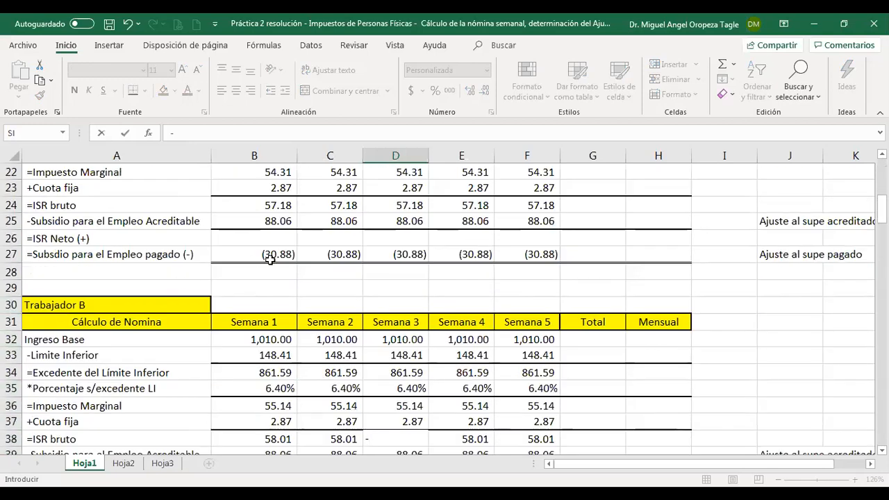
{"action": "left_click", "coordinate": [269, 259]}
{"action": "key", "text": "Return"}
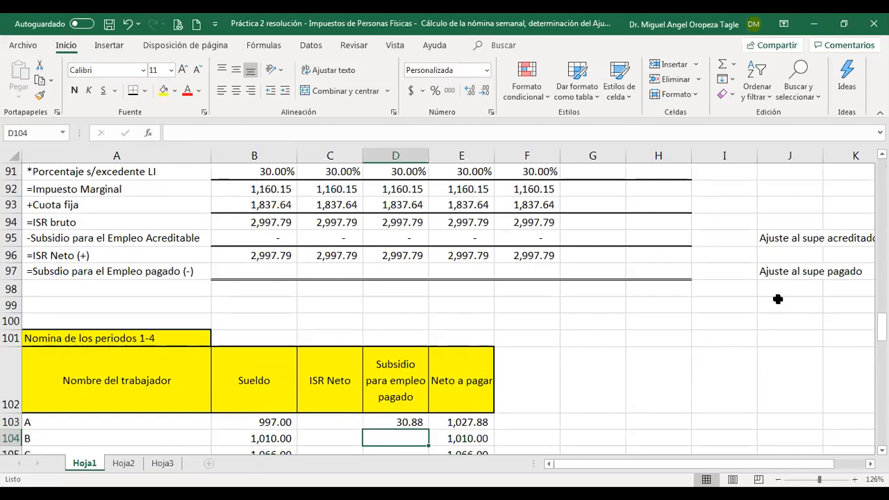
- Enter Trabajador B's Subsidio para empleo pagado in D104 as -B41, the negative of the Semana 1 subsidy paid
{"action": "type", "text": "-"}
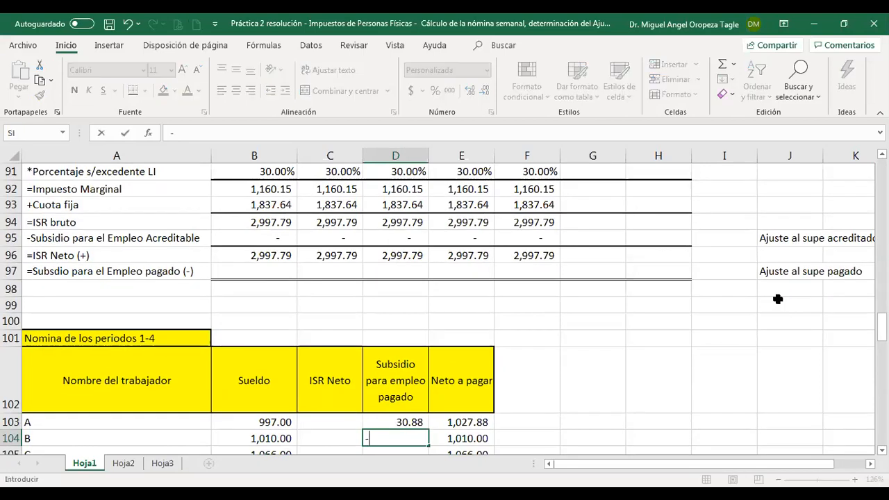
{"action": "scroll", "coordinate": [251, 312], "scroll_direction": "up", "scroll_amount": 12}
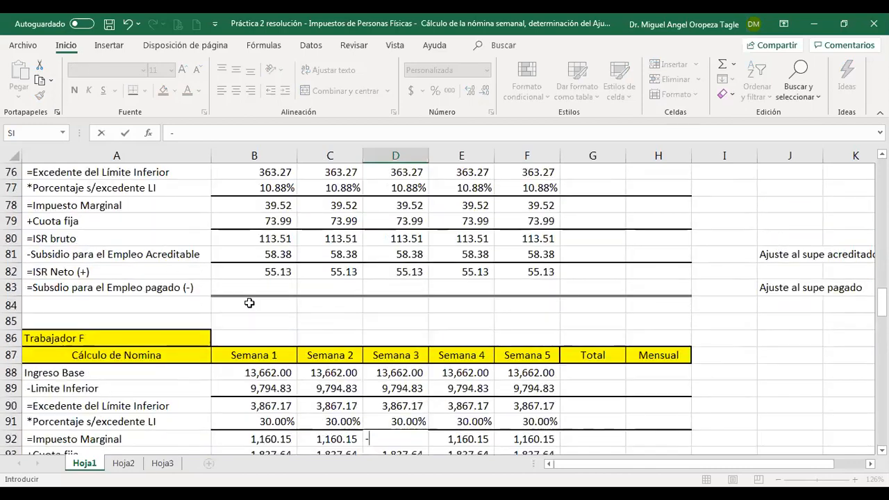
{"action": "scroll", "coordinate": [250, 292], "scroll_direction": "up", "scroll_amount": 12}
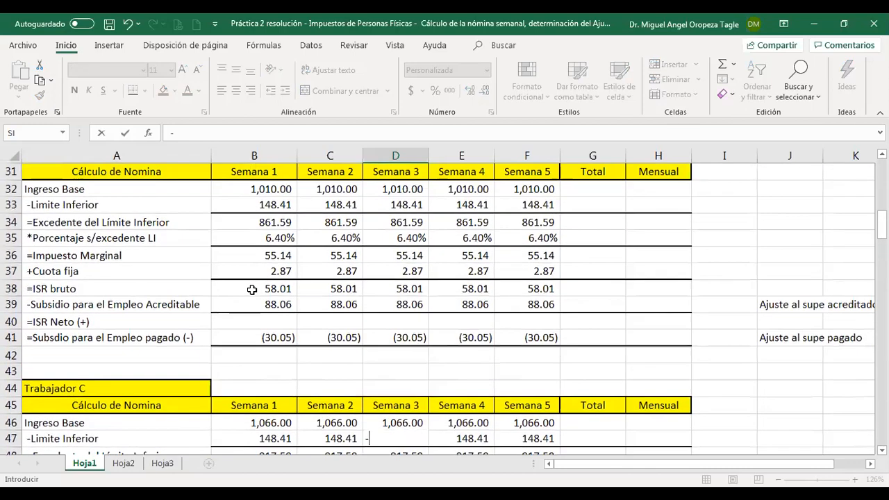
{"action": "scroll", "coordinate": [254, 288], "scroll_direction": "down", "scroll_amount": 4}
{"action": "scroll", "coordinate": [259, 284], "scroll_direction": "up", "scroll_amount": 2}
{"action": "scroll", "coordinate": [262, 284], "scroll_direction": "down", "scroll_amount": 2}
{"action": "scroll", "coordinate": [261, 284], "scroll_direction": "down", "scroll_amount": 1}
{"action": "left_click", "coordinate": [266, 290]}
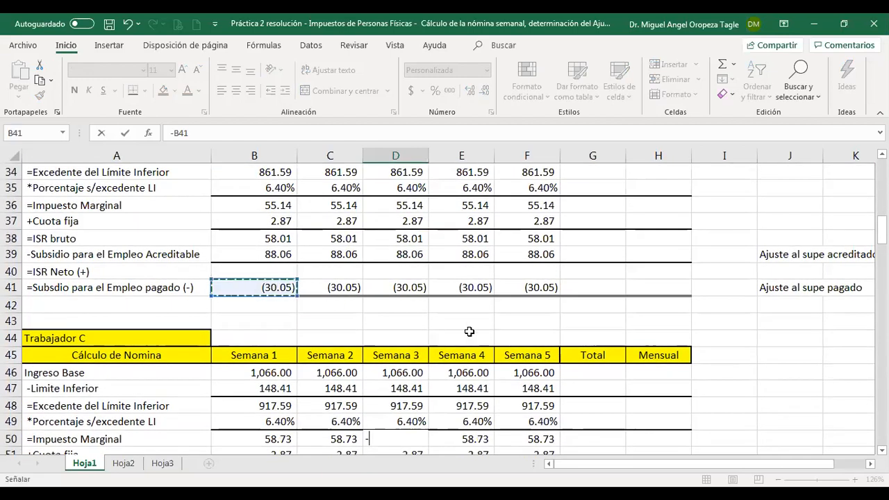
{"action": "key", "text": "Return"}
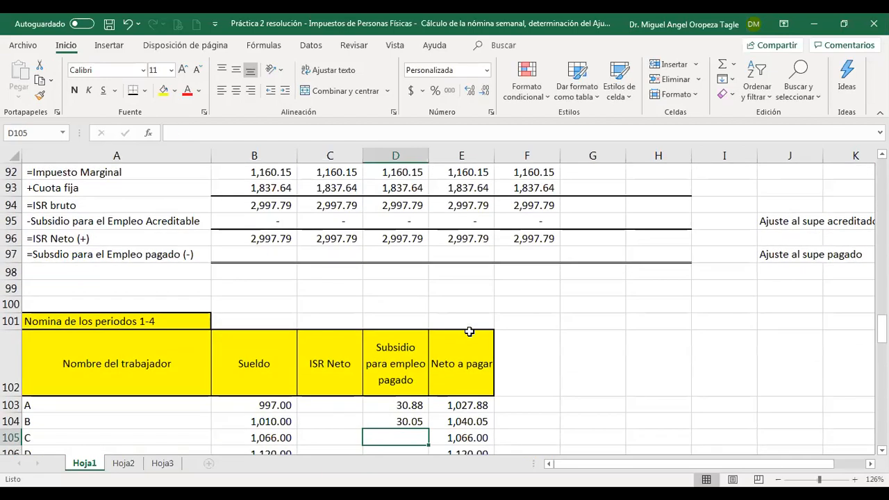
- Enter Trabajador C's Subsidio para empleo pagado in D105 as +B55, referencing the Semana 1 subsidy paid
{"action": "type", "text": "+"}
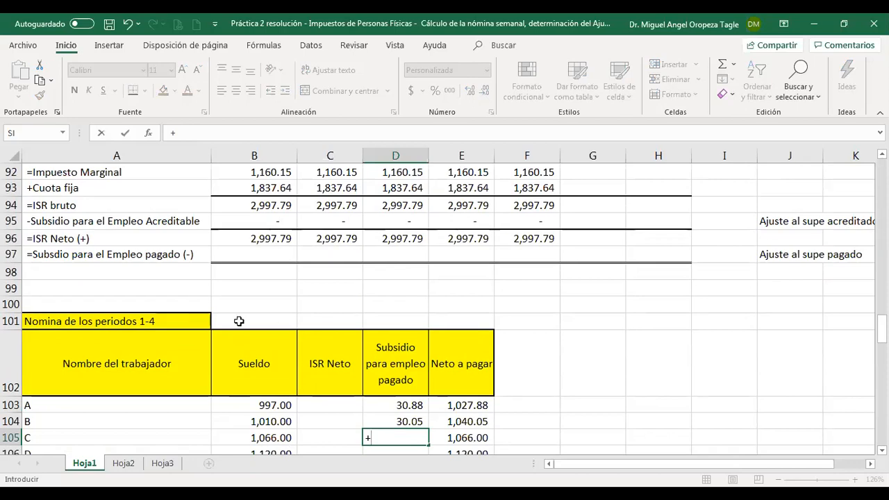
{"action": "scroll", "coordinate": [238, 319], "scroll_direction": "up", "scroll_amount": 16}
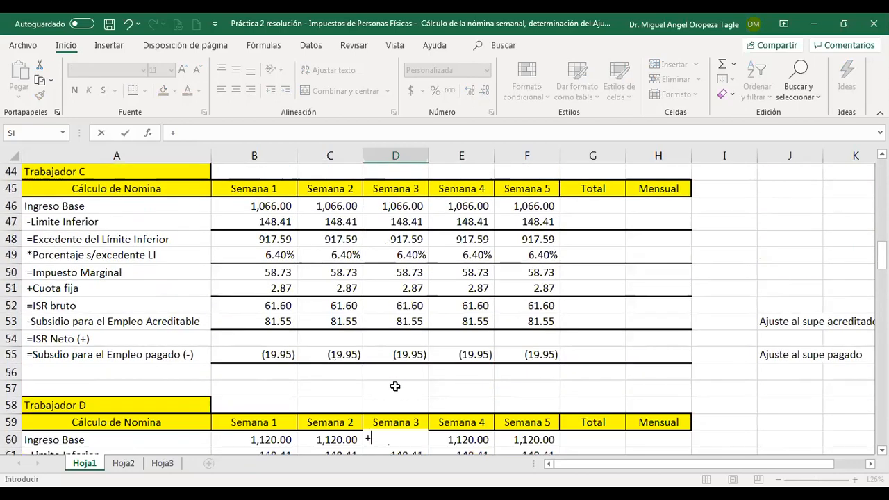
{"action": "scroll", "coordinate": [294, 357], "scroll_direction": "down", "scroll_amount": 3}
{"action": "scroll", "coordinate": [304, 353], "scroll_direction": "up", "scroll_amount": 1}
{"action": "scroll", "coordinate": [304, 352], "scroll_direction": "up", "scroll_amount": 1}
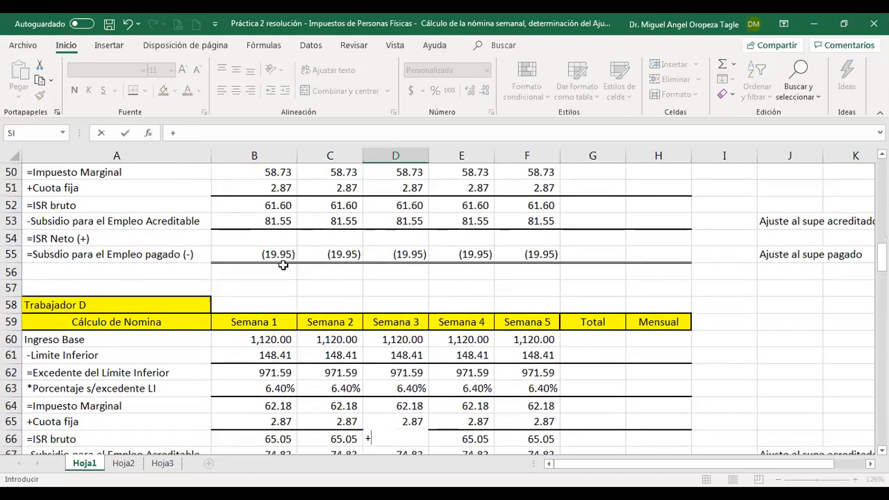
{"action": "left_click", "coordinate": [284, 254]}
{"action": "key", "text": "Return"}
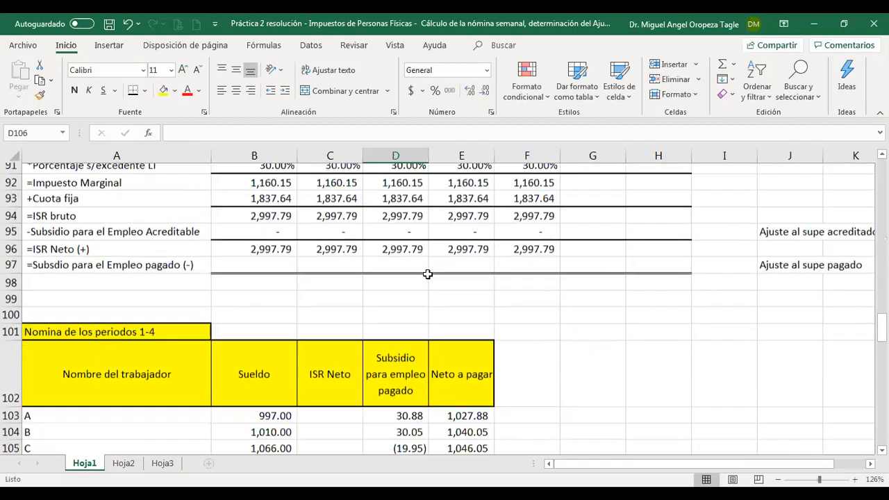
- Correct the formula in D105 so that it takes the negative of B55
{"action": "key", "text": "Up"}
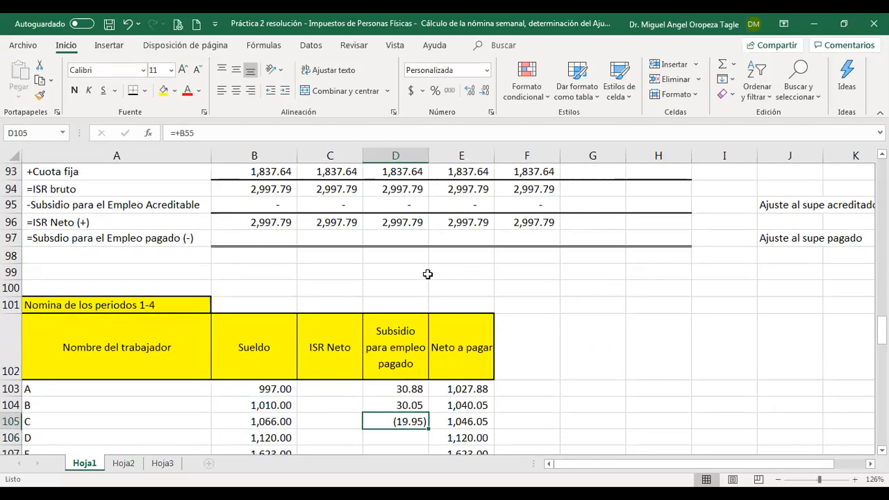
{"action": "left_click", "coordinate": [177, 133]}
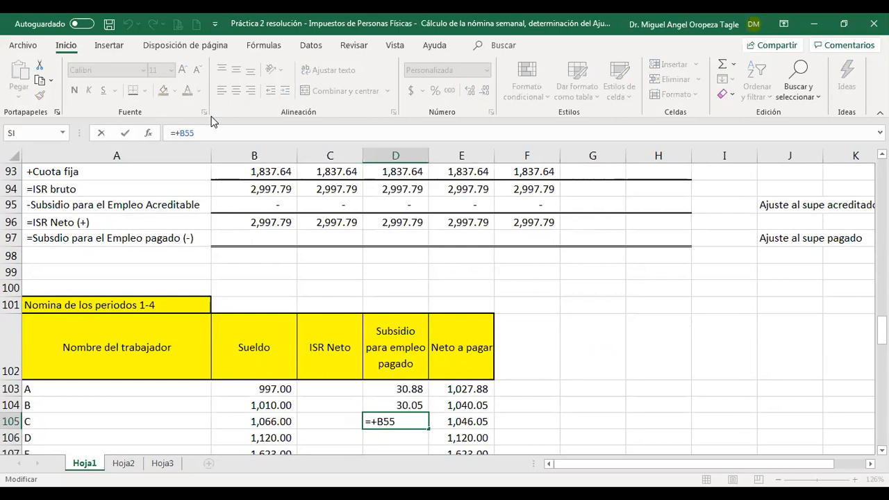
{"action": "key", "text": "Return"}
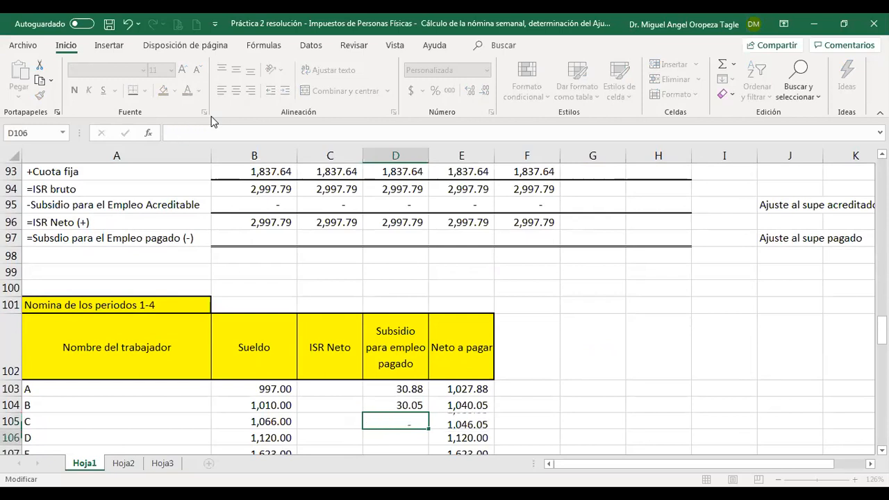
- Enter Trabajador D's Subsidio para empleo pagado in D106 as -B69, the negative of the Semana 1 subsidy paid
{"action": "type", "text": "-"}
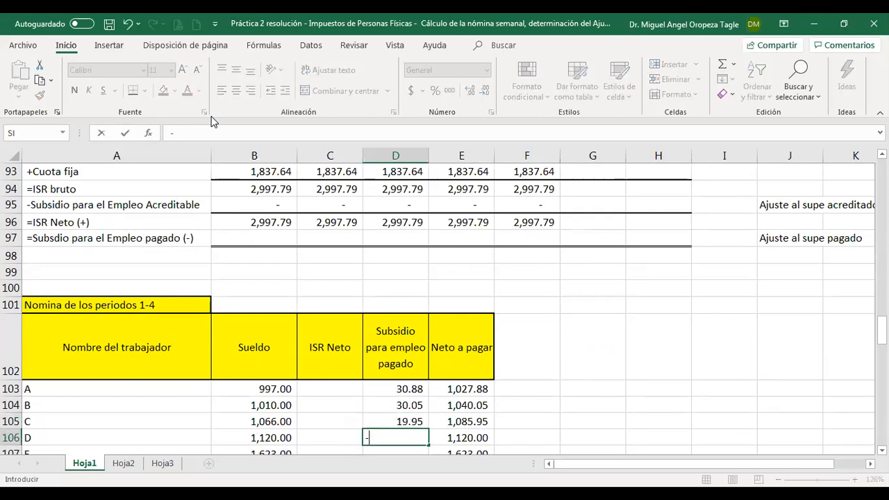
{"action": "scroll", "coordinate": [292, 258], "scroll_direction": "up", "scroll_amount": 10}
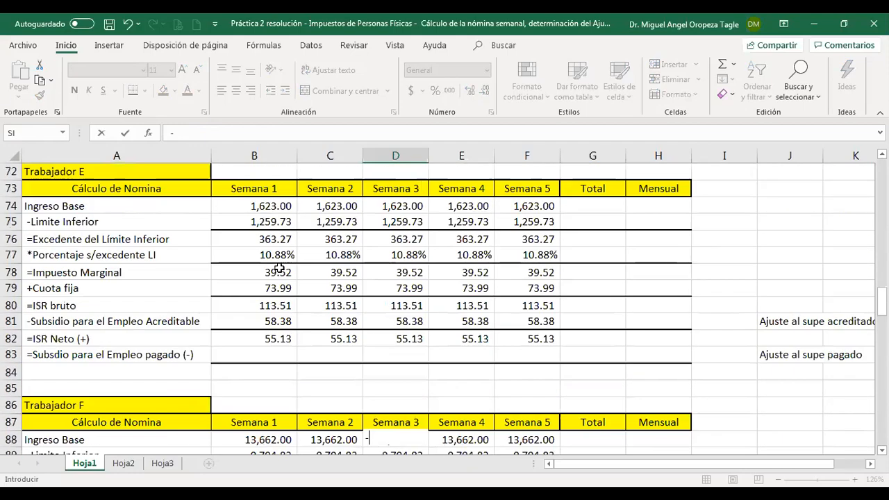
{"action": "scroll", "coordinate": [279, 268], "scroll_direction": "up", "scroll_amount": 3}
{"action": "scroll", "coordinate": [281, 267], "scroll_direction": "down", "scroll_amount": 2}
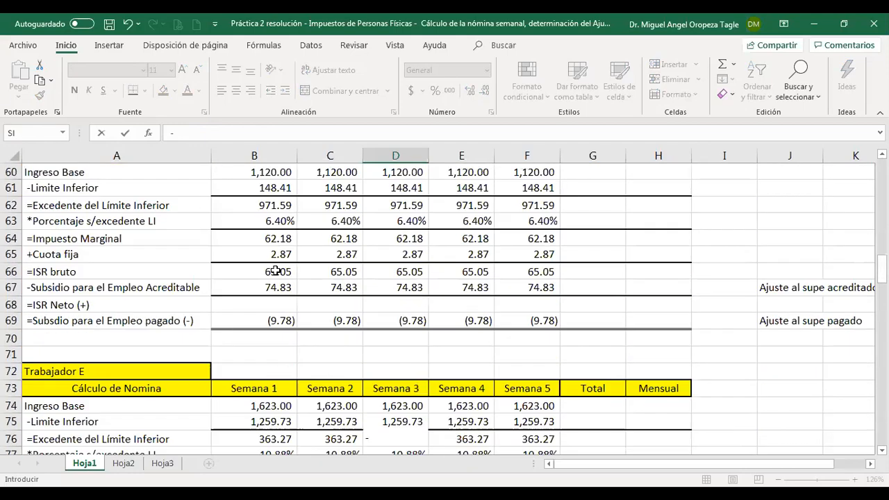
{"action": "left_click", "coordinate": [265, 321]}
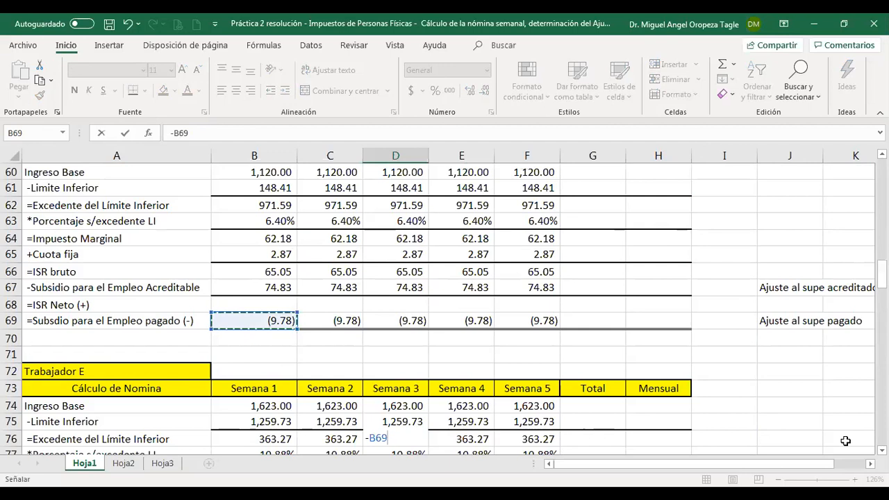
{"action": "key", "text": "Return"}
- Enter Trabajador E's ISR Neto in C107 as +B82, referencing the Semana 1 ISR Neto
{"action": "key", "text": "Left"}
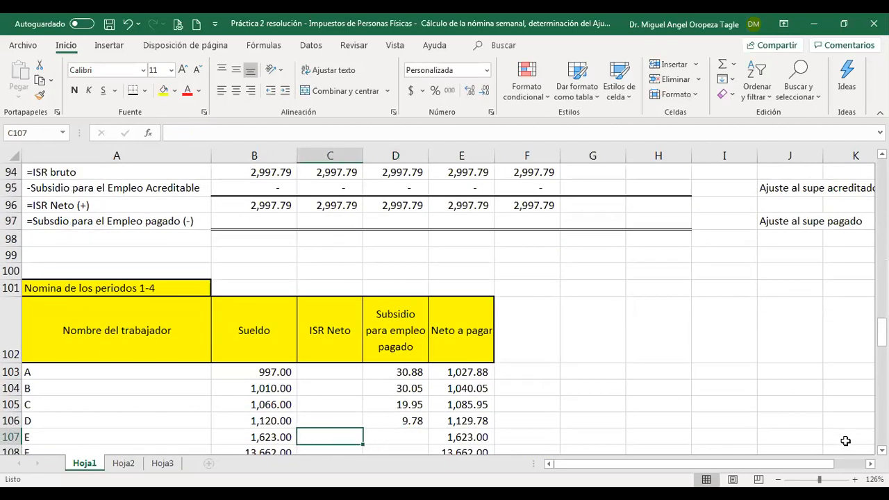
{"action": "key", "text": "Down"}
{"action": "key", "text": "Down"}
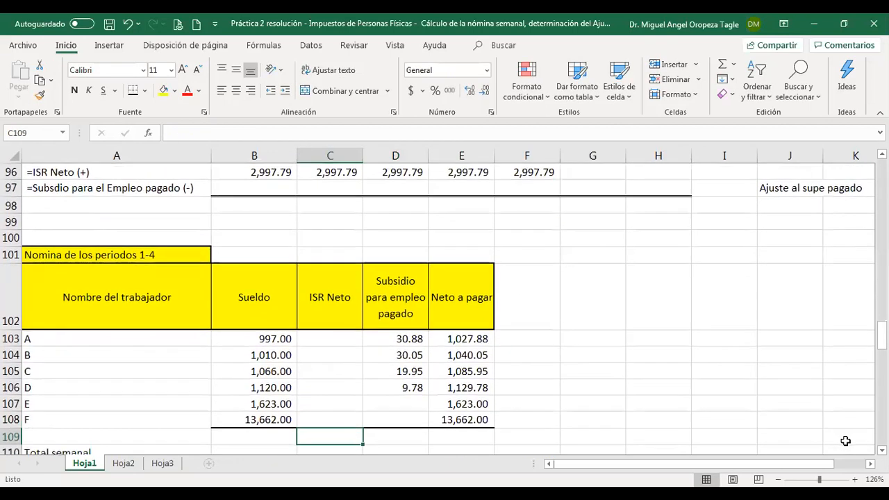
{"action": "key", "text": "Up"}
{"action": "key", "text": "Up"}
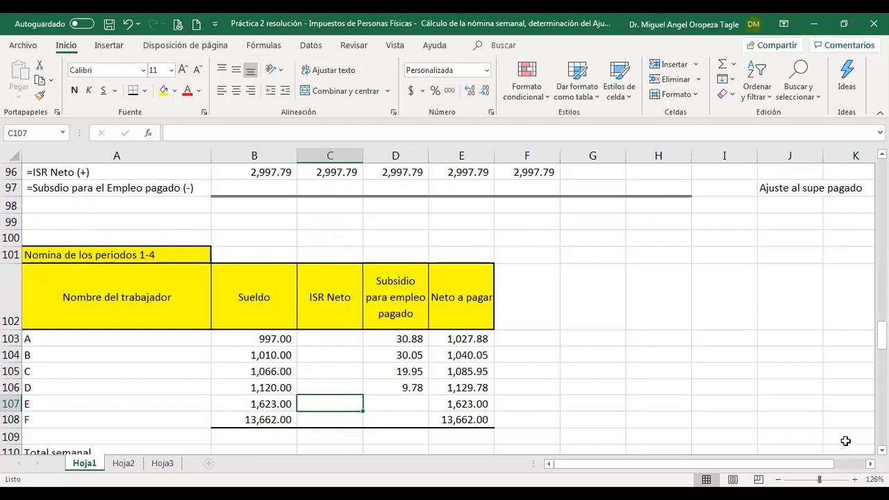
{"action": "type", "text": "+"}
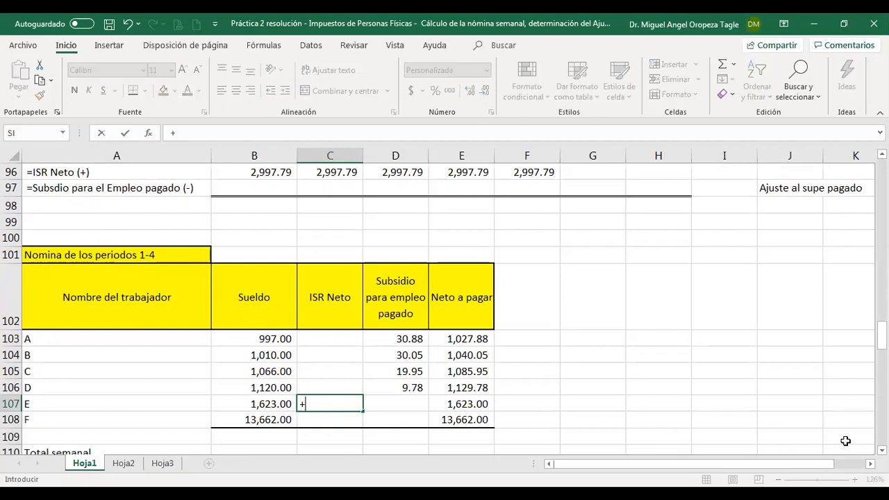
{"action": "scroll", "coordinate": [272, 361], "scroll_direction": "up", "scroll_amount": 2}
{"action": "scroll", "coordinate": [278, 349], "scroll_direction": "down", "scroll_amount": 2}
{"action": "scroll", "coordinate": [331, 351], "scroll_direction": "up", "scroll_amount": 7}
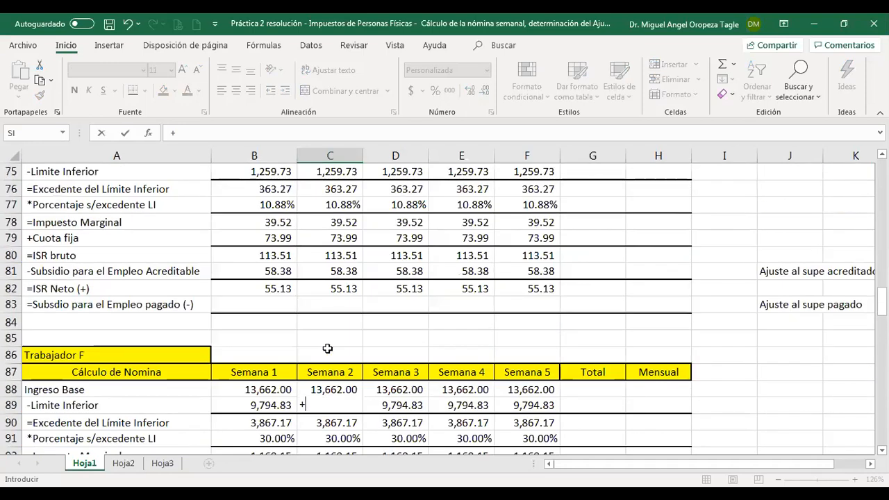
{"action": "left_click", "coordinate": [271, 288]}
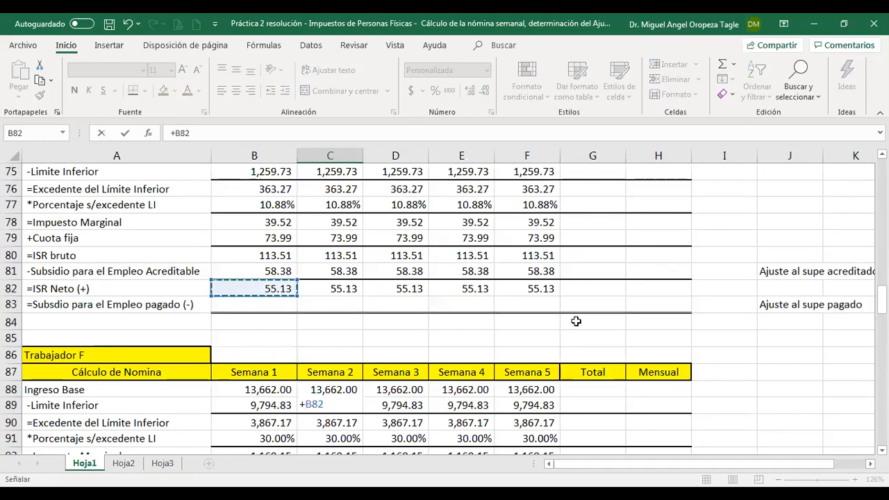
{"action": "key", "text": "Return"}
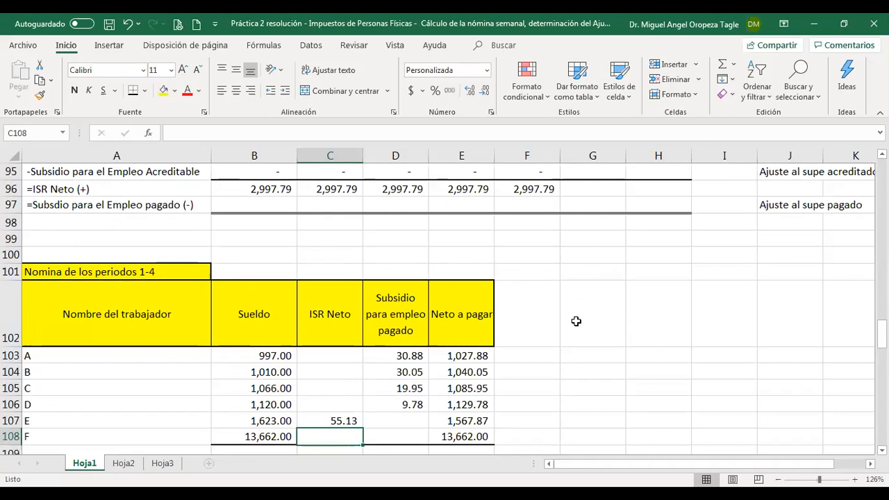
- Enter Trabajador F's ISR Neto in C108 as a reference to the Semana 1 ISR Neto in B96
{"action": "type", "text": "+"}
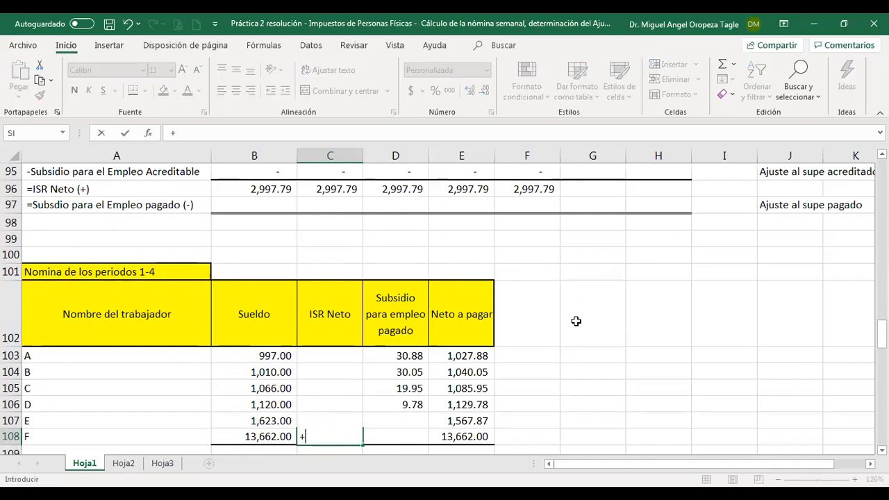
{"action": "left_click", "coordinate": [264, 187]}
{"action": "key", "text": "Return"}
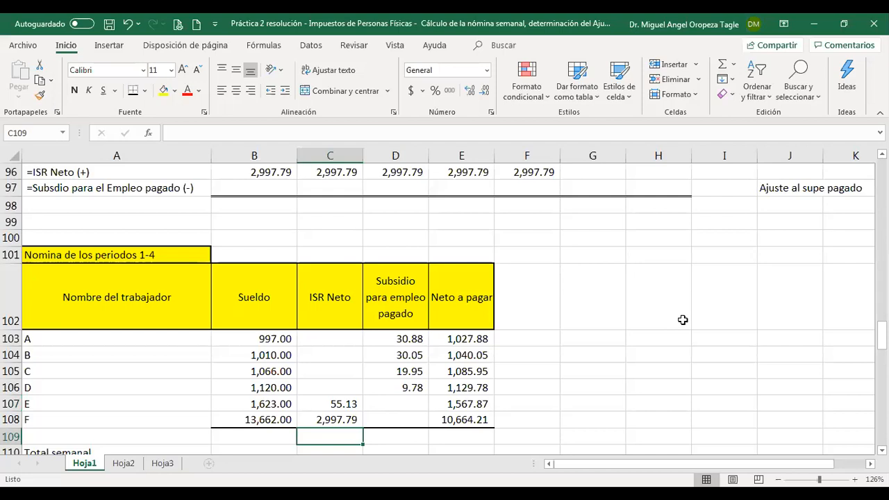
- Calculate the Total semanal of the Sueldo column in B110 with AutoSum
{"action": "scroll", "coordinate": [239, 441], "scroll_direction": "down", "scroll_amount": 1}
{"action": "left_click", "coordinate": [251, 402]}
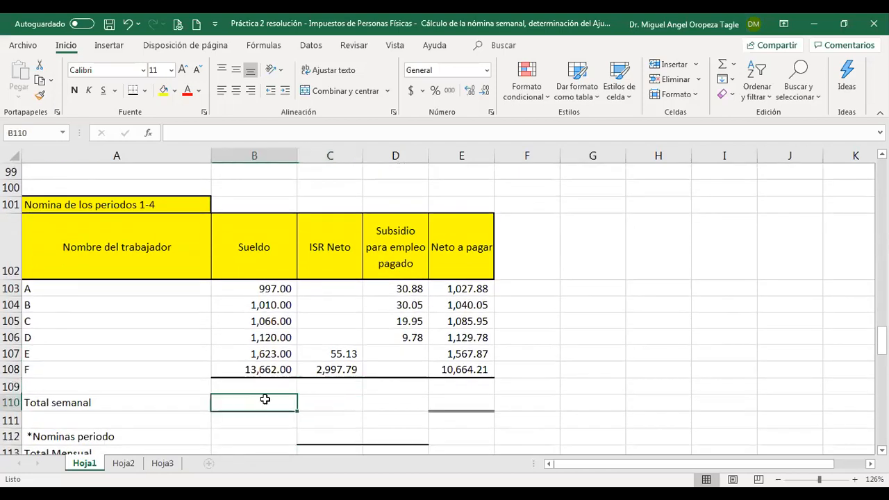
{"action": "left_click", "coordinate": [722, 64]}
{"action": "key", "text": "Return"}
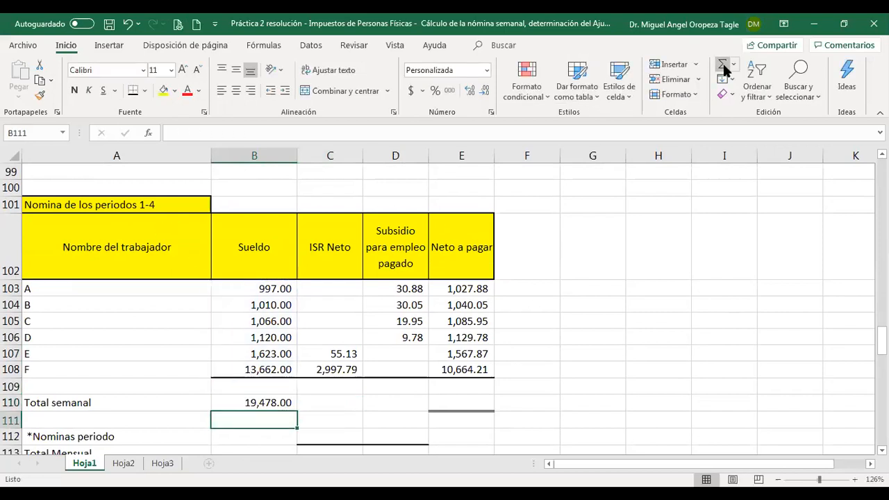
- Calculate the Total semanal of ISR Neto in C110 as =SUMA(C103:C108)
{"action": "key", "text": "Up"}
{"action": "key", "text": "Right"}
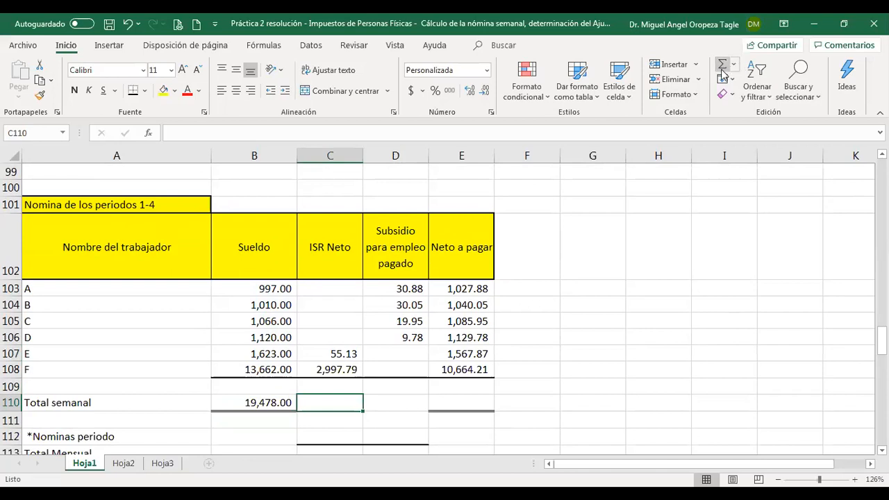
{"action": "left_click", "coordinate": [723, 66]}
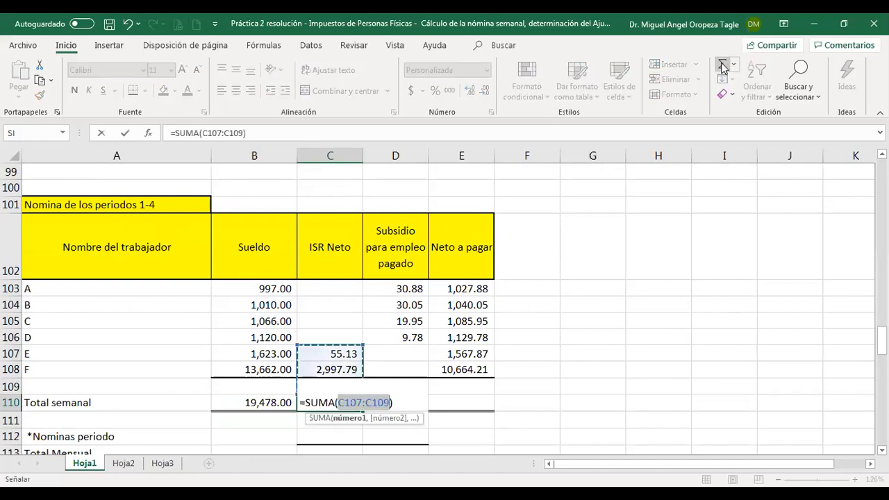
{"action": "key", "text": "Escape"}
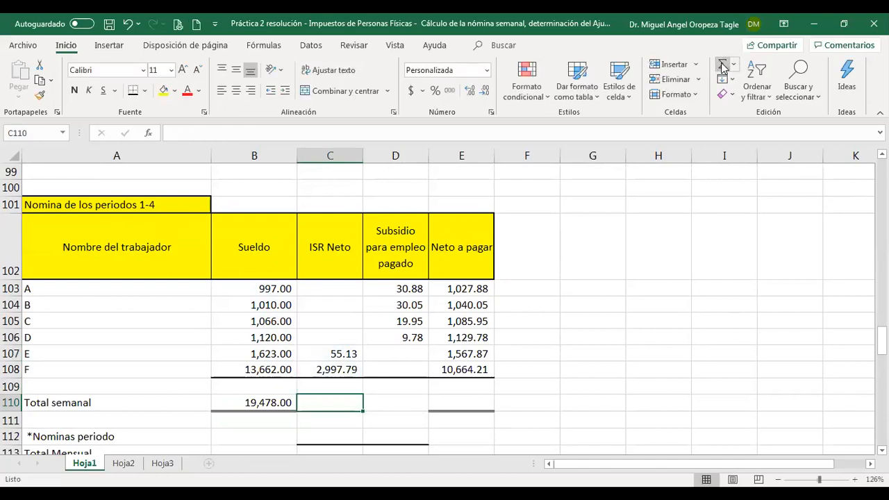
{"action": "left_click", "coordinate": [723, 66]}
{"action": "left_click", "coordinate": [319, 290]}
{"action": "left_click", "coordinate": [322, 366], "text": "shift"}
{"action": "key", "text": "Return"}
- Copy the ISR Neto total formula from C110 to D110 to total the Subsidio para empleo pagado column
{"action": "key", "text": "Up"}
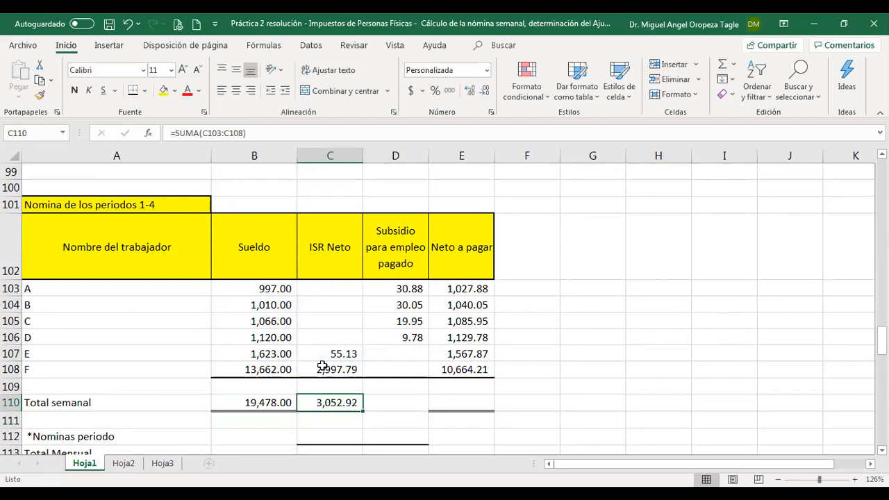
{"action": "key", "text": "ctrl+c"}
{"action": "key", "text": "Right"}
{"action": "key", "text": "ctrl+v"}
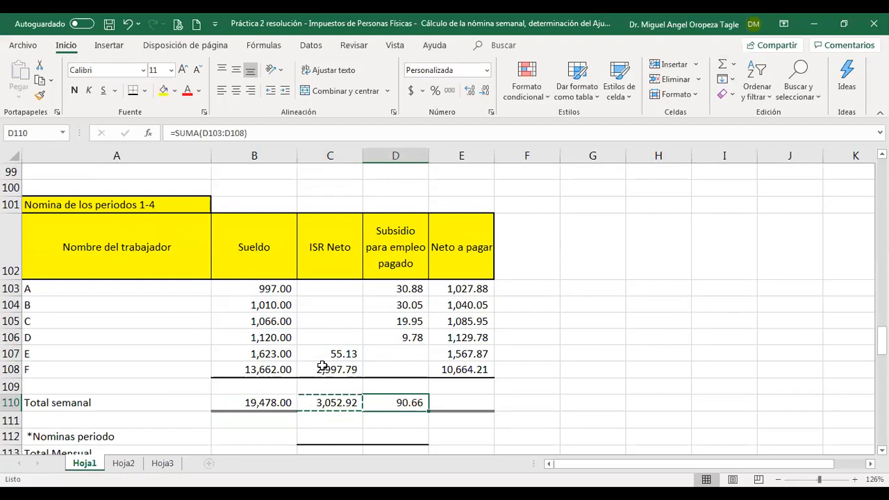
{"action": "key", "text": "Escape"}
- Calculate the Total semanal of Neto a pagar in E110 by summing E103:E108
{"action": "key", "text": "Right"}
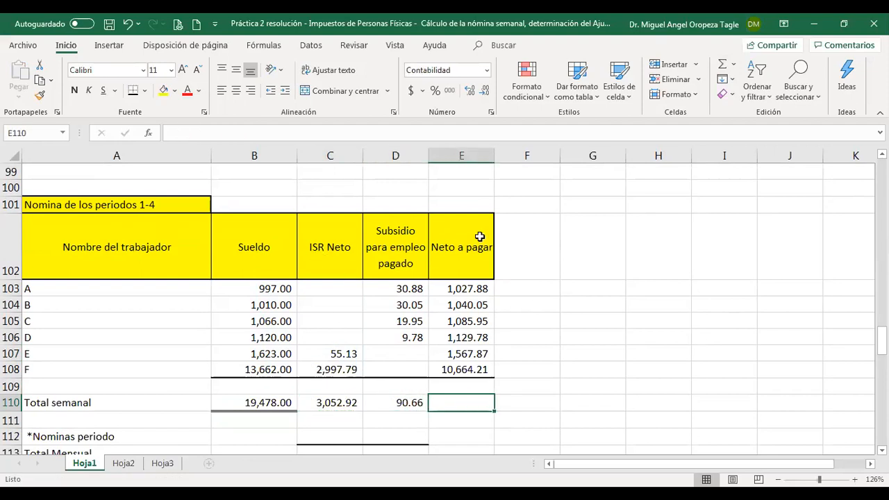
{"action": "left_click", "coordinate": [722, 64]}
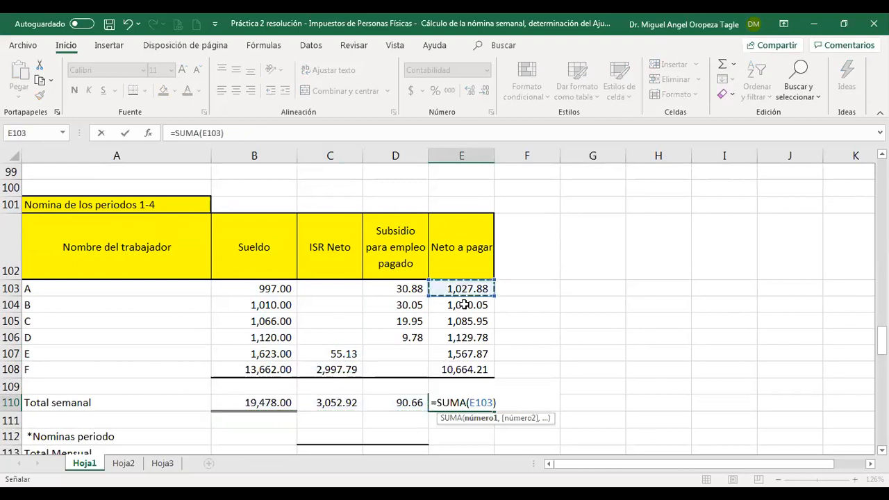
{"action": "left_click", "coordinate": [459, 368], "text": "shift"}
{"action": "key", "text": "Return"}
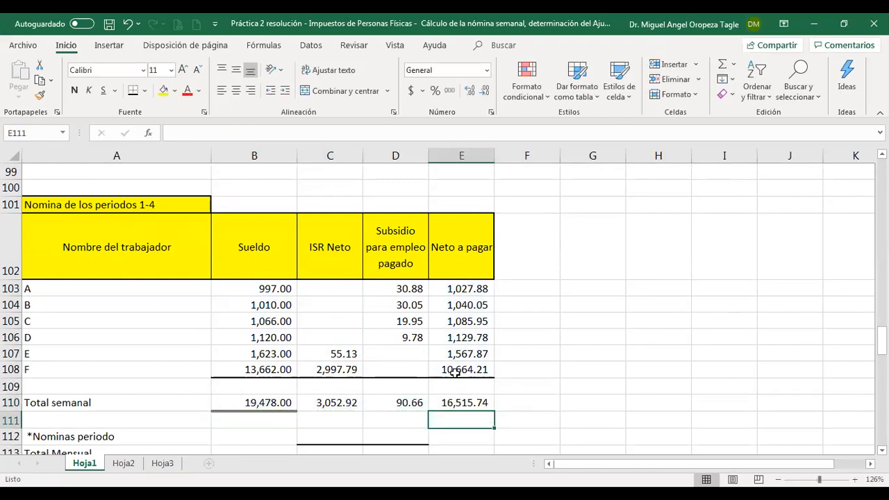
- Enter 4 as the Nominas periodo multiplier for ISR Neto in C112 and for Subsidio para empleo pagado in D112
{"action": "key", "text": "Left"}
{"action": "key", "text": "Left"}
{"action": "key", "text": "Down"}
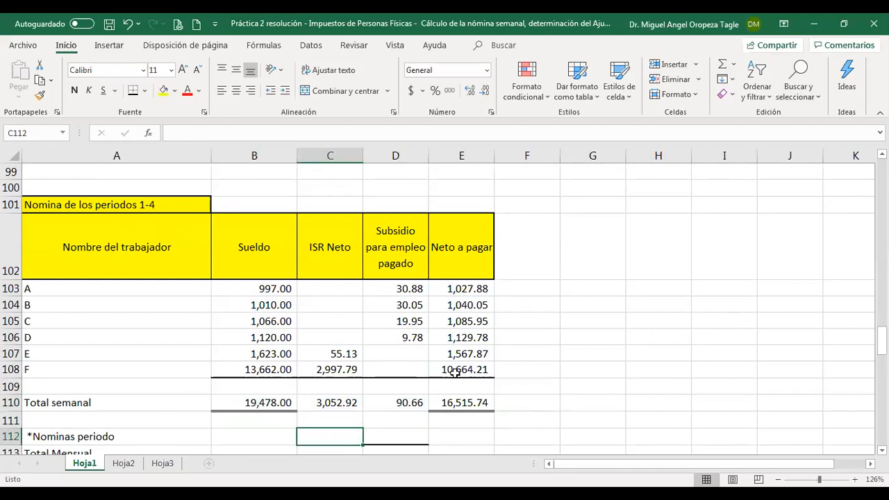
{"action": "type", "text": "4"}
{"action": "key", "text": "Tab"}
{"action": "type", "text": "4"}
{"action": "key", "text": "Return"}
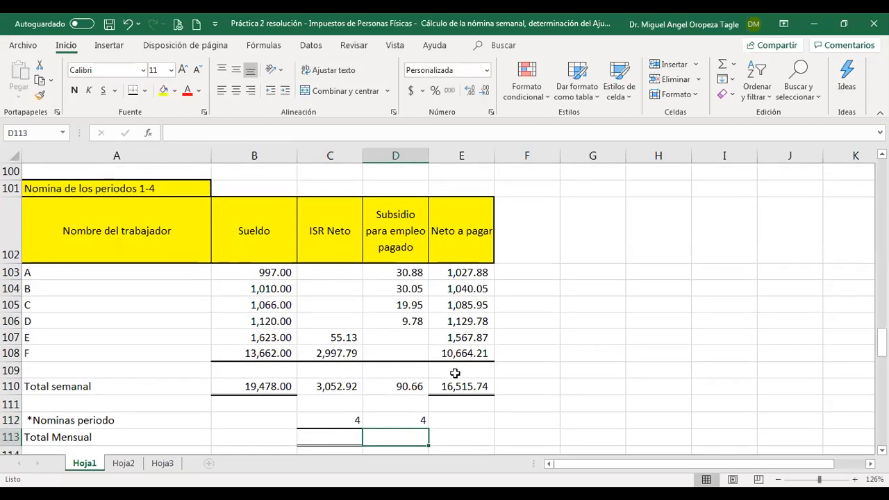
- Calculate the Total Mensual of ISR Neto in C113 with the formula =+C110*C112
{"action": "key", "text": "Left"}
{"action": "type", "text": "+"}
{"action": "key", "text": "Up"}
{"action": "key", "text": "Up"}
{"action": "key", "text": "Up"}
{"action": "key", "text": "Up"}
{"action": "key", "text": "Down"}
{"action": "type", "text": "*"}
{"action": "key", "text": "Up"}
{"action": "key", "text": "Return"}
{"action": "key", "text": "Up"}
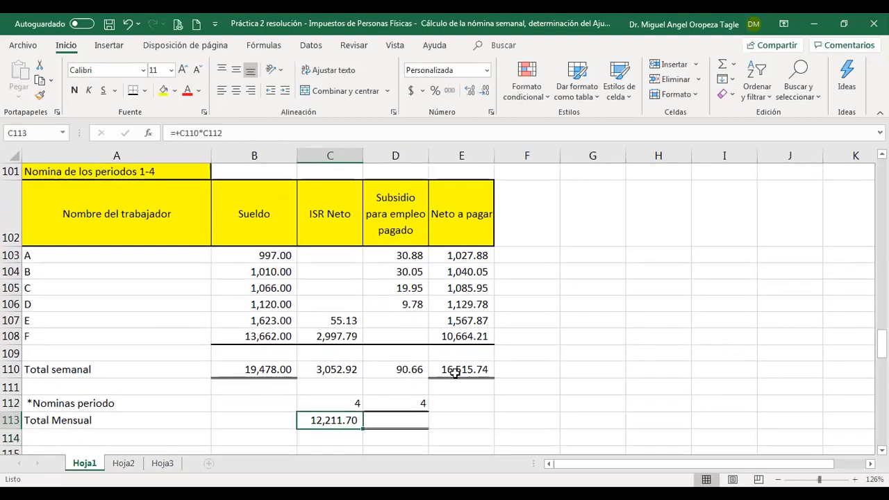
- Copy the Total Mensual formula from C113 to D113 for the Subsidio para empleo pagado column
{"action": "key", "text": "ctrl+c"}
{"action": "key", "text": "Right"}
{"action": "key", "text": "ctrl+v"}
{"action": "key", "text": "Escape"}
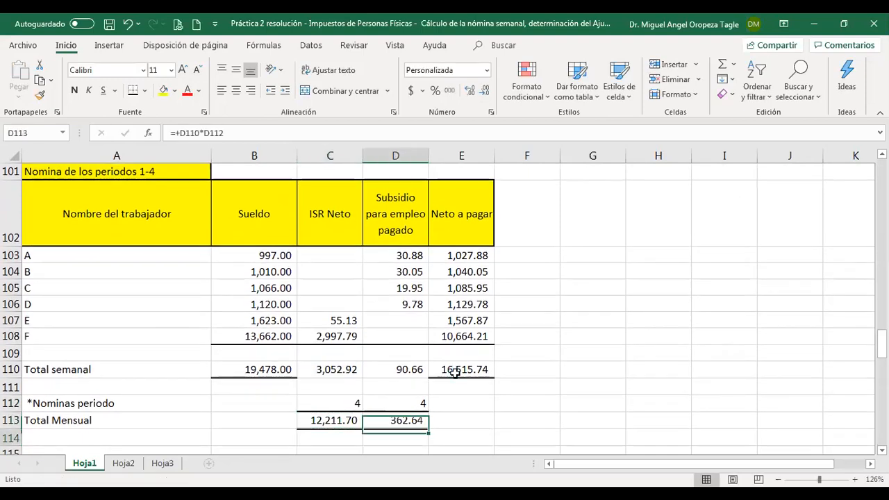
{"action": "key", "text": "Down"}
{"action": "key", "text": "Down"}
{"action": "key", "text": "Down"}
{"action": "key", "text": "Up"}
{"action": "key", "text": "Up"}
{"action": "key", "text": "Up"}
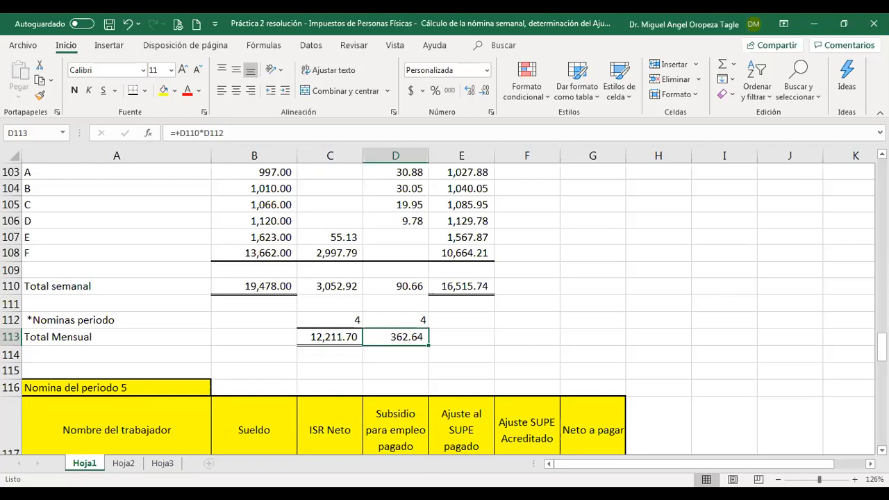
- Link worker A's Sueldo in the Nomina del periodo 5 table, B118, to the periods 1-4 salary in B103
{"action": "scroll", "coordinate": [445, 442], "scroll_direction": "down", "scroll_amount": 4}
{"action": "left_click", "coordinate": [261, 274]}
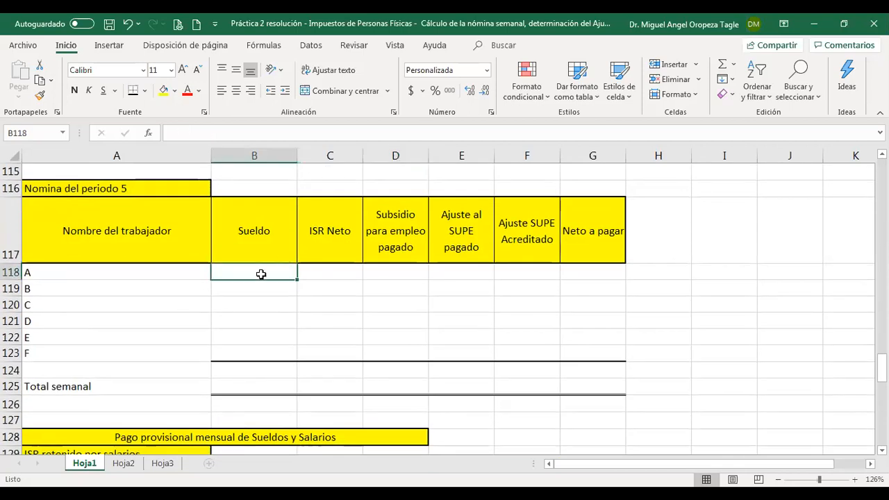
{"action": "scroll", "coordinate": [287, 243], "scroll_direction": "up", "scroll_amount": 8}
{"action": "scroll", "coordinate": [316, 254], "scroll_direction": "down", "scroll_amount": 6}
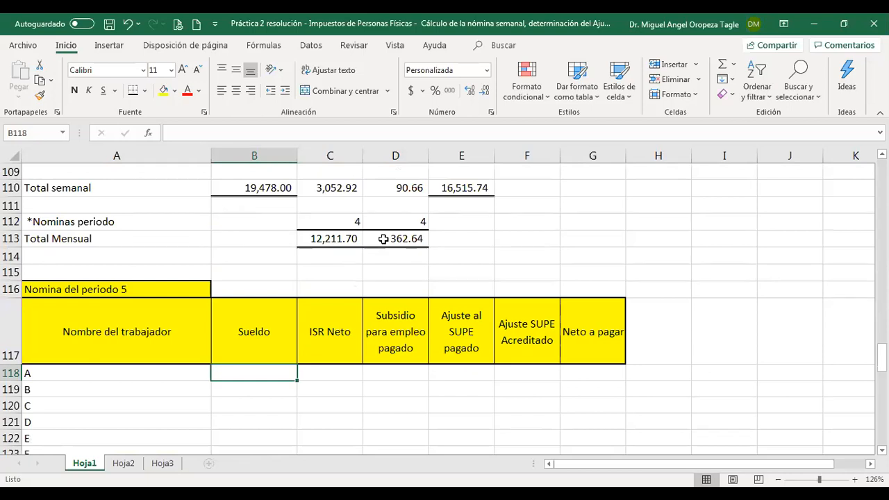
{"action": "type", "text": "+"}
{"action": "scroll", "coordinate": [281, 315], "scroll_direction": "up", "scroll_amount": 4}
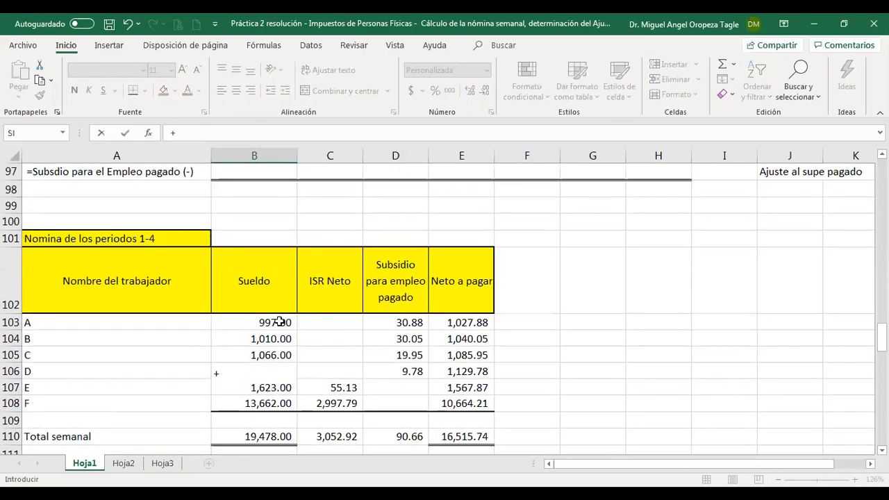
{"action": "left_click", "coordinate": [280, 321]}
{"action": "key", "text": "Return"}
{"action": "key", "text": "Up"}
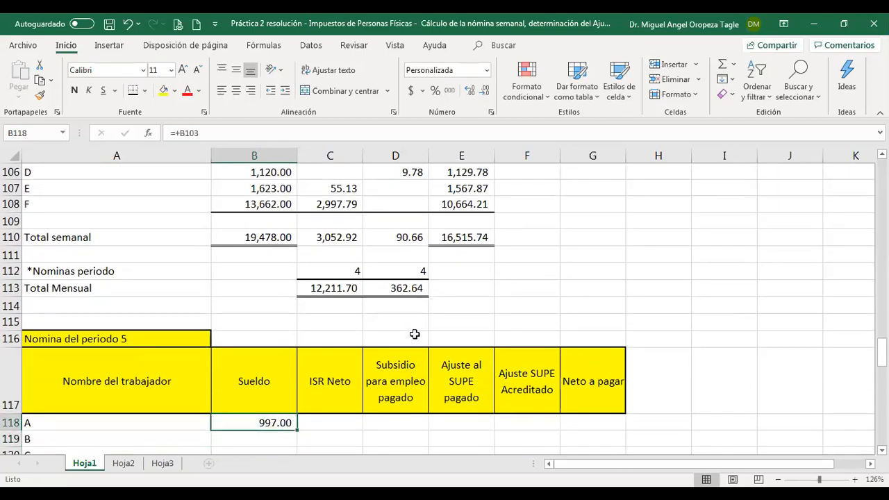
- Copy worker A's linked Sueldo formula from B118 down to B123 for workers B to F
{"action": "key", "text": "ctrl+c"}
{"action": "key", "text": "shift+Down"}
{"action": "key", "text": "shift+Down"}
{"action": "key", "text": "shift+Down"}
{"action": "key", "text": "shift+Down"}
{"action": "key", "text": "shift+Down"}
{"action": "key", "text": "shift+Down"}
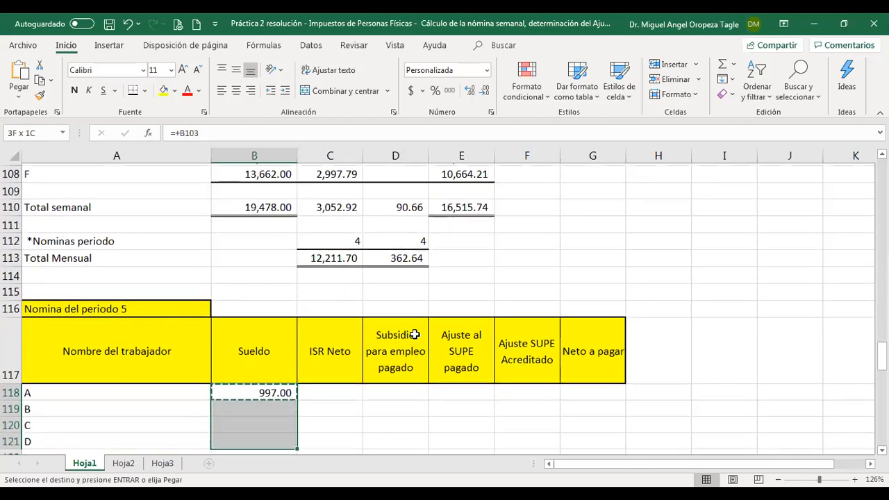
{"action": "key", "text": "shift+Up"}
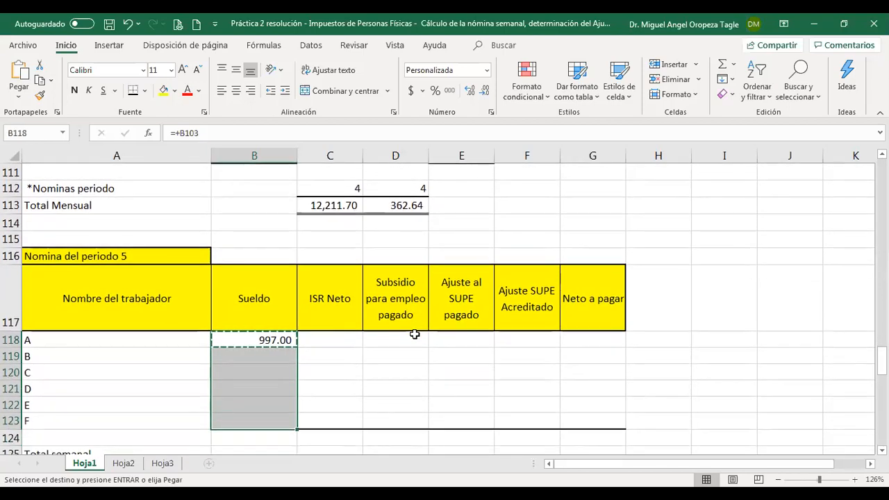
{"action": "key", "text": "ctrl+v"}
{"action": "key", "text": "Escape"}
{"action": "key", "text": "Down"}
{"action": "key", "text": "Down"}
{"action": "key", "text": "Down"}
{"action": "key", "text": "Down"}
{"action": "key", "text": "Down"}
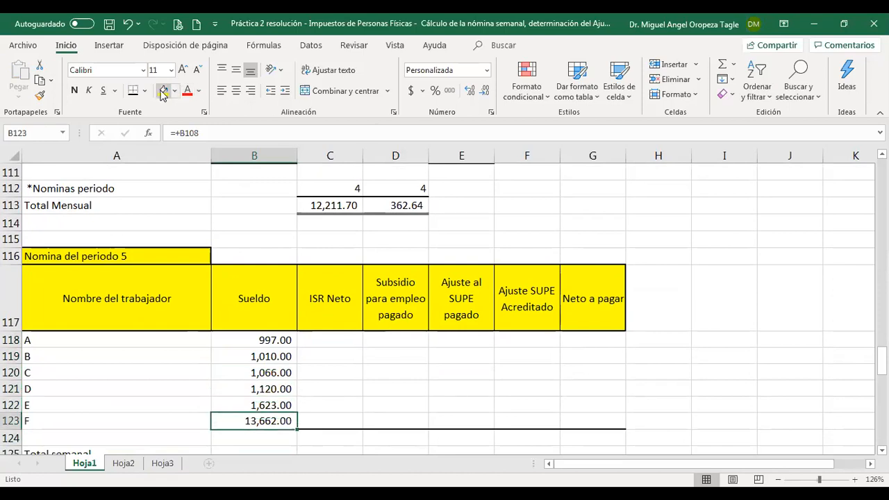
- Calculate the Total semanal of the period 5 Sueldo column in B125 with AutoSum
{"action": "scroll", "coordinate": [361, 316], "scroll_direction": "up", "scroll_amount": 2}
{"action": "scroll", "coordinate": [325, 334], "scroll_direction": "down", "scroll_amount": 4}
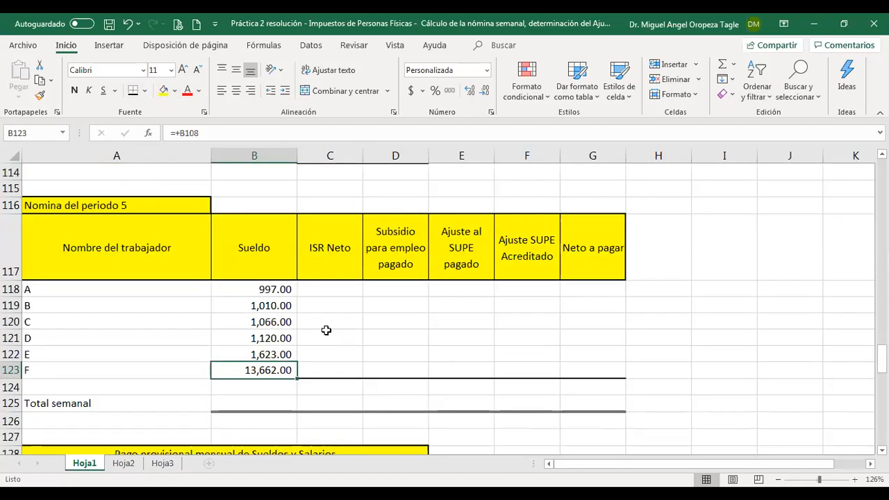
{"action": "left_click", "coordinate": [256, 339]}
{"action": "left_click", "coordinate": [232, 355]}
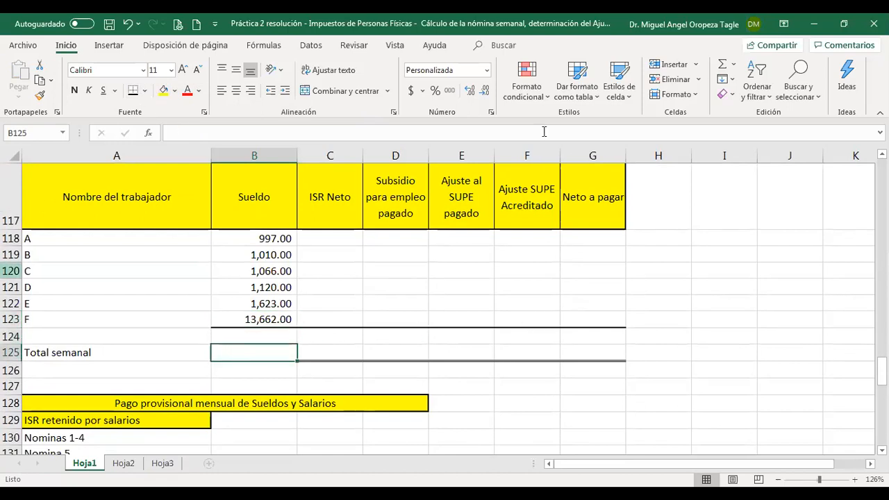
{"action": "scroll", "coordinate": [327, 184], "scroll_direction": "up", "scroll_amount": 3}
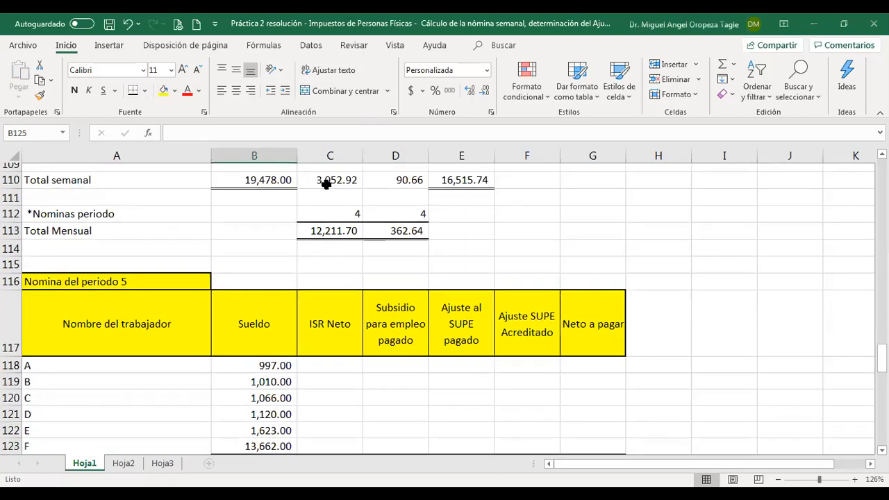
{"action": "scroll", "coordinate": [326, 184], "scroll_direction": "up", "scroll_amount": 3}
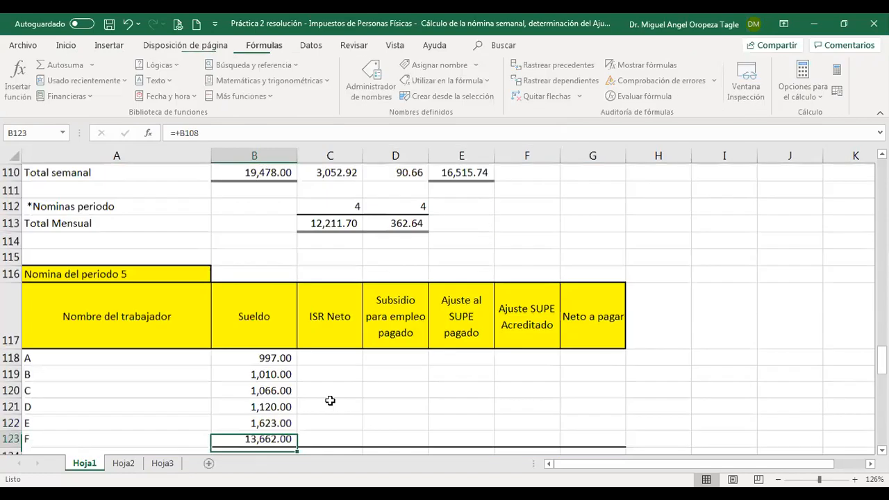
{"action": "scroll", "coordinate": [258, 368], "scroll_direction": "down", "scroll_amount": 2}
{"action": "left_click", "coordinate": [258, 399]}
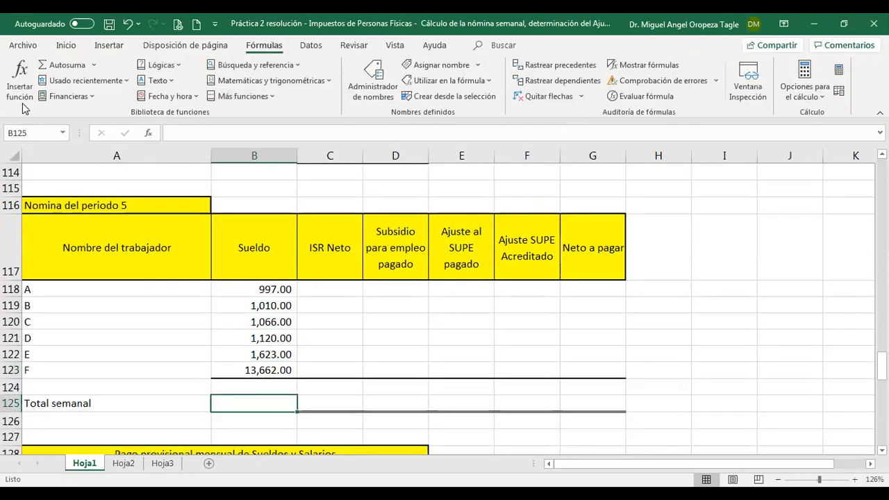
{"action": "left_click", "coordinate": [59, 66]}
{"action": "key", "text": "Return"}
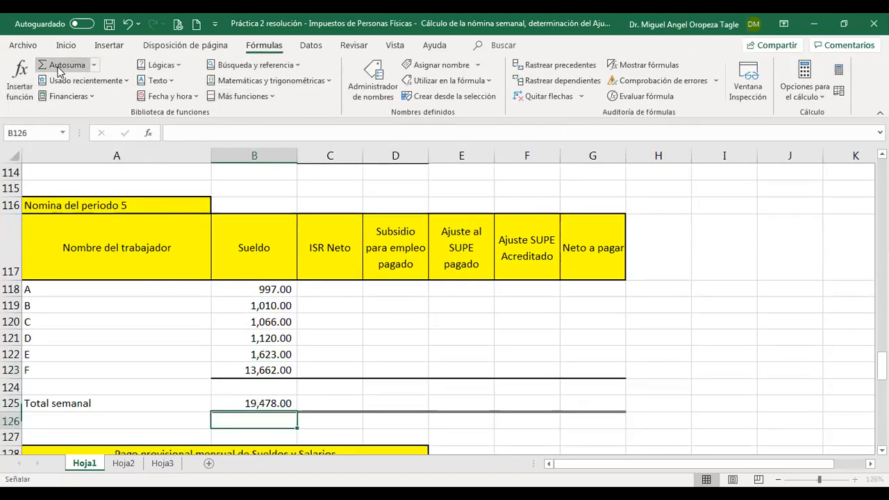
{"action": "key", "text": "Up"}
{"action": "key", "text": "Up"}
{"action": "key", "text": "Up"}
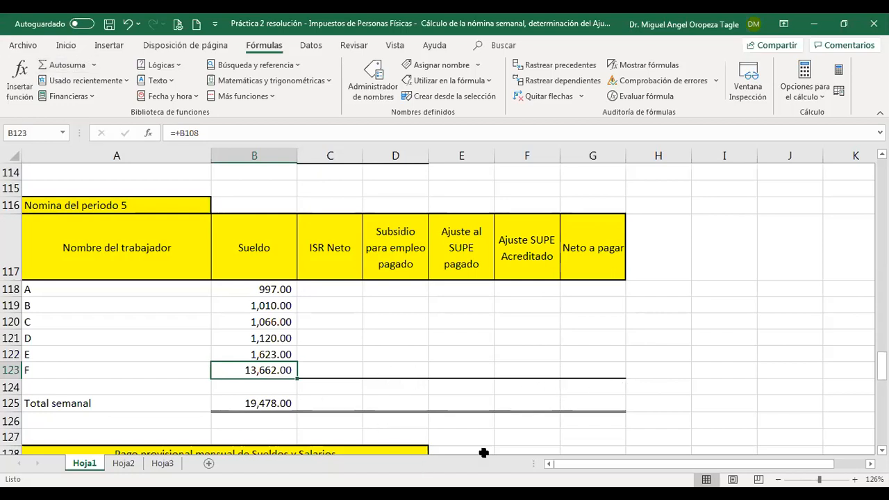
- Total Trabajador A's Ingreso Base for the five weeks in G18 with AutoSum
{"action": "scroll", "coordinate": [489, 448], "scroll_direction": "up", "scroll_amount": 4}
{"action": "scroll", "coordinate": [496, 442], "scroll_direction": "up", "scroll_amount": 20}
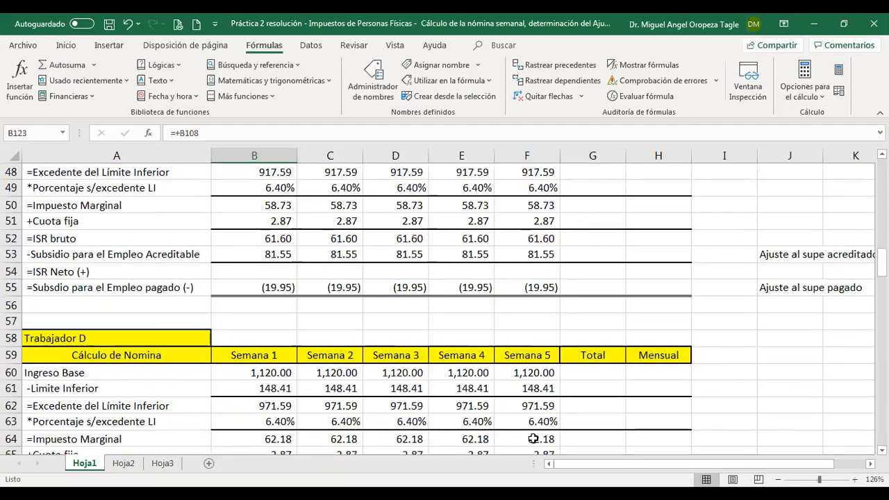
{"action": "scroll", "coordinate": [540, 437], "scroll_direction": "up", "scroll_amount": 7}
{"action": "scroll", "coordinate": [562, 423], "scroll_direction": "down", "scroll_amount": 5}
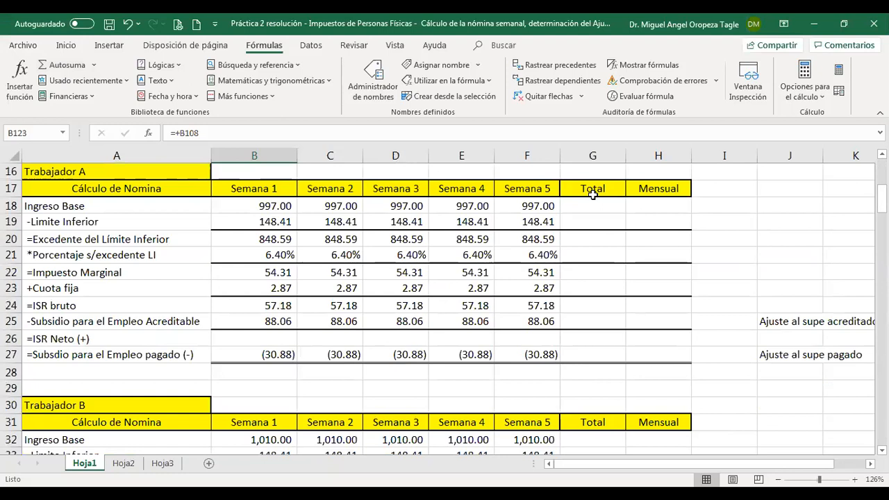
{"action": "left_click", "coordinate": [593, 207]}
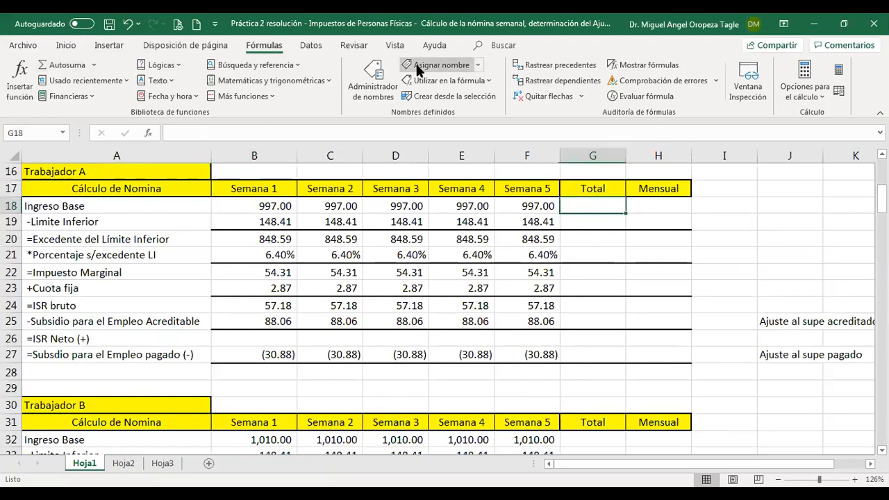
{"action": "left_click", "coordinate": [53, 65]}
{"action": "key", "text": "Return"}
- Total Trabajador A's weekly ISR bruto in G24 and Subsidio para el Empleo Acreditable in G25 with AutoSum
{"action": "key", "text": "Down"}
{"action": "key", "text": "Down"}
{"action": "key", "text": "Down"}
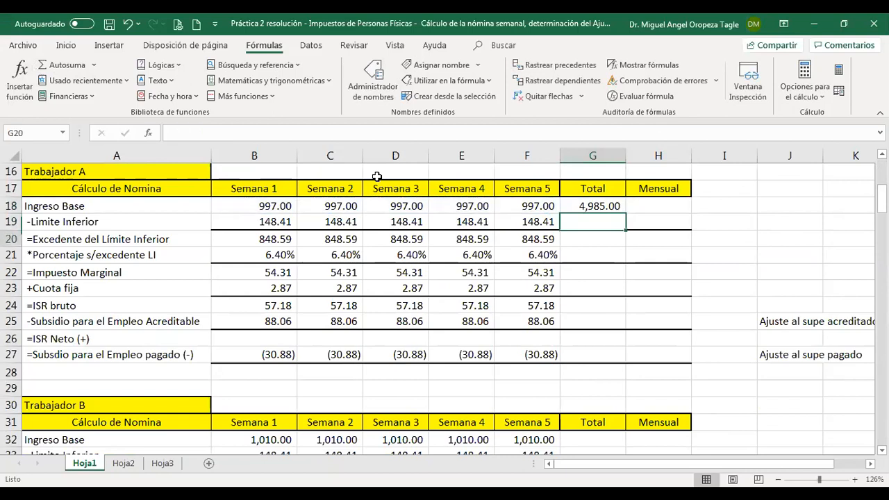
{"action": "key", "text": "Down"}
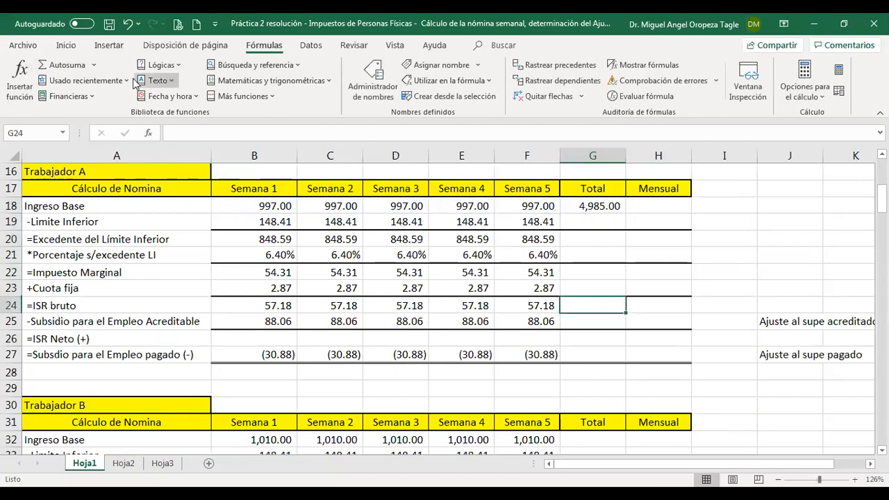
{"action": "left_click", "coordinate": [57, 65]}
{"action": "key", "text": "Return"}
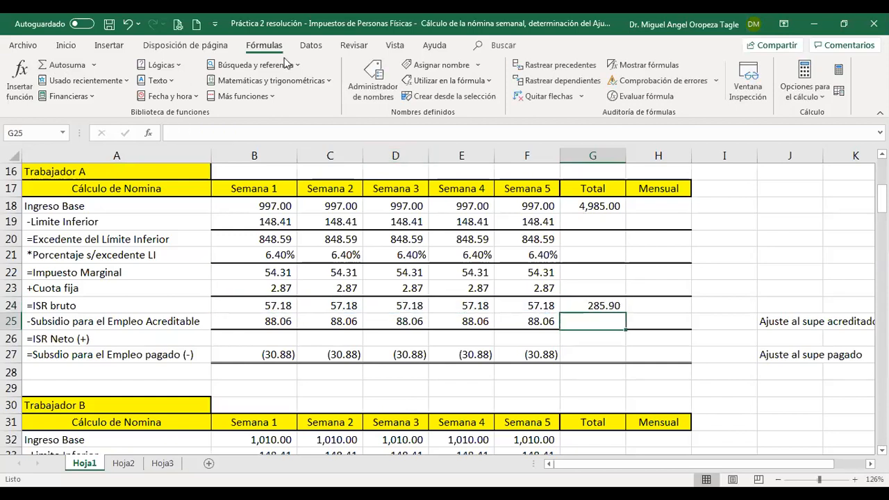
{"action": "left_click", "coordinate": [65, 67]}
{"action": "key", "text": "Return"}
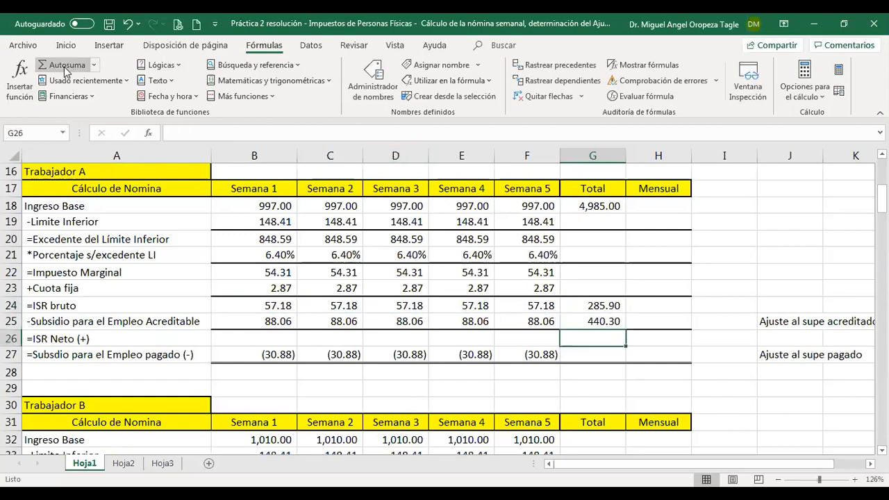
- Total Trabajador A's weekly Subsidio para el Empleo pagado in G27 with AutoSum
{"action": "key", "text": "Down"}
{"action": "left_click", "coordinate": [65, 68]}
{"action": "key", "text": "Return"}
- Link Trabajador A's Mensual Ingreso Base in H18 to the five-week total in G18
{"action": "key", "text": "Up"}
{"action": "key", "text": "Up"}
{"action": "key", "text": "Up"}
{"action": "key", "text": "Up"}
{"action": "key", "text": "Up"}
{"action": "key", "text": "Up"}
{"action": "key", "text": "Up"}
{"action": "key", "text": "Up"}
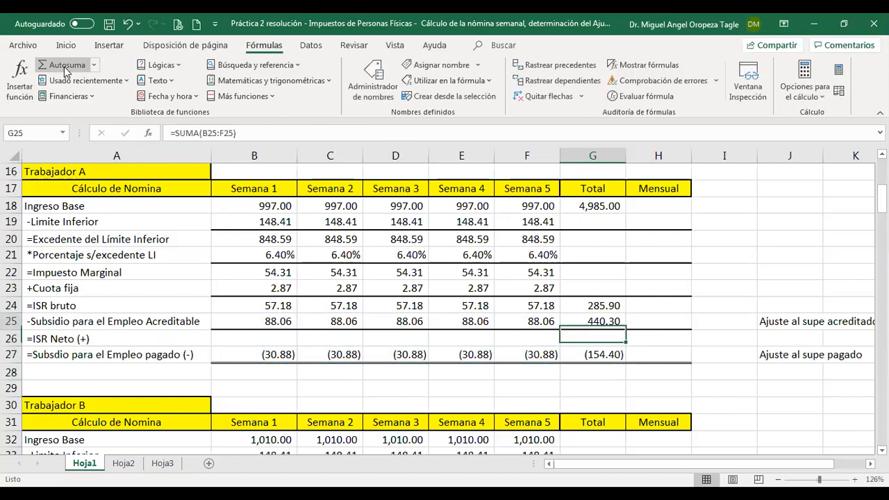
{"action": "key", "text": "Up"}
{"action": "key", "text": "Up"}
{"action": "key", "text": "Right"}
{"action": "type", "text": "+"}
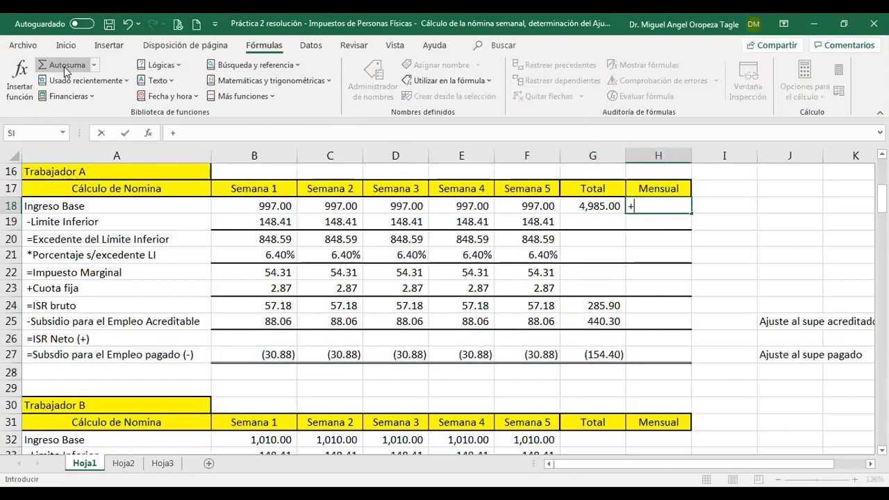
{"action": "key", "text": "Left"}
{"action": "key", "text": "Return"}
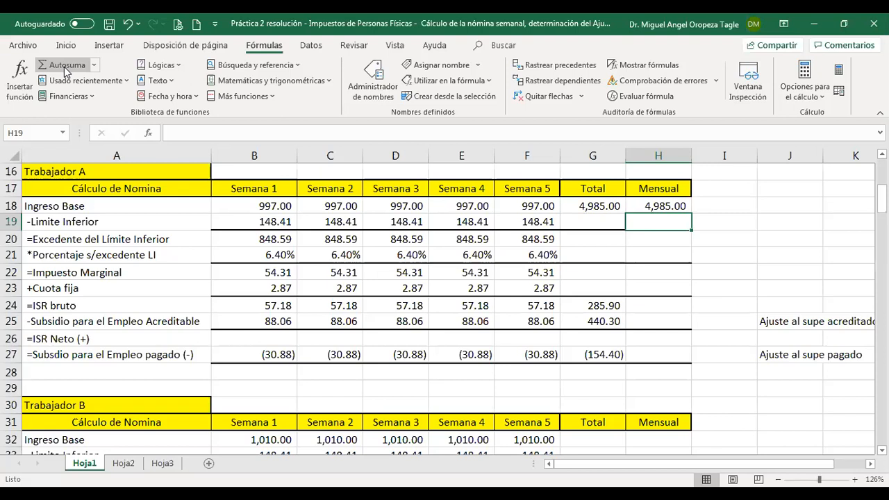
- Link Trabajador A's Mensual ISR bruto in H24 to G24 and enter 324.87 as the Mensual Subsidio para el Empleo Acreditable in H25
{"action": "key", "text": "Down"}
{"action": "key", "text": "Down"}
{"action": "key", "text": "Down"}
{"action": "key", "text": "Down"}
{"action": "key", "text": "Down"}
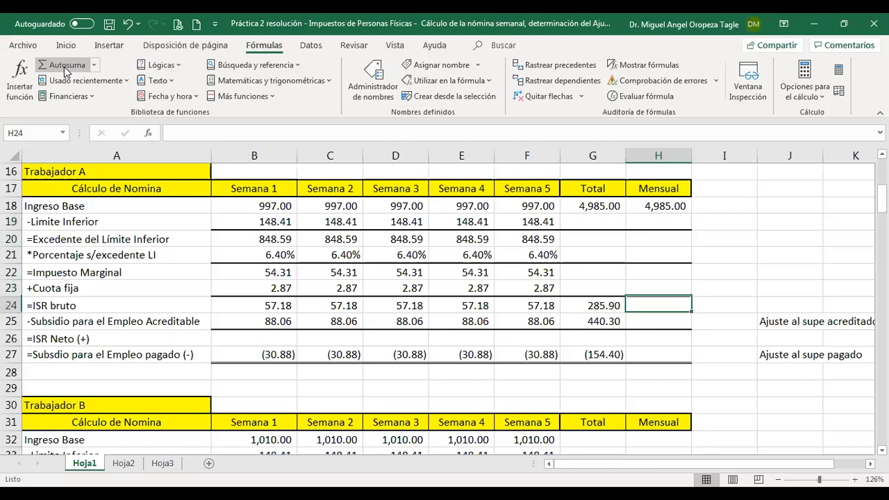
{"action": "type", "text": "+"}
{"action": "key", "text": "Left"}
{"action": "key", "text": "Return"}
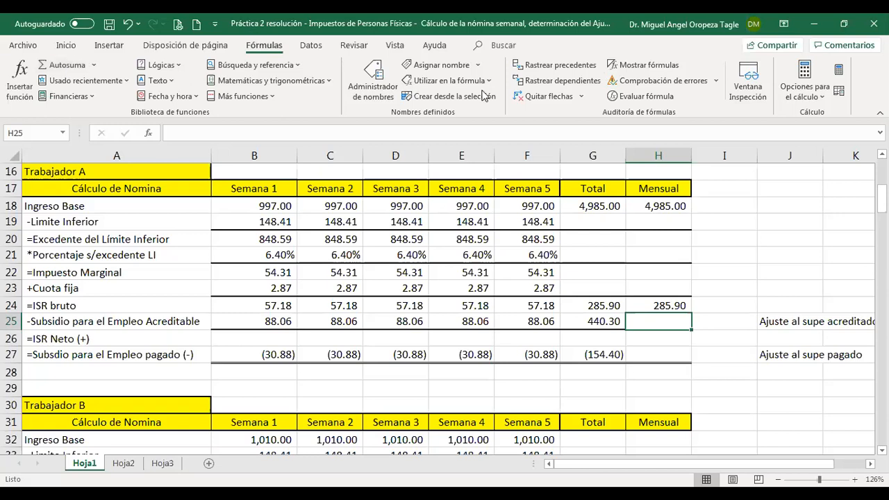
{"action": "type", "text": "324.87"}
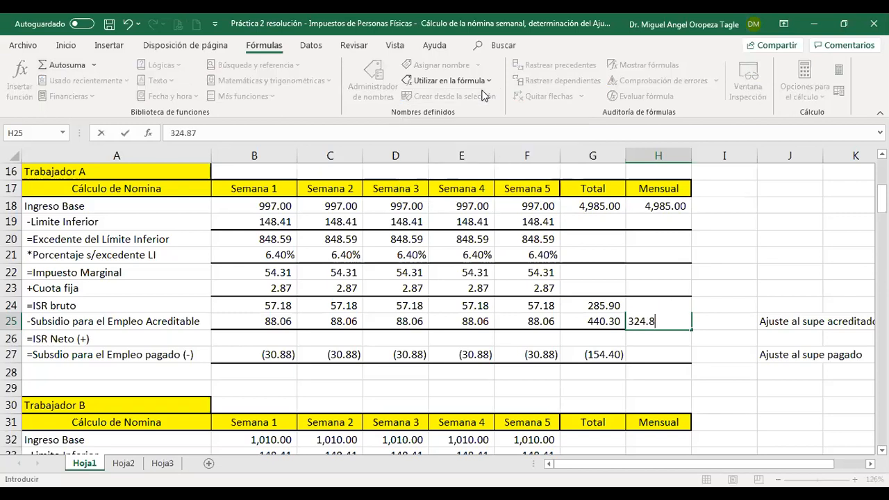
{"action": "key", "text": "Return"}
- Calculate Trabajador A's Mensual Subsidio para el Empleo pagado in H27 as H24 minus H25
{"action": "key", "text": "Down"}
{"action": "type", "text": "+"}
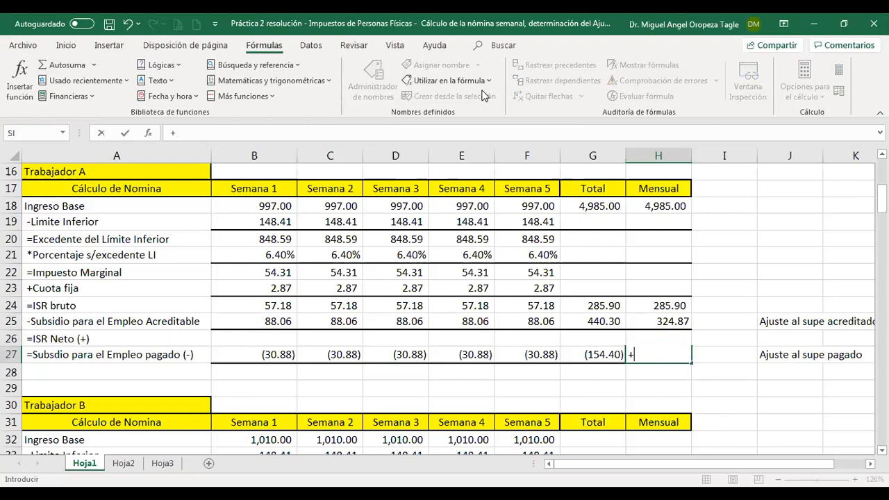
{"action": "key", "text": "Up"}
{"action": "key", "text": "Up"}
{"action": "key", "text": "Up"}
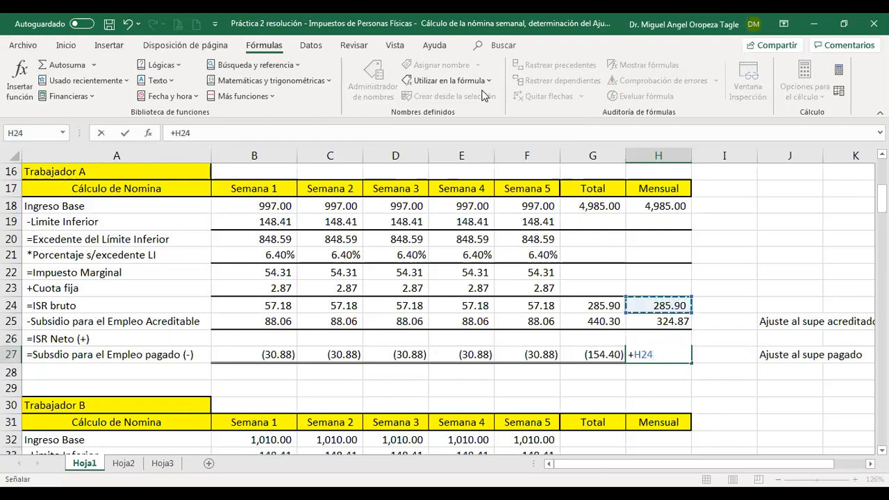
{"action": "type", "text": "-"}
{"action": "key", "text": "Up"}
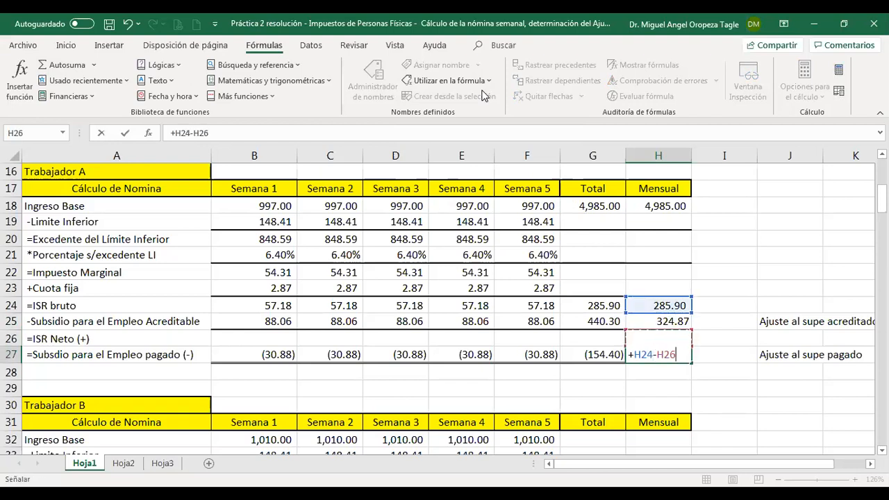
{"action": "key", "text": "Up"}
{"action": "key", "text": "Return"}
- Calculate Trabajador A's Ajuste al supe acreditado in I25 as H25 minus G25
{"action": "key", "text": "Up"}
{"action": "key", "text": "Up"}
{"action": "key", "text": "Up"}
{"action": "key", "text": "Right"}
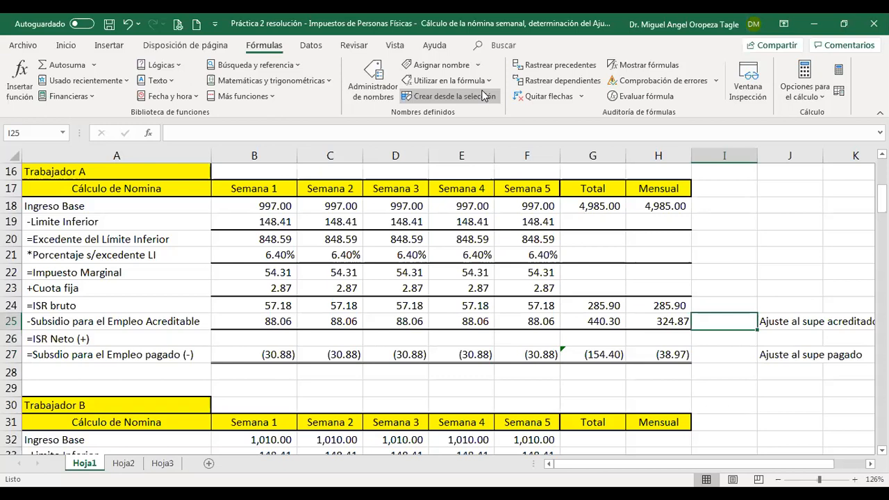
{"action": "type", "text": "+"}
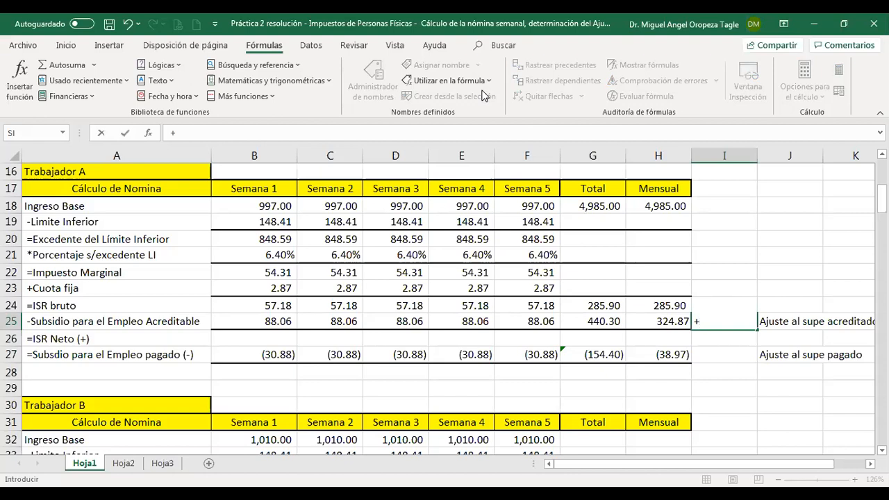
{"action": "key", "text": "Left"}
{"action": "type", "text": "-"}
{"action": "key", "text": "Left"}
{"action": "key", "text": "Return"}
- Clear Trabajador A's Semana 5 Subsidio para el Empleo Acreditable in F25
{"action": "key", "text": "Up"}
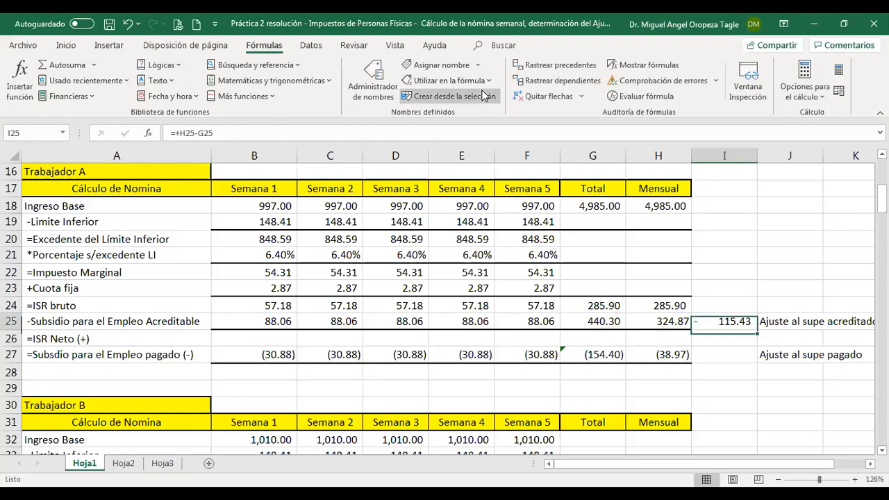
{"action": "key", "text": "Left"}
{"action": "key", "text": "Left"}
{"action": "key", "text": "Left"}
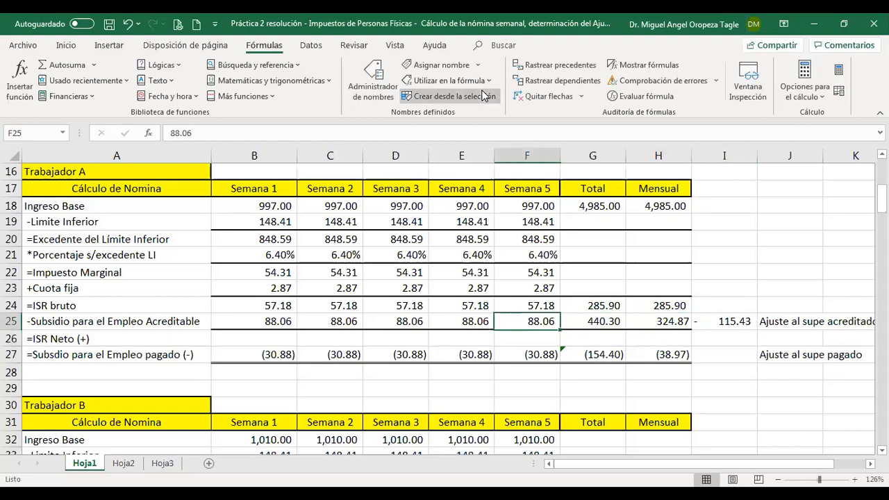
{"action": "key", "text": "Delete"}
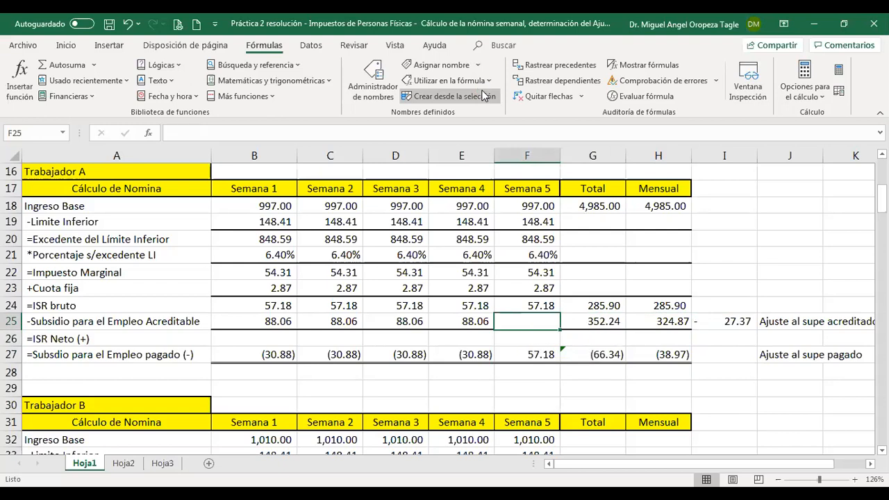
- Calculate Trabajador A's Semana 5 ISR Neto in F26 as F24 minus F25, and clear the Subsidio para el Empleo pagado in F27
{"action": "key", "text": "Down"}
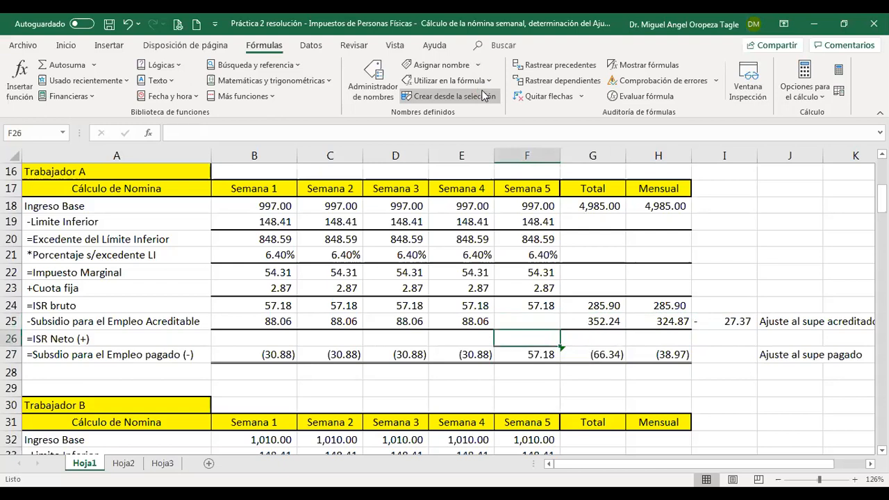
{"action": "type", "text": "+"}
{"action": "key", "text": "Up"}
{"action": "key", "text": "Up"}
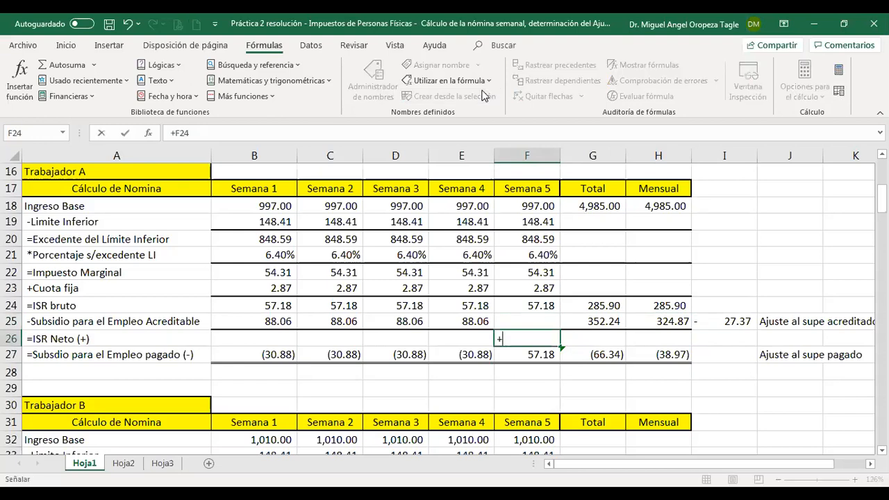
{"action": "type", "text": "-"}
{"action": "key", "text": "Up"}
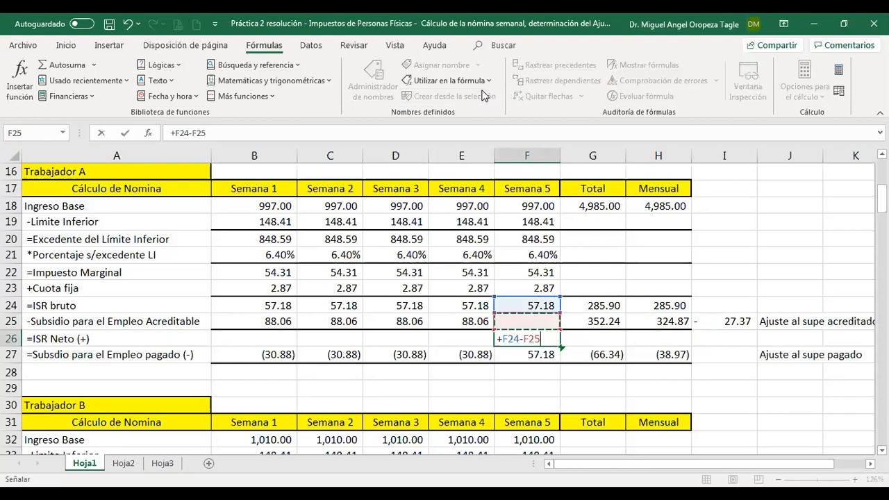
{"action": "key", "text": "Return"}
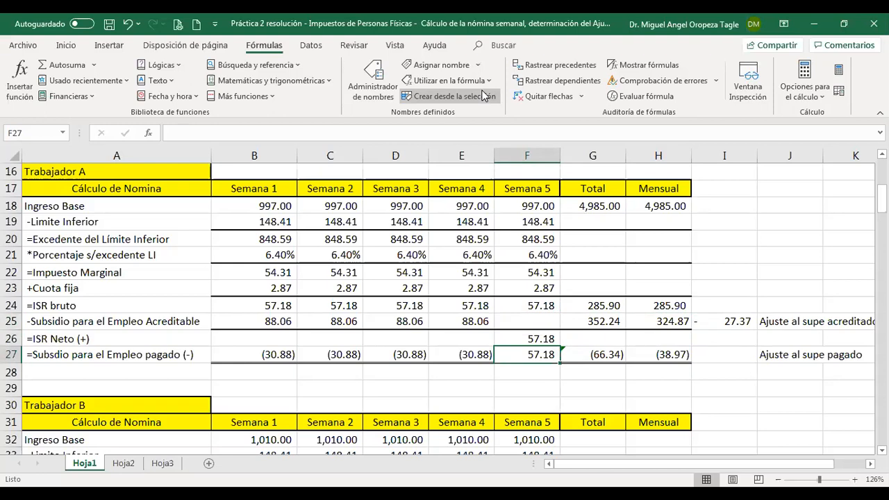
{"action": "key", "text": "Delete"}
- Copy the adjustment formula from I25 to I27 for Trabajador A's Ajuste al supe pagado
{"action": "key", "text": "Up"}
{"action": "key", "text": "Up"}
{"action": "key", "text": "Down"}
{"action": "key", "text": "Down"}
{"action": "key", "text": "Up"}
{"action": "key", "text": "Right"}
{"action": "key", "text": "Right"}
{"action": "key", "text": "Right"}
{"action": "key", "text": "Up"}
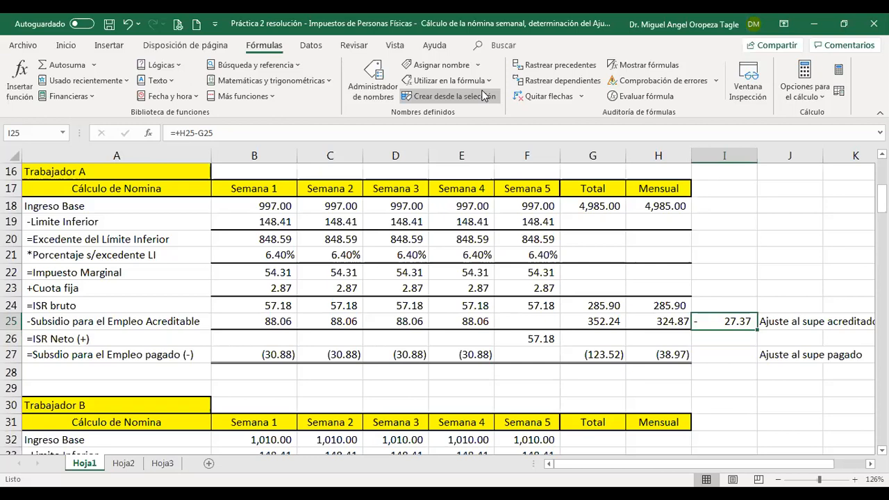
{"action": "key", "text": "ctrl+c"}
{"action": "key", "text": "Down"}
{"action": "key", "text": "Down"}
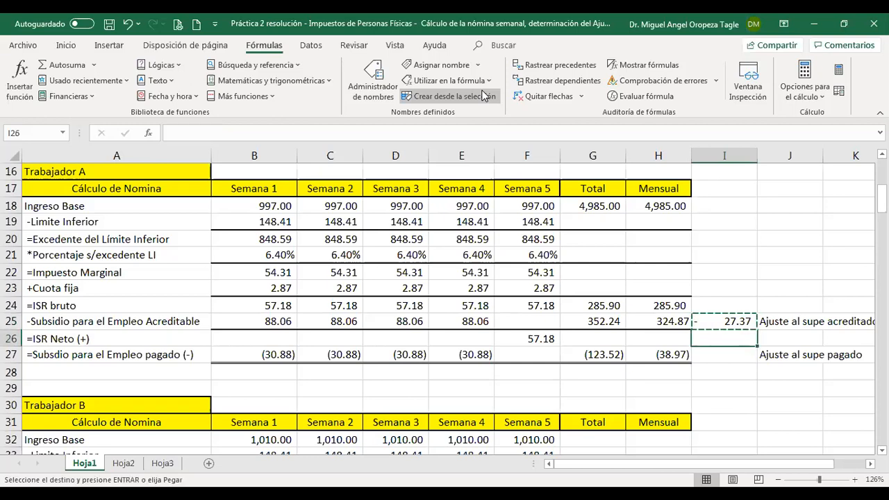
{"action": "key", "text": "Return"}
{"action": "key", "text": "Left"}
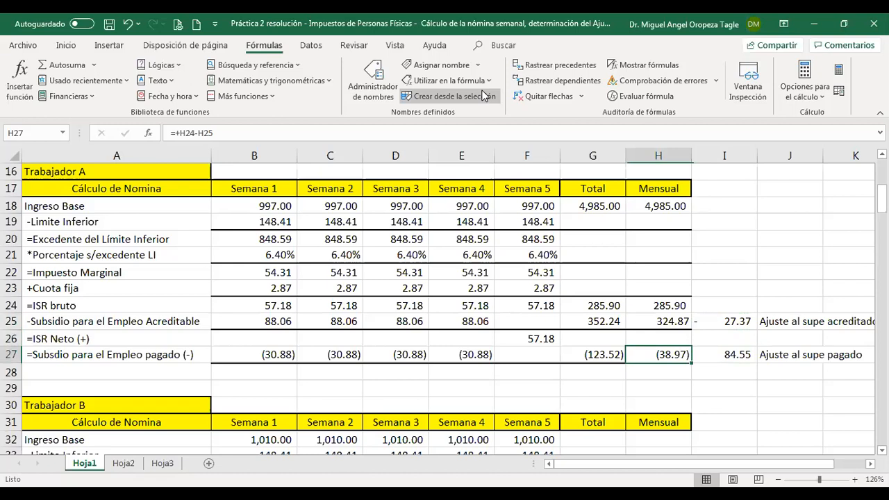
{"action": "key", "text": "Left"}
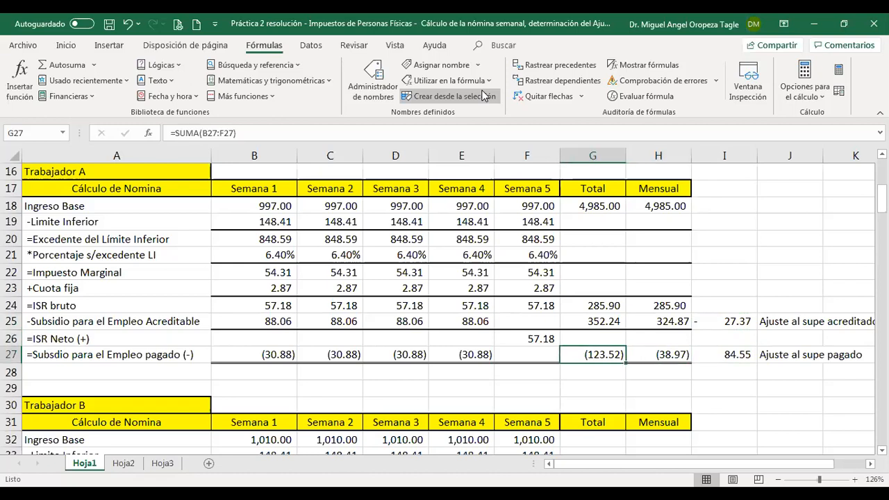
{"action": "key", "text": "Right"}
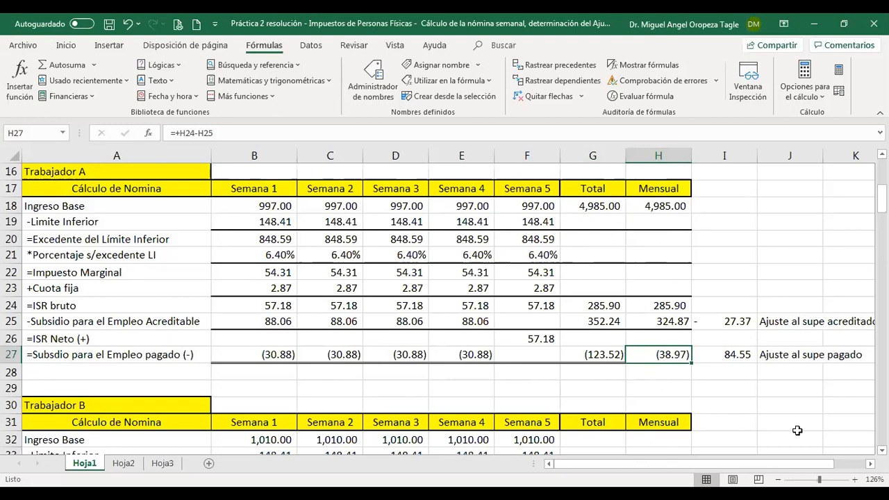
- In the Nomina del periodo 5 table, link worker A's ISR Neto in C118 to F26
{"action": "key", "text": "Down"}
{"action": "key", "text": "Down"}
{"action": "key", "text": "Down"}
{"action": "key", "text": "Down"}
{"action": "key", "text": "Down"}
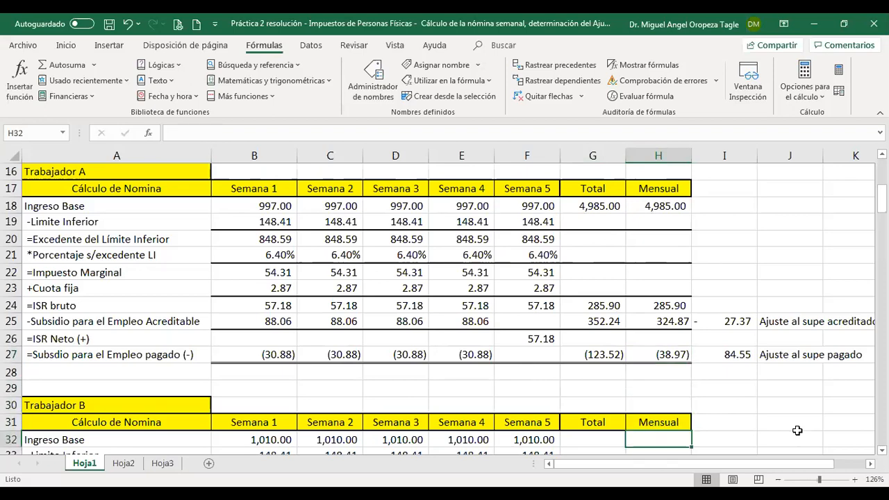
{"action": "scroll", "coordinate": [479, 347], "scroll_direction": "down", "scroll_amount": 15}
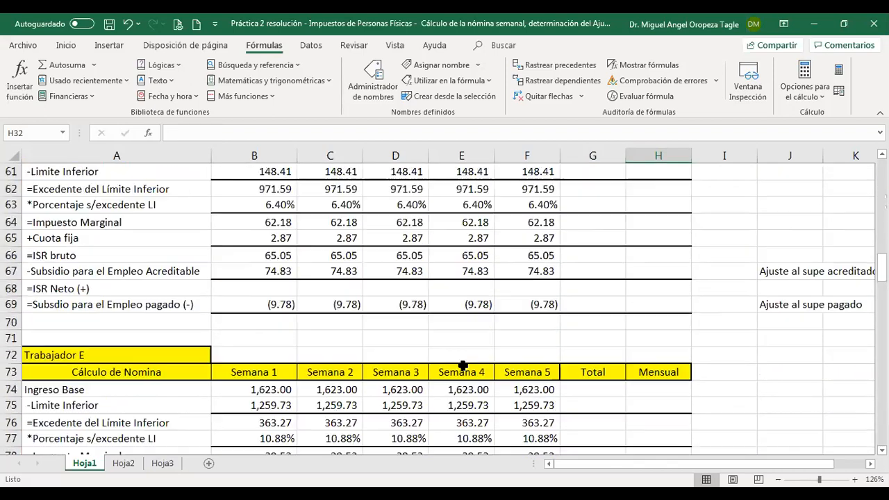
{"action": "scroll", "coordinate": [462, 366], "scroll_direction": "down", "scroll_amount": 16}
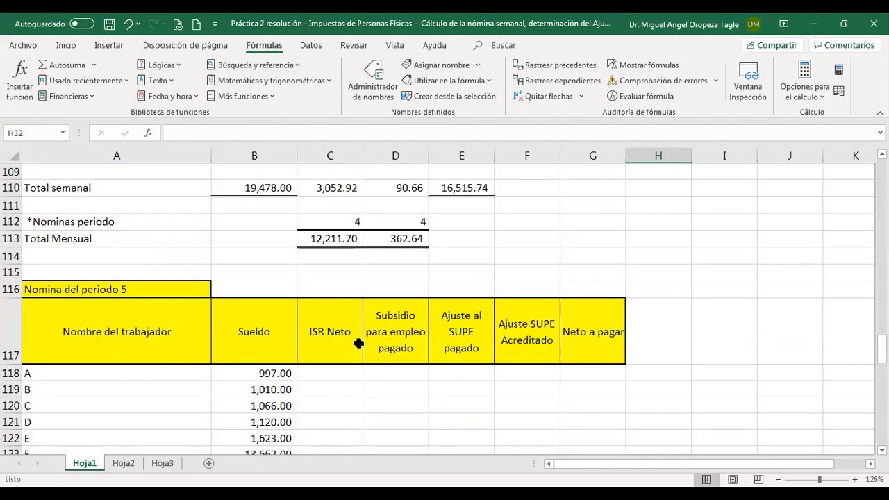
{"action": "scroll", "coordinate": [358, 343], "scroll_direction": "down", "scroll_amount": 2}
{"action": "left_click", "coordinate": [321, 275]}
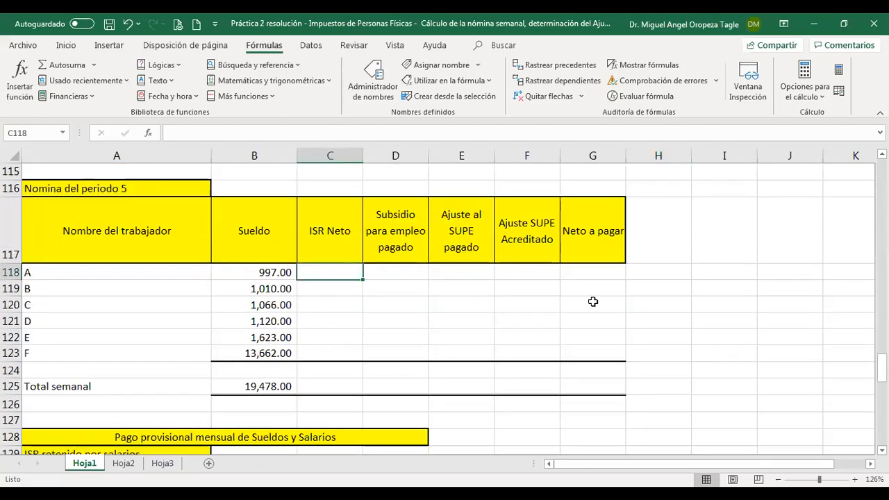
{"action": "type", "text": "+"}
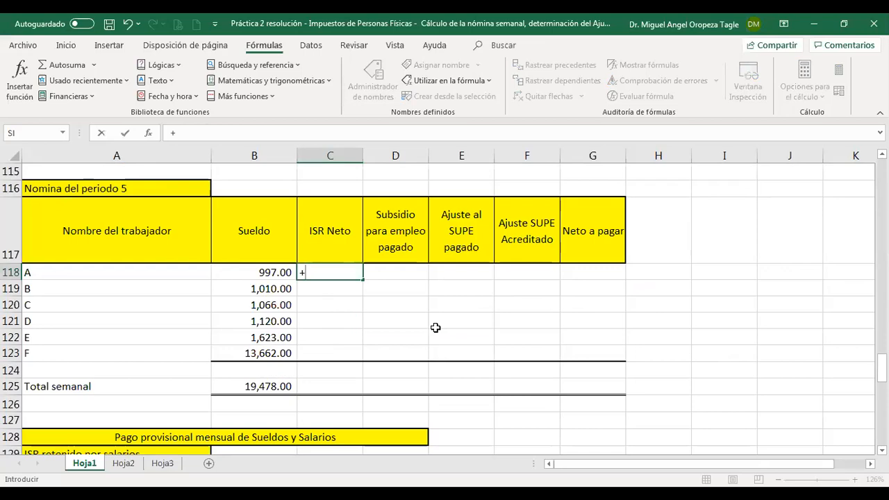
{"action": "scroll", "coordinate": [407, 306], "scroll_direction": "up", "scroll_amount": 3}
{"action": "scroll", "coordinate": [407, 306], "scroll_direction": "up", "scroll_amount": 20}
{"action": "scroll", "coordinate": [454, 316], "scroll_direction": "up", "scroll_amount": 6}
{"action": "left_click", "coordinate": [538, 289]}
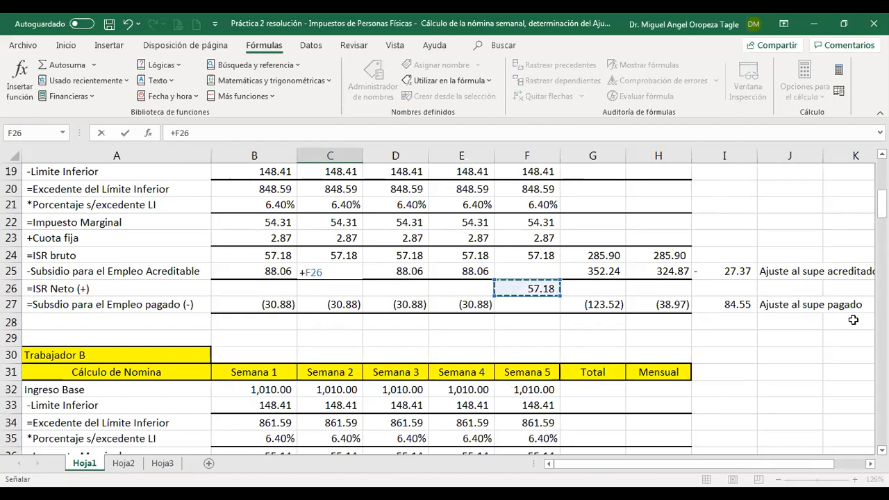
{"action": "key", "text": "Return"}
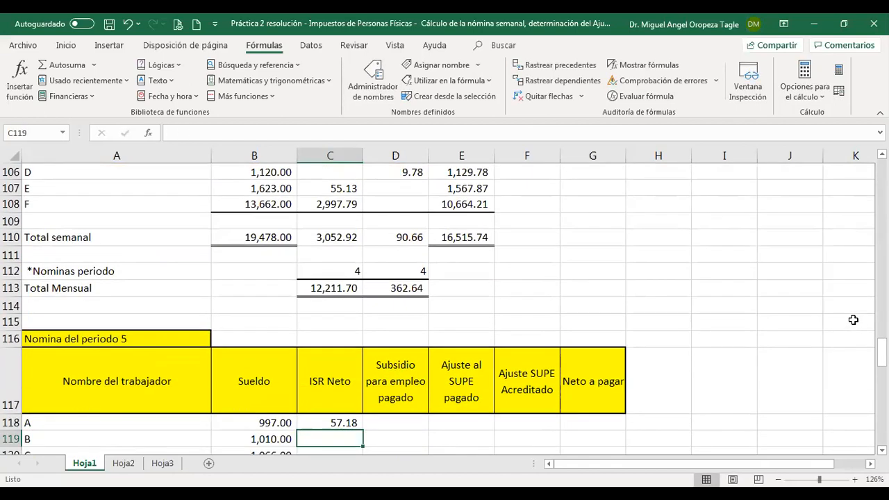
- Link worker A's Ajuste al SUPE pagado in E118 to Trabajador A's paid subsidy adjustment in I27
{"action": "key", "text": "Up"}
{"action": "key", "text": "Right"}
{"action": "key", "text": "Right"}
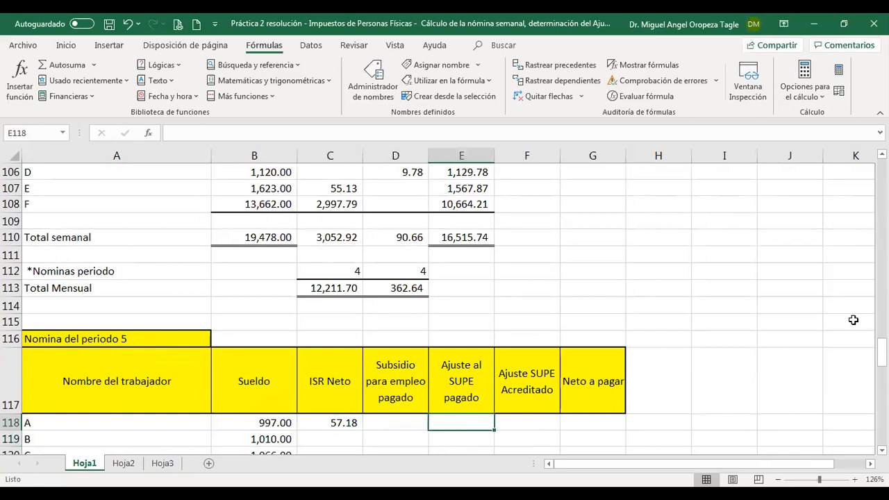
{"action": "type", "text": "+"}
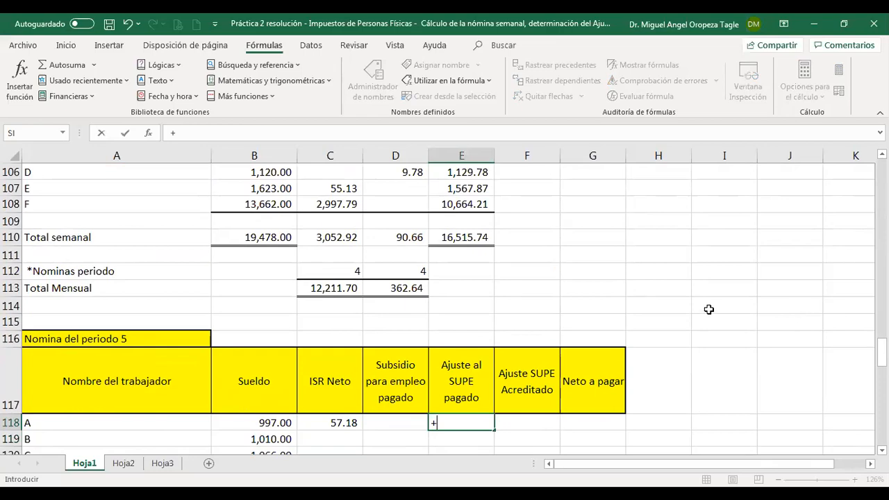
{"action": "scroll", "coordinate": [545, 186], "scroll_direction": "up", "scroll_amount": 12}
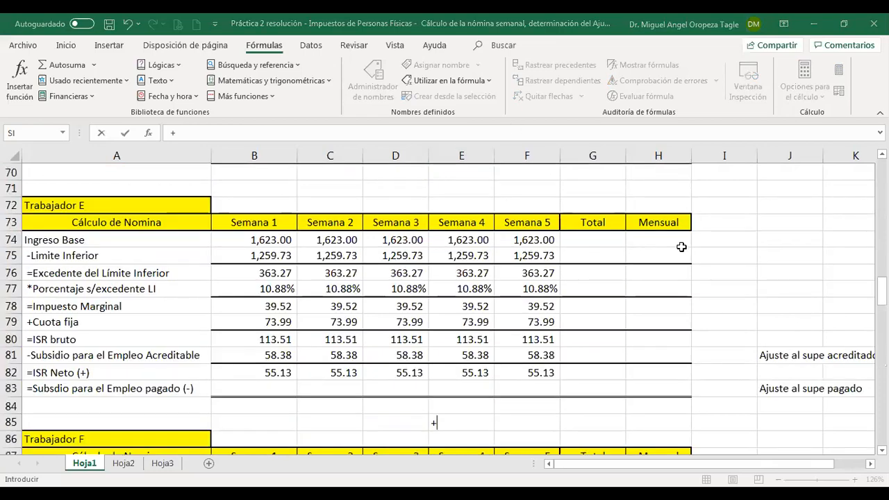
{"action": "scroll", "coordinate": [684, 247], "scroll_direction": "up", "scroll_amount": 14}
{"action": "scroll", "coordinate": [716, 264], "scroll_direction": "up", "scroll_amount": 5}
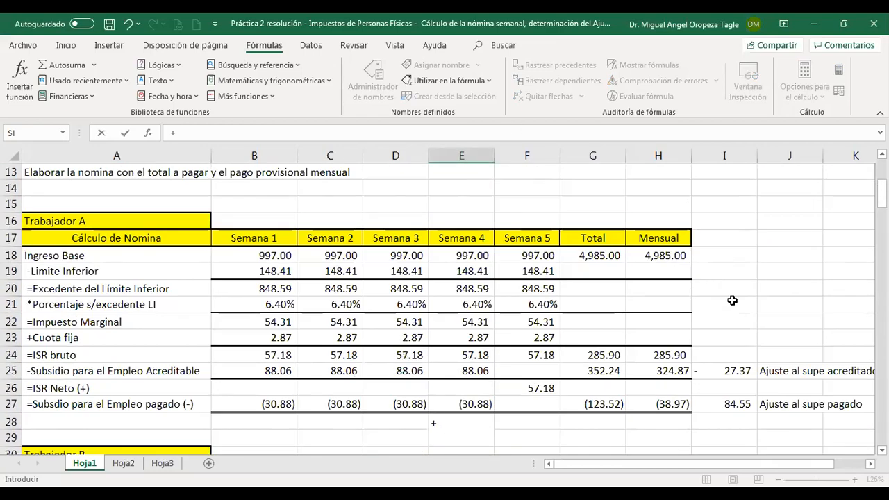
{"action": "scroll", "coordinate": [732, 301], "scroll_direction": "down", "scroll_amount": 1}
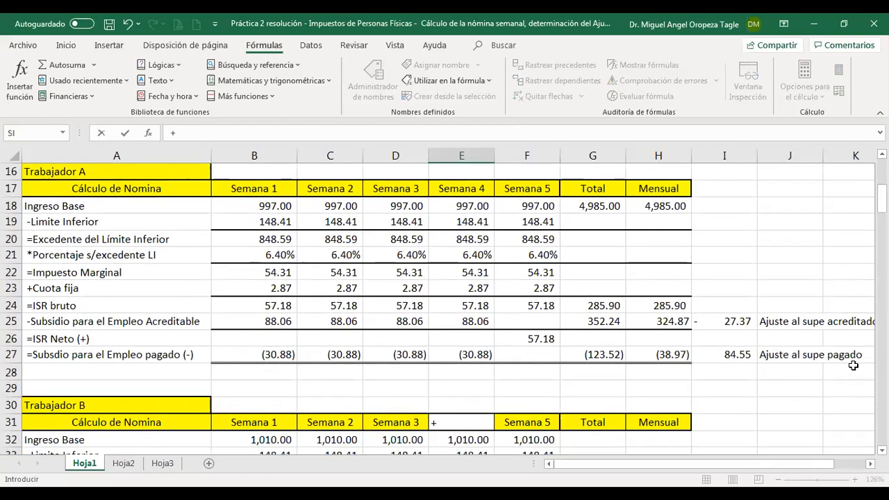
{"action": "left_click", "coordinate": [729, 355]}
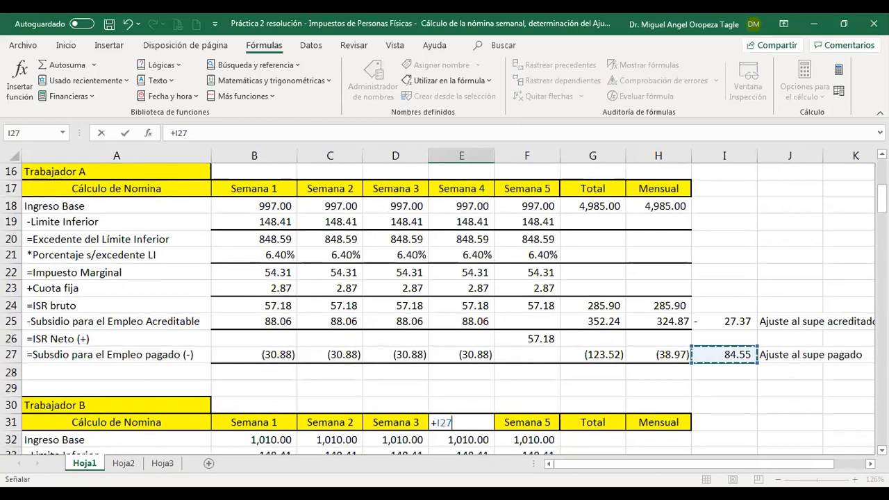
{"action": "key", "text": "Return"}
- Set worker A's Ajuste SUPE Acreditado in F118 to the negative of I25
{"action": "left_click", "coordinate": [526, 423]}
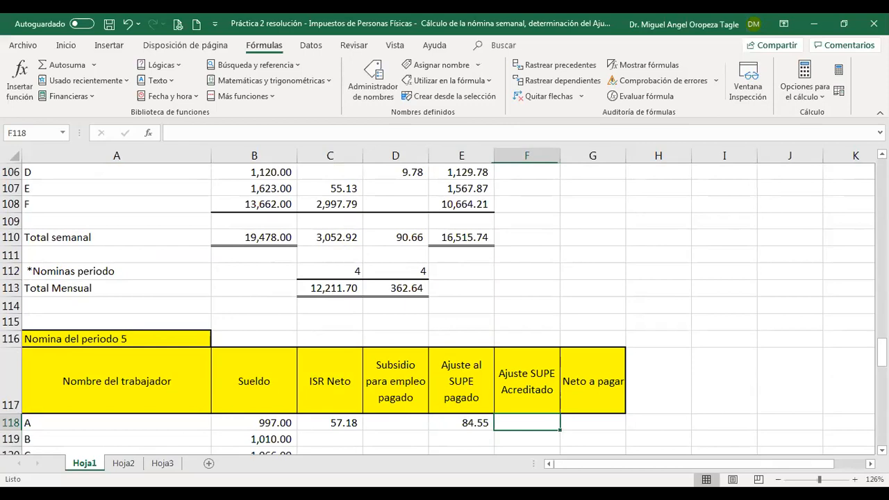
{"action": "type", "text": "-"}
{"action": "scroll", "coordinate": [688, 375], "scroll_direction": "up", "scroll_amount": 10}
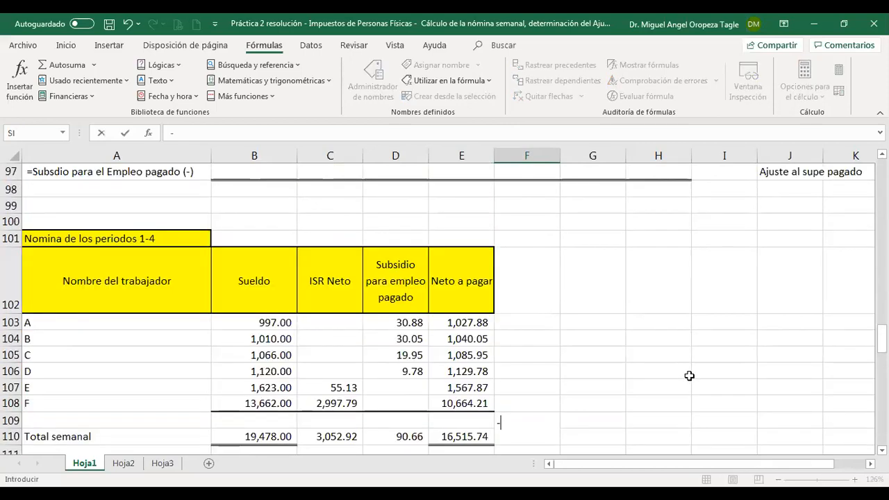
{"action": "scroll", "coordinate": [685, 356], "scroll_direction": "up", "scroll_amount": 20}
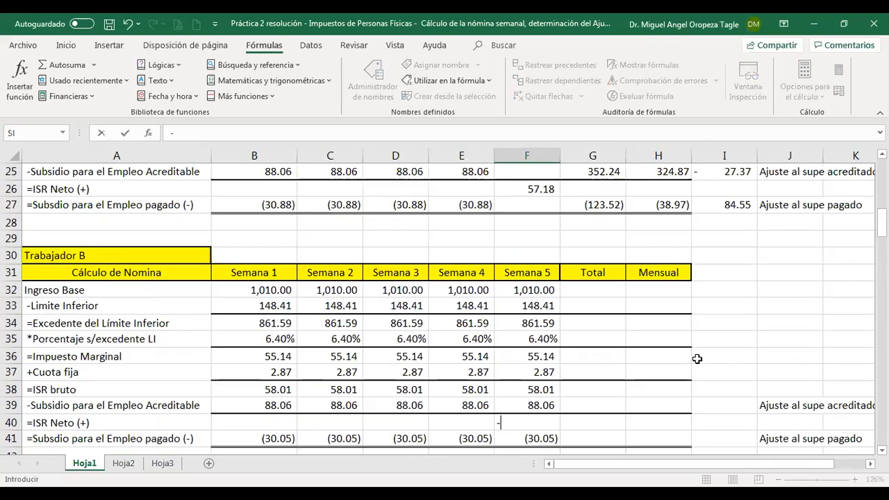
{"action": "left_click", "coordinate": [724, 370]}
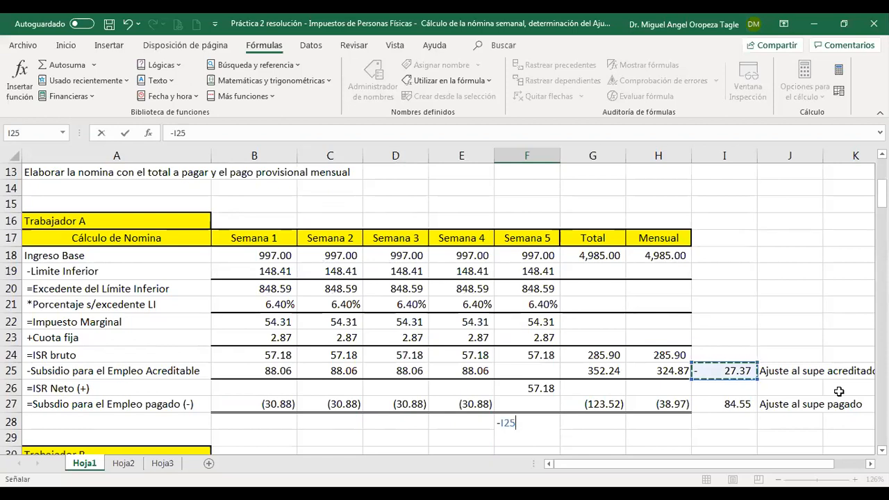
{"action": "key", "text": "Return"}
{"action": "key", "text": "Up"}
{"action": "key", "text": "Right"}
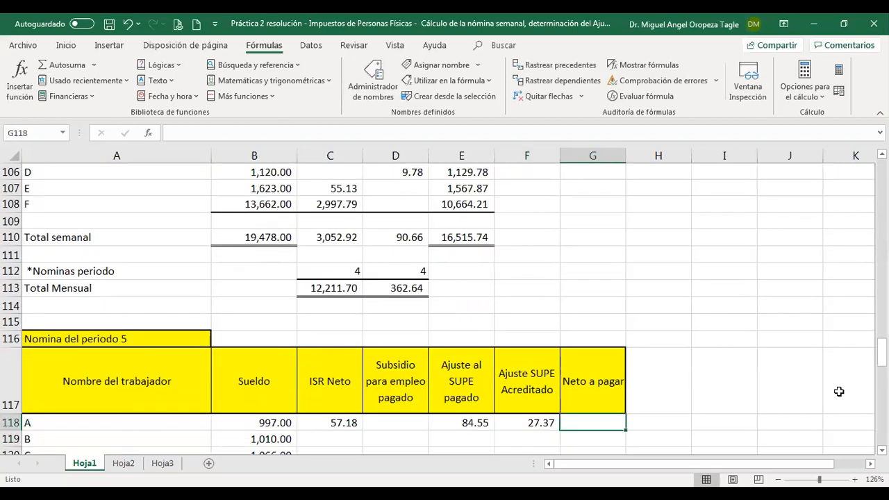
- Calculate worker A's Neto a pagar in G118 as B118-C118+D118-E118-F118
{"action": "type", "text": "+"}
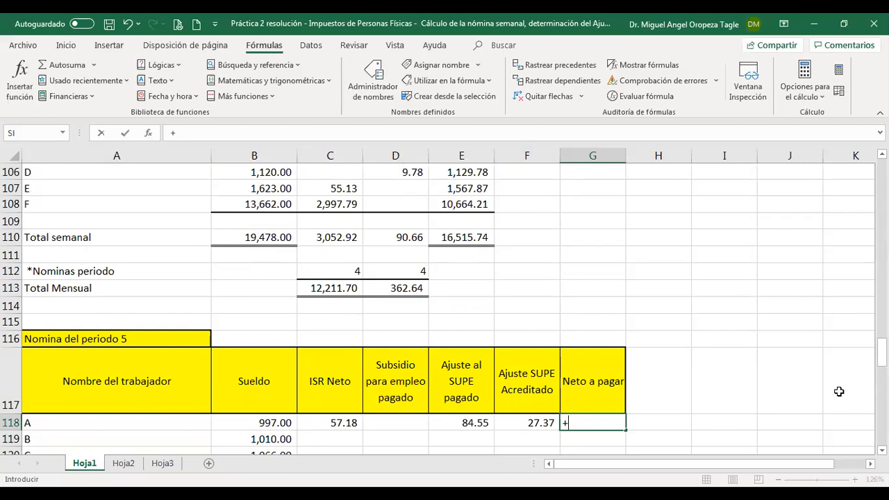
{"action": "key", "text": "Left"}
{"action": "key", "text": "Left"}
{"action": "key", "text": "Left"}
{"action": "key", "text": "Left"}
{"action": "key", "text": "Left"}
{"action": "type", "text": "-"}
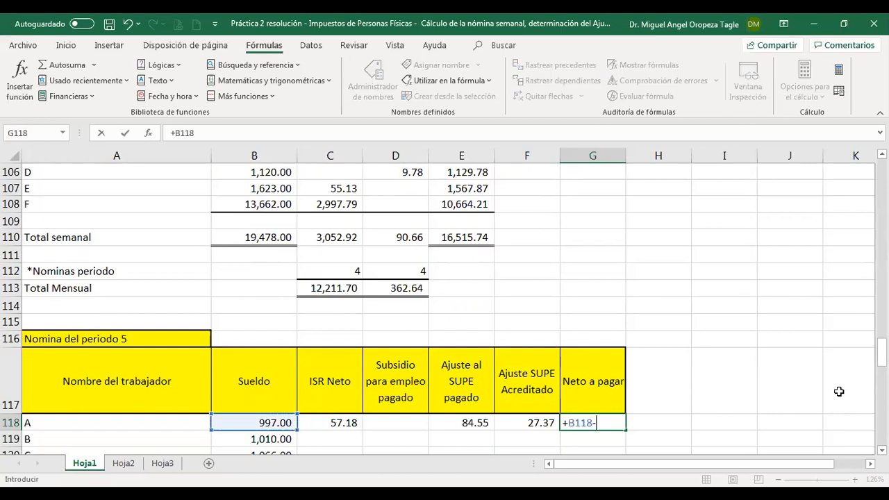
{"action": "key", "text": "Left"}
{"action": "key", "text": "Left"}
{"action": "key", "text": "Left"}
{"action": "key", "text": "Left"}
{"action": "type", "text": "+"}
{"action": "key", "text": "Left"}
{"action": "key", "text": "Left"}
{"action": "key", "text": "Left"}
{"action": "key", "text": "Left"}
{"action": "key", "text": "Right"}
{"action": "type", "text": "-"}
{"action": "key", "text": "Left"}
{"action": "key", "text": "Left"}
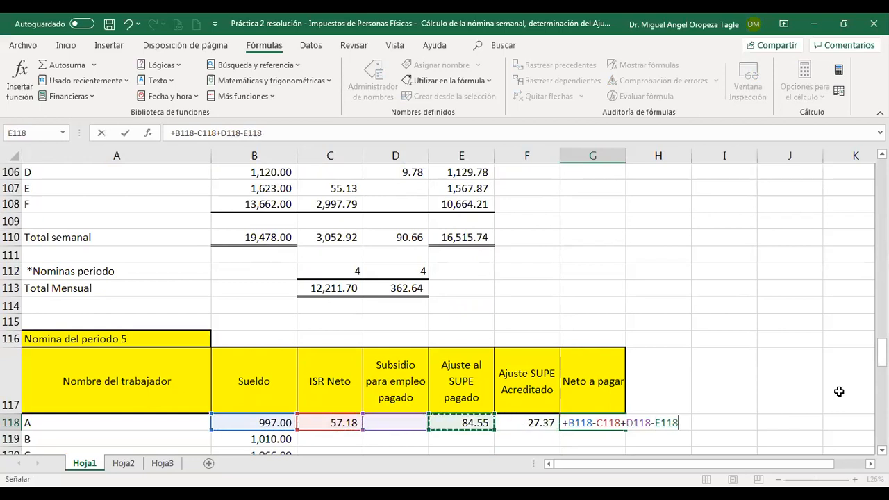
{"action": "type", "text": "-"}
{"action": "key", "text": "Left"}
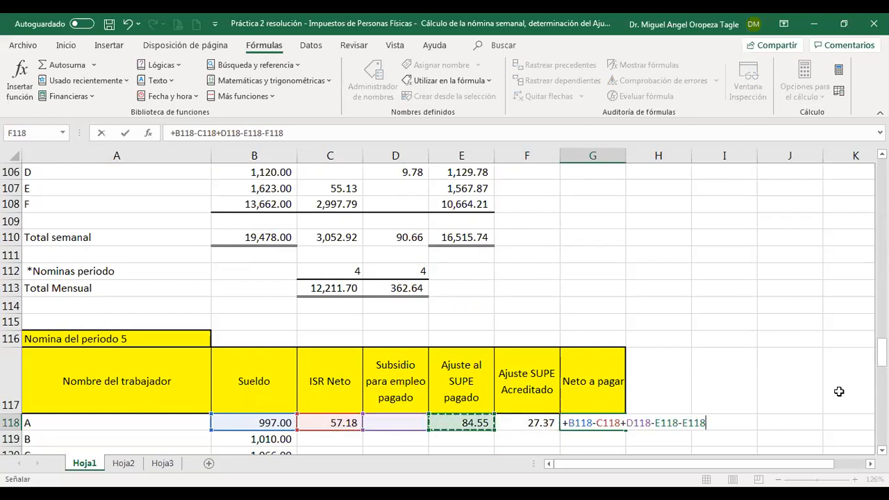
{"action": "key", "text": "ctrl+Return"}
- Copy worker A's Neto a pagar formula from G118 to workers B through F in G119:G123
{"action": "key", "text": "ctrl+c"}
{"action": "key", "text": "shift+Down"}
{"action": "key", "text": "shift+Down"}
{"action": "key", "text": "shift+Down"}
{"action": "key", "text": "shift+Down"}
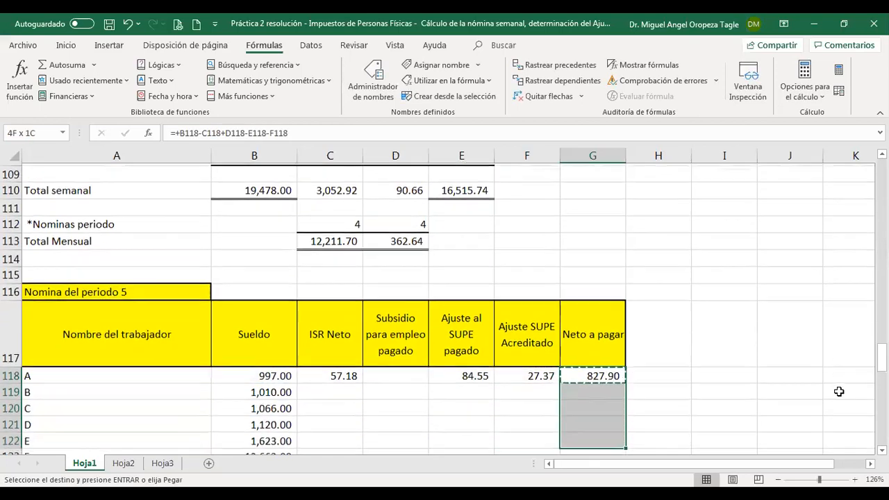
{"action": "key", "text": "shift+Down"}
{"action": "key", "text": "ctrl+v"}
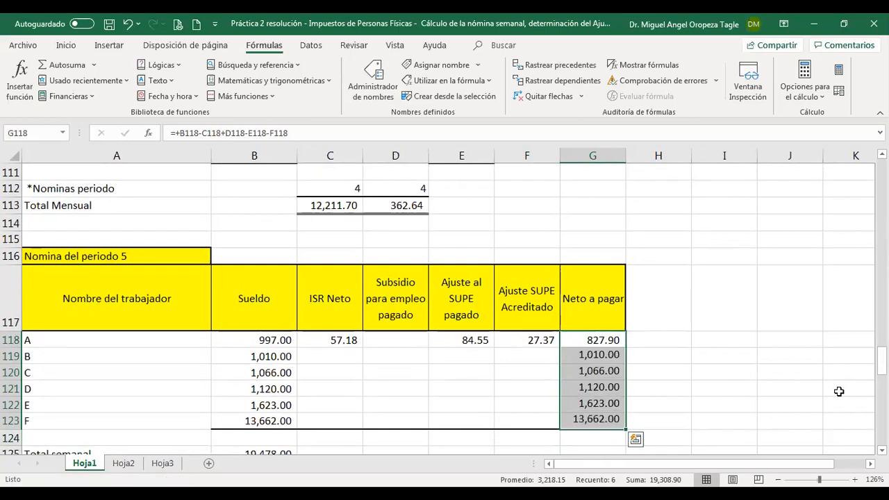
- Add a bottom border to worker F's Neto a pagar cell G123
{"action": "key", "text": "Down"}
{"action": "key", "text": "Down"}
{"action": "key", "text": "Down"}
{"action": "key", "text": "Down"}
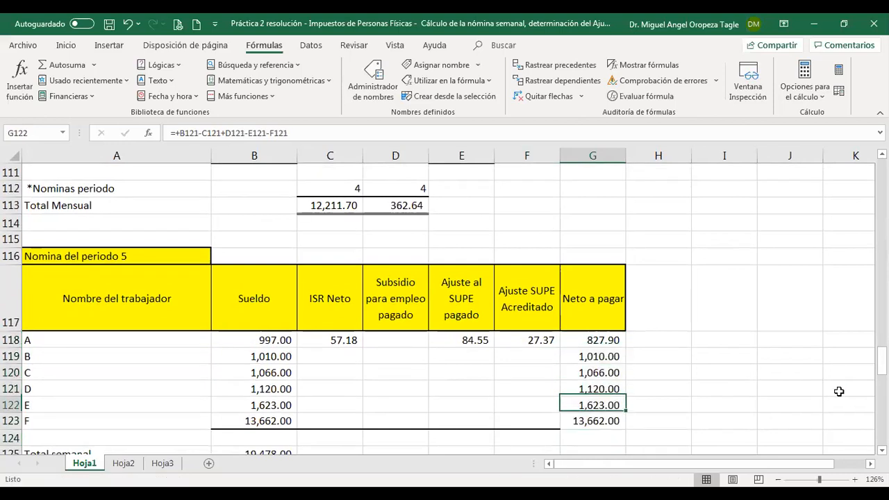
{"action": "key", "text": "Down"}
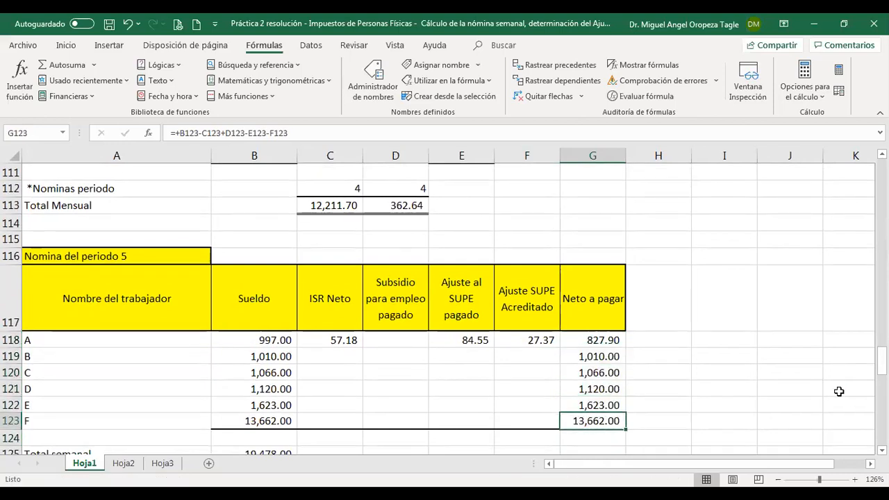
{"action": "left_click", "coordinate": [65, 46]}
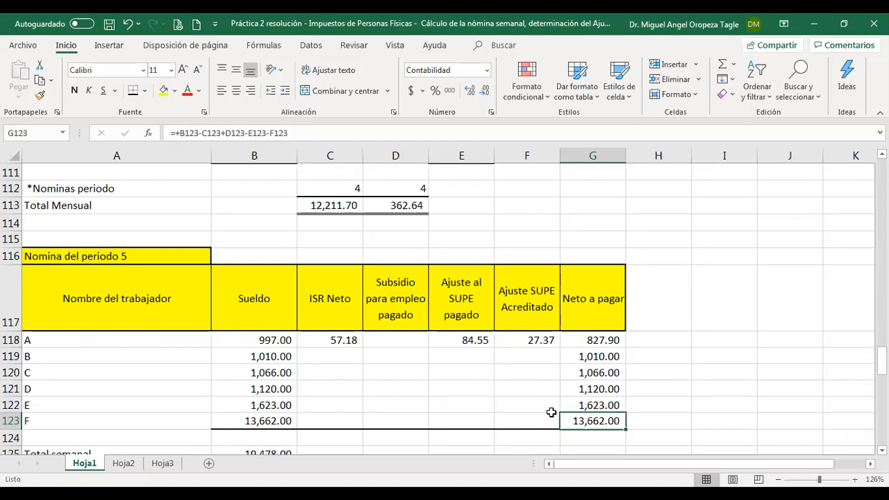
- Sum Trabajador B's Ingreso Base for Semana 1 to Semana 5 in the Total column, cell G32
{"action": "key", "text": "Up"}
{"action": "key", "text": "Up"}
{"action": "key", "text": "Up"}
{"action": "key", "text": "Up"}
{"action": "key", "text": "Up"}
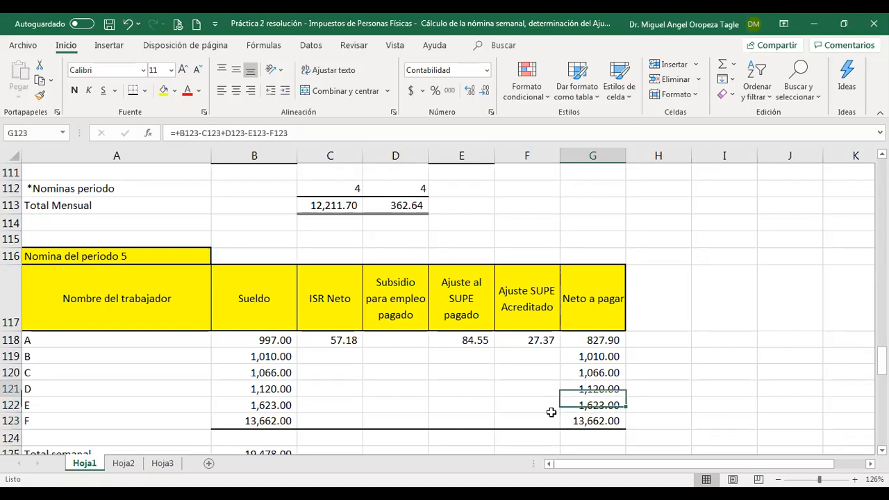
{"action": "key", "text": "Left"}
{"action": "key", "text": "Left"}
{"action": "key", "text": "Left"}
{"action": "key", "text": "Left"}
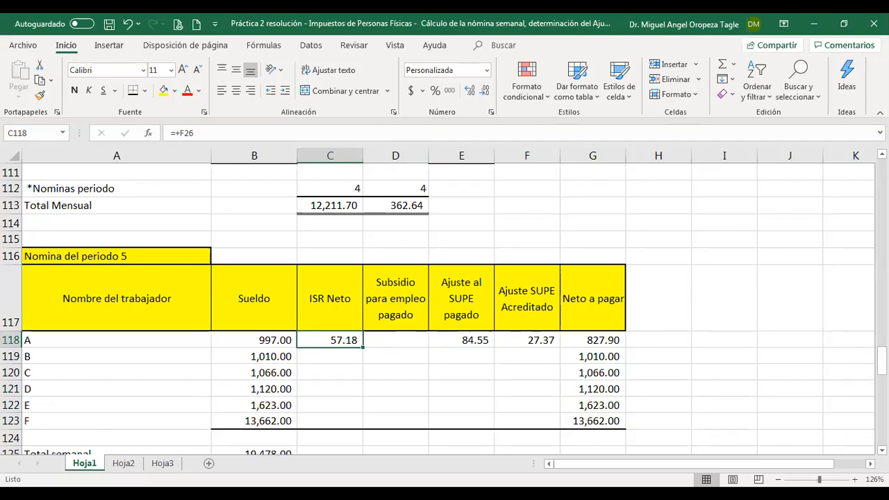
{"action": "scroll", "coordinate": [510, 430], "scroll_direction": "up", "scroll_amount": 4}
{"action": "scroll", "coordinate": [444, 305], "scroll_direction": "up", "scroll_amount": 19}
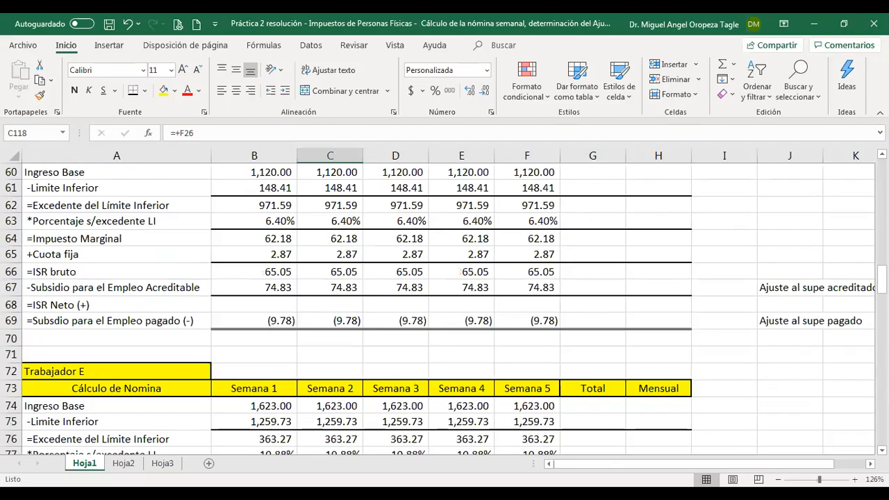
{"action": "scroll", "coordinate": [444, 305], "scroll_direction": "up", "scroll_amount": 8}
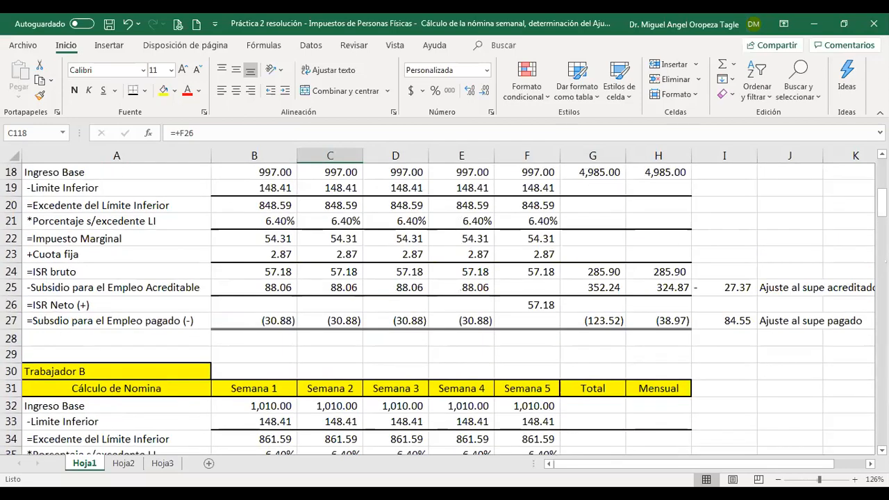
{"action": "scroll", "coordinate": [444, 306], "scroll_direction": "down", "scroll_amount": 2}
{"action": "scroll", "coordinate": [257, 352], "scroll_direction": "down", "scroll_amount": 2}
{"action": "scroll", "coordinate": [226, 343], "scroll_direction": "up", "scroll_amount": 4}
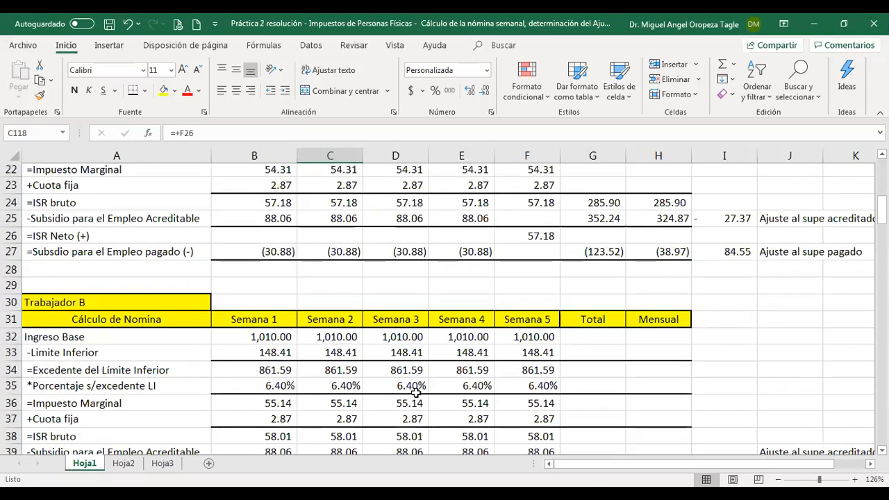
{"action": "scroll", "coordinate": [474, 405], "scroll_direction": "down", "scroll_amount": 1}
{"action": "scroll", "coordinate": [484, 343], "scroll_direction": "up", "scroll_amount": 1}
{"action": "scroll", "coordinate": [520, 349], "scroll_direction": "down", "scroll_amount": 1}
{"action": "left_click", "coordinate": [588, 354]}
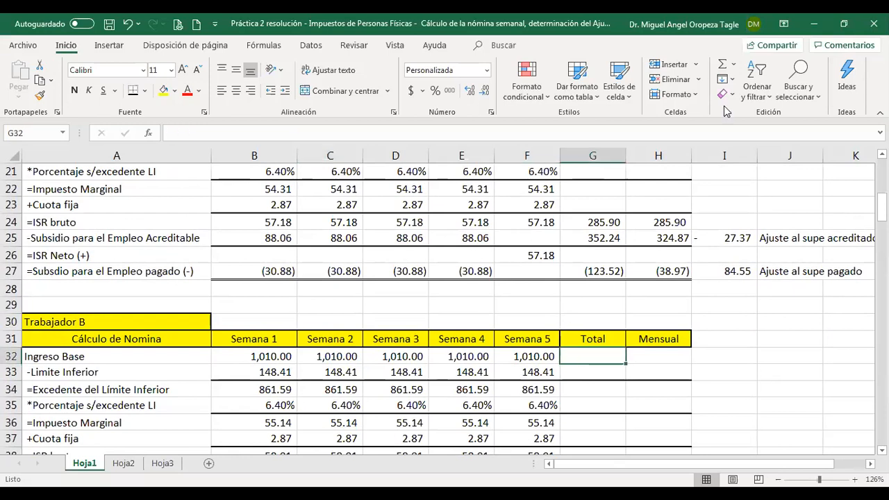
{"action": "key", "text": "alt+equal"}
{"action": "key", "text": "Return"}
- Link Trabajador B's Mensual Ingreso Base in H32 to the total in G32
{"action": "key", "text": "Up"}
{"action": "key", "text": "Right"}
{"action": "type", "text": "+"}
{"action": "key", "text": "Left"}
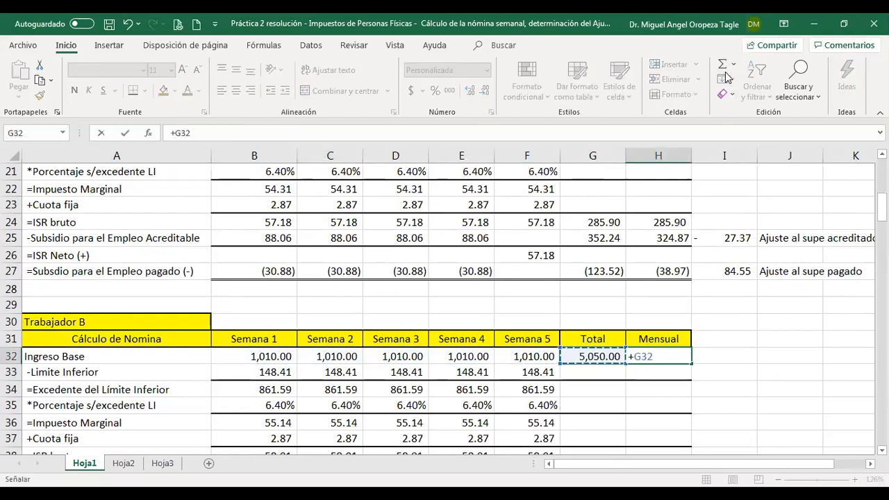
{"action": "key", "text": "Return"}
- Sum Trabajador B's ISR bruto for the five weeks in G38
{"action": "key", "text": "Down"}
{"action": "key", "text": "Down"}
{"action": "key", "text": "Down"}
{"action": "key", "text": "Down"}
{"action": "key", "text": "Down"}
{"action": "key", "text": "Down"}
{"action": "key", "text": "Up"}
{"action": "key", "text": "Left"}
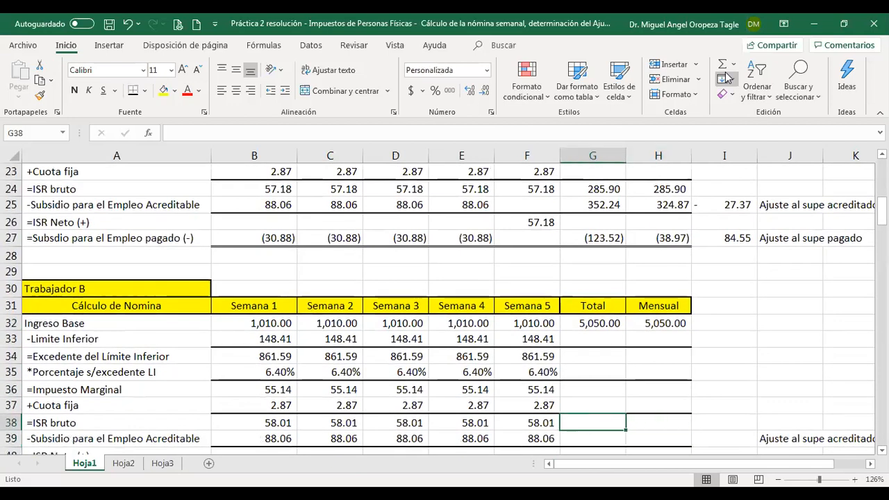
{"action": "left_click", "coordinate": [724, 69]}
{"action": "key", "text": "Return"}
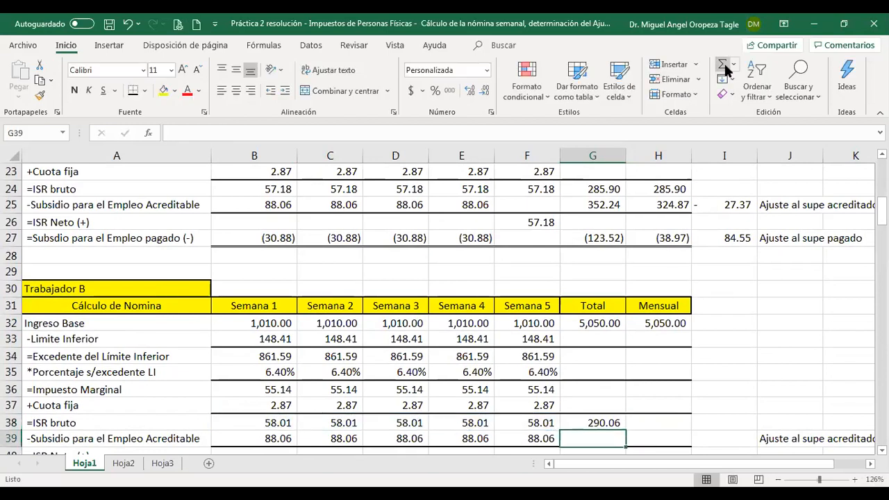
- Sum Trabajador B's weekly Subsidio para el Empleo Acreditable in G39 and the weekly subsidio pagado in G41
{"action": "left_click", "coordinate": [724, 69]}
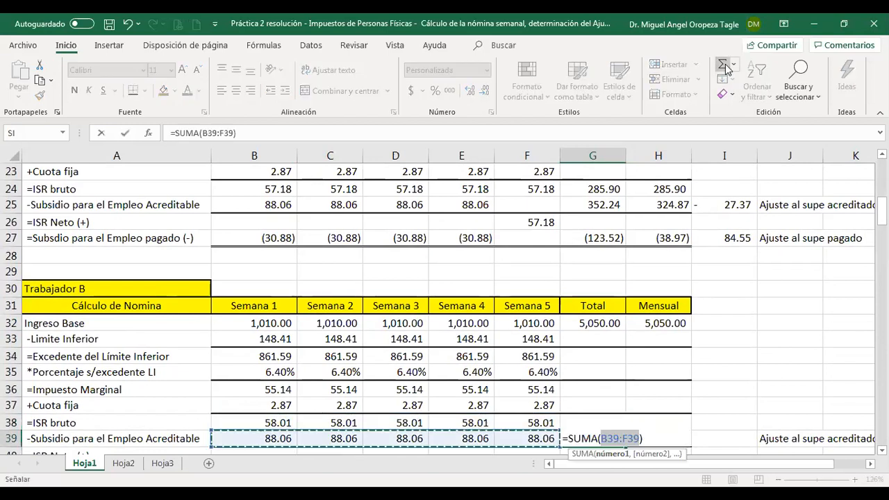
{"action": "key", "text": "Return"}
{"action": "key", "text": "Return"}
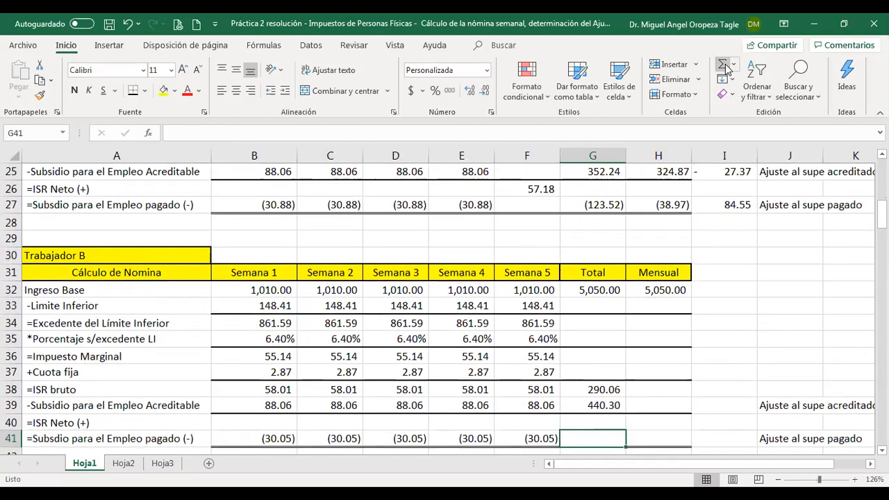
{"action": "left_click", "coordinate": [725, 70]}
{"action": "key", "text": "Return"}
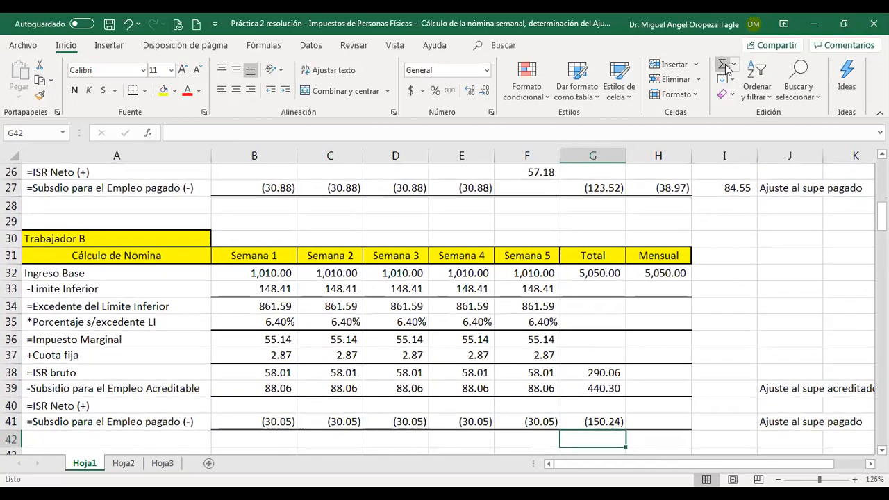
- In Trabajador B's Mensual column, link ISR bruto in H38 to G38 and set the Subsidio para el Empleo Acreditable in H39 to 324.87
{"action": "key", "text": "Up"}
{"action": "key", "text": "Up"}
{"action": "key", "text": "Up"}
{"action": "key", "text": "Up"}
{"action": "key", "text": "Up"}
{"action": "key", "text": "Up"}
{"action": "key", "text": "Right"}
{"action": "key", "text": "Down"}
{"action": "key", "text": "Down"}
{"action": "key", "text": "Down"}
{"action": "key", "text": "Up"}
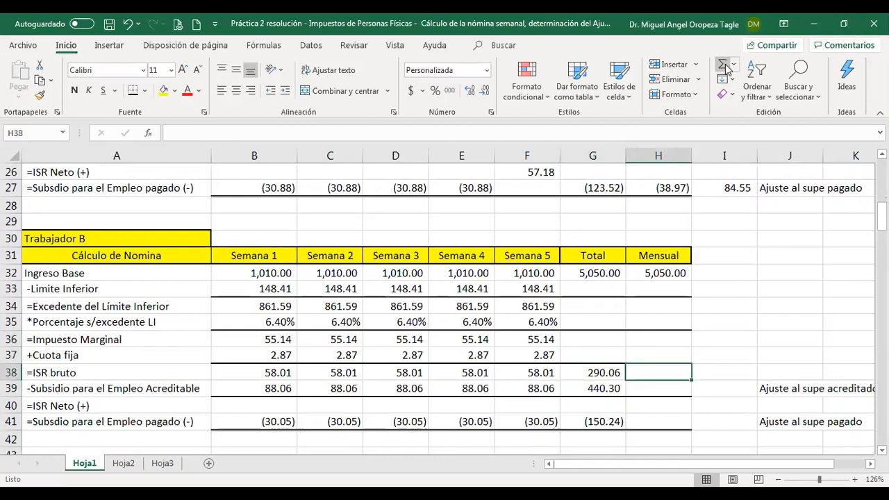
{"action": "type", "text": "="}
{"action": "key", "text": "Left"}
{"action": "key", "text": "Return"}
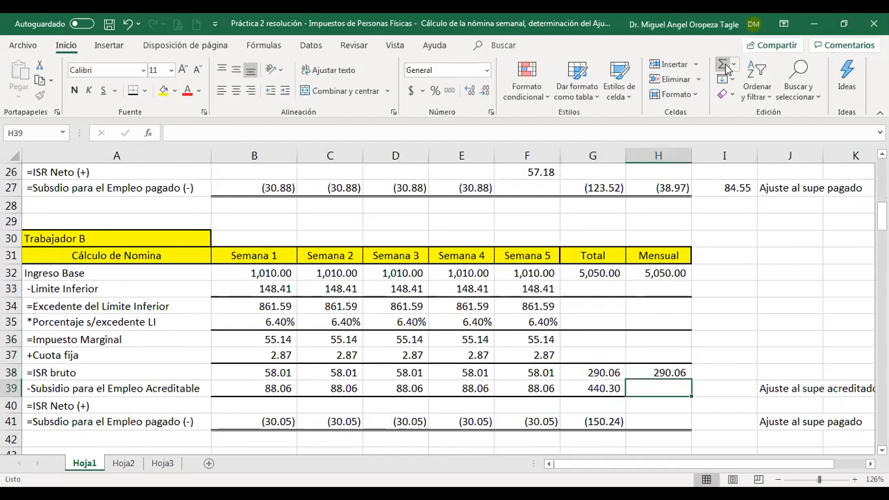
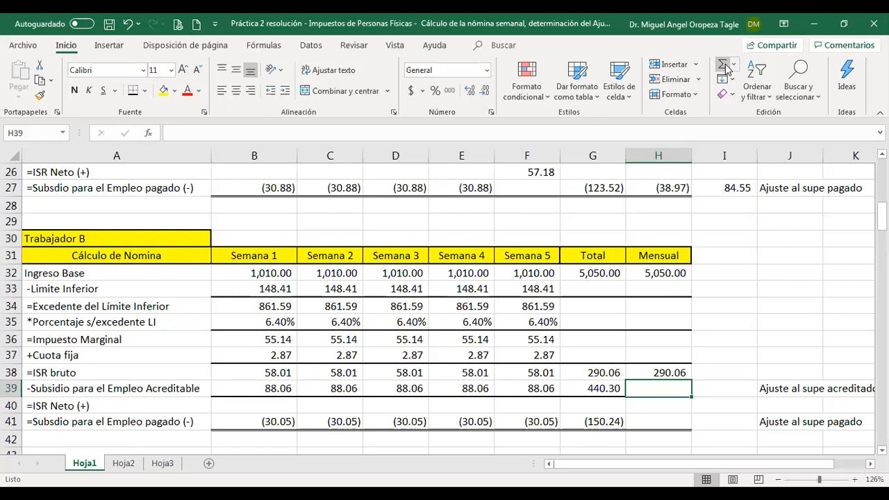
{"action": "type", "text": "324.87"}
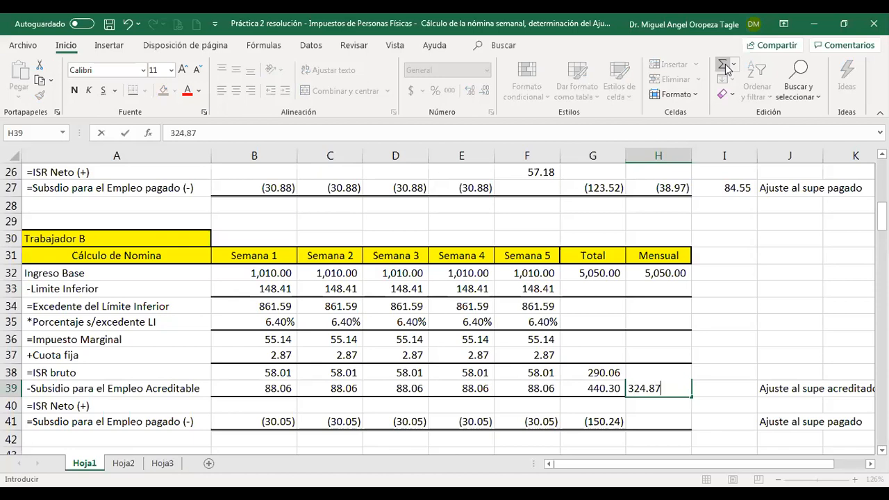
{"action": "key", "text": "Return"}
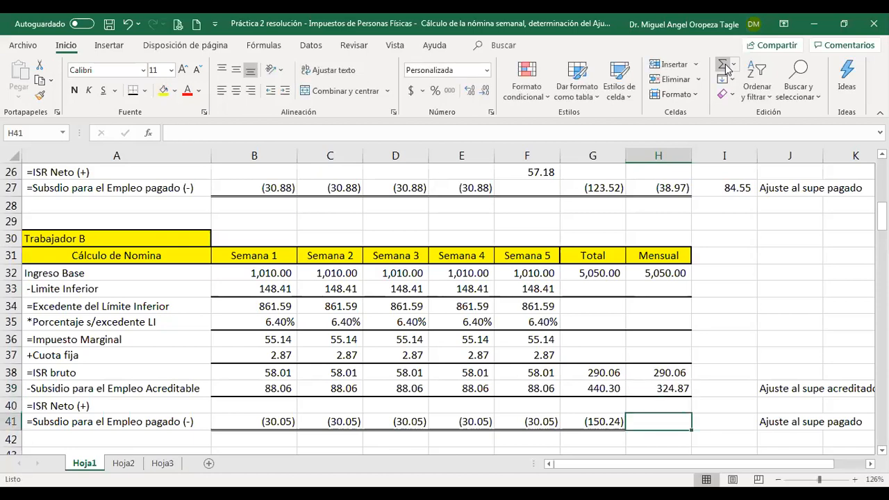
- Calculate Trabajador B's monthly Subsidio para el Empleo pagado in H41 as H38-H39
{"action": "type", "text": "+"}
{"action": "key", "text": "Up"}
{"action": "key", "text": "Up"}
{"action": "key", "text": "Up"}
{"action": "type", "text": "-"}
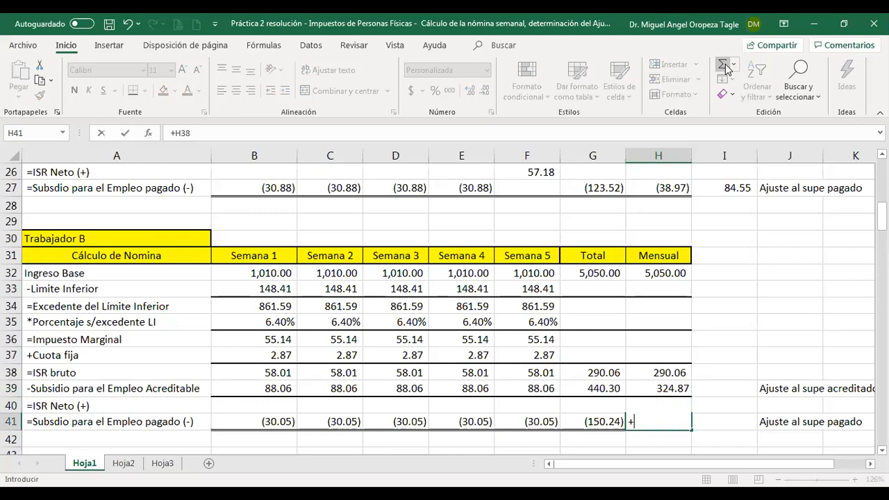
{"action": "key", "text": "Up"}
{"action": "key", "text": "Up"}
{"action": "key", "text": "Return"}
- Copy the adjustment formula from I27 to I39 and I41 for Trabajador B's credited and paid subsidy adjustments
{"action": "key", "text": "Up"}
{"action": "key", "text": "Up"}
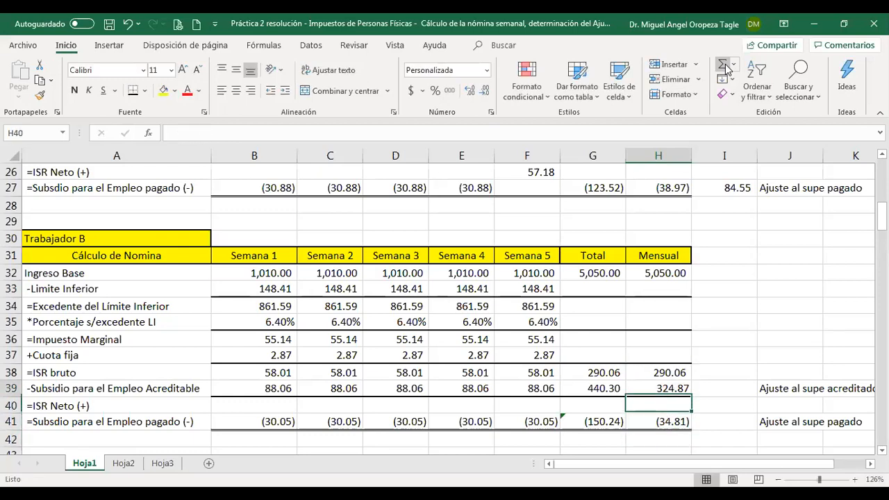
{"action": "key", "text": "Up"}
{"action": "key", "text": "Right"}
{"action": "key", "text": "Up"}
{"action": "key", "text": "Up"}
{"action": "key", "text": "Up"}
{"action": "key", "text": "Up"}
{"action": "key", "text": "Up"}
{"action": "key", "text": "Up"}
{"action": "key", "text": "Up"}
{"action": "key", "text": "Up"}
{"action": "key", "text": "Up"}
{"action": "key", "text": "Up"}
{"action": "key", "text": "Up"}
{"action": "key", "text": "Up"}
{"action": "key", "text": "Up"}
{"action": "key", "text": "Up"}
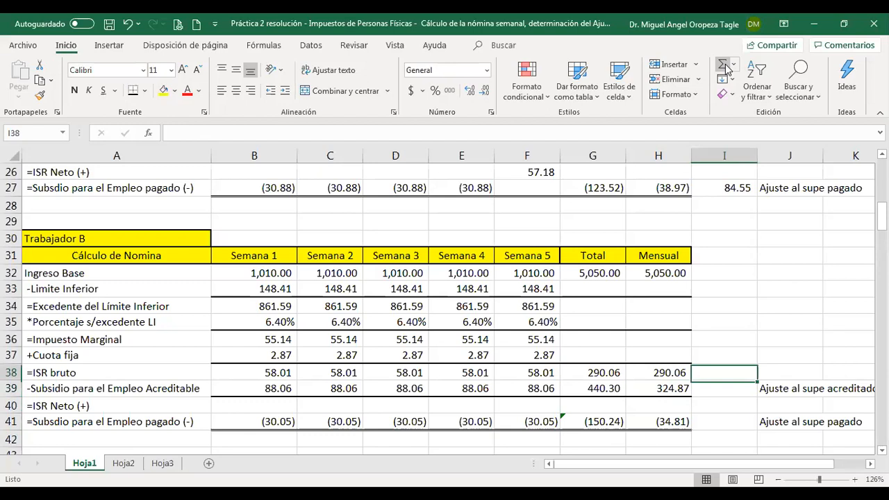
{"action": "key", "text": "Down"}
{"action": "key", "text": "Down"}
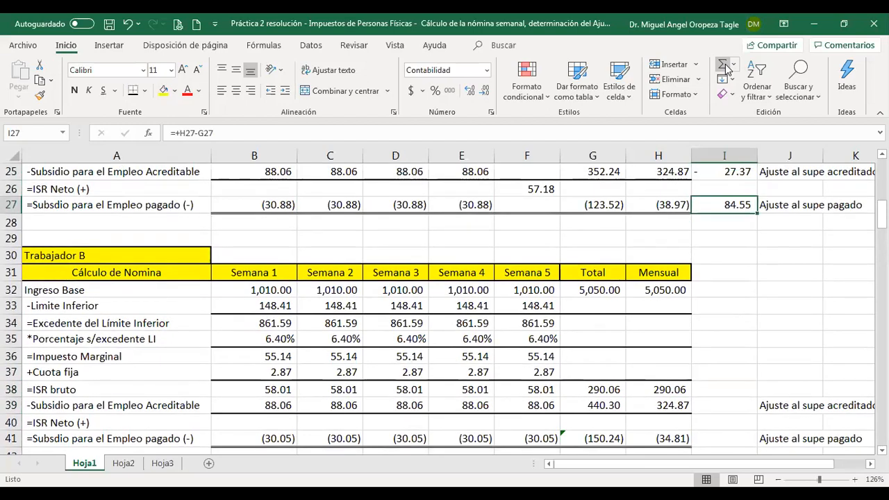
{"action": "key", "text": "ctrl+c"}
{"action": "key", "text": "Down"}
{"action": "key", "text": "Down"}
{"action": "key", "text": "Down"}
{"action": "key", "text": "Down"}
{"action": "key", "text": "Down"}
{"action": "key", "text": "Down"}
{"action": "key", "text": "Down"}
{"action": "key", "text": "Down"}
{"action": "key", "text": "Down"}
{"action": "key", "text": "Down"}
{"action": "key", "text": "Down"}
{"action": "key", "text": "Down"}
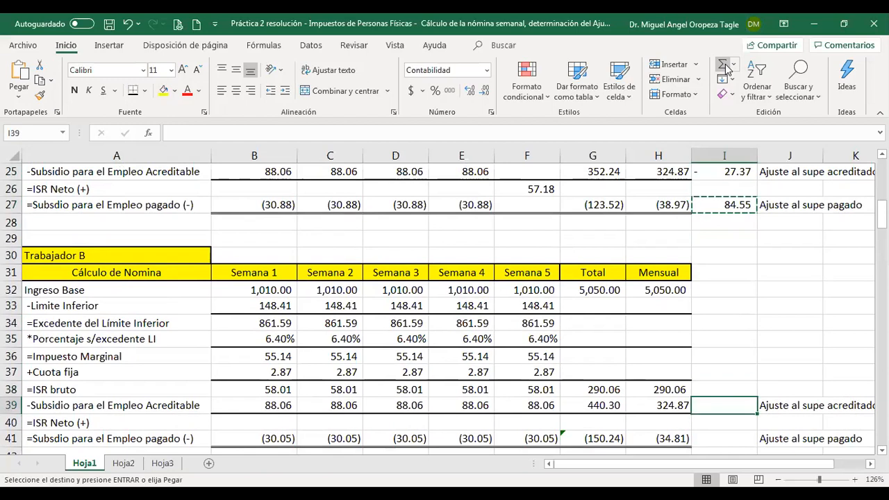
{"action": "key", "text": "ctrl+v"}
{"action": "key", "text": "Down"}
{"action": "key", "text": "Down"}
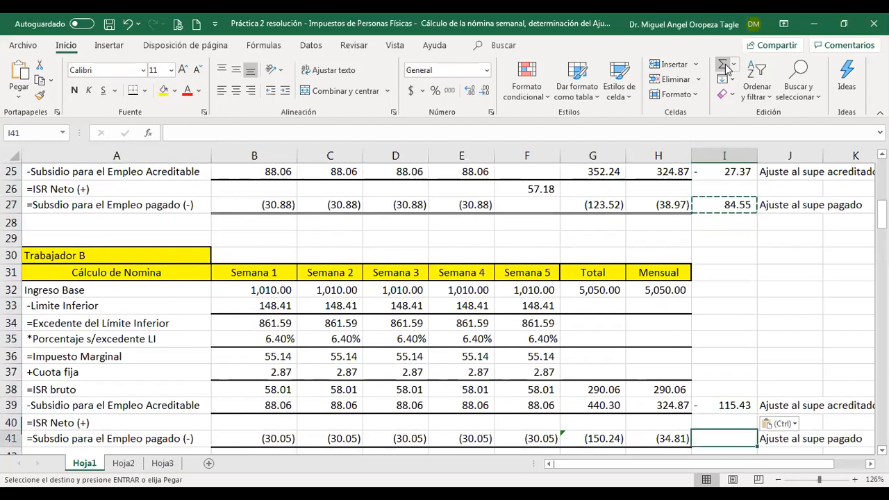
{"action": "key", "text": "ctrl+v"}
{"action": "key", "text": "Escape"}
- Clear Trabajador B's Semana 5 Subsidio para el Empleo Acreditable in F39
{"action": "key", "text": "Up"}
{"action": "key", "text": "Up"}
{"action": "key", "text": "Up"}
{"action": "key", "text": "Down"}
{"action": "key", "text": "Left"}
{"action": "key", "text": "Left"}
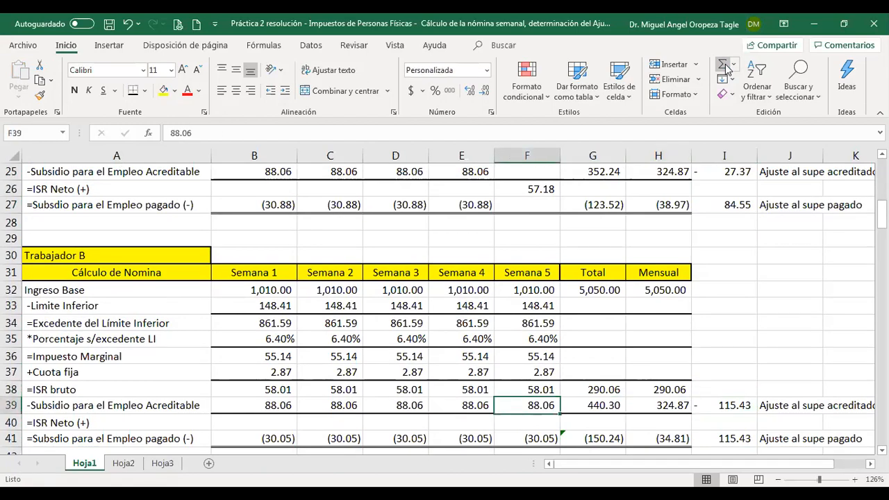
{"action": "key", "text": "Delete"}
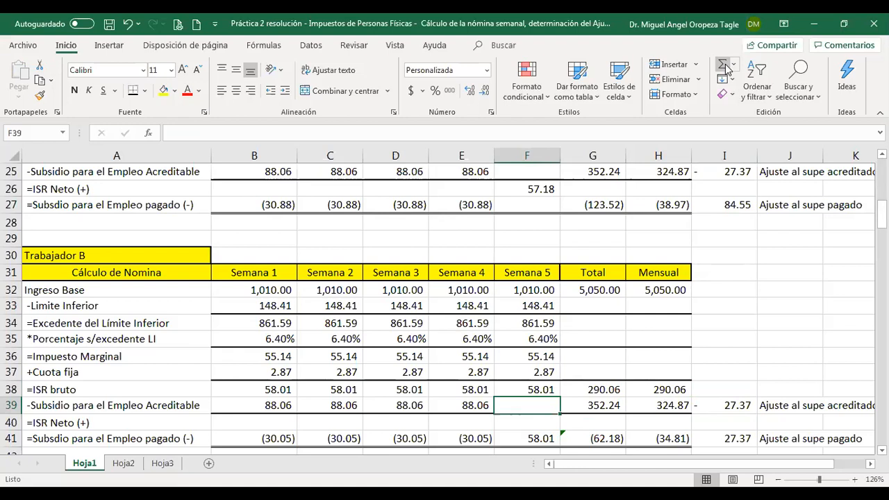
- Calculate Trabajador B's Semana 5 ISR Neto in F40 as F38-F39
{"action": "key", "text": "Down"}
{"action": "type", "text": "+"}
{"action": "key", "text": "Up"}
{"action": "key", "text": "Up"}
{"action": "type", "text": "-"}
{"action": "key", "text": "Up"}
{"action": "key", "text": "Return"}
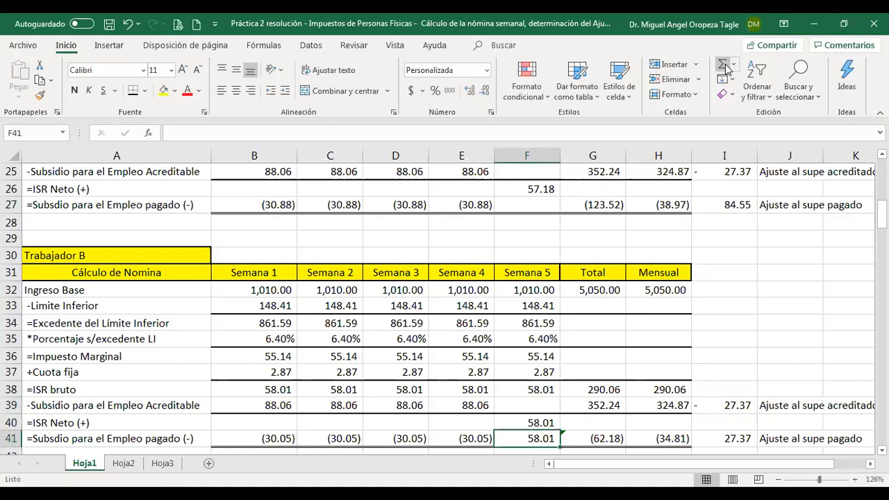
- Clear Trabajador B's Semana 5 Subsidio para el Empleo pagado in F41
{"action": "key", "text": "Delete"}
- Examine Trabajador B's weekly, total and monthly Subsidio para el Empleo pagado cells across row 41
{"action": "key", "text": "Right"}
{"action": "key", "text": "Right"}
{"action": "key", "text": "Left"}
{"action": "key", "text": "Left"}
{"action": "key", "text": "Left"}
{"action": "key", "text": "Left"}
{"action": "key", "text": "Left"}
{"action": "key", "text": "Left"}
{"action": "key", "text": "Right"}
{"action": "key", "text": "Right"}
{"action": "key", "text": "Right"}
{"action": "key", "text": "Right"}
{"action": "key", "text": "Right"}
{"action": "key", "text": "Right"}
{"action": "key", "text": "Left"}
{"action": "key", "text": "Left"}
{"action": "key", "text": "Right"}
{"action": "key", "text": "Right"}
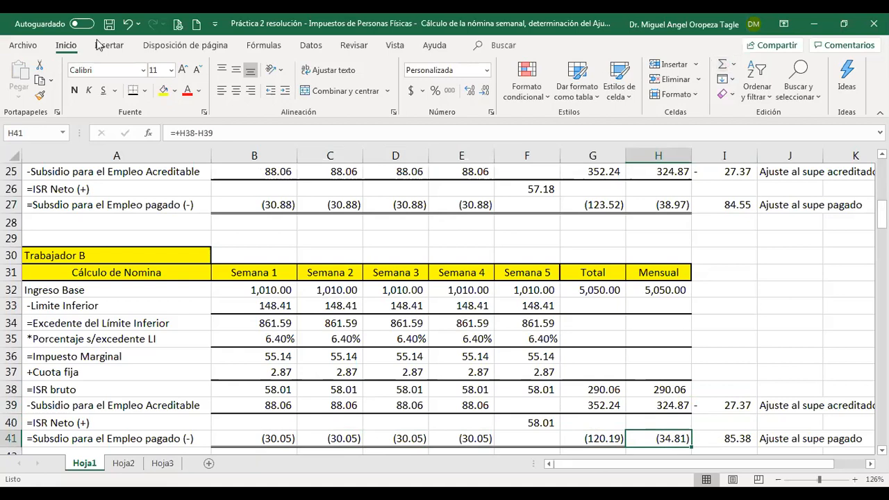
- Save the workbook and link Trabajador B's period 5 ISR Neto in C119 to F40
{"action": "left_click", "coordinate": [114, 26]}
{"action": "scroll", "coordinate": [445, 306], "scroll_direction": "down", "scroll_amount": 20}
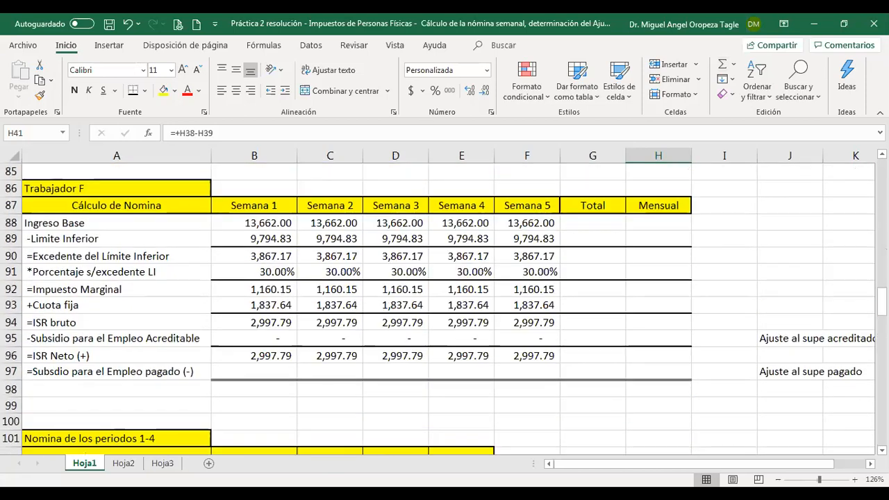
{"action": "scroll", "coordinate": [444, 305], "scroll_direction": "down", "scroll_amount": 5}
{"action": "scroll", "coordinate": [429, 418], "scroll_direction": "down", "scroll_amount": 4}
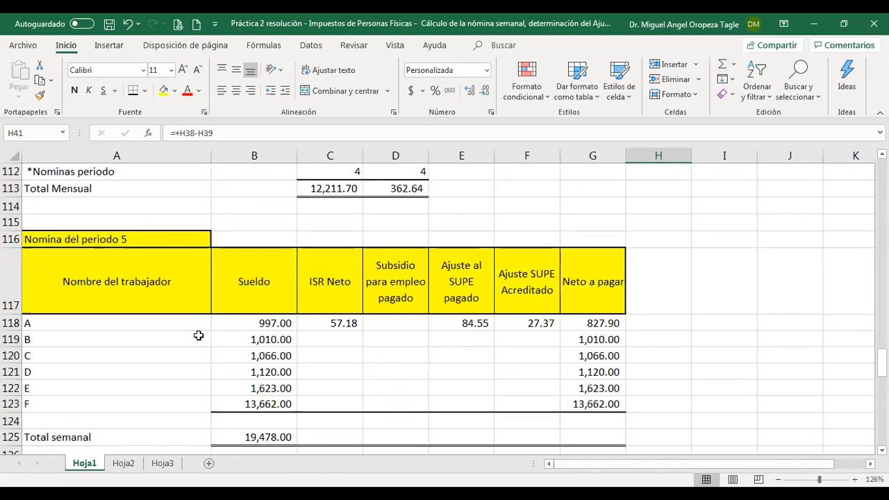
{"action": "left_click", "coordinate": [326, 341]}
{"action": "type", "text": "+"}
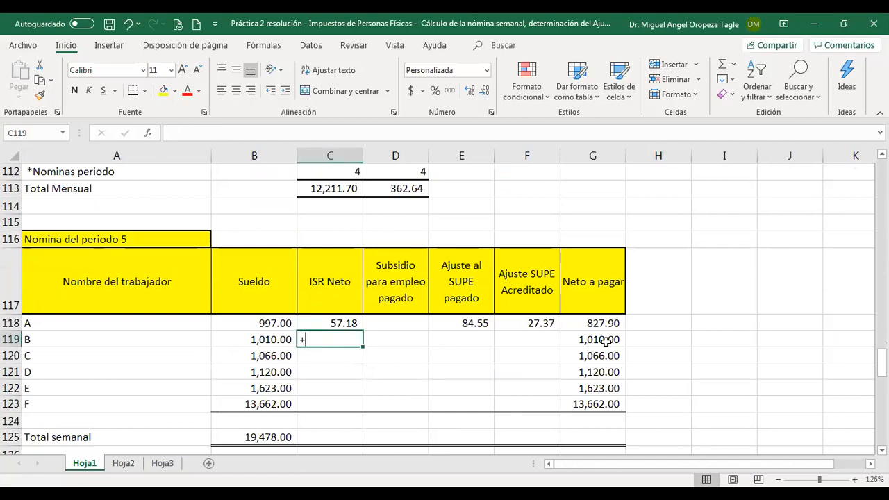
{"action": "scroll", "coordinate": [568, 393], "scroll_direction": "up", "scroll_amount": 4}
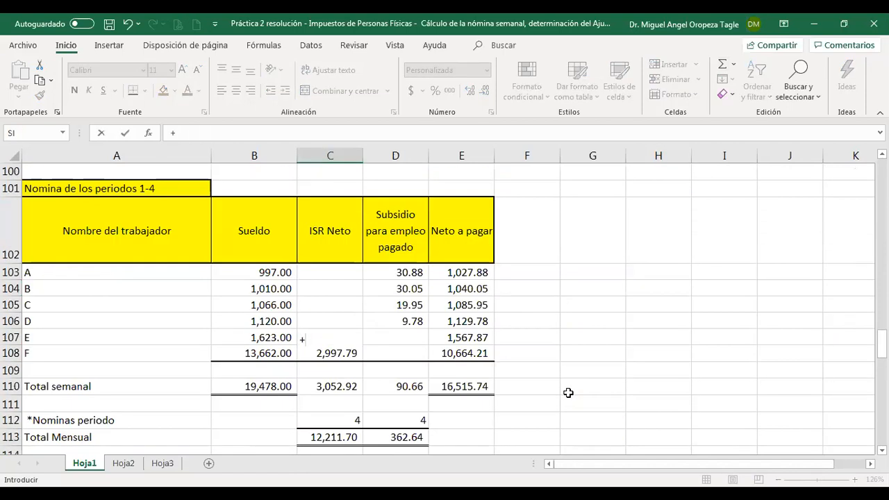
{"action": "scroll", "coordinate": [568, 393], "scroll_direction": "up", "scroll_amount": 20}
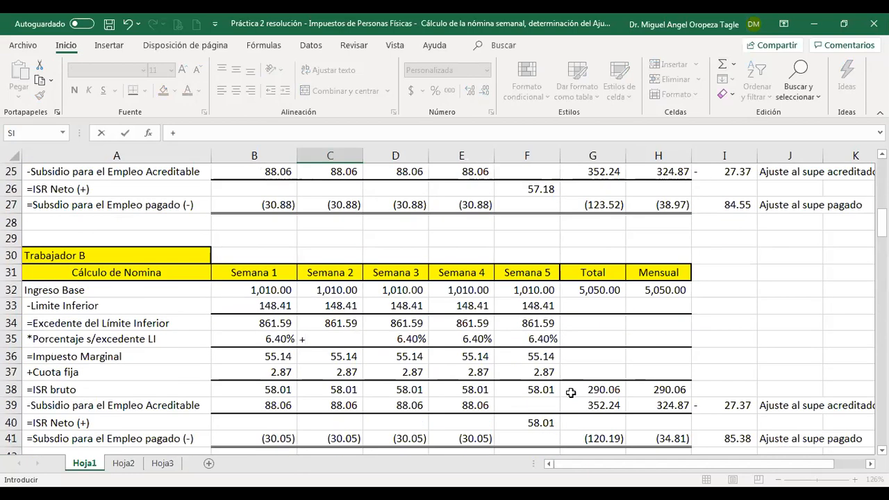
{"action": "scroll", "coordinate": [540, 389], "scroll_direction": "down", "scroll_amount": 2}
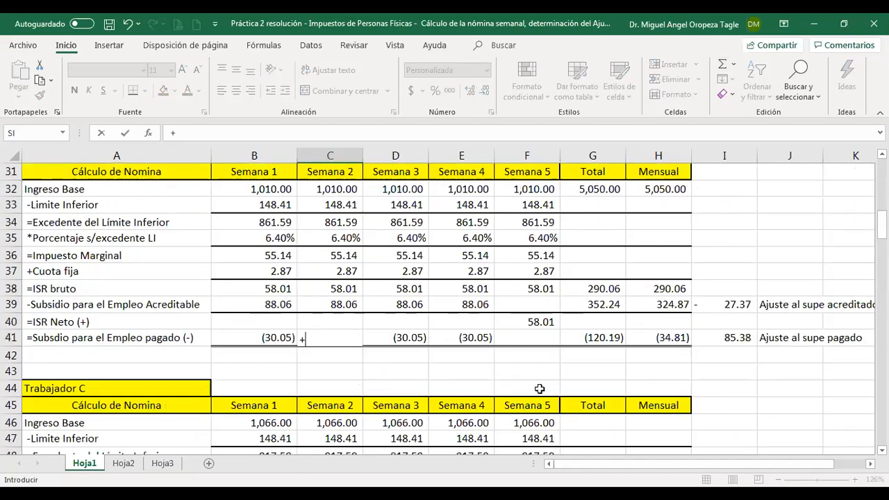
{"action": "left_click", "coordinate": [547, 324]}
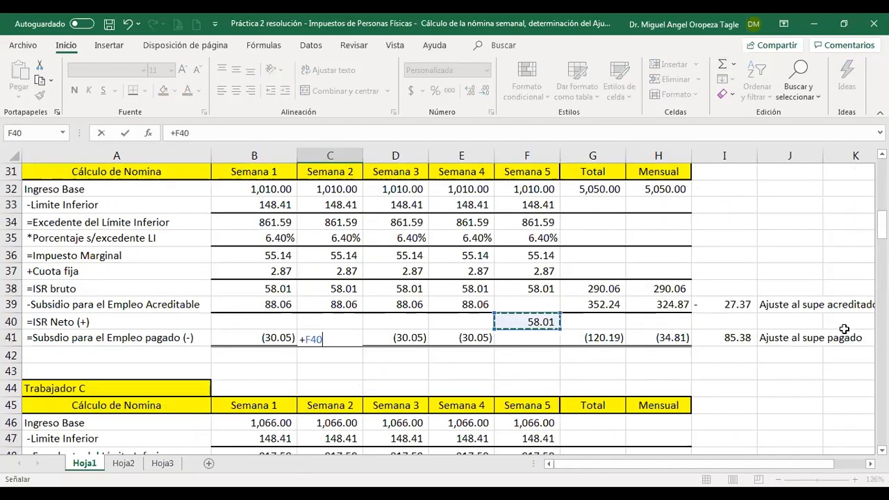
{"action": "key", "text": "Return"}
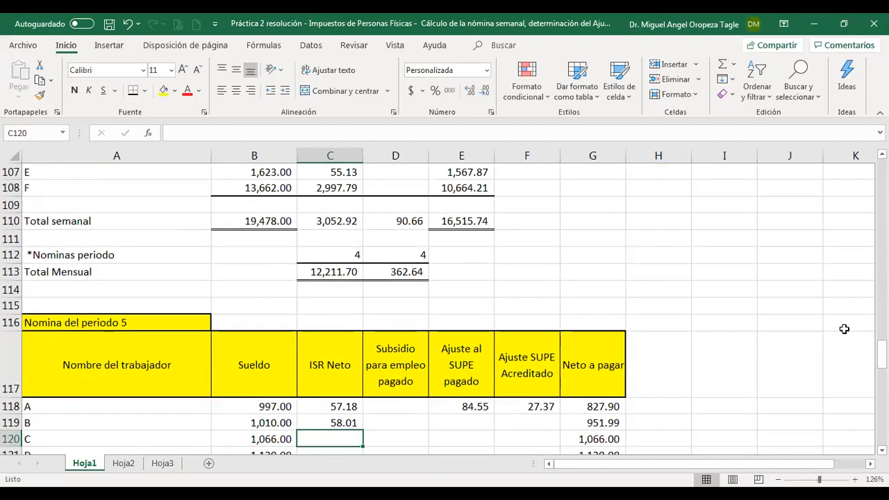
- Link Trabajador B's Ajuste al SUPE pagado in E119 to the paid subsidy adjustment in I41
{"action": "key", "text": "Up"}
{"action": "key", "text": "Right"}
{"action": "key", "text": "Right"}
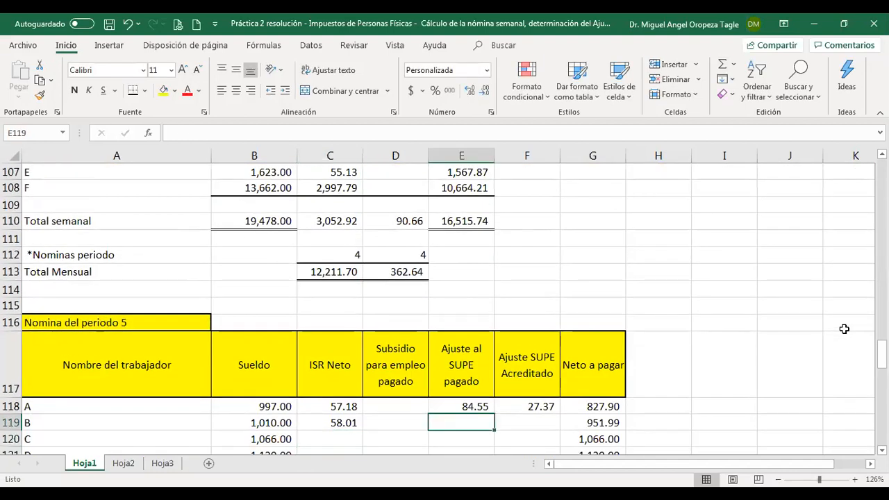
{"action": "type", "text": "+"}
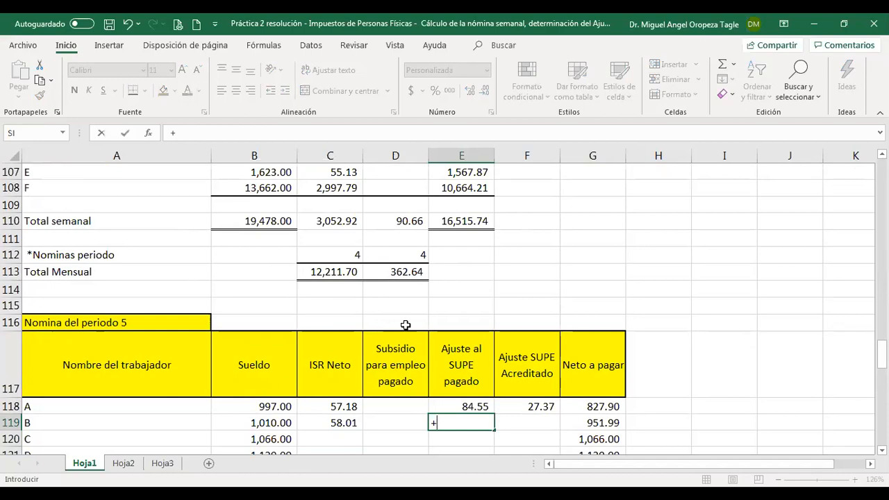
{"action": "scroll", "coordinate": [405, 323], "scroll_direction": "up", "scroll_amount": 13}
{"action": "scroll", "coordinate": [570, 334], "scroll_direction": "up", "scroll_amount": 12}
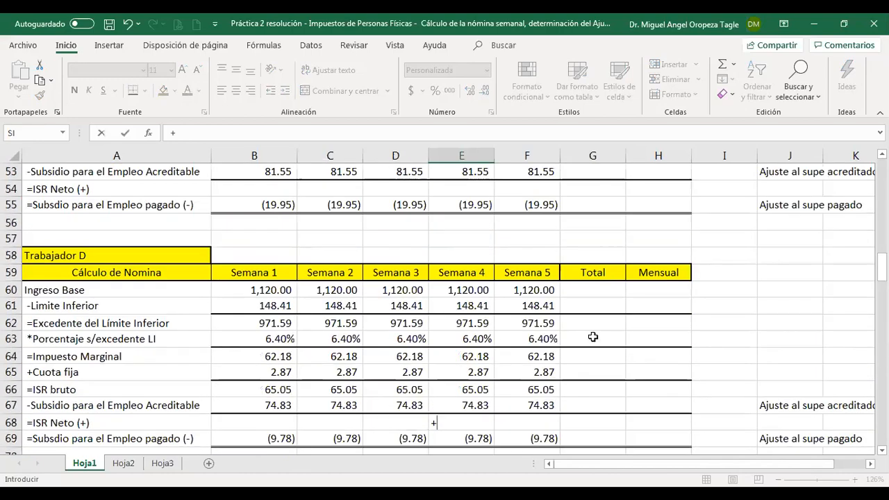
{"action": "left_click", "coordinate": [724, 320]}
{"action": "key", "text": "ctrl+Return"}
- Enter Trabajador B's Ajuste SUPE Acreditado in F119 as the negative of I39
{"action": "key", "text": "Right"}
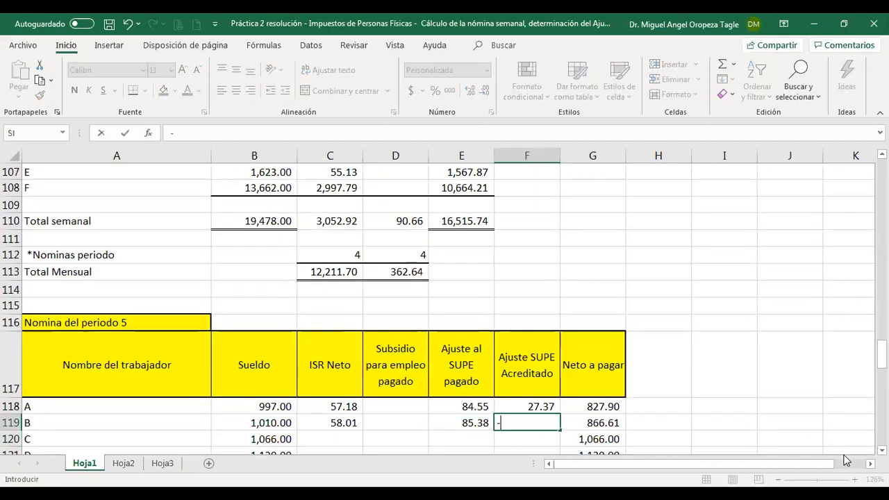
{"action": "scroll", "coordinate": [680, 418], "scroll_direction": "up", "scroll_amount": 18}
{"action": "scroll", "coordinate": [703, 400], "scroll_direction": "up", "scroll_amount": 6}
{"action": "left_click", "coordinate": [733, 239]}
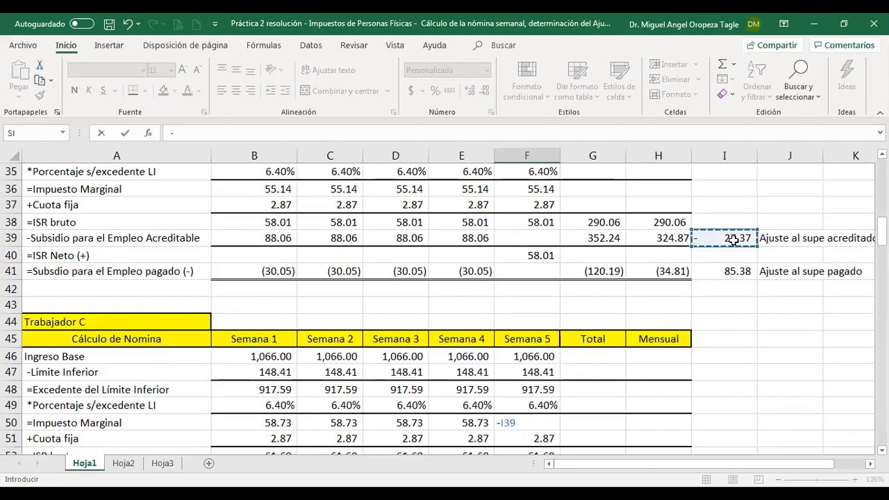
{"action": "key", "text": "Return"}
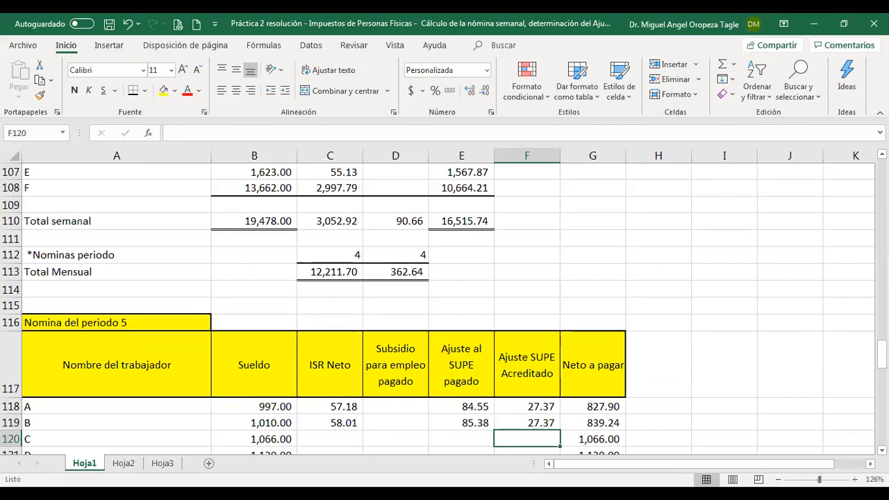
- Check the SUPE adjustment formulas in E119 and F118 against the workers' weekly calculations and the period 5 payroll
{"action": "key", "text": "Left"}
{"action": "key", "text": "Up"}
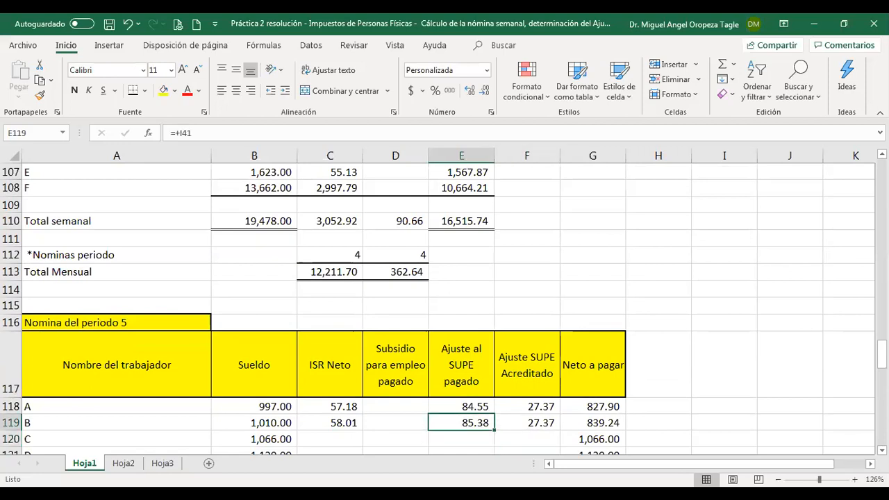
{"action": "key", "text": "Right"}
{"action": "key", "text": "Up"}
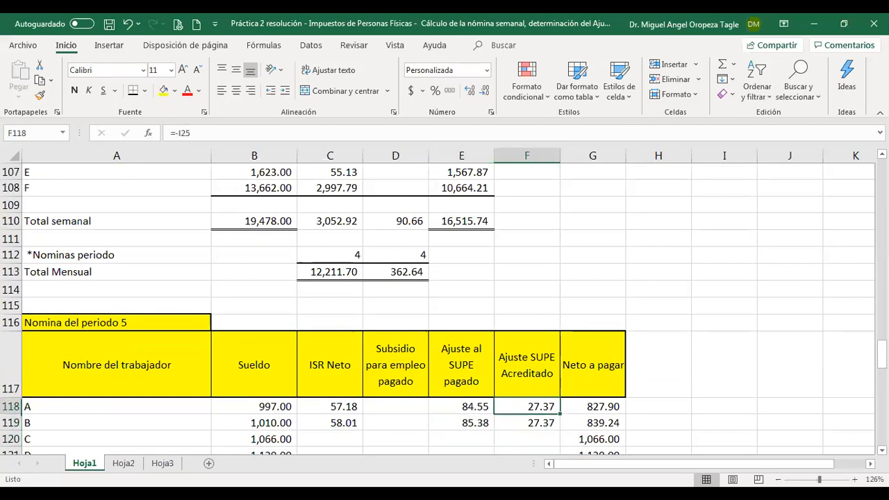
{"action": "scroll", "coordinate": [573, 268], "scroll_direction": "up", "scroll_amount": 20}
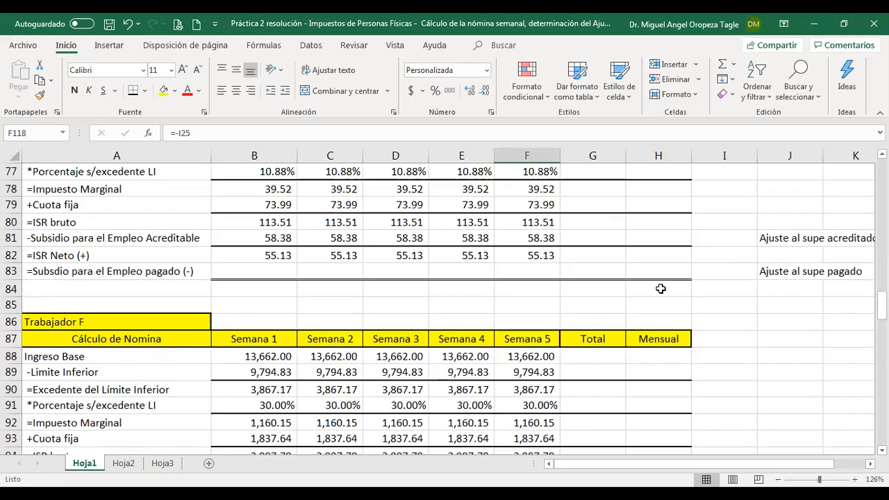
{"action": "scroll", "coordinate": [684, 300], "scroll_direction": "up", "scroll_amount": 3}
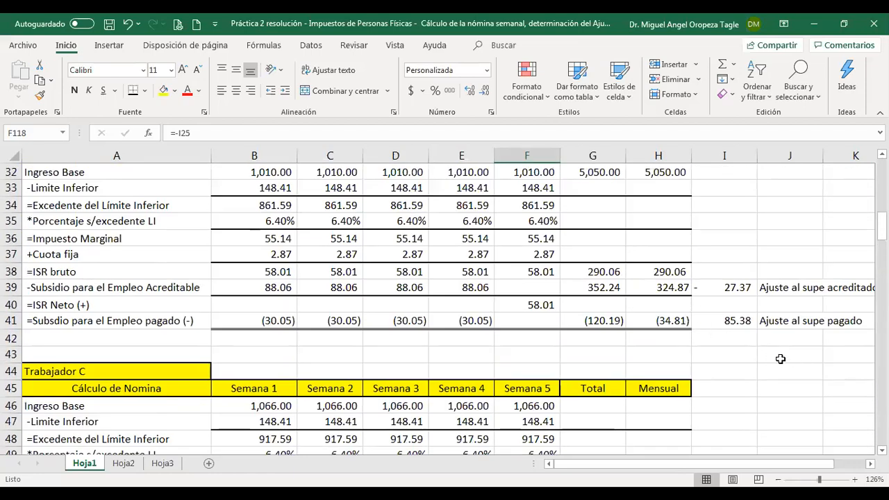
{"action": "scroll", "coordinate": [733, 352], "scroll_direction": "up", "scroll_amount": 7}
{"action": "scroll", "coordinate": [733, 352], "scroll_direction": "down", "scroll_amount": 10}
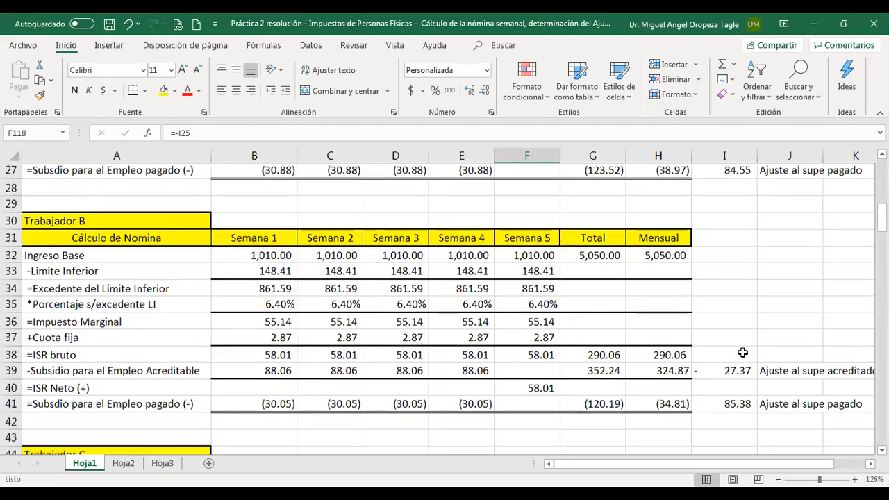
{"action": "scroll", "coordinate": [742, 353], "scroll_direction": "up", "scroll_amount": 1}
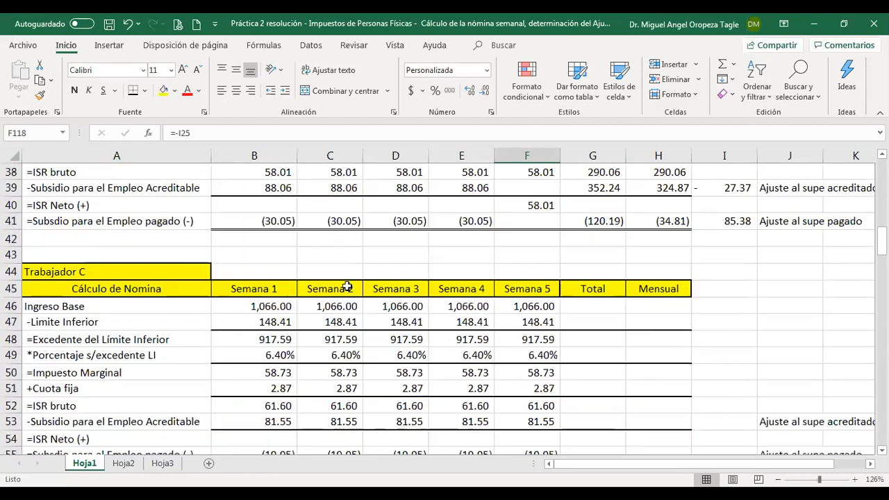
{"action": "scroll", "coordinate": [708, 350], "scroll_direction": "down", "scroll_amount": 15}
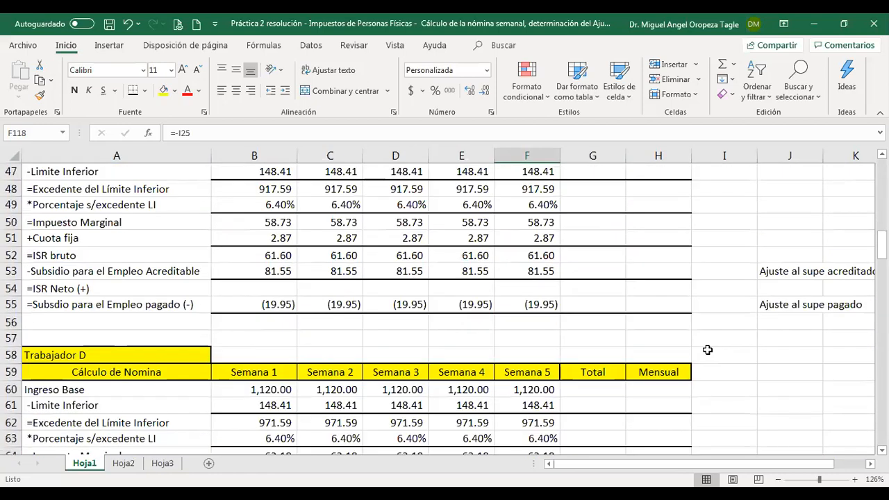
{"action": "scroll", "coordinate": [704, 346], "scroll_direction": "down", "scroll_amount": 9}
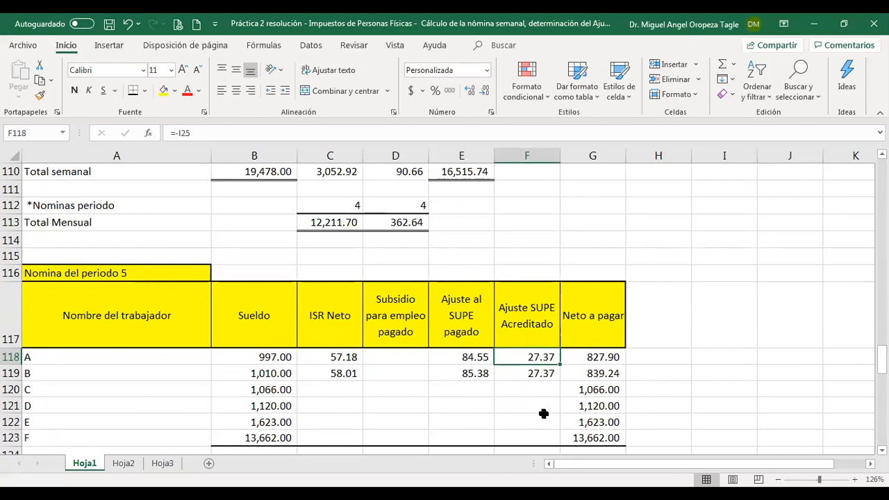
- Total Trabajador C's five weekly Ingreso Base amounts in G46 with a sum
{"action": "scroll", "coordinate": [545, 412], "scroll_direction": "up", "scroll_amount": 3}
{"action": "scroll", "coordinate": [563, 407], "scroll_direction": "up", "scroll_amount": 20}
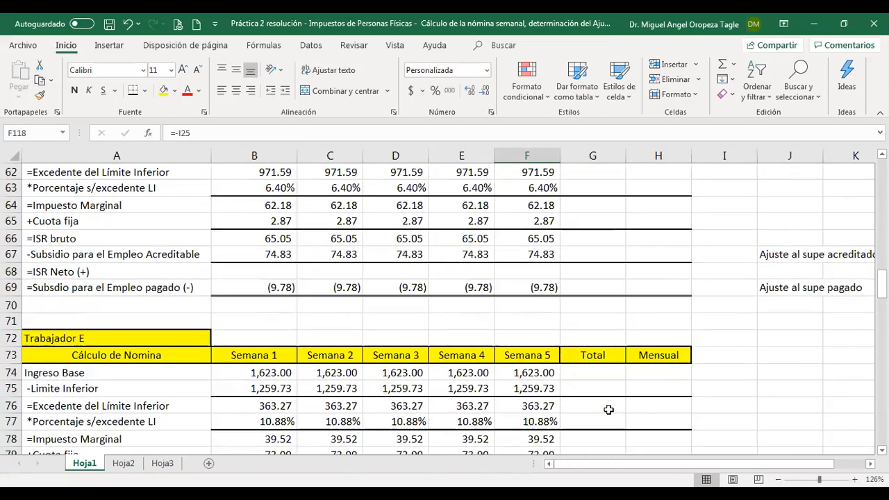
{"action": "scroll", "coordinate": [630, 417], "scroll_direction": "up", "scroll_amount": 2}
{"action": "scroll", "coordinate": [631, 409], "scroll_direction": "down", "scroll_amount": 5}
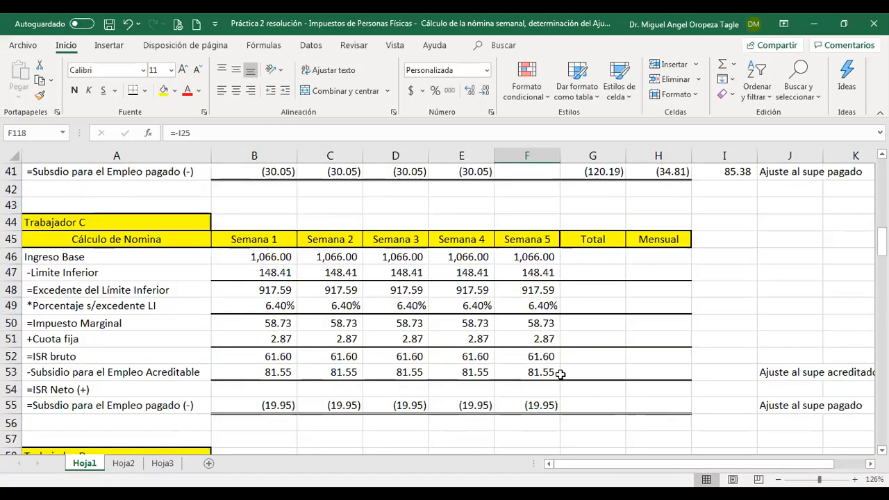
{"action": "left_click", "coordinate": [614, 258]}
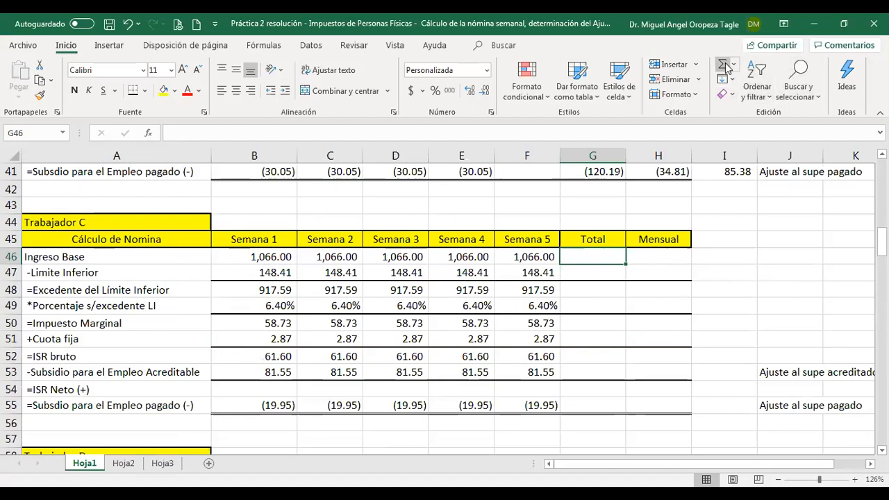
{"action": "key", "text": "alt+equal"}
{"action": "key", "text": "Return"}
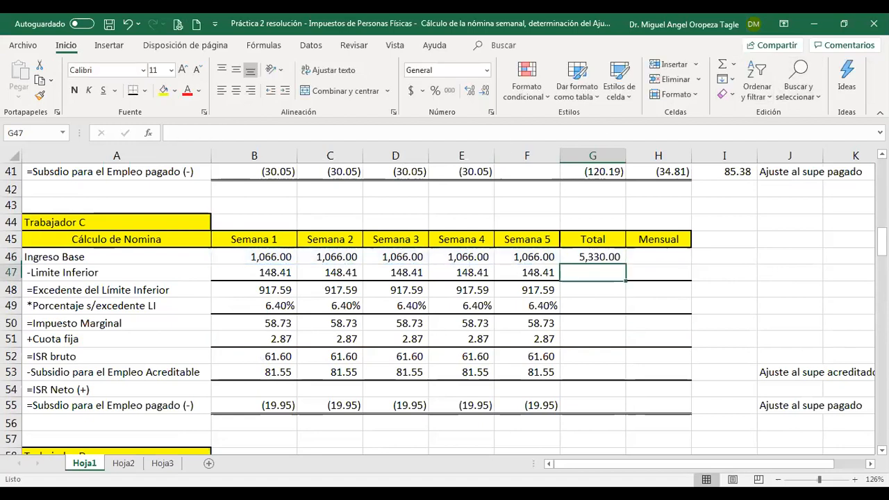
- Sum Trabajador C's weekly ISR bruto, Subsidio para el Empleo Acreditable and Subsidio pagado in G52, G53 and G55
{"action": "left_click", "coordinate": [592, 359]}
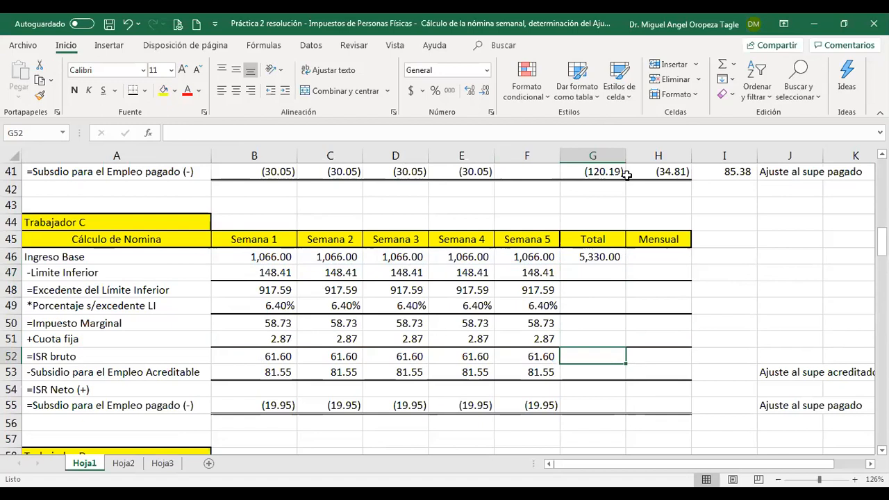
{"action": "left_click", "coordinate": [720, 68]}
{"action": "key", "text": "Return"}
{"action": "left_click", "coordinate": [721, 68]}
{"action": "key", "text": "Return"}
{"action": "key", "text": "Return"}
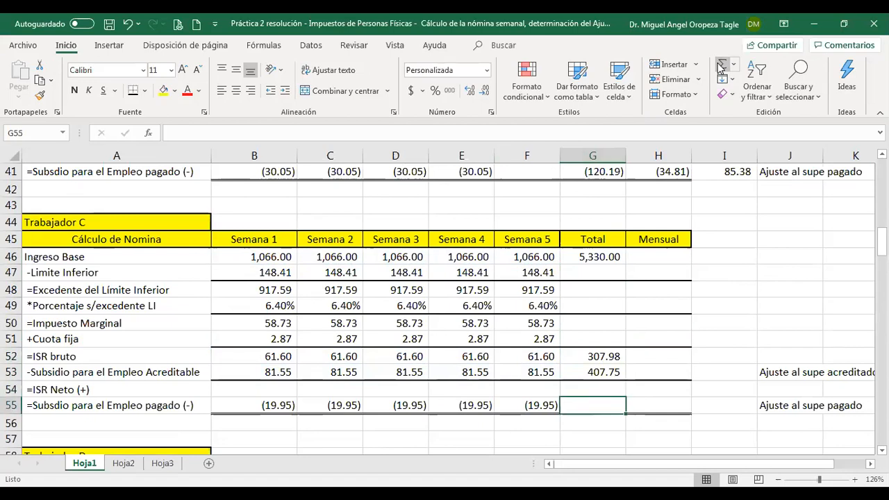
{"action": "left_click", "coordinate": [720, 68]}
{"action": "key", "text": "Return"}
- Link Trabajador C's monthly Ingreso Base in H46 to the total in G46
{"action": "key", "text": "Up"}
{"action": "key", "text": "Up"}
{"action": "key", "text": "Up"}
{"action": "key", "text": "Up"}
{"action": "key", "text": "Up"}
{"action": "key", "text": "Up"}
{"action": "key", "text": "Up"}
{"action": "key", "text": "Up"}
{"action": "key", "text": "Up"}
{"action": "key", "text": "Right"}
{"action": "key", "text": "Up"}
{"action": "type", "text": "+"}
{"action": "key", "text": "Left"}
{"action": "key", "text": "Return"}
- Link Trabajador C's monthly ISR bruto in H52 to the total in G52
{"action": "key", "text": "Down"}
{"action": "key", "text": "Down"}
{"action": "key", "text": "Down"}
{"action": "key", "text": "Down"}
{"action": "key", "text": "Down"}
{"action": "type", "text": "+"}
{"action": "key", "text": "Left"}
{"action": "key", "text": "Return"}
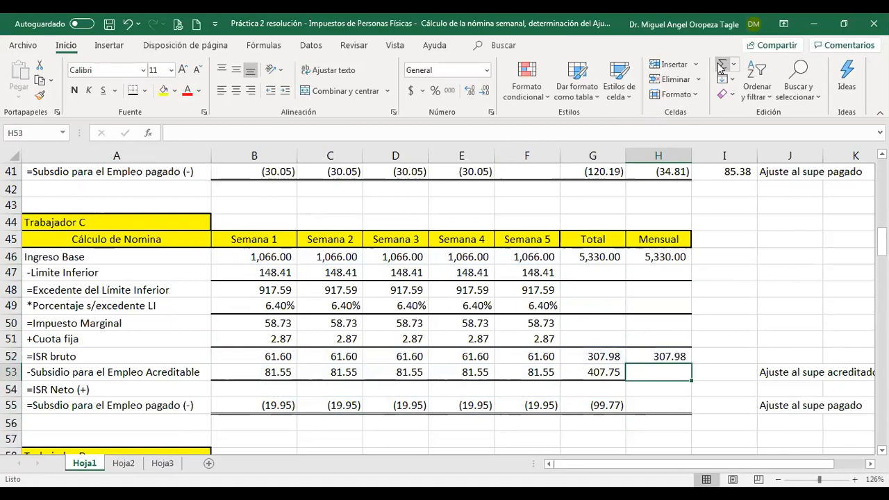
- Enter 324.87 as Trabajador C's monthly Subsidio para el Empleo Acreditable in H53
{"action": "key", "text": "Up"}
{"action": "key", "text": "Down"}
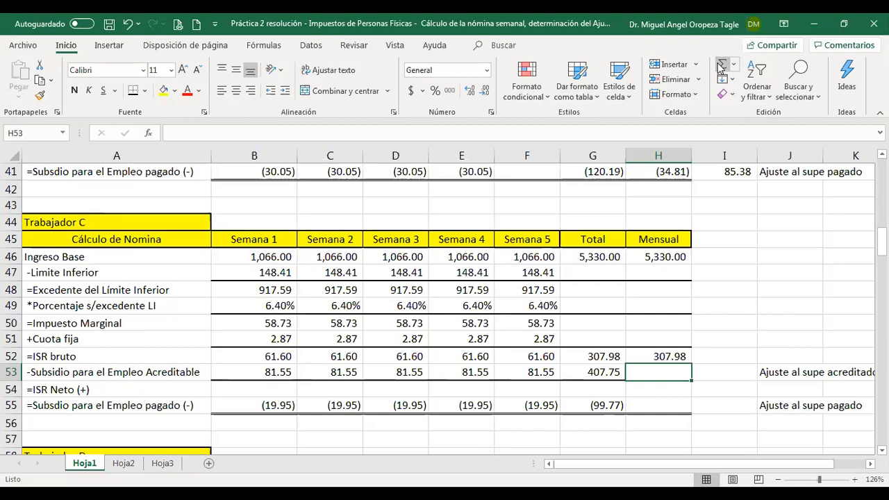
{"action": "type", "text": "324.87"}
{"action": "key", "text": "Return"}
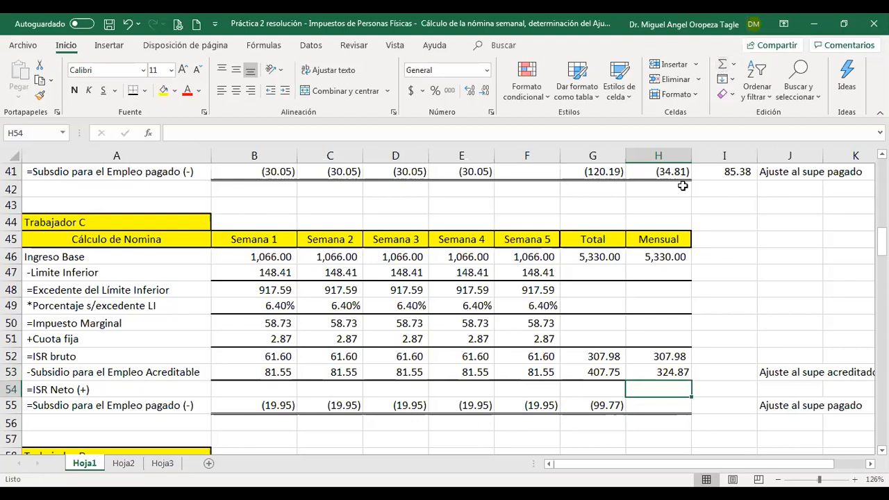
- Copy the adjustment formula from I41 to I53 and I55 for Trabajador C's SUPE acreditado and SUPE pagado adjustments
{"action": "left_click", "coordinate": [729, 172]}
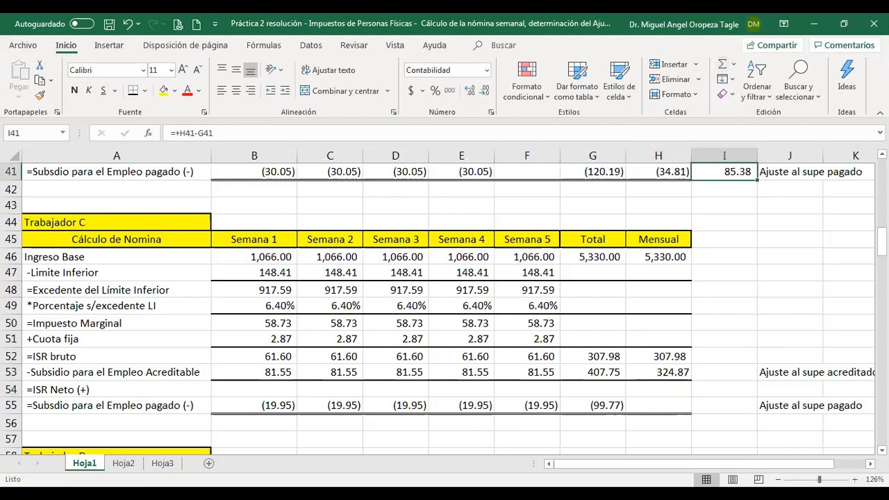
{"action": "key", "text": "ctrl+c"}
{"action": "left_click", "coordinate": [725, 326]}
{"action": "left_click", "coordinate": [733, 373]}
{"action": "key", "text": "ctrl+v"}
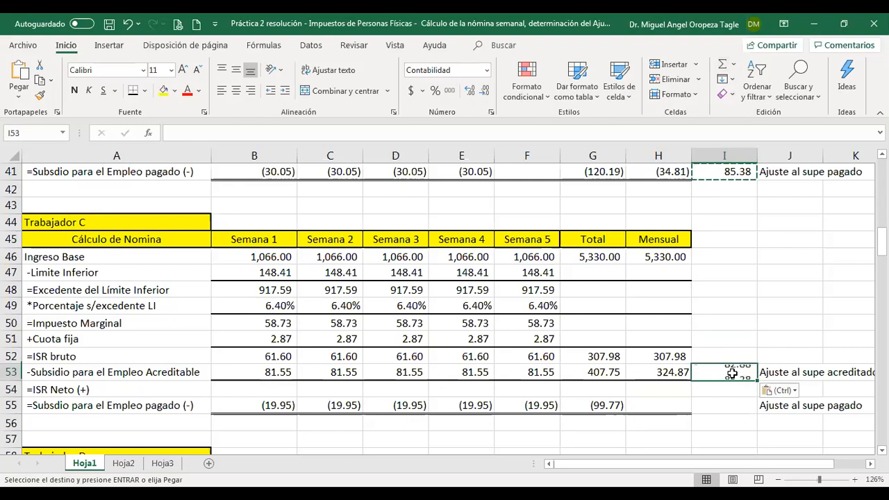
{"action": "key", "text": "Down"}
{"action": "key", "text": "Down"}
{"action": "key", "text": "Return"}
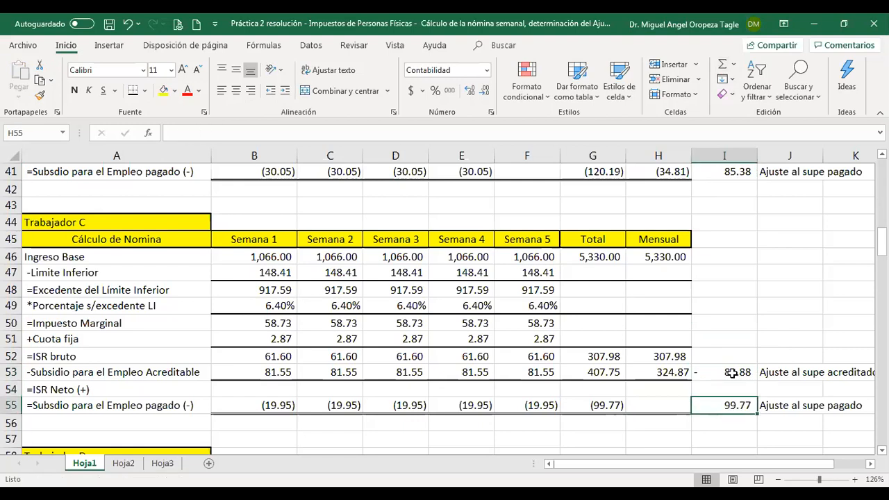
- Calculate Trabajador C's monthly subsidio pagado in H55 with the formula +H52-H53
{"action": "key", "text": "Left"}
{"action": "type", "text": "+"}
{"action": "key", "text": "Up"}
{"action": "key", "text": "Up"}
{"action": "key", "text": "Up"}
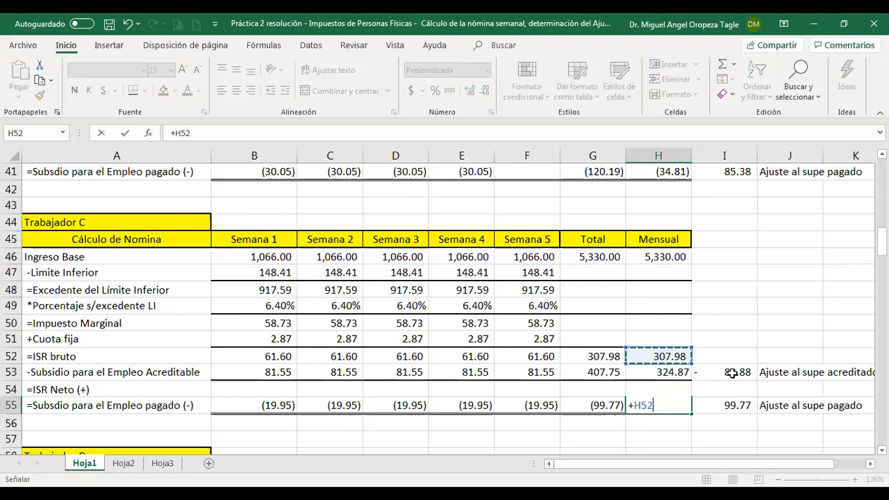
{"action": "type", "text": "-"}
{"action": "key", "text": "Up"}
{"action": "key", "text": "Up"}
{"action": "key", "text": "Return"}
- Clear Trabajador C's Semana 5 Subsidio para el Empleo Acreditable in F53
{"action": "key", "text": "Up"}
{"action": "key", "text": "Up"}
{"action": "key", "text": "Up"}
{"action": "key", "text": "Left"}
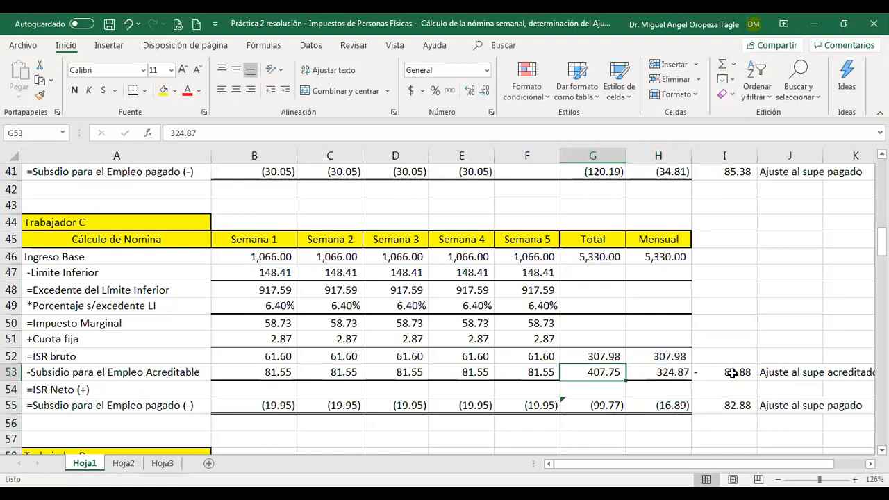
{"action": "key", "text": "Left"}
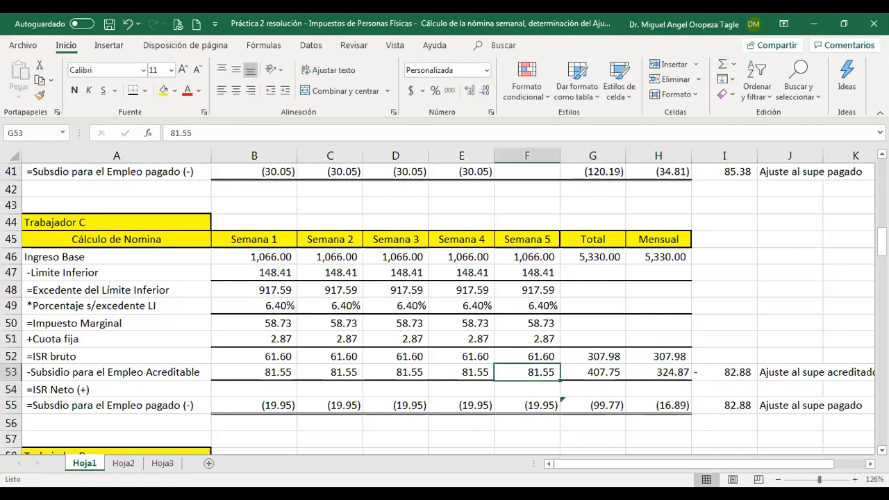
{"action": "key", "text": "Delete"}
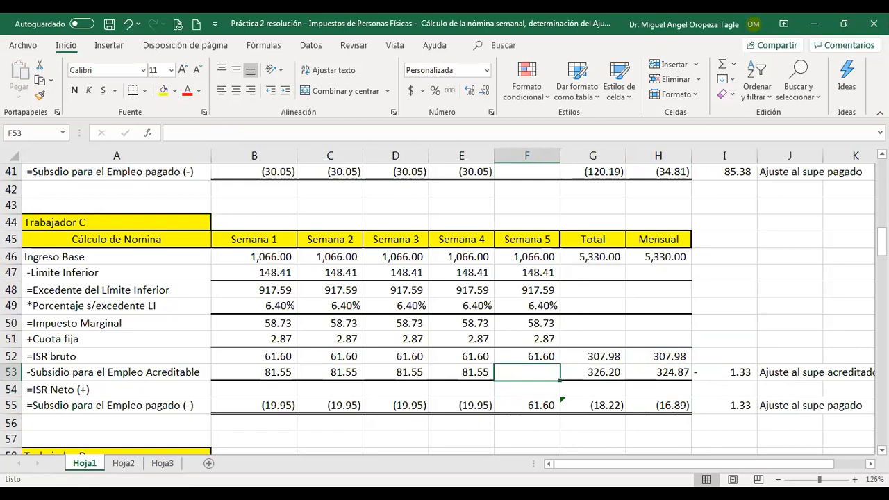
- Calculate Trabajador C's Semana 5 ISR Neto in F54 as F52-F53, and clear the subsidio pagado in F55
{"action": "key", "text": "Down"}
{"action": "type", "text": "+"}
{"action": "key", "text": "Up"}
{"action": "key", "text": "Up"}
{"action": "type", "text": "-"}
{"action": "key", "text": "Up"}
{"action": "key", "text": "Return"}
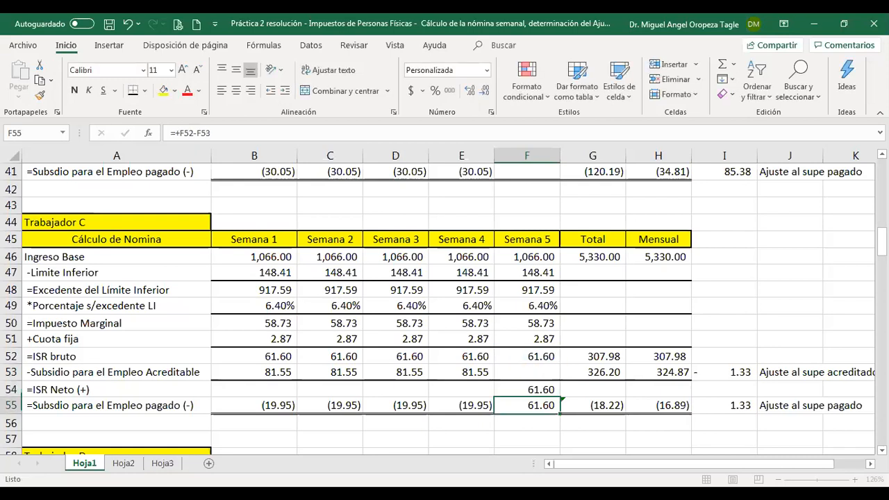
{"action": "key", "text": "Delete"}
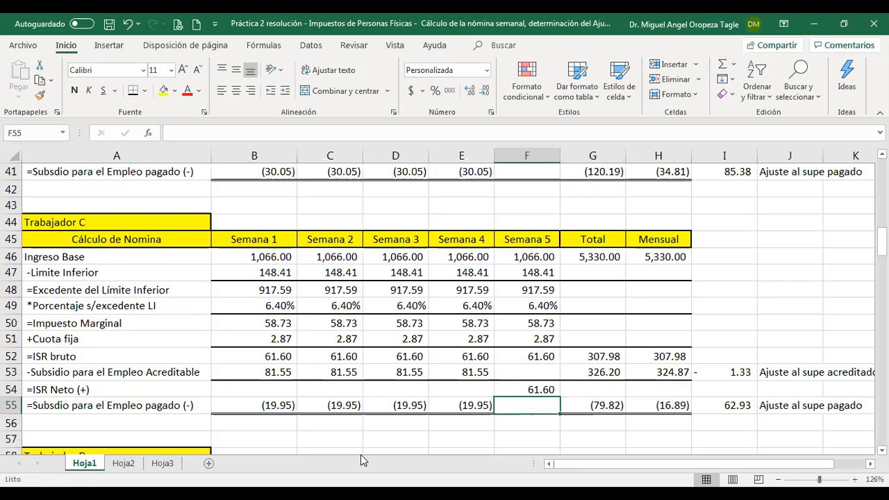
- Link worker C's ISR Neto in C120 of the period 5 payroll to F54
{"action": "scroll", "coordinate": [416, 442], "scroll_direction": "down", "scroll_amount": 7}
{"action": "scroll", "coordinate": [416, 442], "scroll_direction": "down", "scroll_amount": 19}
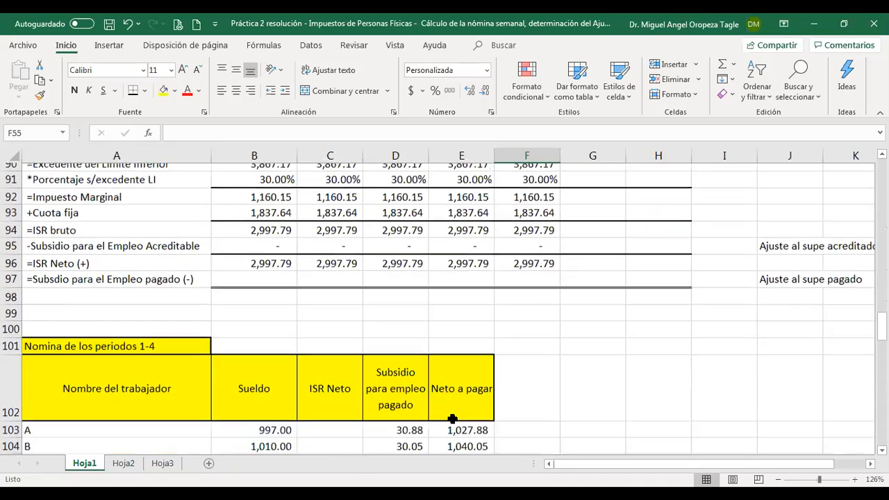
{"action": "scroll", "coordinate": [457, 413], "scroll_direction": "up", "scroll_amount": 2}
{"action": "left_click", "coordinate": [345, 338]}
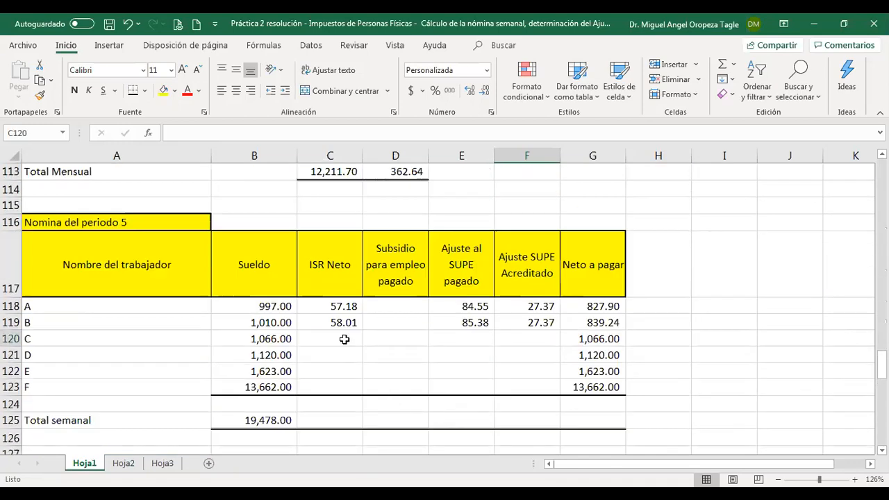
{"action": "type", "text": "+"}
{"action": "scroll", "coordinate": [327, 379], "scroll_direction": "up", "scroll_amount": 3}
{"action": "scroll", "coordinate": [327, 378], "scroll_direction": "down", "scroll_amount": 3}
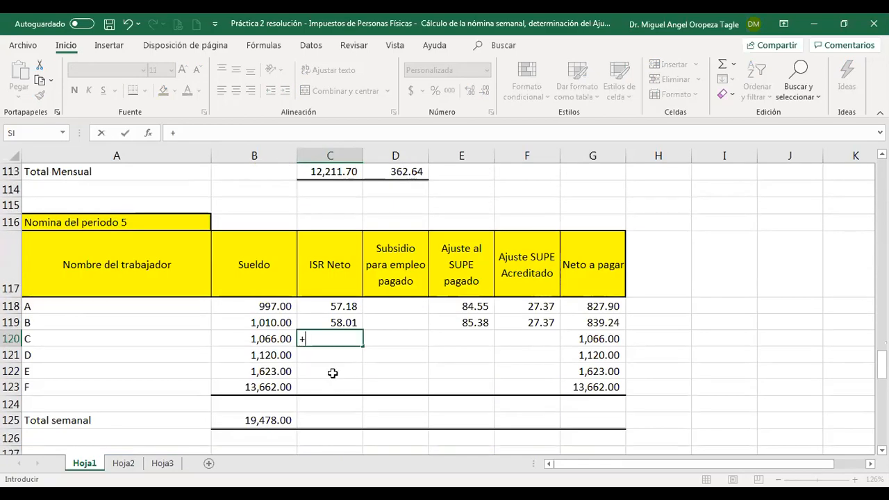
{"action": "scroll", "coordinate": [328, 379], "scroll_direction": "up", "scroll_amount": 13}
{"action": "scroll", "coordinate": [487, 362], "scroll_direction": "up", "scroll_amount": 11}
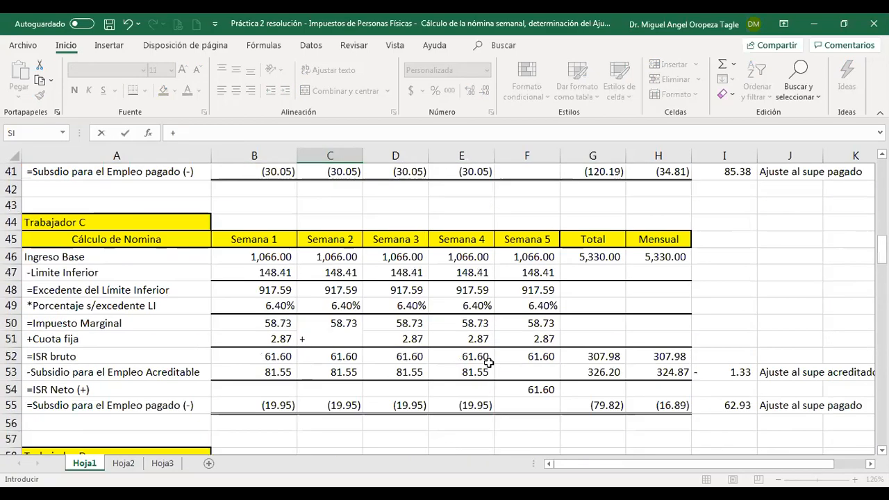
{"action": "left_click", "coordinate": [536, 390]}
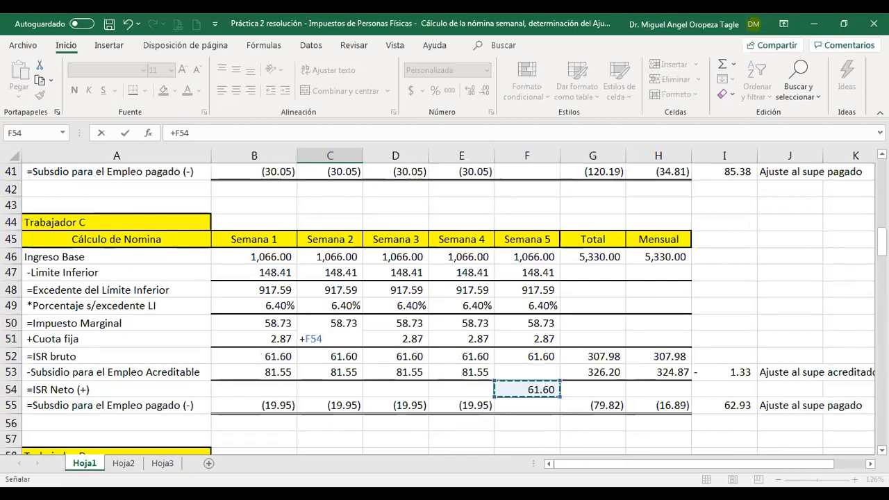
{"action": "key", "text": "Return"}
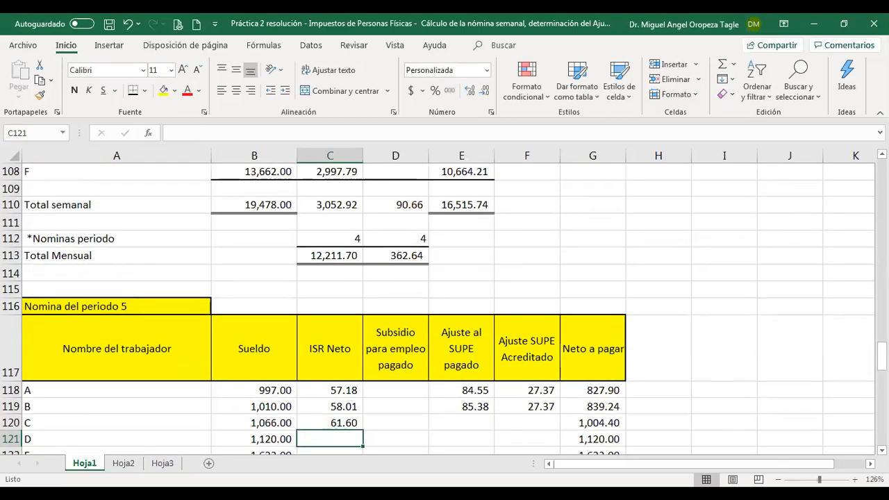
- Link worker C's Ajuste al SUPE pagado in E120 of the period 5 payroll to I55
{"action": "key", "text": "Right"}
{"action": "key", "text": "Right"}
{"action": "key", "text": "Up"}
{"action": "type", "text": "+"}
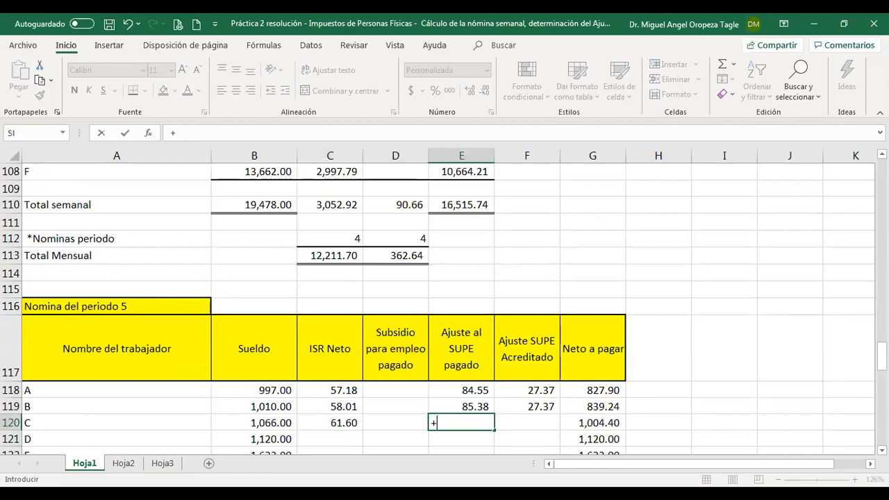
{"action": "scroll", "coordinate": [741, 398], "scroll_direction": "up", "scroll_amount": 11}
{"action": "scroll", "coordinate": [741, 398], "scroll_direction": "up", "scroll_amount": 9}
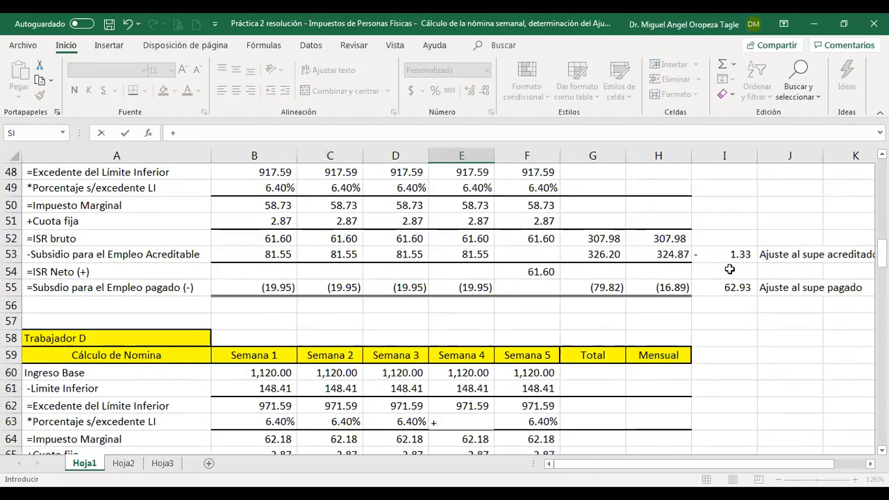
{"action": "left_click", "coordinate": [733, 254]}
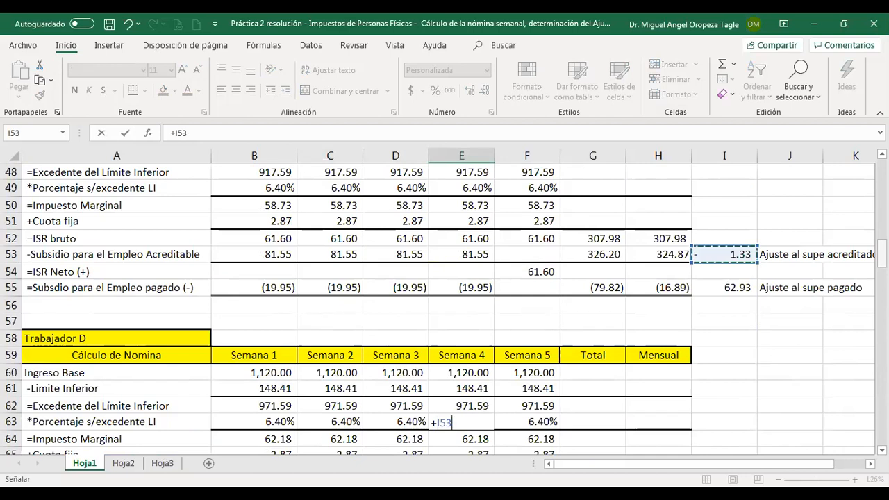
{"action": "key", "text": "Down"}
{"action": "key", "text": "Down"}
{"action": "key", "text": "Return"}
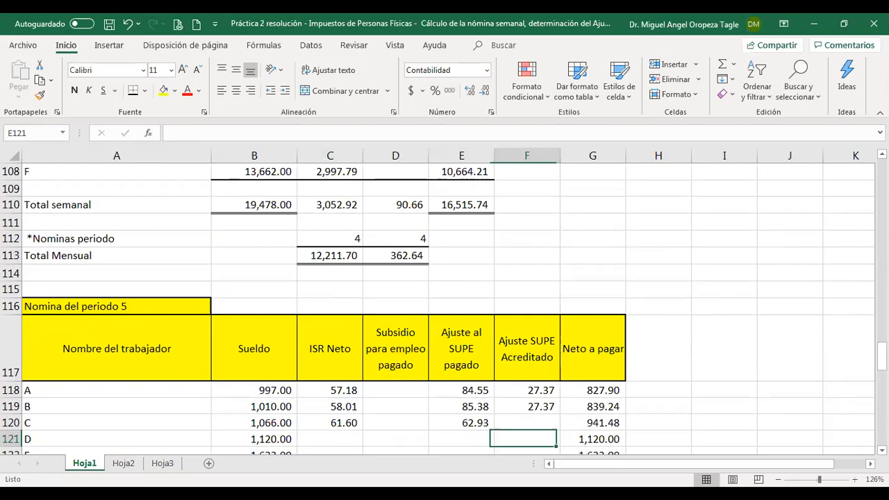
- Fill worker C's Ajuste SUPE Acreditado in F120 with the sign-reversed reference -I53
{"action": "type", "text": "-"}
{"action": "scroll", "coordinate": [776, 328], "scroll_direction": "up", "scroll_amount": 7}
{"action": "scroll", "coordinate": [776, 329], "scroll_direction": "up", "scroll_amount": 13}
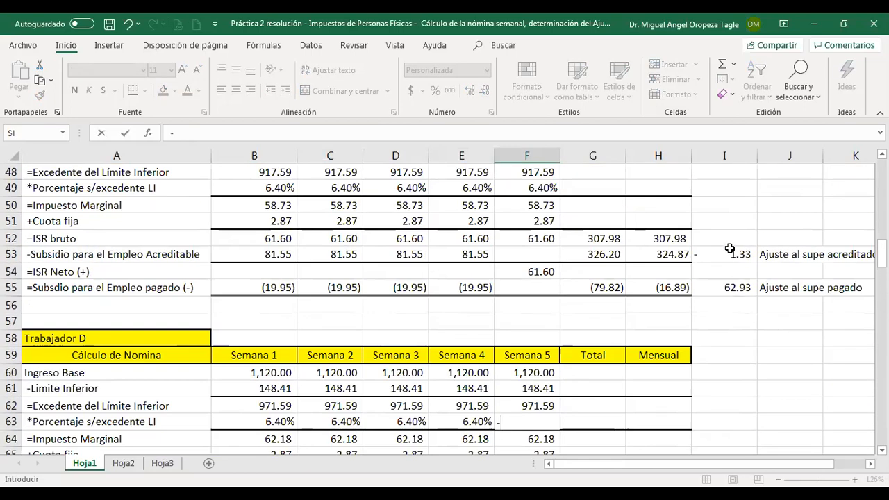
{"action": "left_click", "coordinate": [729, 253]}
{"action": "key", "text": "Return"}
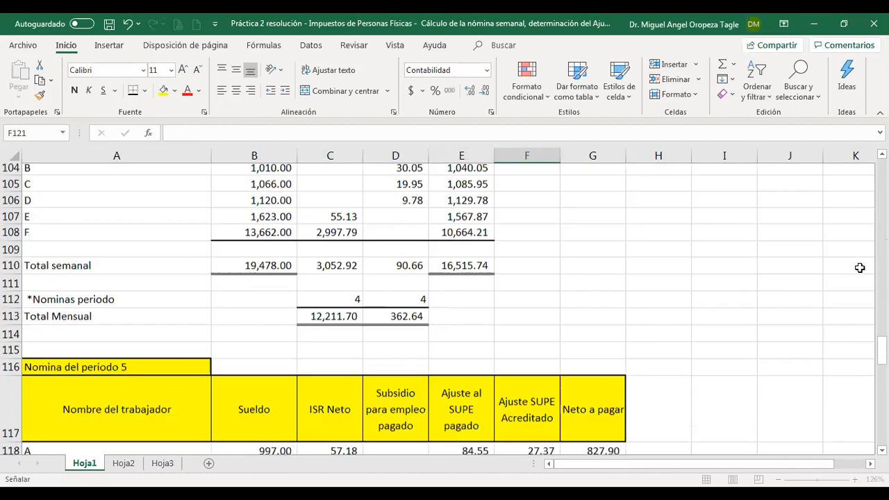
- Review the SUPE acreditado and SUPE pagado adjustments for workers A, B and C in the period 5 payroll
{"action": "key", "text": "Up"}
{"action": "key", "text": "Up"}
{"action": "key", "text": "Up"}
{"action": "key", "text": "Down"}
{"action": "key", "text": "Down"}
{"action": "key", "text": "Up"}
{"action": "key", "text": "Up"}
{"action": "key", "text": "Up"}
{"action": "key", "text": "Down"}
{"action": "key", "text": "Down"}
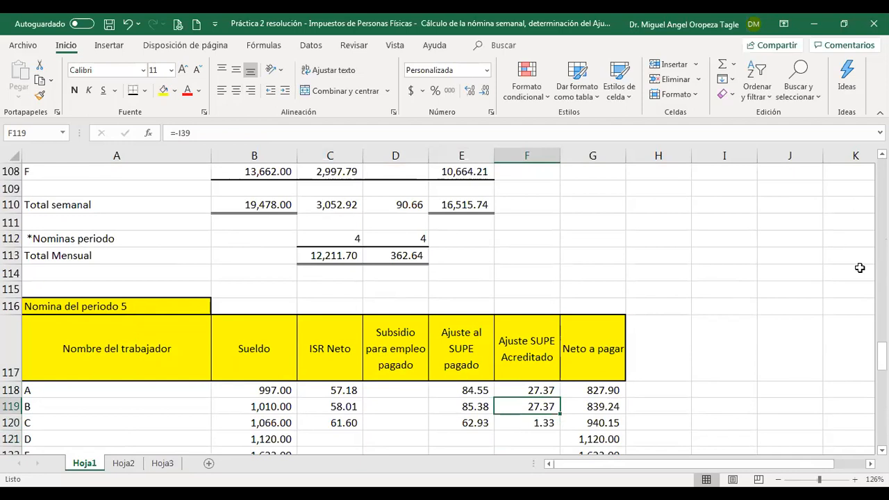
{"action": "key", "text": "Up"}
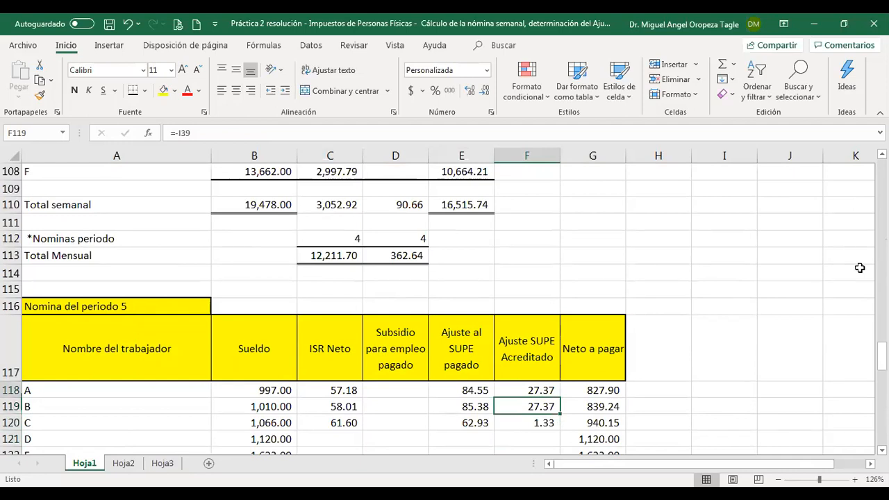
{"action": "key", "text": "Down"}
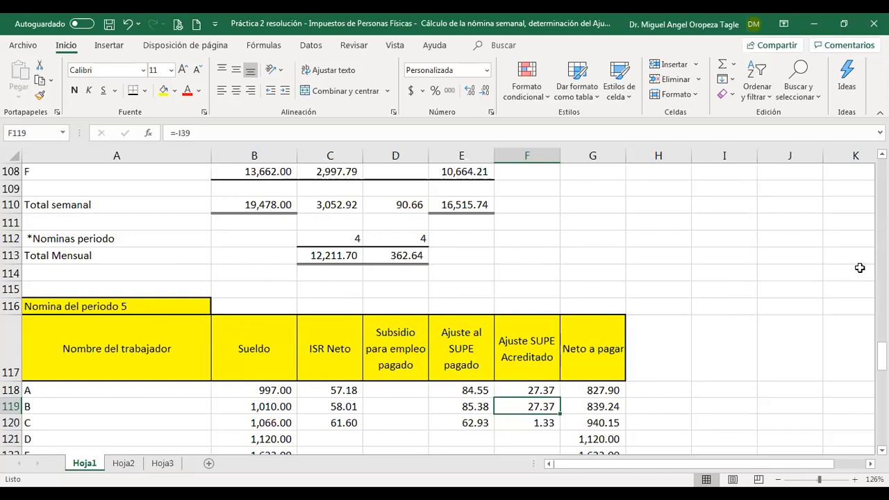
{"action": "key", "text": "Left"}
{"action": "key", "text": "Up"}
{"action": "key", "text": "Down"}
{"action": "key", "text": "Down"}
{"action": "key", "text": "Down"}
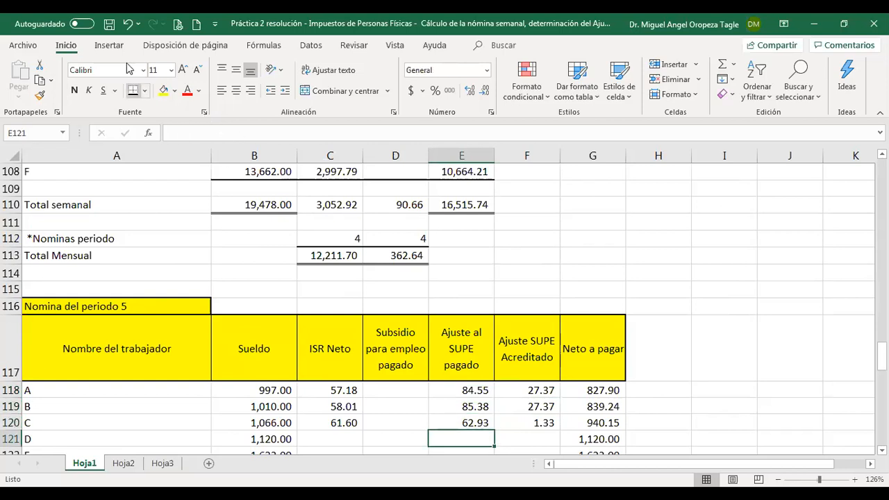
- Save the workbook and go to worker D's ISR Neto cell, C121, in the period 5 payroll
{"action": "left_click", "coordinate": [107, 25]}
{"action": "key", "text": "Left"}
{"action": "key", "text": "Left"}
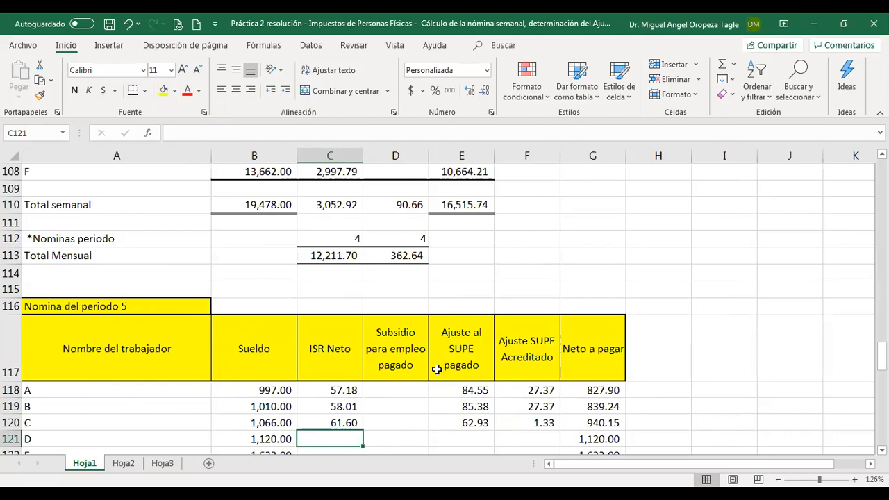
- Sum Trabajador D's Ingreso Base for the five weeks in the Total cell G60
{"action": "scroll", "coordinate": [234, 240], "scroll_direction": "up", "scroll_amount": 5}
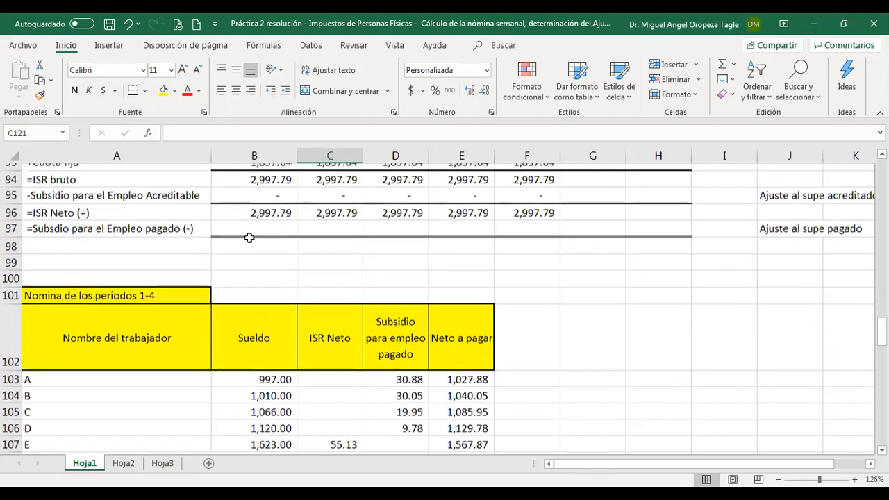
{"action": "scroll", "coordinate": [267, 222], "scroll_direction": "up", "scroll_amount": 12}
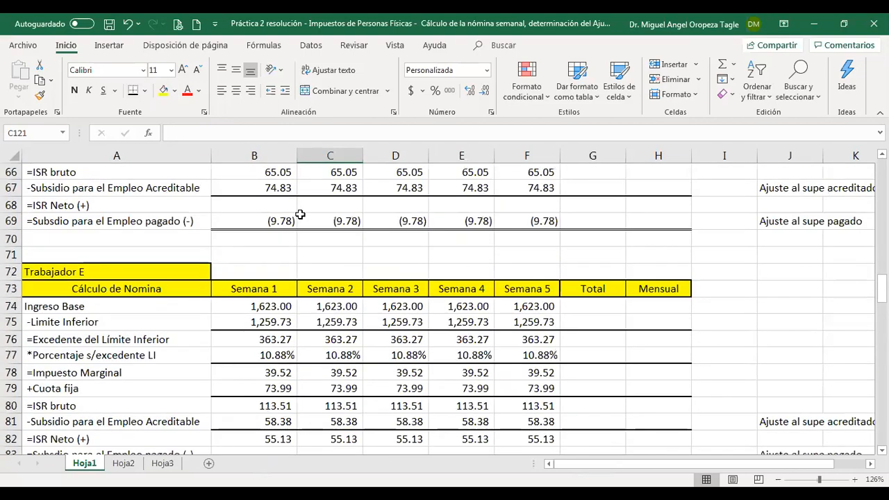
{"action": "scroll", "coordinate": [335, 223], "scroll_direction": "up", "scroll_amount": 3}
{"action": "scroll", "coordinate": [409, 288], "scroll_direction": "down", "scroll_amount": 2}
{"action": "scroll", "coordinate": [417, 288], "scroll_direction": "up", "scroll_amount": 2}
{"action": "scroll", "coordinate": [425, 289], "scroll_direction": "down", "scroll_amount": 2}
{"action": "left_click", "coordinate": [606, 274]}
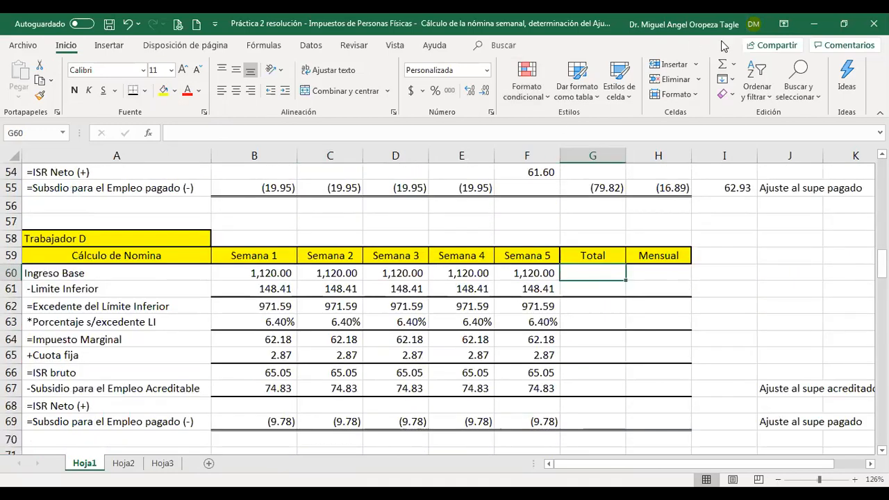
{"action": "left_click", "coordinate": [722, 67]}
{"action": "key", "text": "Return"}
- Sum Trabajador D's weekly ISR bruto in G66 and Subsidio para el Empleo Acreditable in G67
{"action": "left_click", "coordinate": [596, 371]}
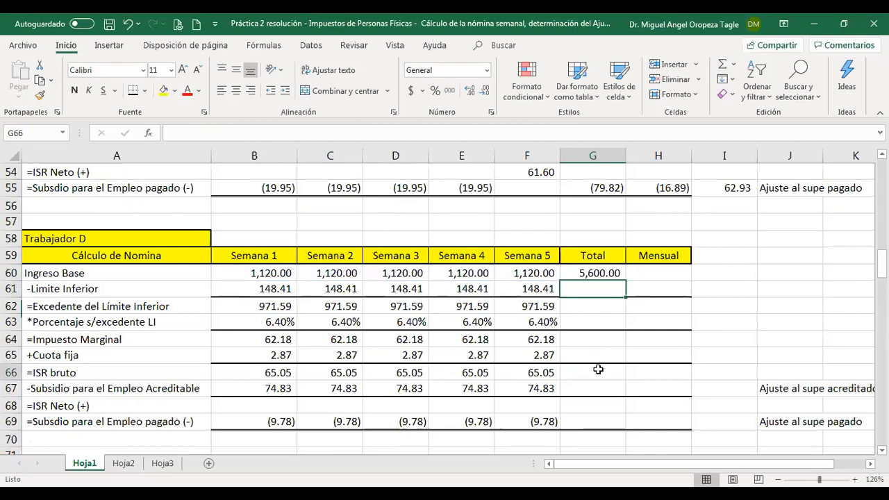
{"action": "left_click", "coordinate": [723, 66]}
{"action": "key", "text": "Return"}
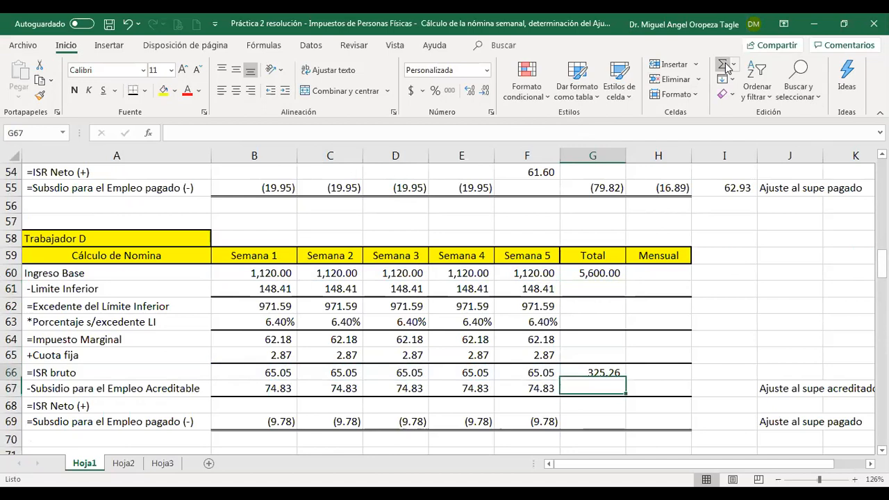
{"action": "key", "text": "Up"}
{"action": "key", "text": "Down"}
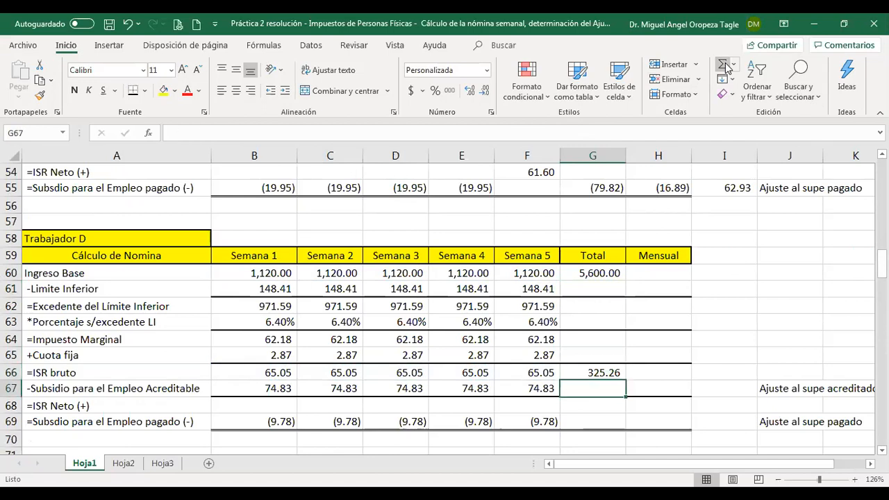
{"action": "left_click", "coordinate": [724, 66]}
{"action": "key", "text": "Return"}
{"action": "key", "text": "Down"}
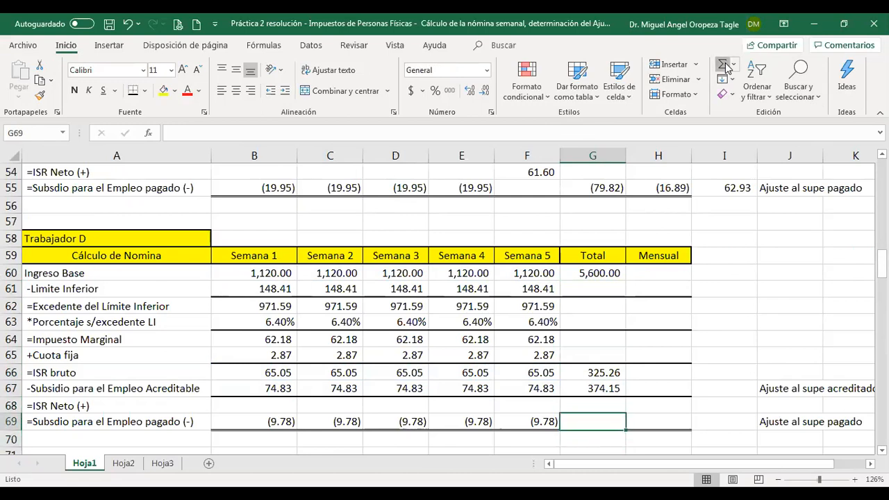
- Sum Trabajador D's weekly Subsidio para el Empleo pagado in G69 and link the Mensual Ingreso Base cell H60 to G60
{"action": "left_click", "coordinate": [723, 66]}
{"action": "key", "text": "Return"}
{"action": "key", "text": "Up"}
{"action": "key", "text": "Up"}
{"action": "key", "text": "Up"}
{"action": "key", "text": "Up"}
{"action": "key", "text": "Up"}
{"action": "key", "text": "Up"}
{"action": "key", "text": "Up"}
{"action": "key", "text": "Up"}
{"action": "key", "text": "Up"}
{"action": "key", "text": "Up"}
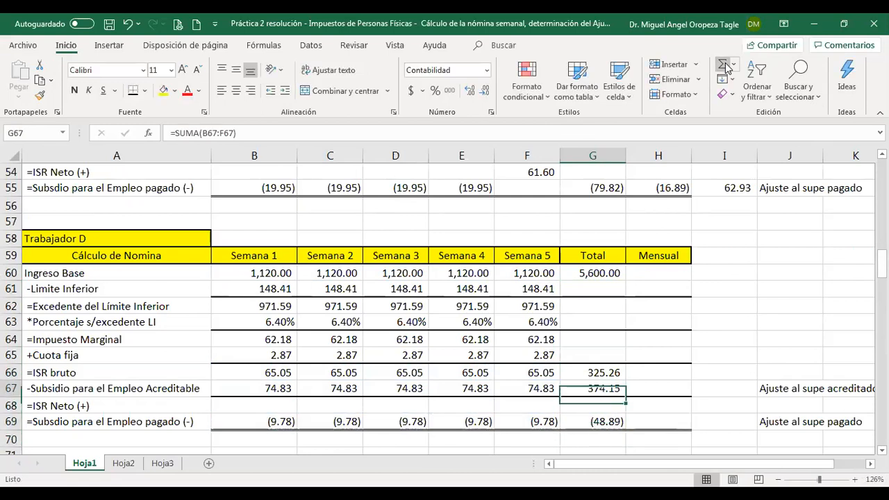
{"action": "key", "text": "Right"}
{"action": "type", "text": "=G60"}
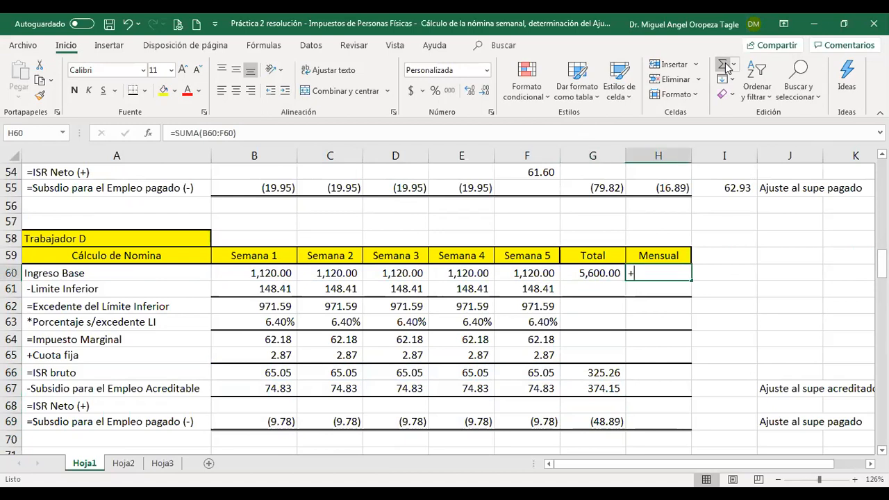
{"action": "key", "text": "Return"}
- Carry Trabajador D's ISR bruto total from G66 into the Mensual cell H66
{"action": "key", "text": "Down"}
{"action": "key", "text": "Down"}
{"action": "key", "text": "Down"}
{"action": "key", "text": "Down"}
{"action": "key", "text": "Down"}
{"action": "type", "text": "+"}
{"action": "key", "text": "Left"}
{"action": "key", "text": "Return"}
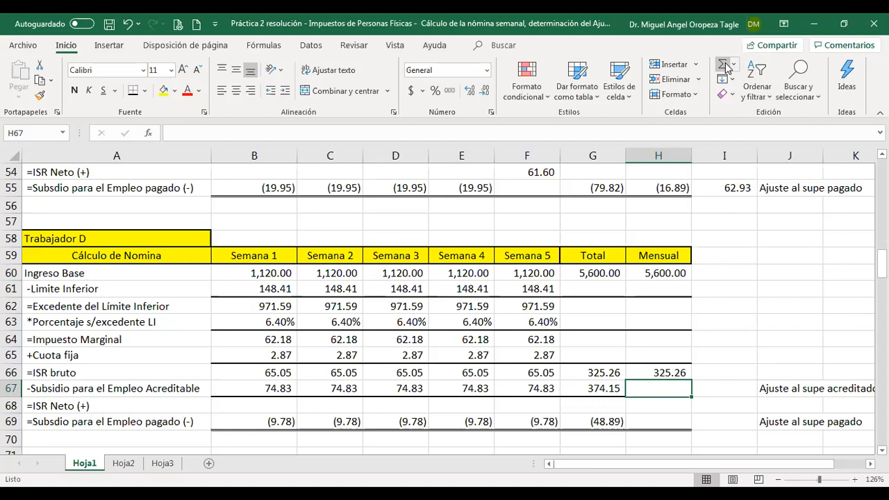
- Enter 294.63 as Trabajador D's monthly Subsidio para el Empleo Acreditable in H67
{"action": "key", "text": "ctrl+z"}
{"action": "type", "text": "294.63"}
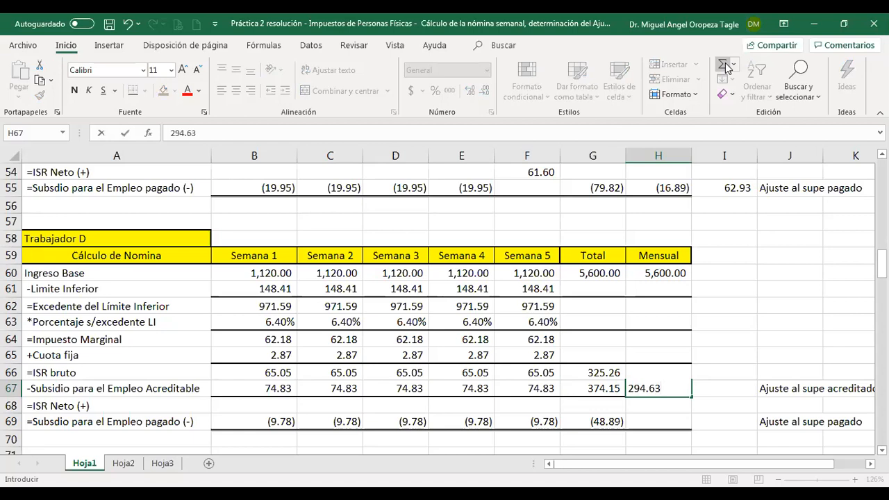
{"action": "key", "text": "Return"}
{"action": "key", "text": "Down"}
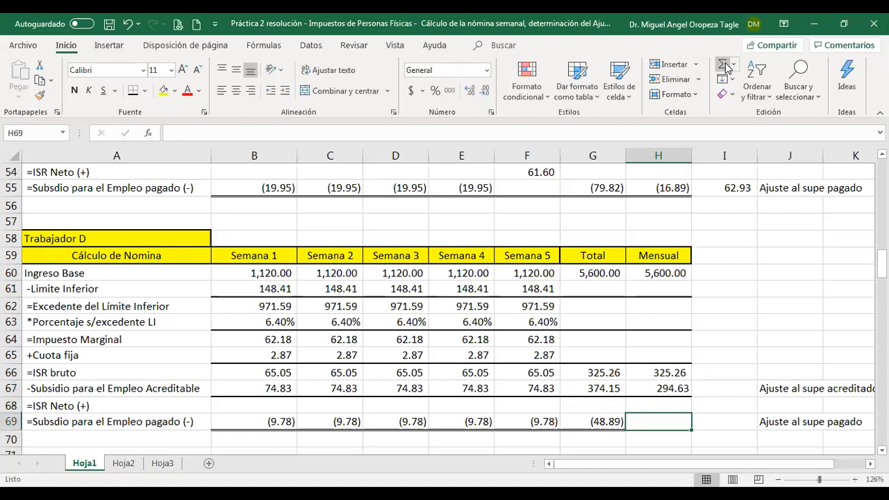
- Calculate Trabajador D's monthly ISR Neto in H68 with the formula +H66-H67
{"action": "key", "text": "Up"}
{"action": "key", "text": "Up"}
{"action": "type", "text": "+"}
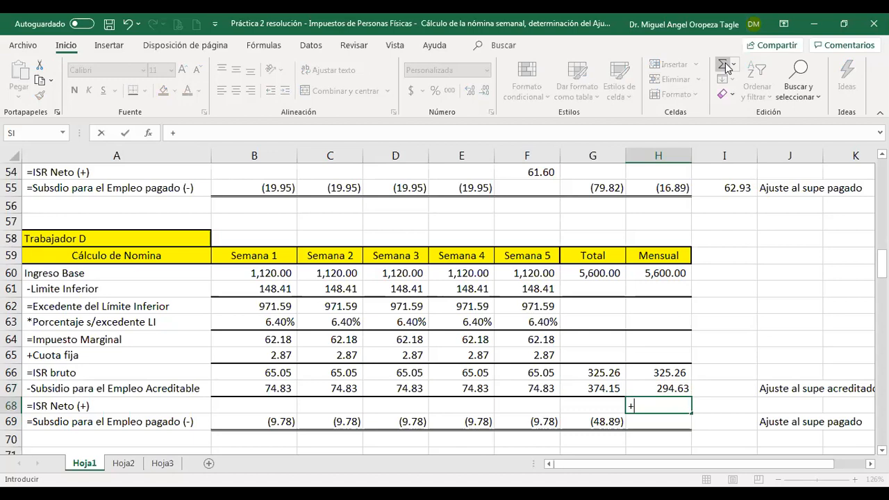
{"action": "key", "text": "Up"}
{"action": "key", "text": "Up"}
{"action": "type", "text": "-"}
{"action": "key", "text": "Up"}
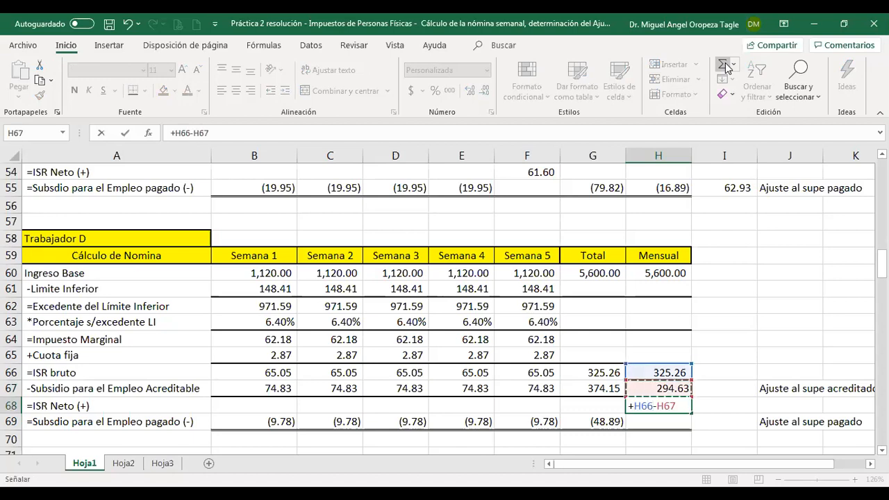
{"action": "key", "text": "Return"}
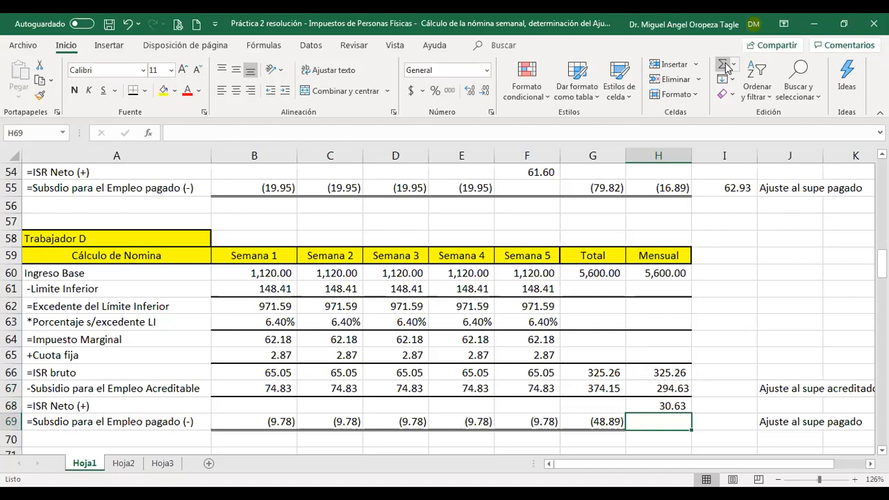
- Copy the adjustment formula in I55 to Trabajador D's supe acreditado and supe pagado adjustment cells, I67 and I69
{"action": "key", "text": "Up"}
{"action": "key", "text": "Up"}
{"action": "key", "text": "Up"}
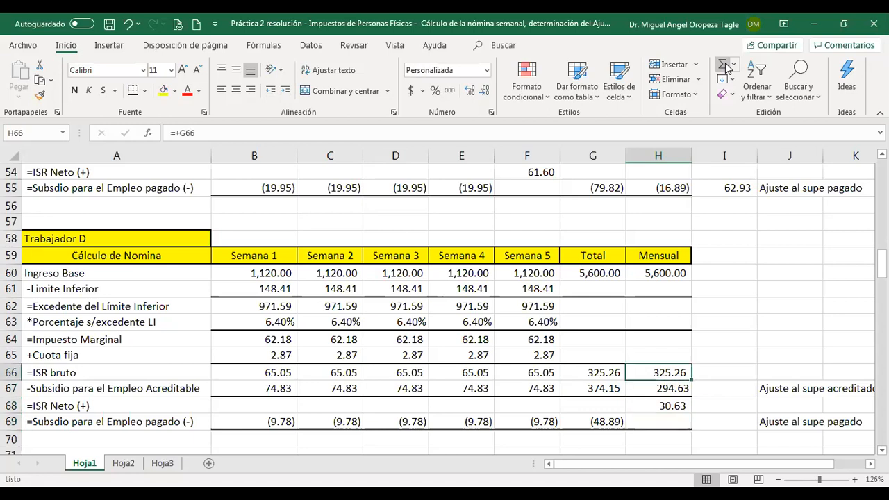
{"action": "key", "text": "Left"}
{"action": "key", "text": "Right"}
{"action": "key", "text": "Up"}
{"action": "key", "text": "Up"}
{"action": "key", "text": "Up"}
{"action": "key", "text": "Up"}
{"action": "key", "text": "Up"}
{"action": "key", "text": "Up"}
{"action": "key", "text": "Up"}
{"action": "key", "text": "Up"}
{"action": "key", "text": "Up"}
{"action": "key", "text": "Up"}
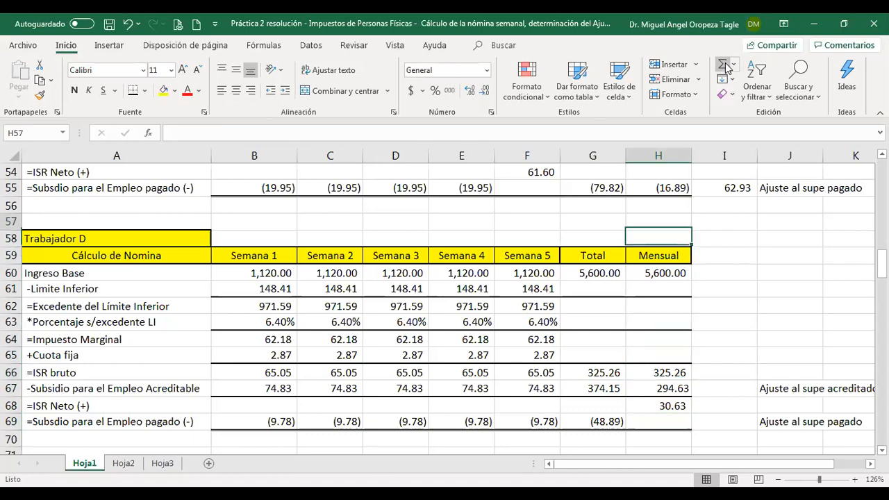
{"action": "key", "text": "Right"}
{"action": "key", "text": "Up"}
{"action": "key", "text": "ctrl+c"}
{"action": "key", "text": "Down"}
{"action": "key", "text": "Down"}
{"action": "key", "text": "Down"}
{"action": "key", "text": "Down"}
{"action": "key", "text": "Down"}
{"action": "key", "text": "Down"}
{"action": "key", "text": "Down"}
{"action": "key", "text": "Down"}
{"action": "key", "text": "Down"}
{"action": "key", "text": "Down"}
{"action": "key", "text": "Down"}
{"action": "key", "text": "Down"}
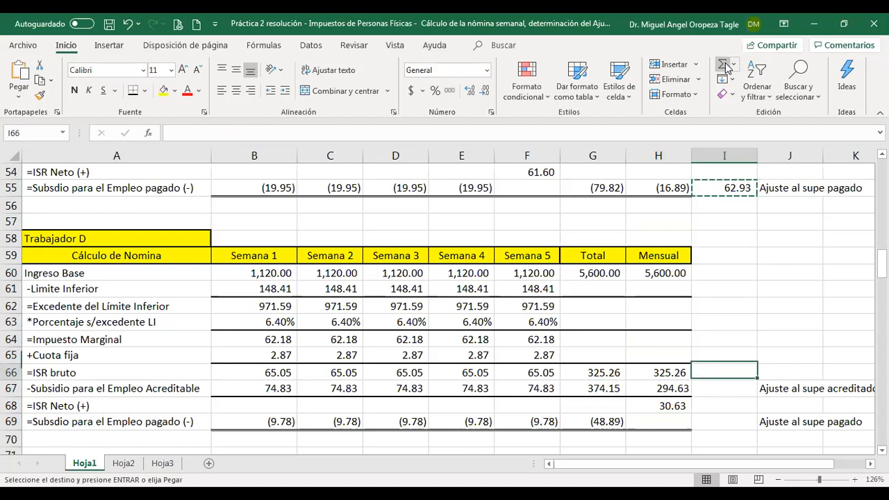
{"action": "key", "text": "ctrl+v"}
{"action": "key", "text": "Down"}
{"action": "key", "text": "Down"}
{"action": "key", "text": "ctrl+v"}
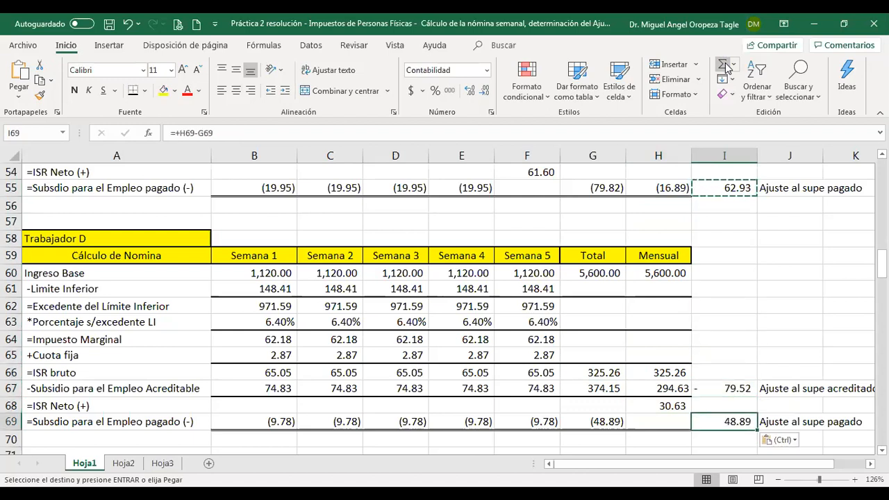
- Clear Trabajador D's Semana 5 Subsidio para el Empleo Acreditable in F67
{"action": "key", "text": "Up"}
{"action": "key", "text": "Up"}
{"action": "key", "text": "Up"}
{"action": "key", "text": "Down"}
{"action": "key", "text": "Down"}
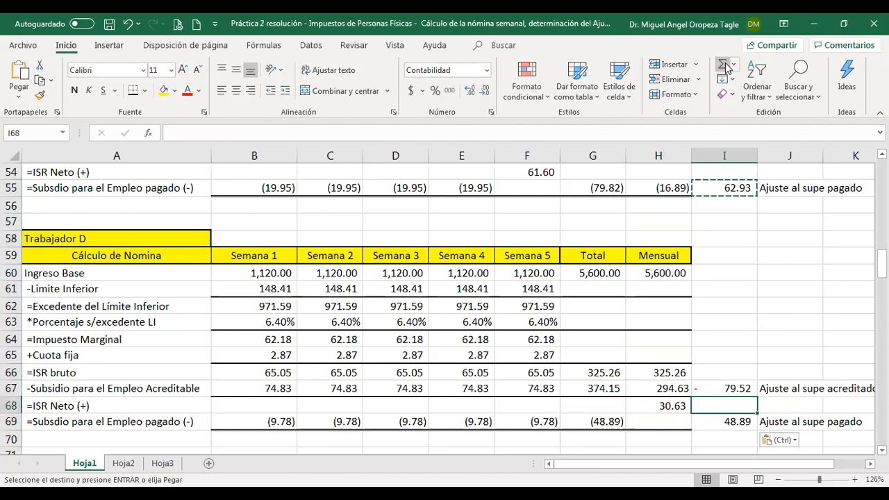
{"action": "key", "text": "Left"}
{"action": "key", "text": "Up"}
{"action": "key", "text": "Left"}
{"action": "key", "text": "Left"}
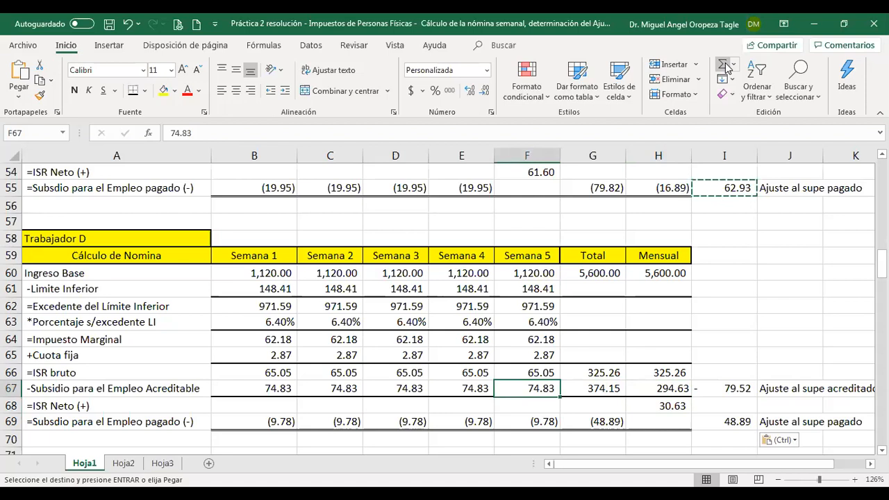
{"action": "key", "text": "Escape"}
{"action": "key", "text": "Delete"}
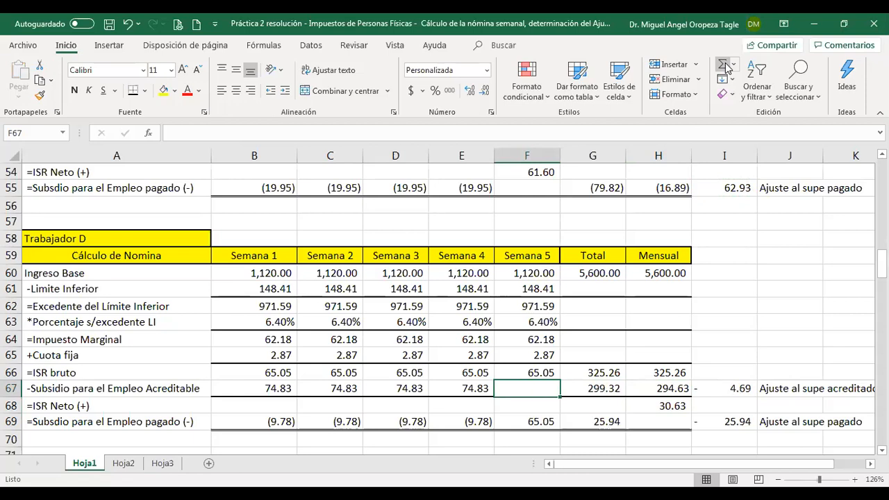
- Calculate Trabajador D's Semana 5 ISR Neto in F68 as +F66-F67 and clear the Subsidio pagado cell F69
{"action": "key", "text": "Down"}
{"action": "type", "text": "+"}
{"action": "key", "text": "Up"}
{"action": "key", "text": "Up"}
{"action": "type", "text": "-"}
{"action": "key", "text": "Up"}
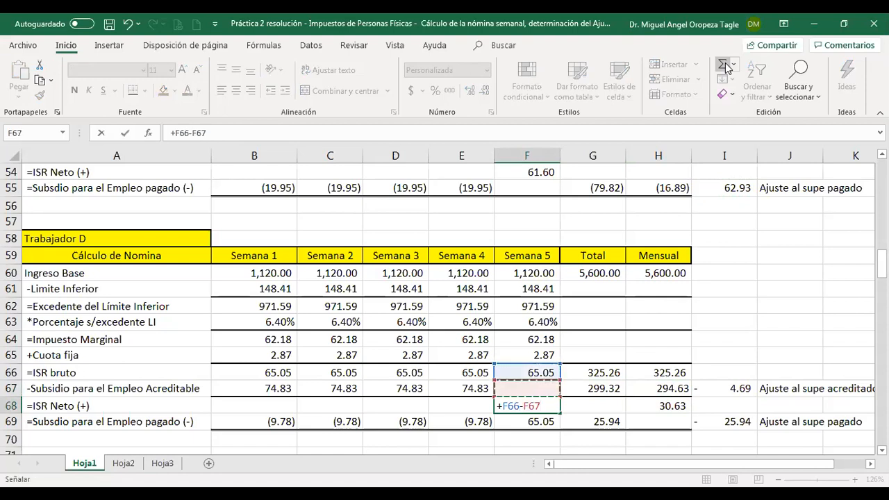
{"action": "key", "text": "Return"}
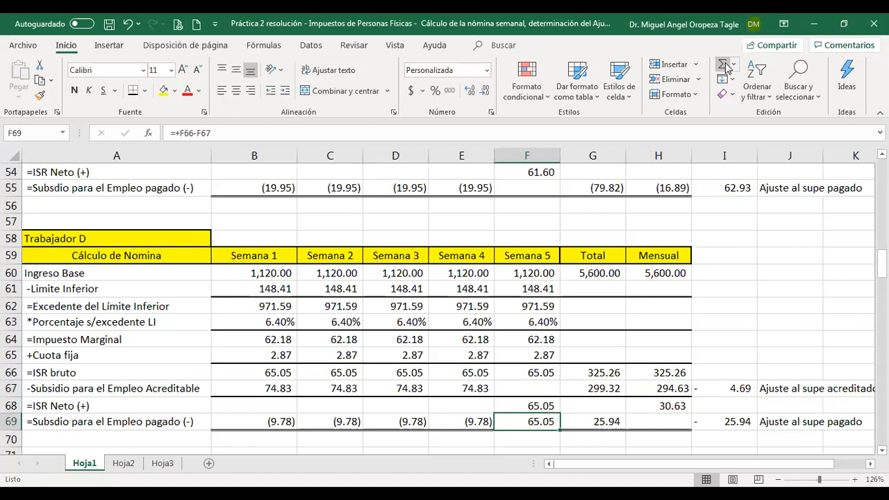
{"action": "key", "text": "Delete"}
{"action": "key", "text": "Up"}
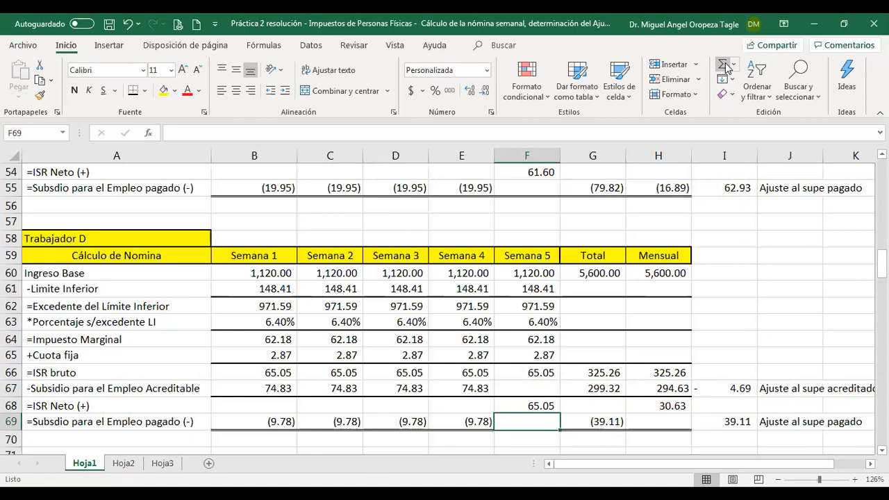
- Sum Trabajador D's weekly ISR Neto, B68:F68, in the Total cell G68
{"action": "key", "text": "Up"}
{"action": "key", "text": "Right"}
{"action": "key", "text": "Down"}
{"action": "key", "text": "Up"}
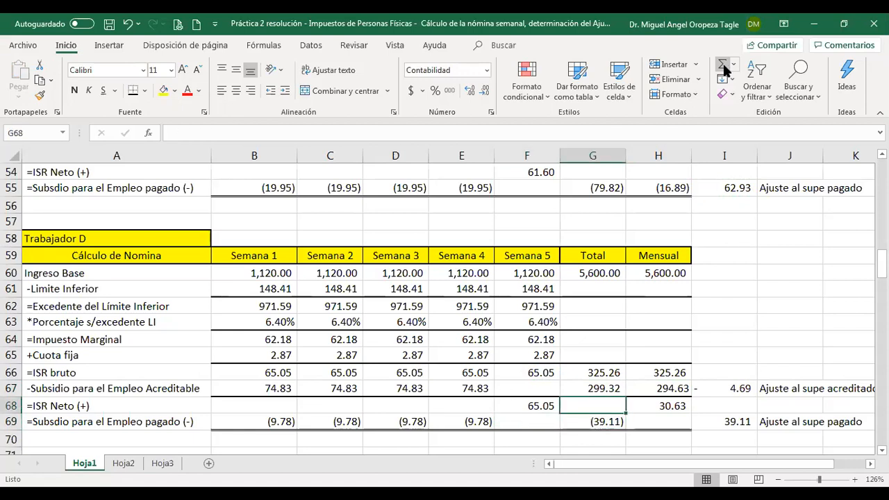
{"action": "left_click", "coordinate": [724, 69]}
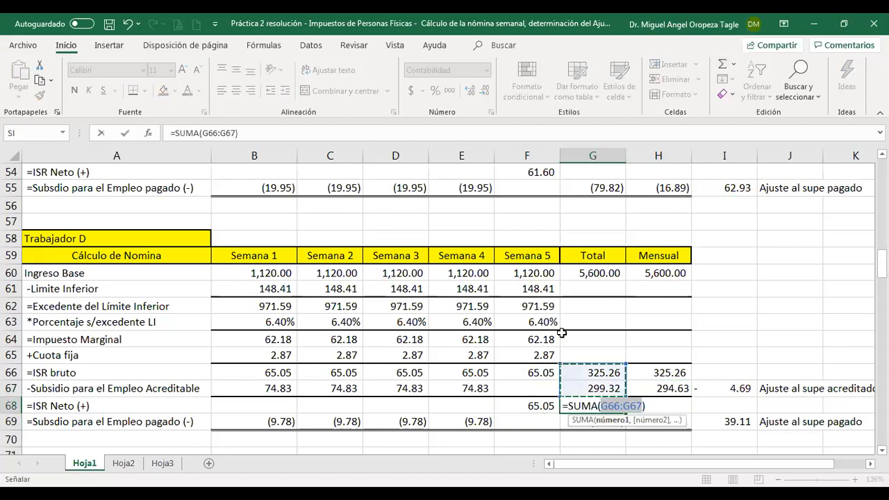
{"action": "left_click", "coordinate": [536, 404]}
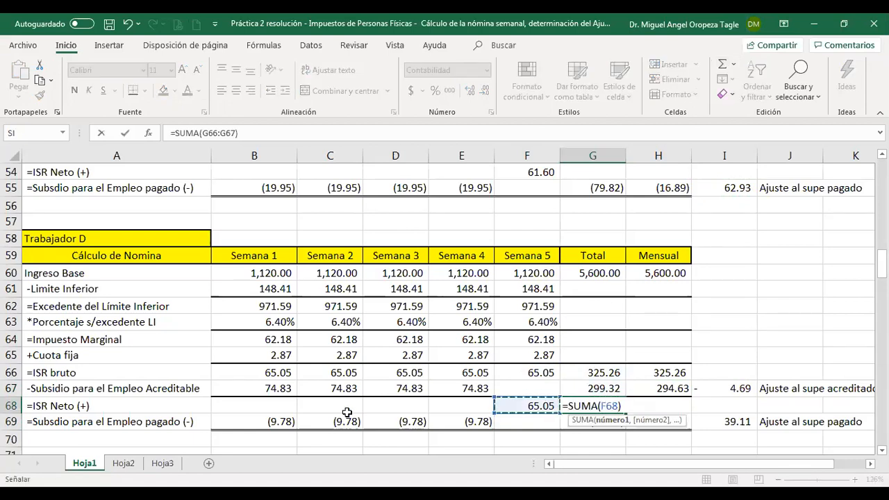
{"action": "left_click", "coordinate": [261, 407], "text": "shift"}
{"action": "key", "text": "Return"}
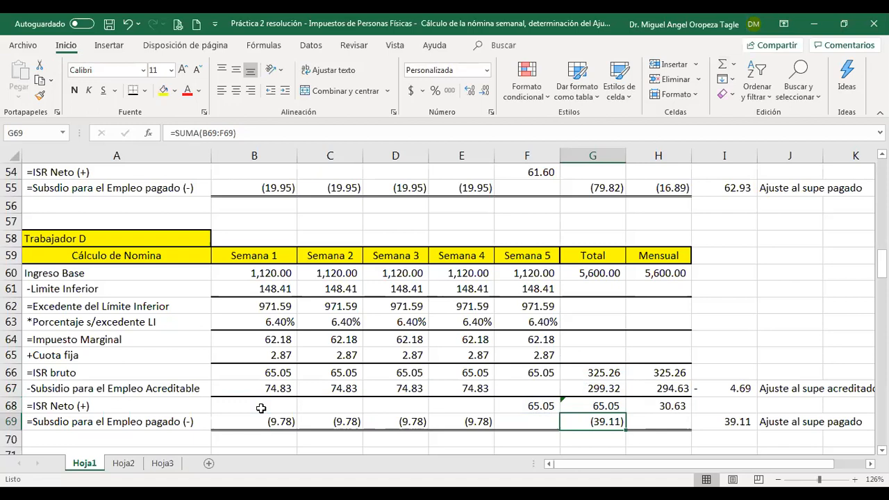
- Review Trabajador D's supe acreditado adjustment in I67 against the Total, Mensual and Semana 5 subsidy cells in row 67
{"action": "key", "text": "Up"}
{"action": "key", "text": "Right"}
{"action": "key", "text": "Right"}
{"action": "key", "text": "Up"}
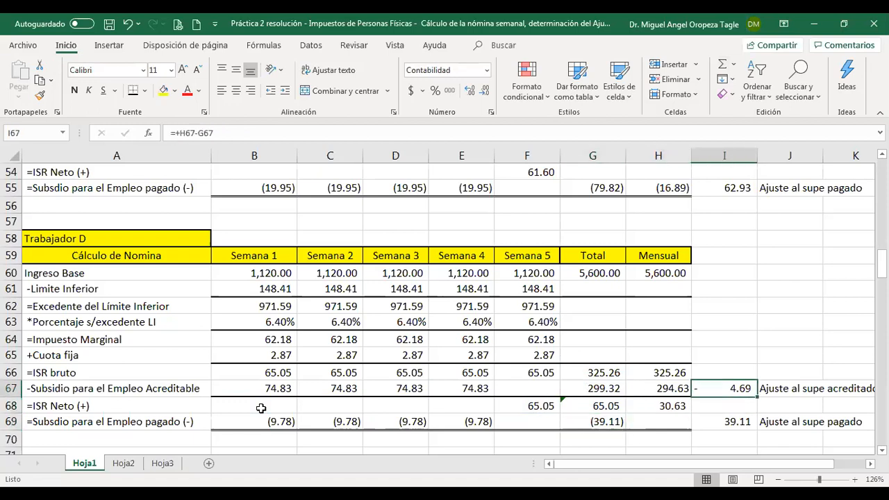
{"action": "key", "text": "Down"}
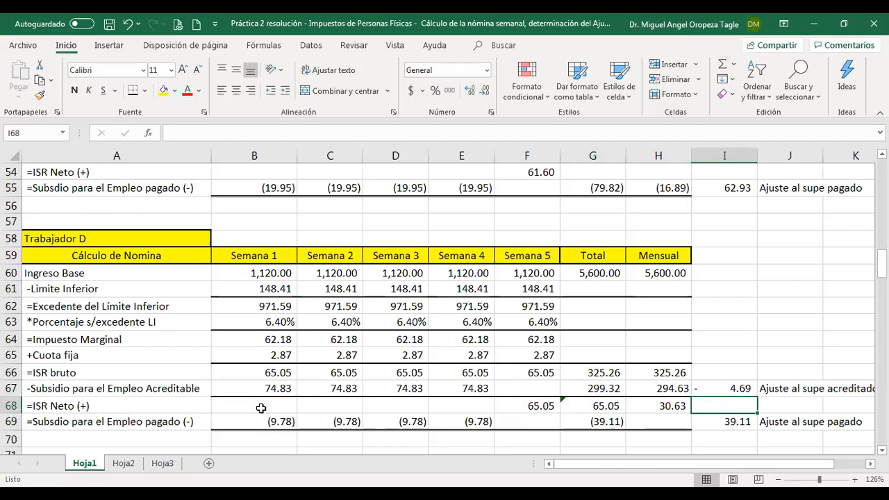
{"action": "key", "text": "Left"}
{"action": "key", "text": "Up"}
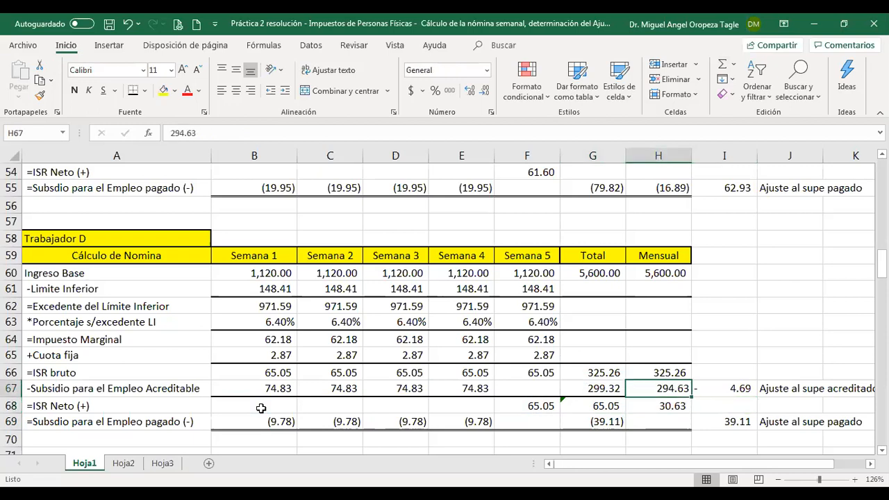
{"action": "key", "text": "Left"}
{"action": "key", "text": "Right"}
{"action": "key", "text": "Left"}
{"action": "key", "text": "Left"}
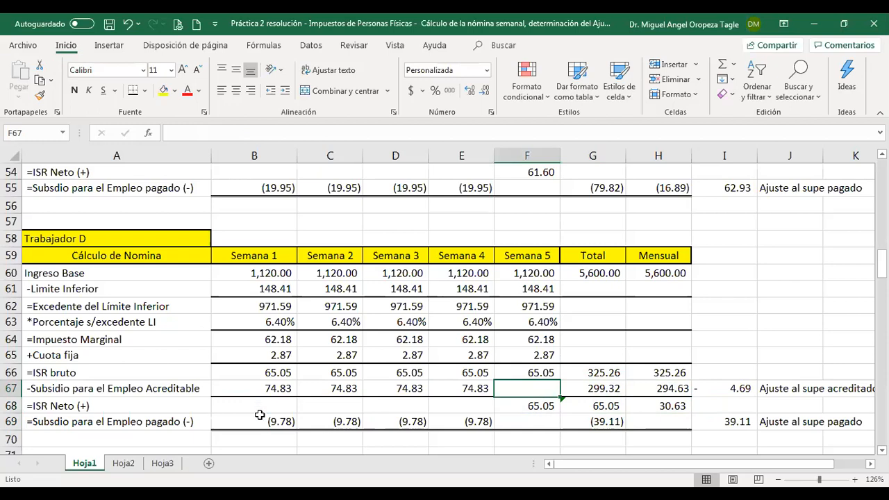
{"action": "scroll", "coordinate": [333, 408], "scroll_direction": "up", "scroll_amount": 1}
{"action": "scroll", "coordinate": [421, 408], "scroll_direction": "down", "scroll_amount": 1}
{"action": "scroll", "coordinate": [421, 408], "scroll_direction": "up", "scroll_amount": 1}
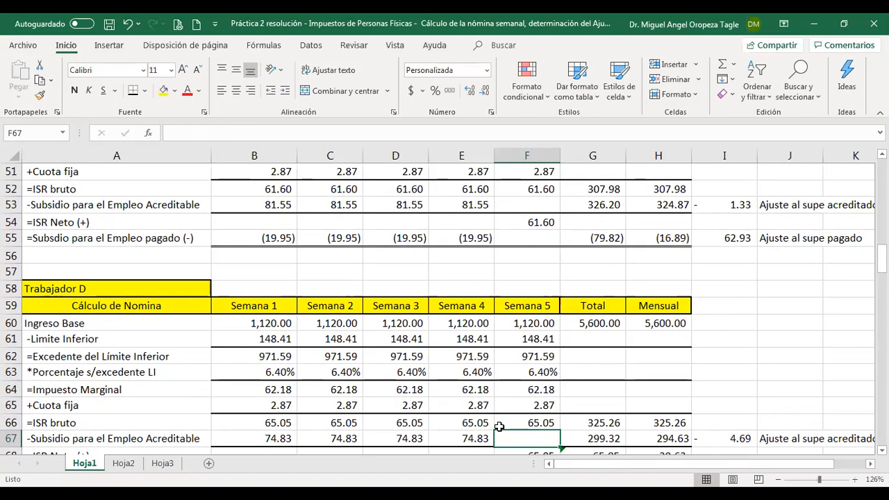
- Compare Trabajador D's Semana 5, Total and Mensual ISR Neto in row 68 and check the supe pagado adjustment in I69
{"action": "key", "text": "Down"}
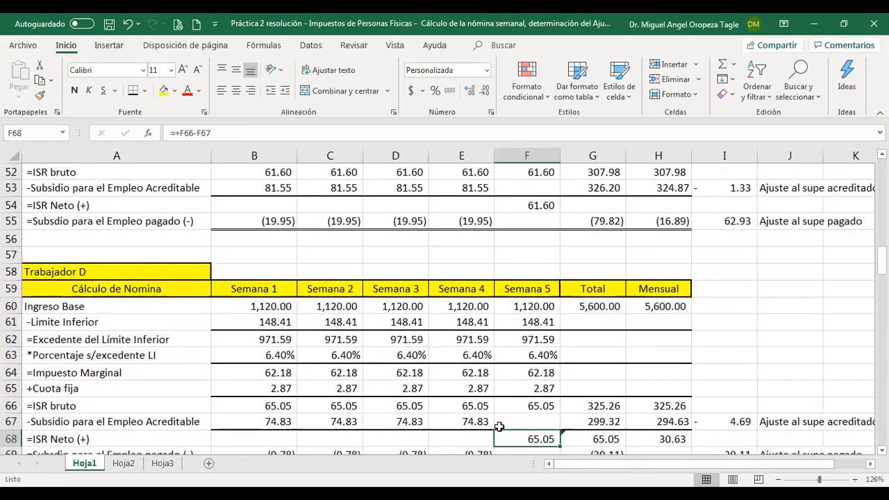
{"action": "scroll", "coordinate": [498, 425], "scroll_direction": "down", "scroll_amount": 1}
{"action": "key", "text": "Right"}
{"action": "key", "text": "Right"}
{"action": "key", "text": "Right"}
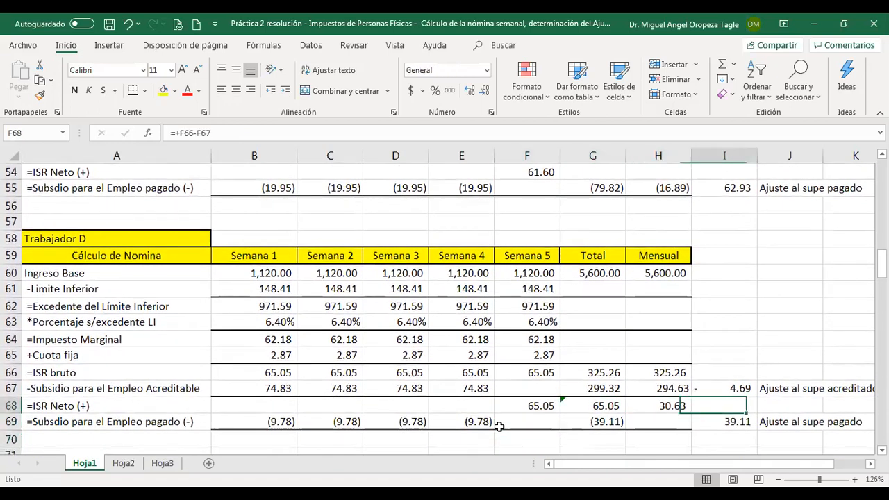
{"action": "key", "text": "Down"}
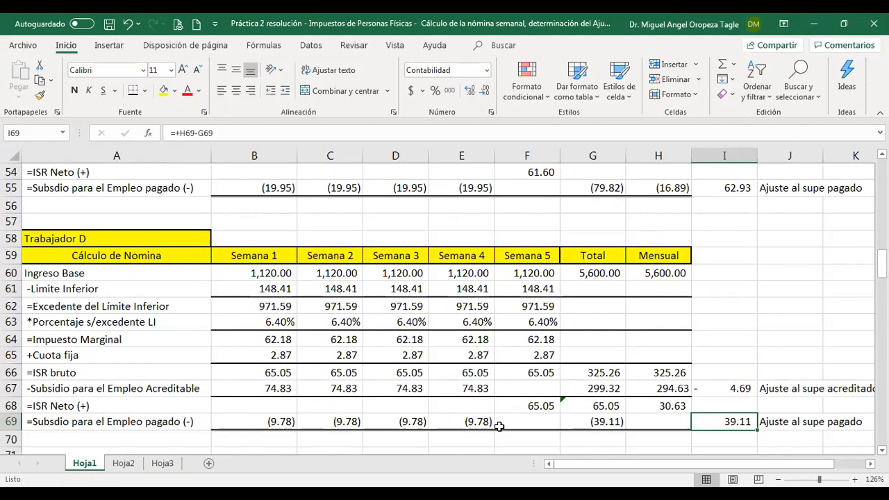
{"action": "key", "text": "Up"}
{"action": "key", "text": "Left"}
{"action": "key", "text": "Left"}
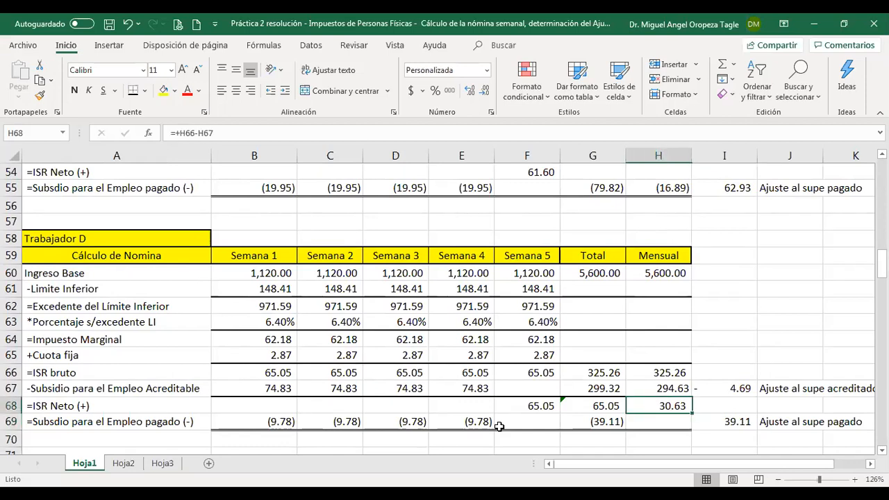
{"action": "key", "text": "Right"}
{"action": "key", "text": "Up"}
{"action": "key", "text": "Down"}
{"action": "key", "text": "Left"}
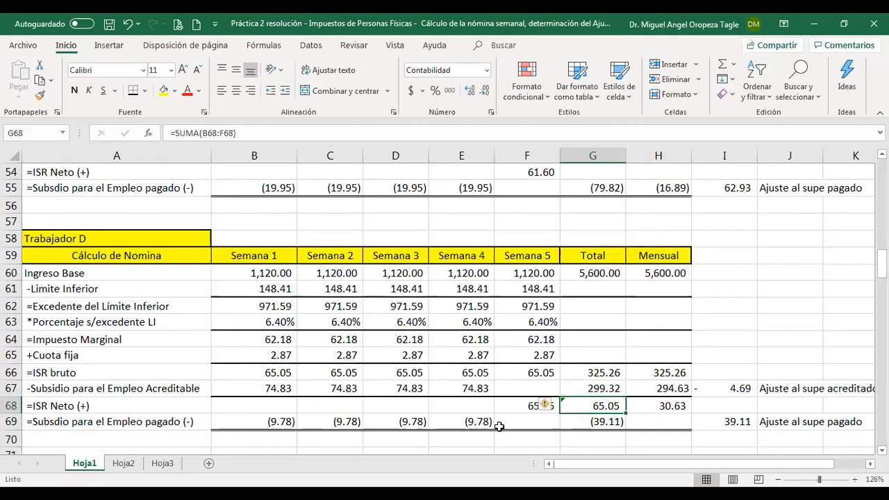
{"action": "key", "text": "Right"}
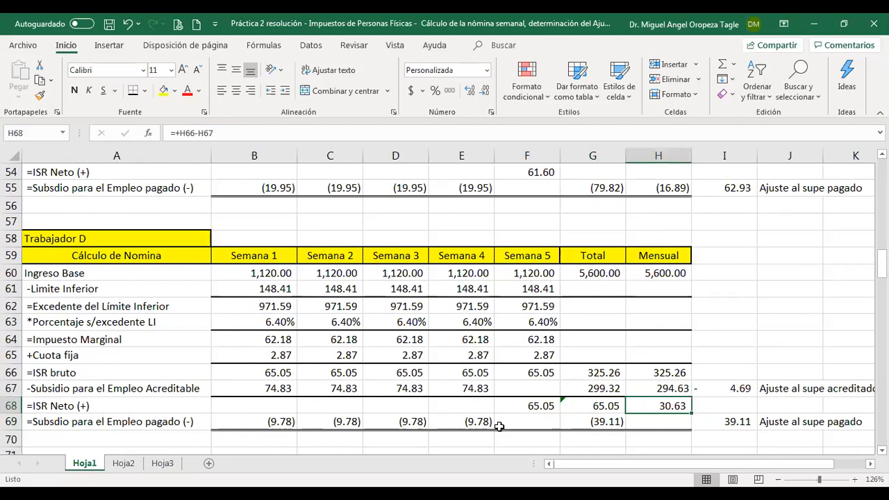
{"action": "key", "text": "Right"}
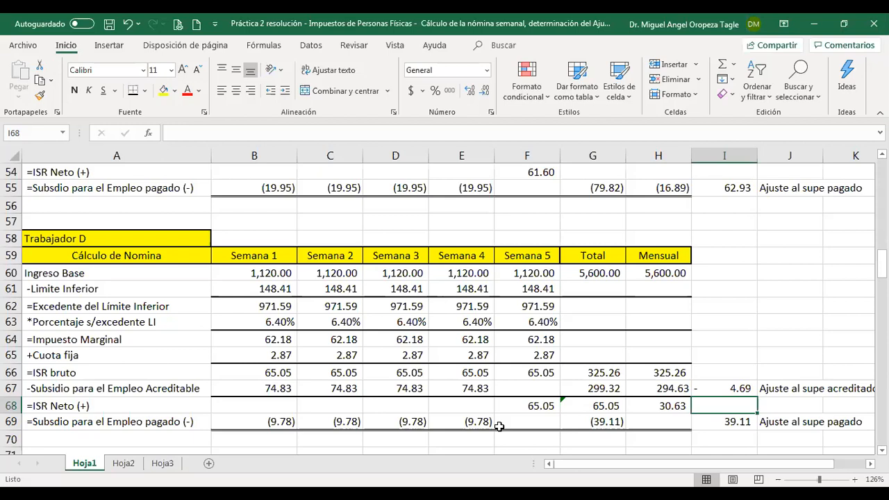
{"action": "key", "text": "Left"}
{"action": "key", "text": "Left"}
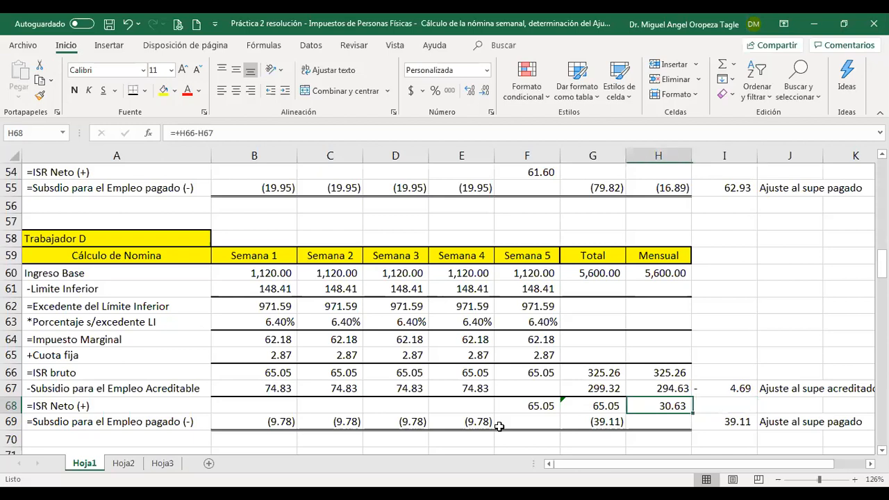
- Compare Trabajador D's ISR Neto cells in row 68 with the supe acreditado adjustment in I67 and the Total subsidy in G67
{"action": "key", "text": "Right"}
{"action": "key", "text": "Right"}
{"action": "key", "text": "Left"}
{"action": "key", "text": "Left"}
{"action": "key", "text": "Right"}
{"action": "key", "text": "Left"}
{"action": "key", "text": "Right"}
{"action": "key", "text": "Right"}
{"action": "key", "text": "Up"}
{"action": "key", "text": "Down"}
{"action": "key", "text": "Up"}
{"action": "key", "text": "Left"}
{"action": "key", "text": "Left"}
{"action": "key", "text": "Left"}
{"action": "key", "text": "Left"}
{"action": "key", "text": "Right"}
{"action": "key", "text": "Right"}
{"action": "key", "text": "Right"}
{"action": "key", "text": "Right"}
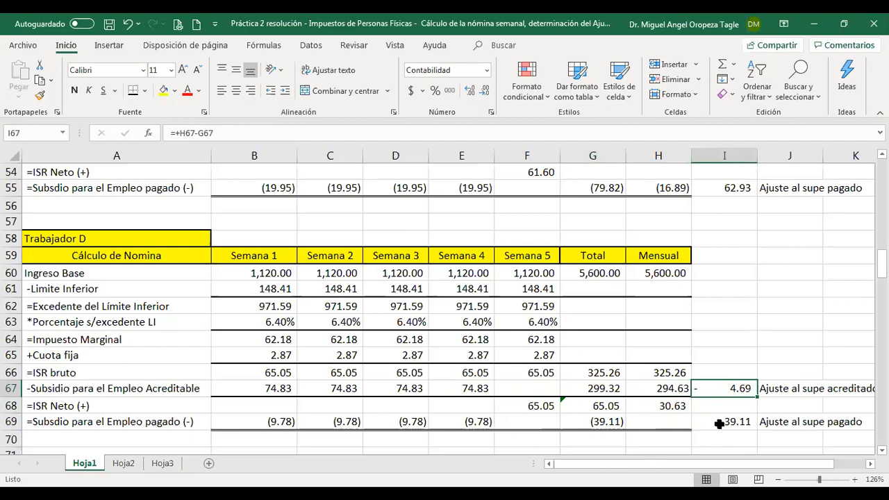
{"action": "left_click", "coordinate": [603, 391]}
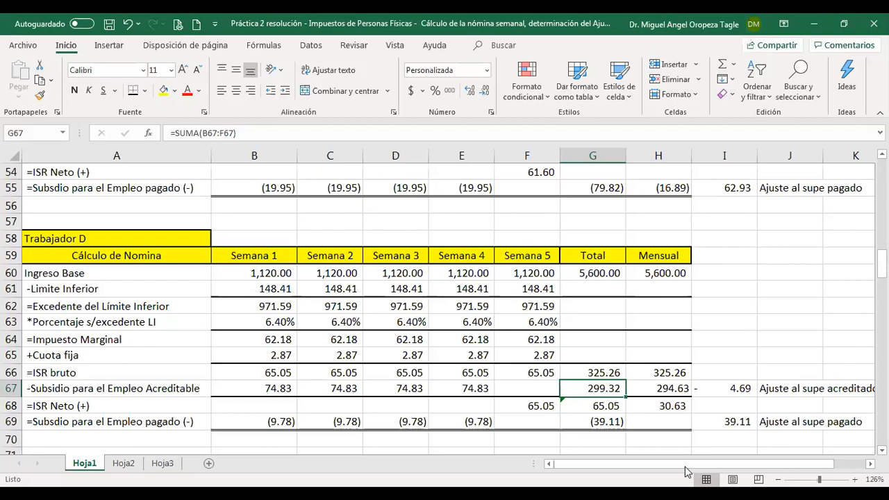
- Link worker D's ISR Neto in C121 of the period 5 payroll to Trabajador D's Semana 5 value with +F68
{"action": "scroll", "coordinate": [543, 418], "scroll_direction": "down", "scroll_amount": 17}
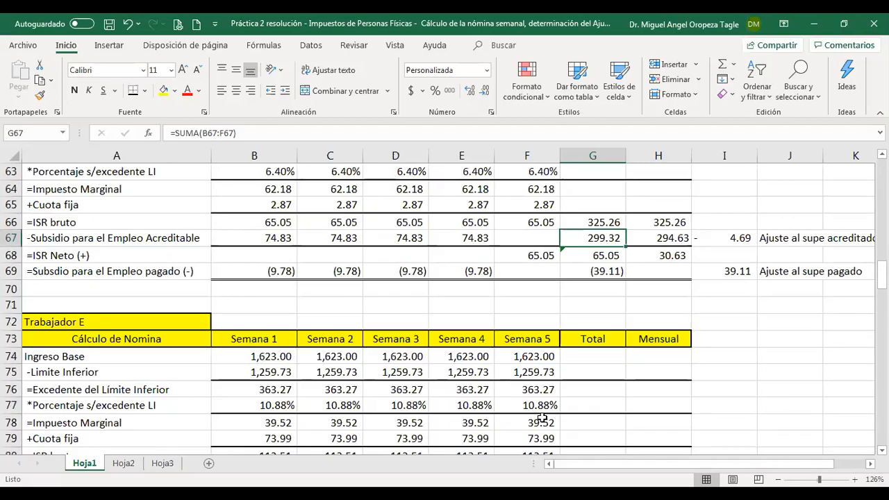
{"action": "scroll", "coordinate": [528, 404], "scroll_direction": "down", "scroll_amount": 3}
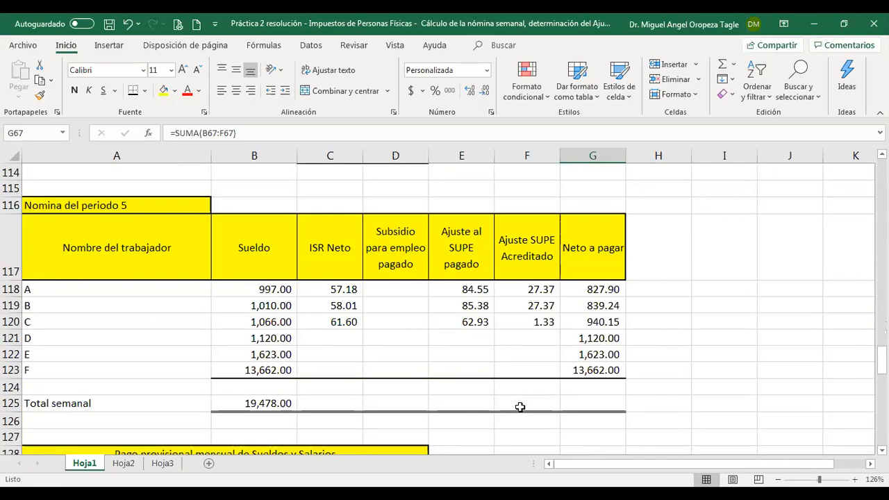
{"action": "double_click", "coordinate": [347, 338]}
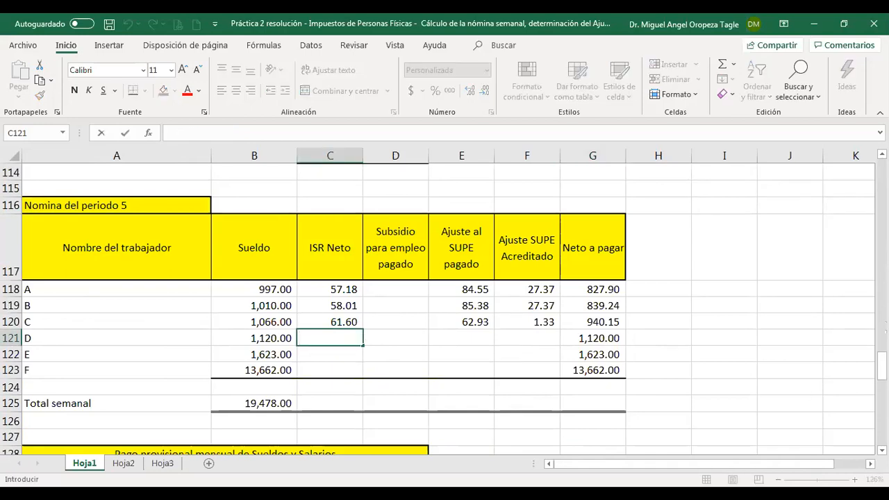
{"action": "type", "text": "+"}
{"action": "scroll", "coordinate": [734, 407], "scroll_direction": "up", "scroll_amount": 7}
{"action": "scroll", "coordinate": [464, 370], "scroll_direction": "up", "scroll_amount": 20}
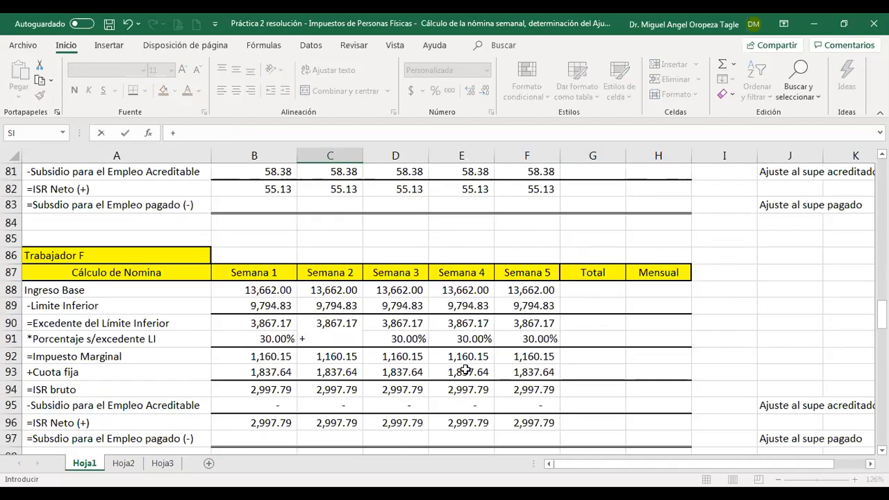
{"action": "scroll", "coordinate": [464, 369], "scroll_direction": "up", "scroll_amount": 7}
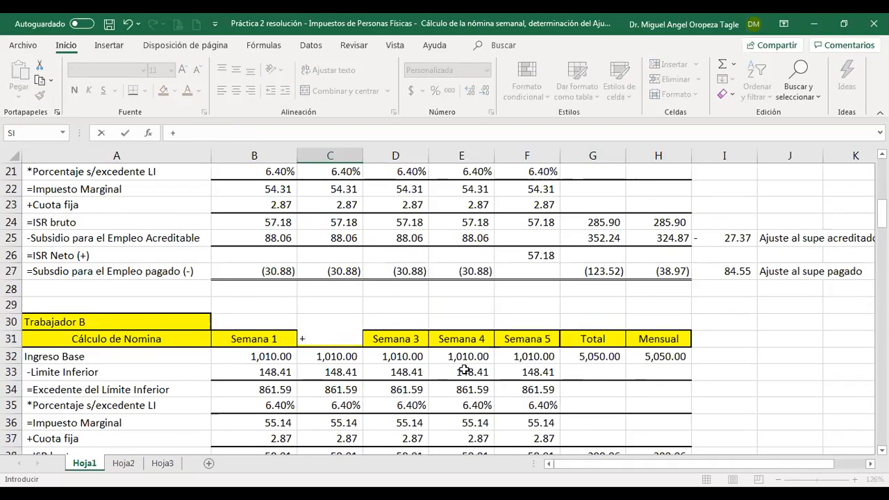
{"action": "scroll", "coordinate": [460, 371], "scroll_direction": "down", "scroll_amount": 8}
{"action": "scroll", "coordinate": [462, 373], "scroll_direction": "down", "scroll_amount": 7}
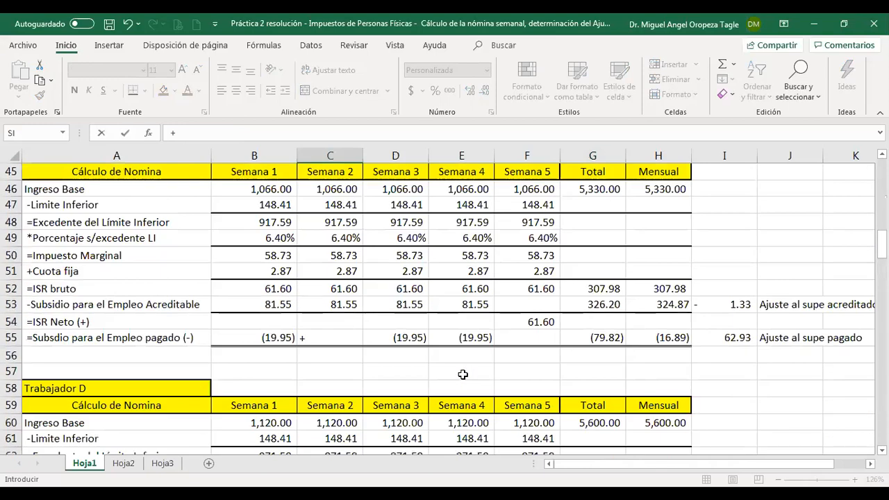
{"action": "left_click", "coordinate": [518, 361]}
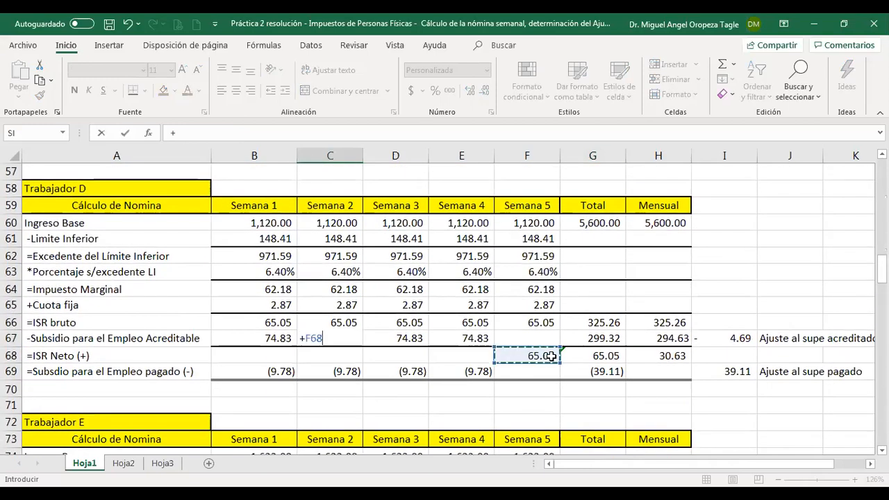
{"action": "key", "text": "Return"}
- Link worker D's Ajuste al SUPE pagado in E121 to Trabajador D's supe pagado adjustment with +I69
{"action": "key", "text": "Up"}
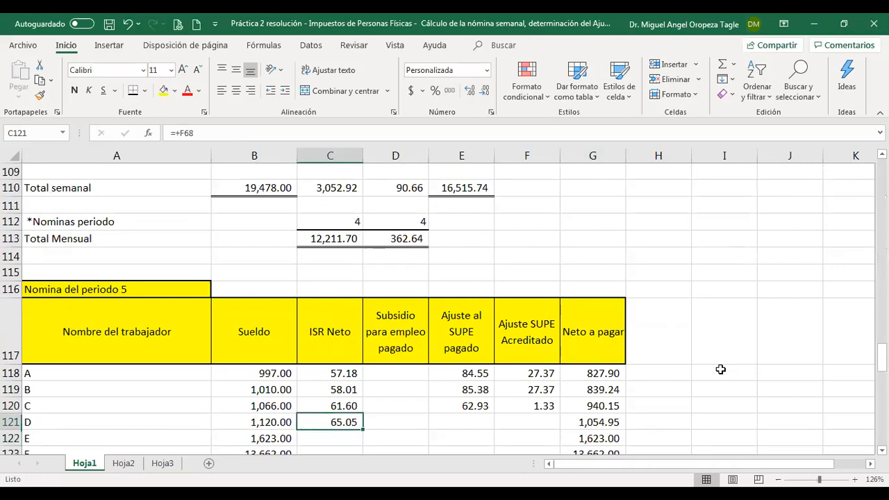
{"action": "key", "text": "Right"}
{"action": "key", "text": "Right"}
{"action": "type", "text": "+"}
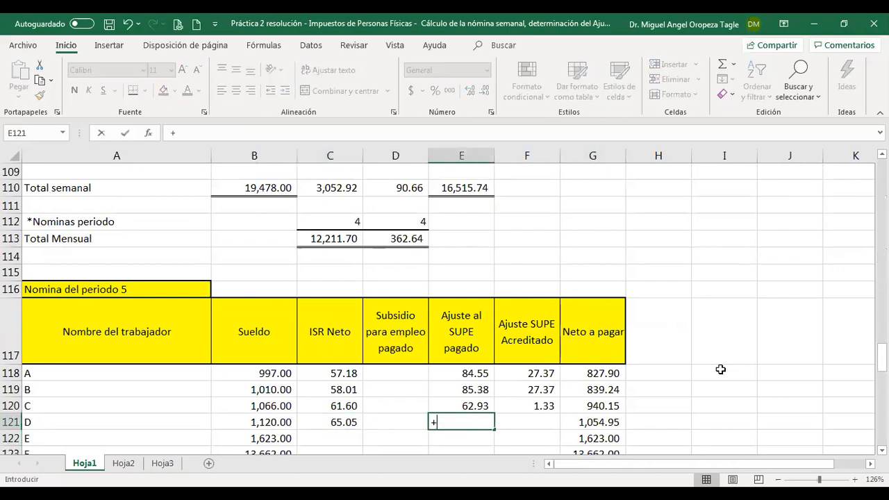
{"action": "scroll", "coordinate": [693, 378], "scroll_direction": "up", "scroll_amount": 20}
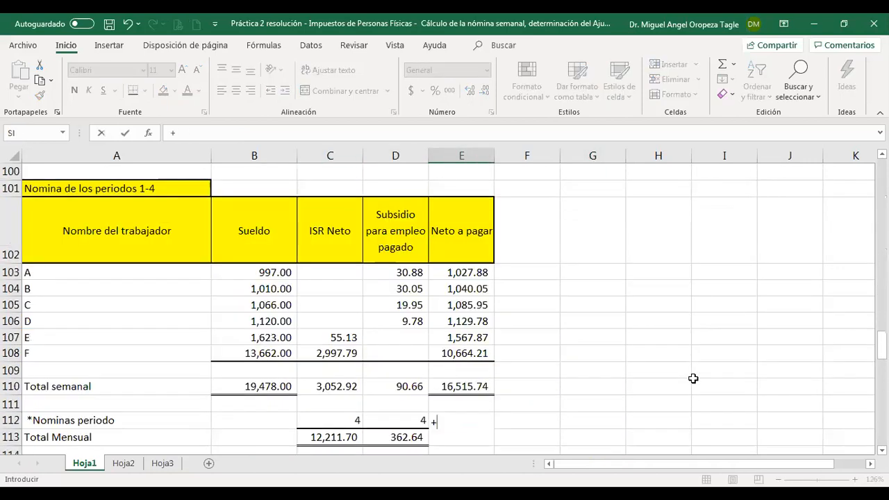
{"action": "scroll", "coordinate": [693, 378], "scroll_direction": "up", "scroll_amount": 6}
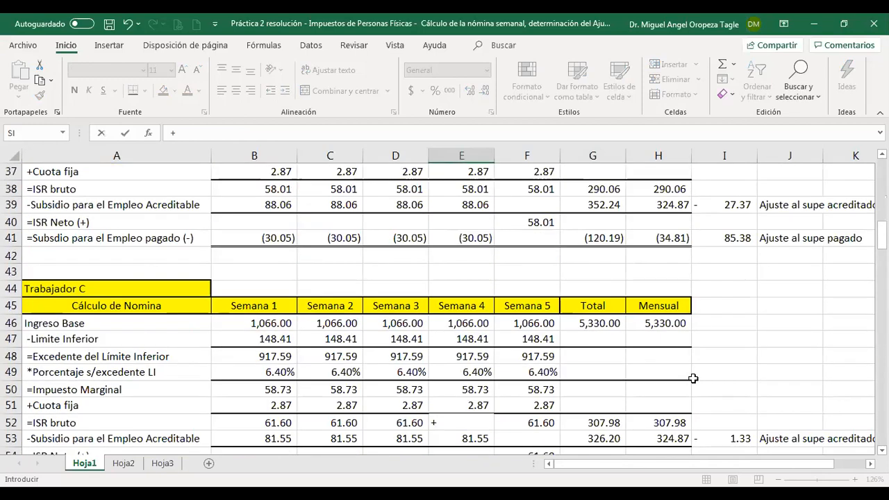
{"action": "scroll", "coordinate": [693, 378], "scroll_direction": "down", "scroll_amount": 8}
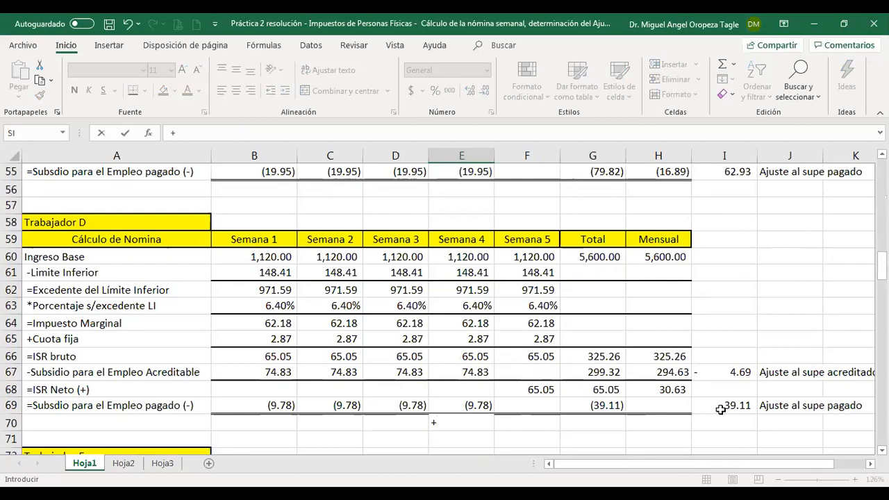
{"action": "left_click", "coordinate": [722, 405]}
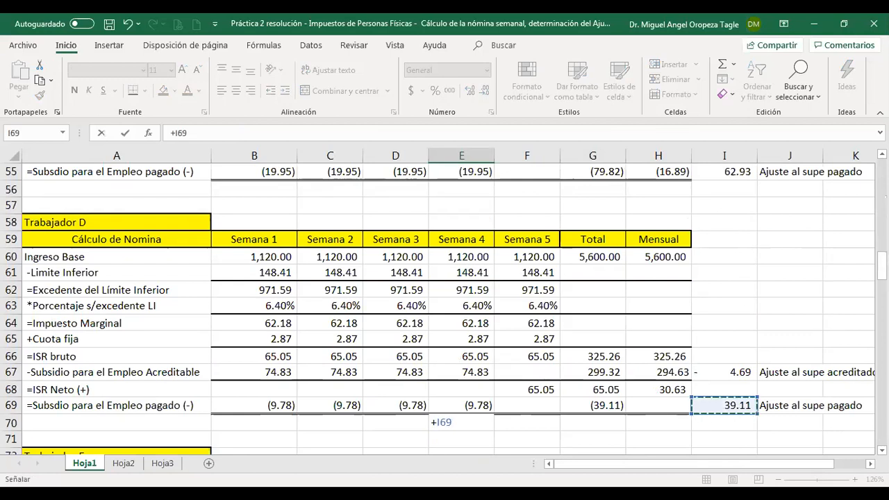
{"action": "key", "text": "Return"}
{"action": "key", "text": "Return"}
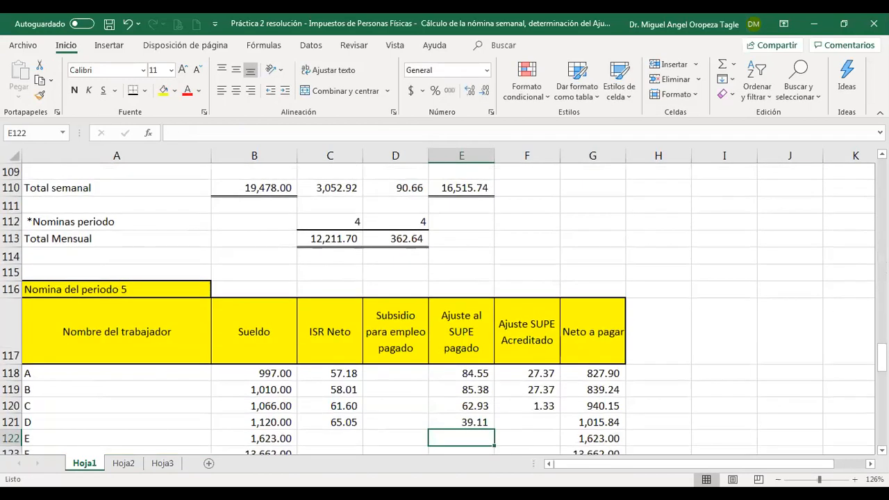
- Link worker D's Ajuste SUPE Acreditado in F121 to Trabajador D's supe acreditado adjustment with +I67
{"action": "key", "text": "Up"}
{"action": "key", "text": "Right"}
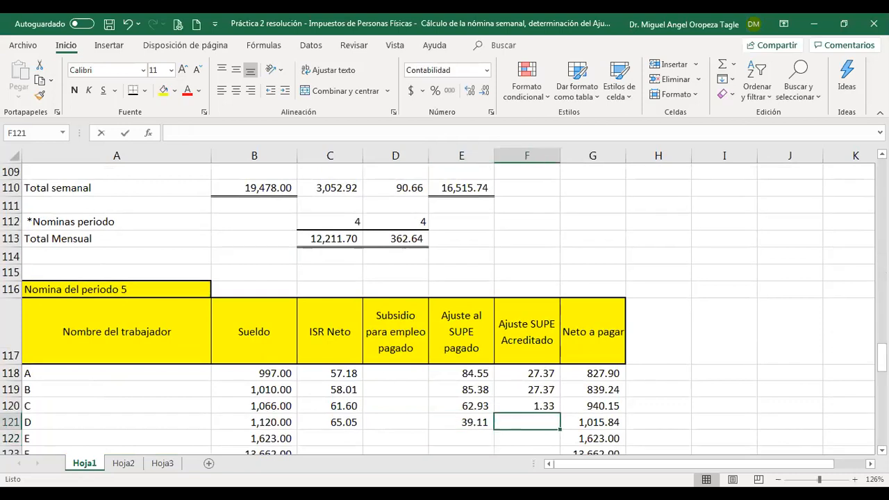
{"action": "type", "text": "+"}
{"action": "scroll", "coordinate": [444, 309], "scroll_direction": "up", "scroll_amount": 10}
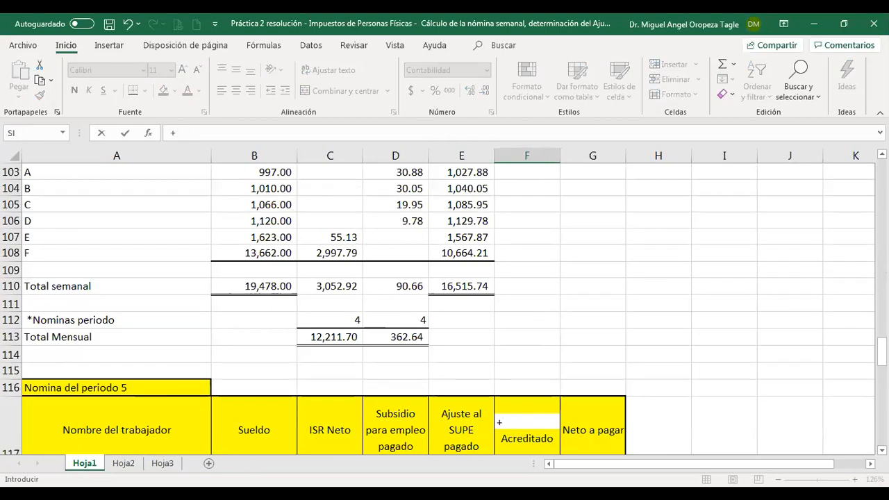
{"action": "scroll", "coordinate": [800, 446], "scroll_direction": "up", "scroll_amount": 8}
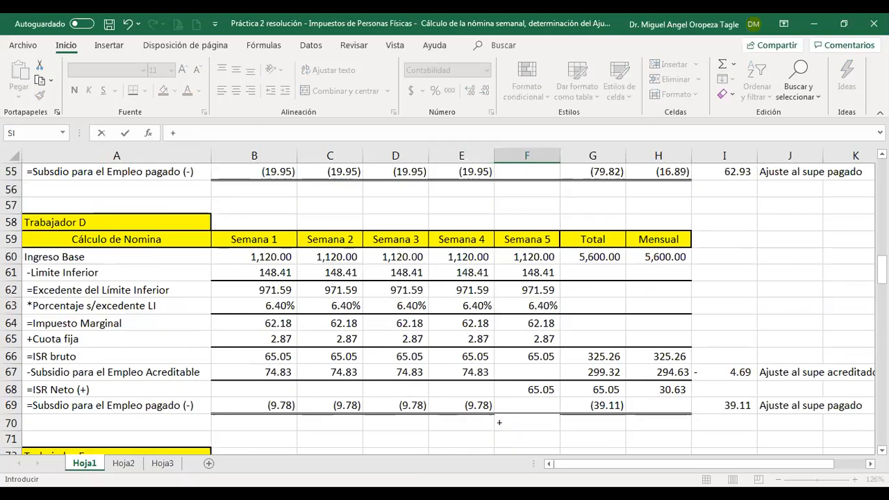
{"action": "scroll", "coordinate": [801, 446], "scroll_direction": "up", "scroll_amount": 4}
{"action": "scroll", "coordinate": [801, 446], "scroll_direction": "down", "scroll_amount": 6}
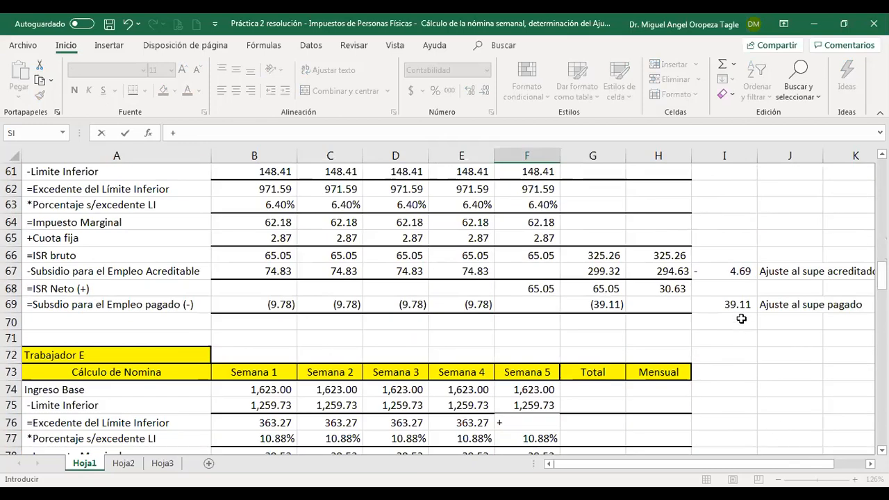
{"action": "left_click", "coordinate": [739, 275]}
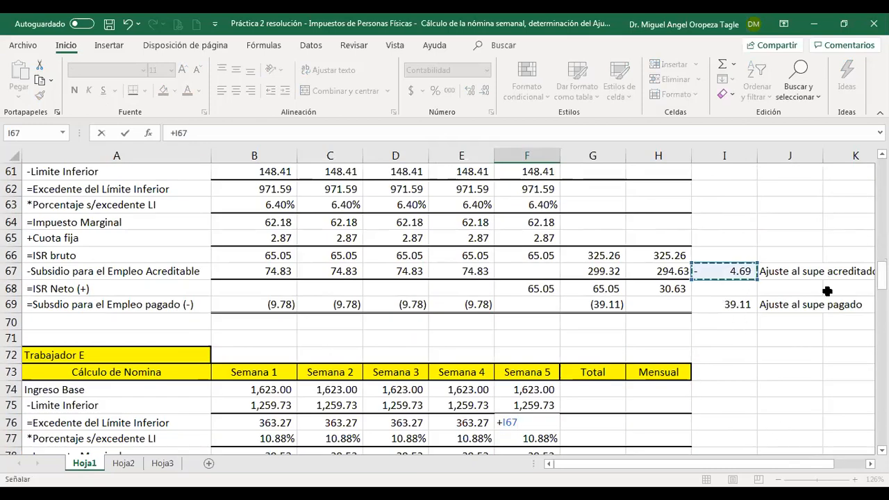
{"action": "key", "text": "Return"}
- Reverse the sign of worker D's Ajuste SUPE Acreditado by changing F121 to =-+I67, and save the workbook
{"action": "key", "text": "Up"}
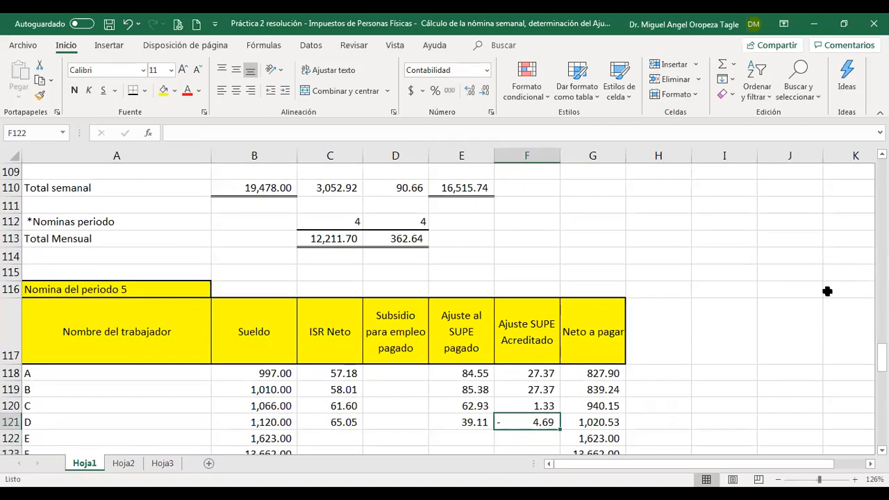
{"action": "left_click", "coordinate": [179, 133]}
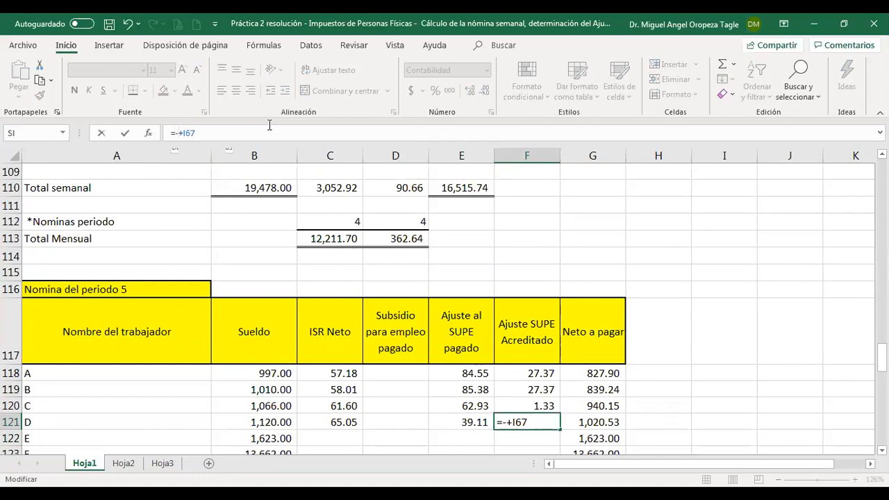
{"action": "key", "text": "Return"}
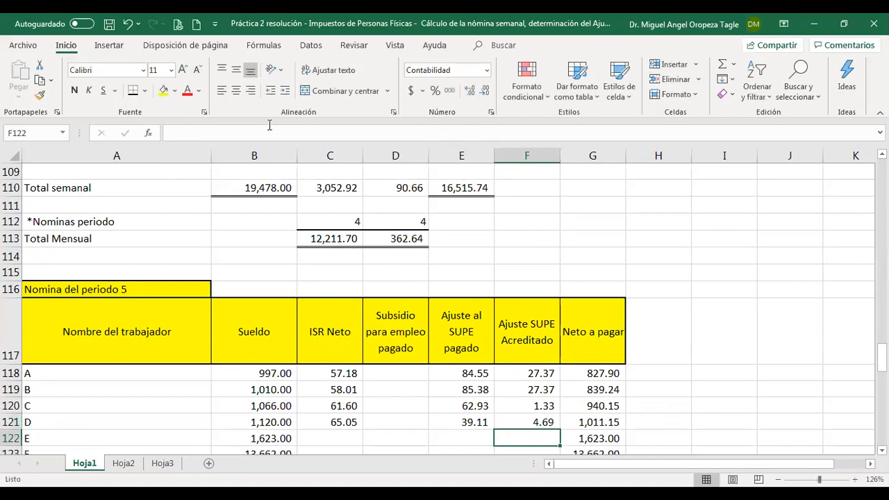
{"action": "left_click", "coordinate": [109, 24]}
{"action": "left_click", "coordinate": [461, 439]}
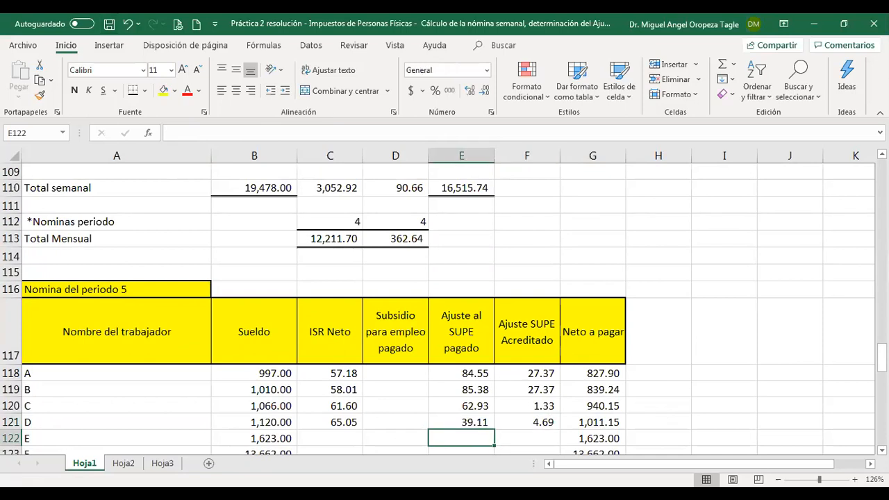
{"action": "key", "text": "Right"}
{"action": "key", "text": "Right"}
{"action": "key", "text": "Up"}
{"action": "key", "text": "Left"}
{"action": "key", "text": "Down"}
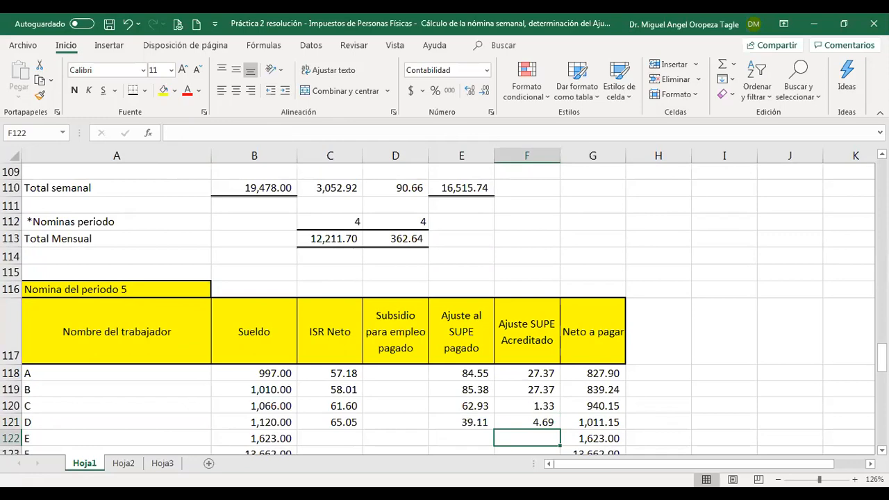
- Review Trabajador D's Mensual ISR bruto, Subsidio Acreditable and ISR Neto in H66:H68
{"action": "scroll", "coordinate": [704, 380], "scroll_direction": "up", "scroll_amount": 14}
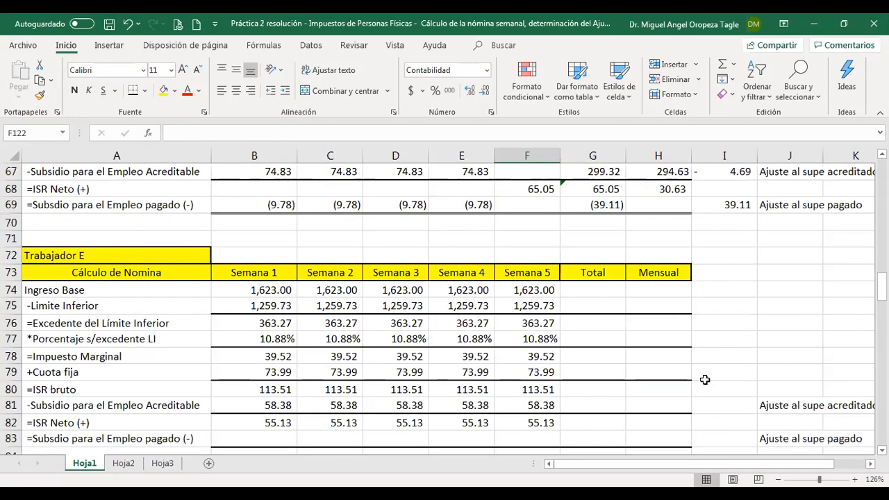
{"action": "scroll", "coordinate": [704, 380], "scroll_direction": "up", "scroll_amount": 5}
{"action": "scroll", "coordinate": [704, 380], "scroll_direction": "down", "scroll_amount": 2}
{"action": "left_click", "coordinate": [665, 336]}
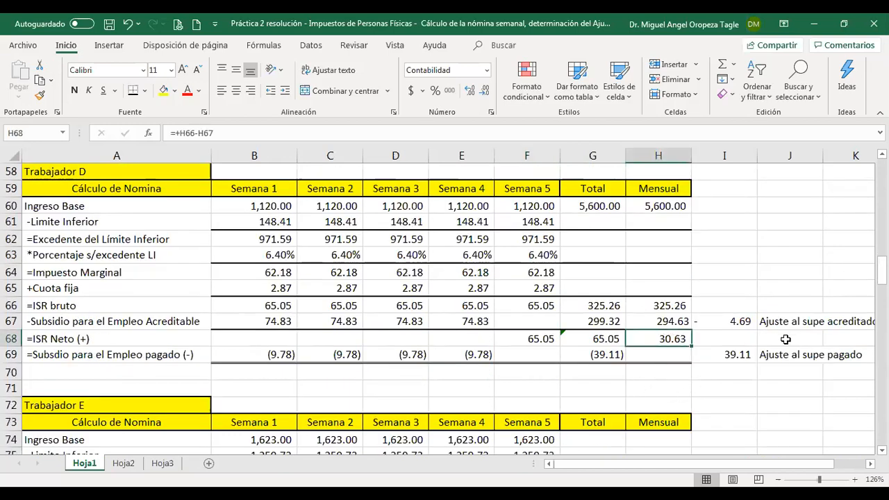
{"action": "key", "text": "Up"}
{"action": "key", "text": "Up"}
{"action": "key", "text": "Down"}
{"action": "key", "text": "Up"}
{"action": "key", "text": "Down"}
{"action": "key", "text": "Down"}
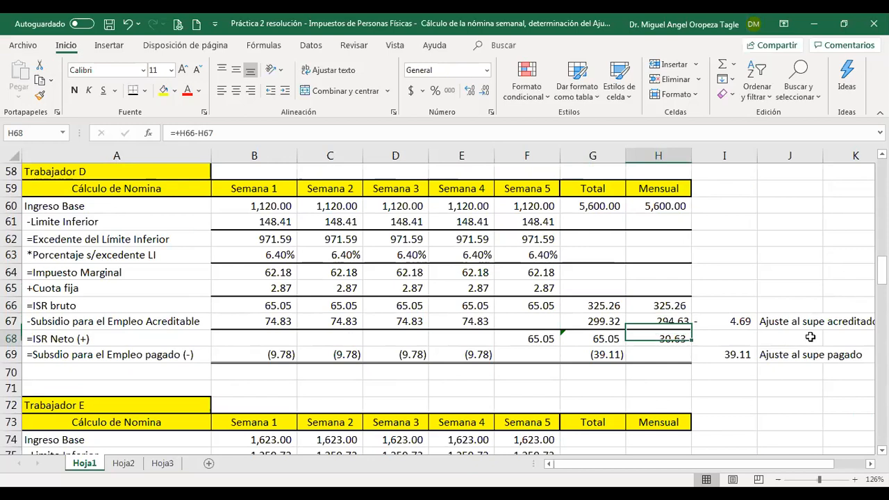
{"action": "key", "text": "Up"}
{"action": "key", "text": "Down"}
{"action": "key", "text": "Down"}
- Check Trabajador D's weekly Subsidio para el Empleo pagado across row 69 against the Semana 5 ISR Neto in F68
{"action": "key", "text": "Left"}
{"action": "key", "text": "Left"}
{"action": "key", "text": "Left"}
{"action": "key", "text": "Left"}
{"action": "key", "text": "Left"}
{"action": "key", "text": "Left"}
{"action": "key", "text": "Left"}
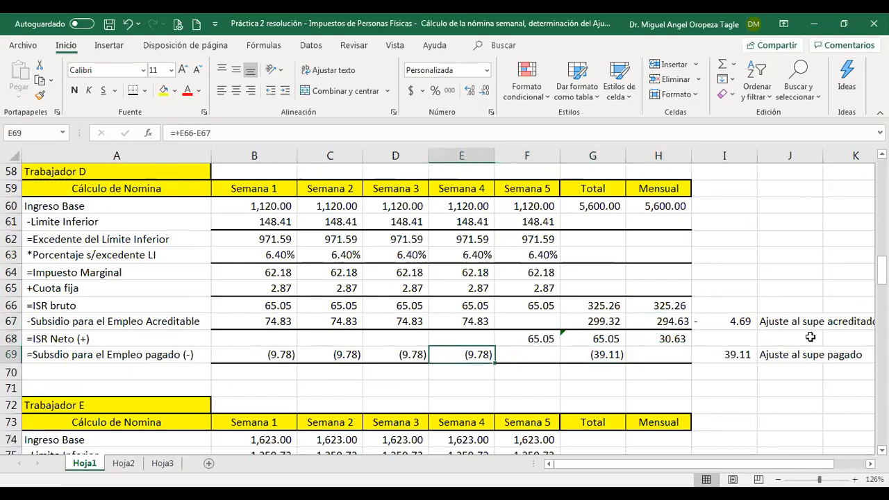
{"action": "key", "text": "Right"}
{"action": "key", "text": "Right"}
{"action": "key", "text": "Right"}
{"action": "key", "text": "Right"}
{"action": "key", "text": "Right"}
{"action": "key", "text": "Up"}
{"action": "key", "text": "Up"}
- Examine Trabajador E's Semana 5 ISR Neto in F82 and the Subsidio para el Empleo pagado cells across row 83
{"action": "key", "text": "Down"}
{"action": "key", "text": "Down"}
{"action": "key", "text": "Down"}
{"action": "key", "text": "Down"}
{"action": "key", "text": "Down"}
{"action": "key", "text": "Down"}
{"action": "key", "text": "Down"}
{"action": "key", "text": "Down"}
{"action": "key", "text": "Down"}
{"action": "key", "text": "Down"}
{"action": "key", "text": "Down"}
{"action": "key", "text": "Down"}
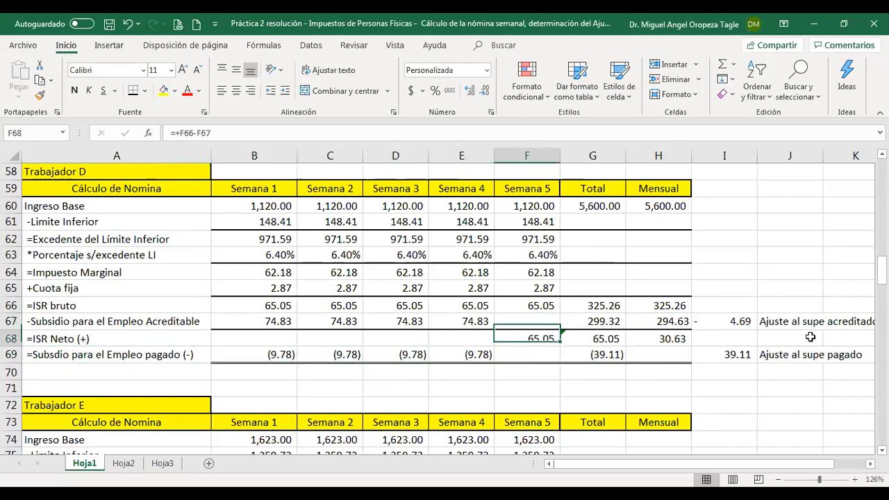
{"action": "key", "text": "Down"}
{"action": "key", "text": "Down"}
{"action": "key", "text": "Down"}
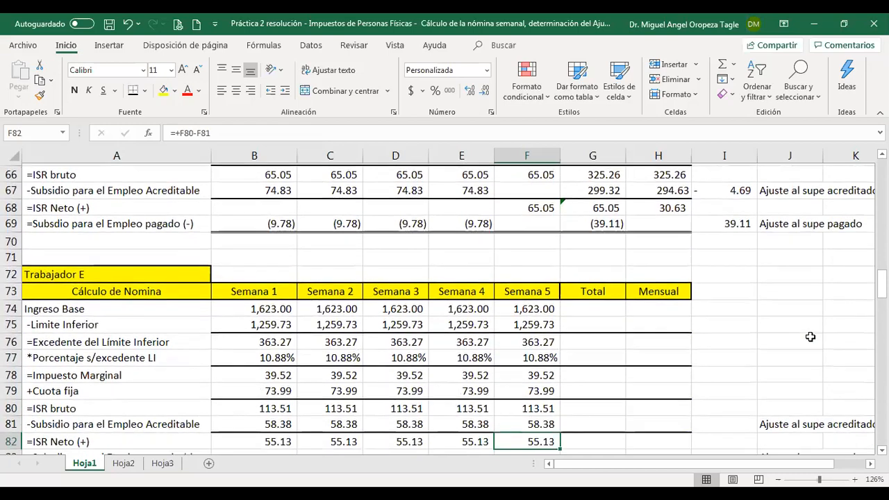
{"action": "key", "text": "Down"}
{"action": "key", "text": "Up"}
{"action": "key", "text": "Up"}
{"action": "key", "text": "Down"}
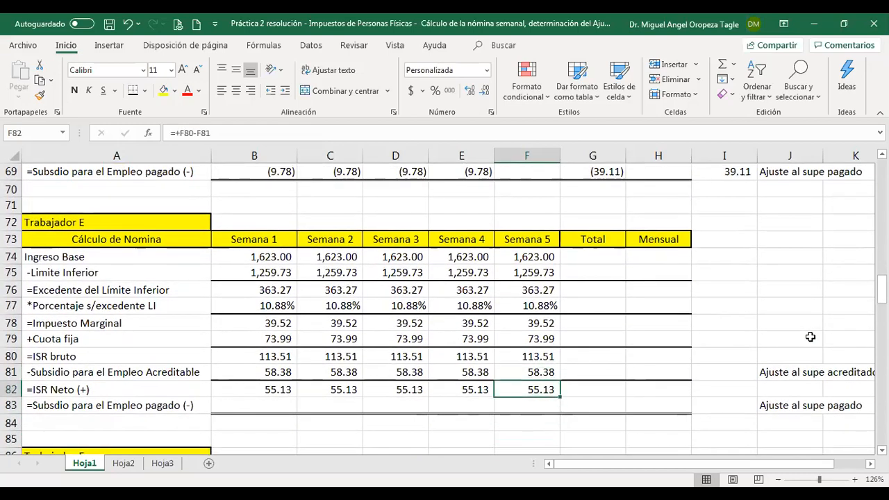
{"action": "key", "text": "Right"}
{"action": "key", "text": "Down"}
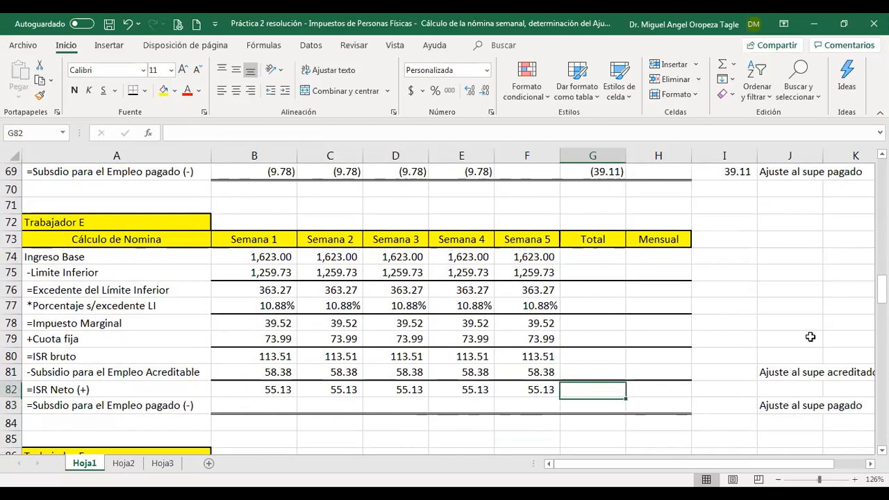
{"action": "key", "text": "Left"}
{"action": "key", "text": "Left"}
{"action": "key", "text": "Left"}
{"action": "key", "text": "Left"}
{"action": "key", "text": "Left"}
{"action": "key", "text": "Left"}
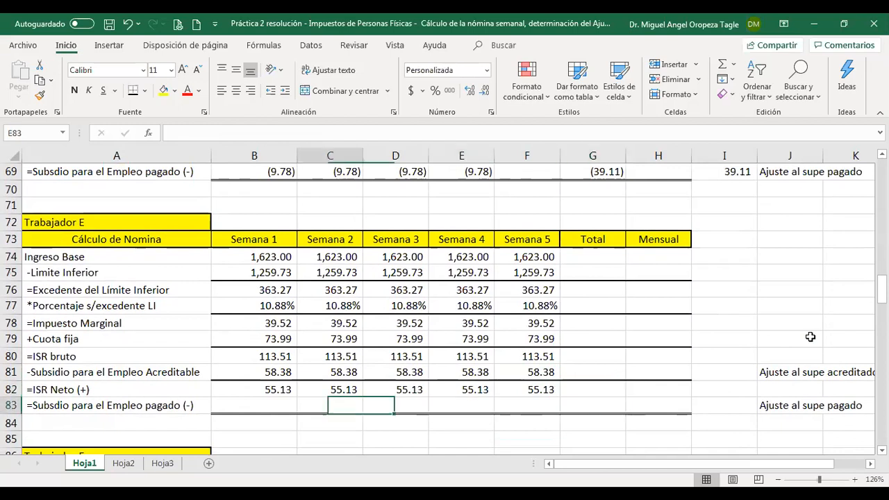
- Review Trabajador D's Mensual column in H66:H68 and compare the ISR Neto Total in G68 with the Mensual amount in H68
{"action": "key", "text": "Up"}
{"action": "key", "text": "Down"}
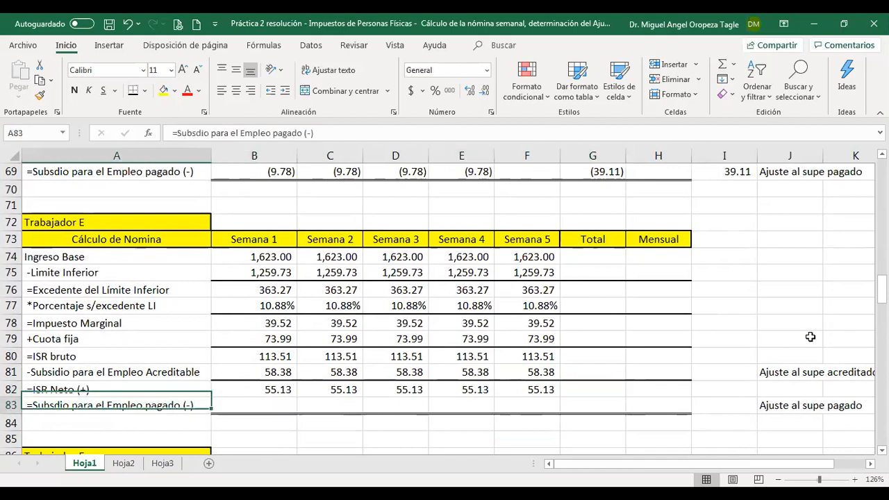
{"action": "key", "text": "Up"}
{"action": "key", "text": "Up"}
{"action": "key", "text": "Up"}
{"action": "key", "text": "Up"}
{"action": "key", "text": "Up"}
{"action": "key", "text": "Up"}
{"action": "key", "text": "Up"}
{"action": "key", "text": "Up"}
{"action": "key", "text": "Up"}
{"action": "key", "text": "Up"}
{"action": "key", "text": "Up"}
{"action": "key", "text": "Up"}
{"action": "key", "text": "Up"}
{"action": "key", "text": "Up"}
{"action": "key", "text": "Up"}
{"action": "key", "text": "Up"}
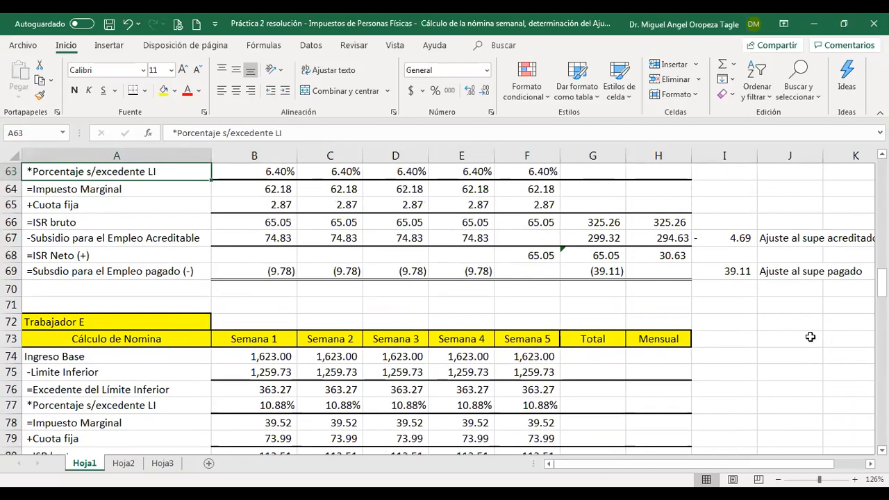
{"action": "key", "text": "Down"}
{"action": "key", "text": "Down"}
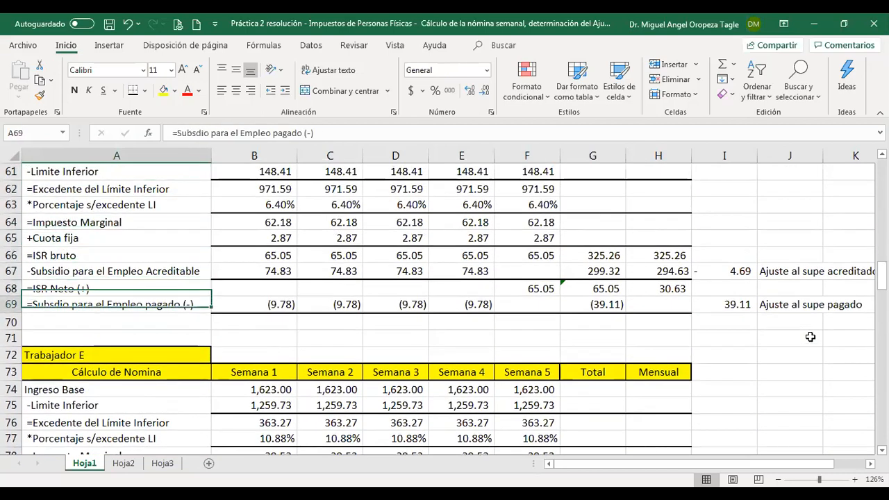
{"action": "key", "text": "Right"}
{"action": "key", "text": "Right"}
{"action": "key", "text": "Right"}
{"action": "key", "text": "Right"}
{"action": "key", "text": "Right"}
{"action": "key", "text": "Right"}
{"action": "key", "text": "Right"}
{"action": "key", "text": "Up"}
{"action": "key", "text": "Up"}
{"action": "key", "text": "Up"}
{"action": "key", "text": "Down"}
{"action": "key", "text": "Down"}
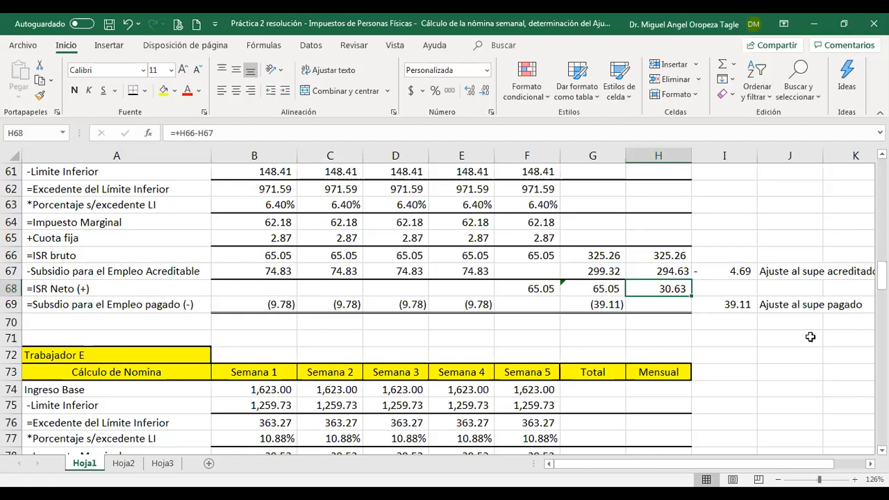
{"action": "key", "text": "Left"}
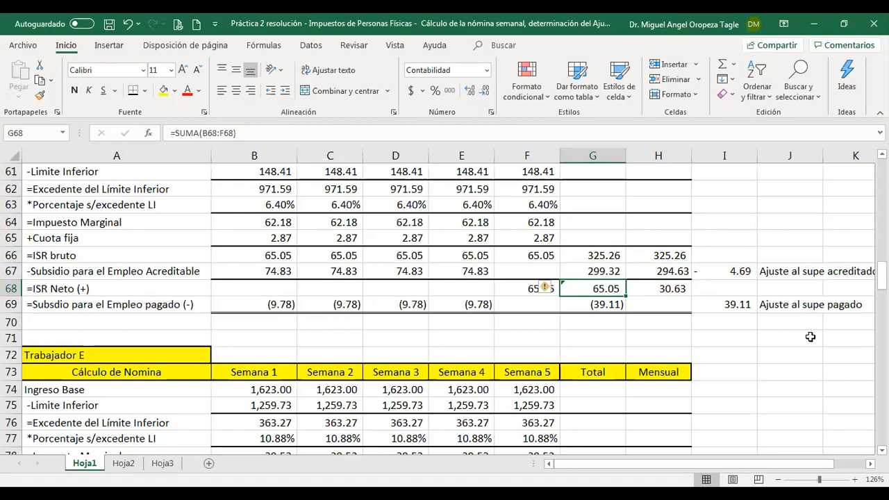
{"action": "key", "text": "Right"}
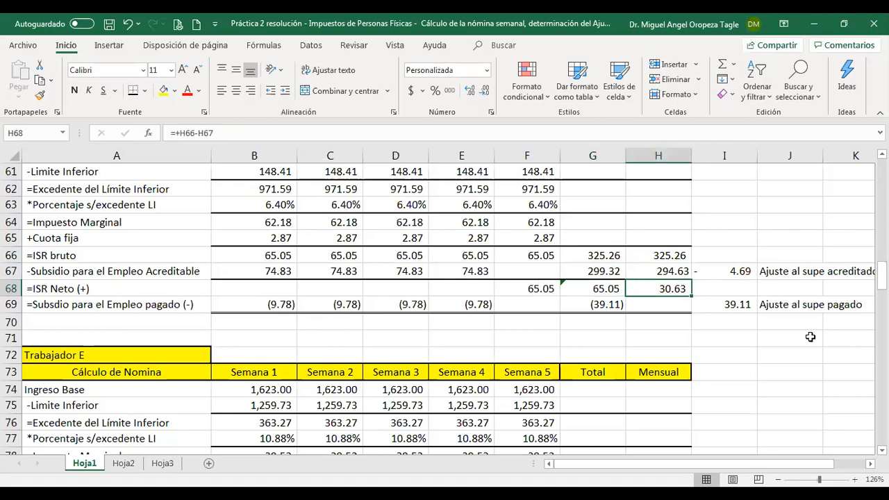
{"action": "key", "text": "Right"}
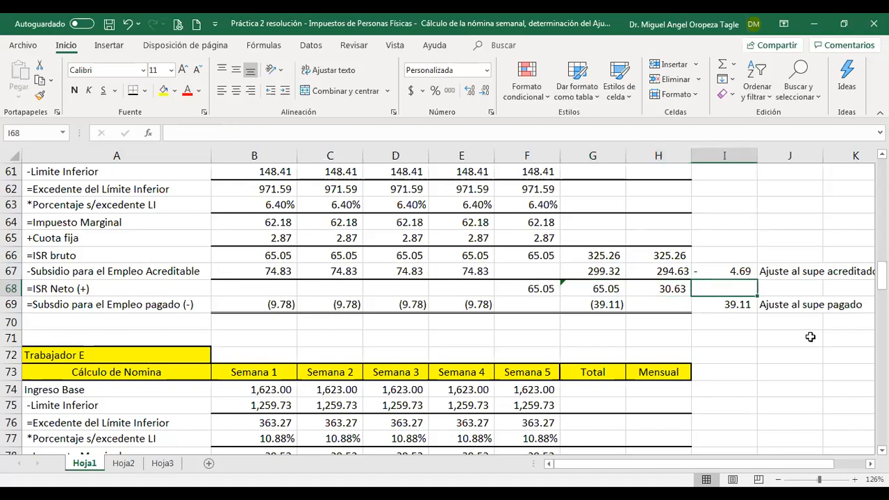
{"action": "type", "text": "+"}
{"action": "key", "text": "Left"}
{"action": "key", "text": "Left"}
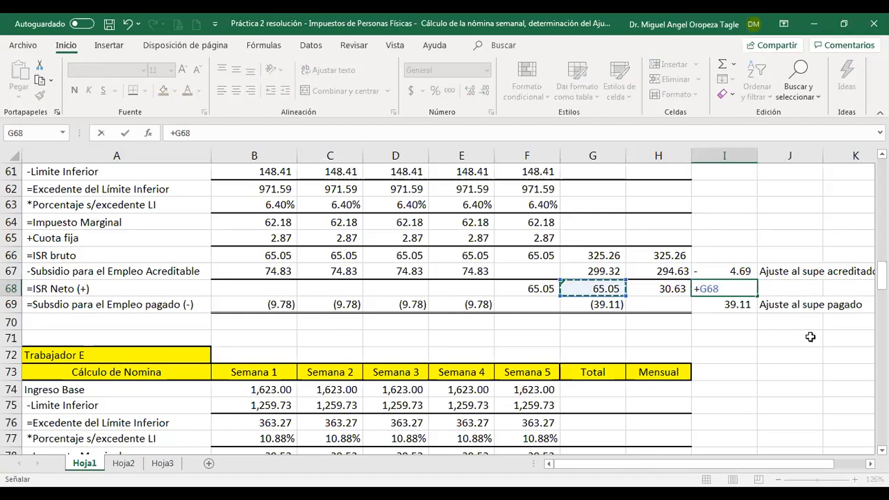
{"action": "type", "text": "-"}
{"action": "key", "text": "Left"}
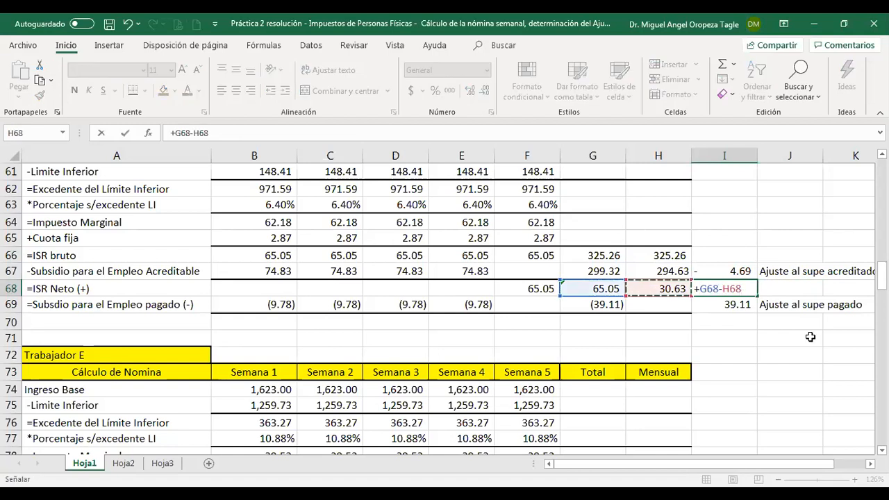
{"action": "key", "text": "Escape"}
- Try the difference between Trabajador D's Mensual and Total ISR Neto in I68 with =+H68-G68, and clear the cell
{"action": "type", "text": "+"}
{"action": "key", "text": "Left"}
{"action": "type", "text": "-"}
{"action": "key", "text": "Left"}
{"action": "key", "text": "Left"}
{"action": "key", "text": "Return"}
{"action": "key", "text": "Up"}
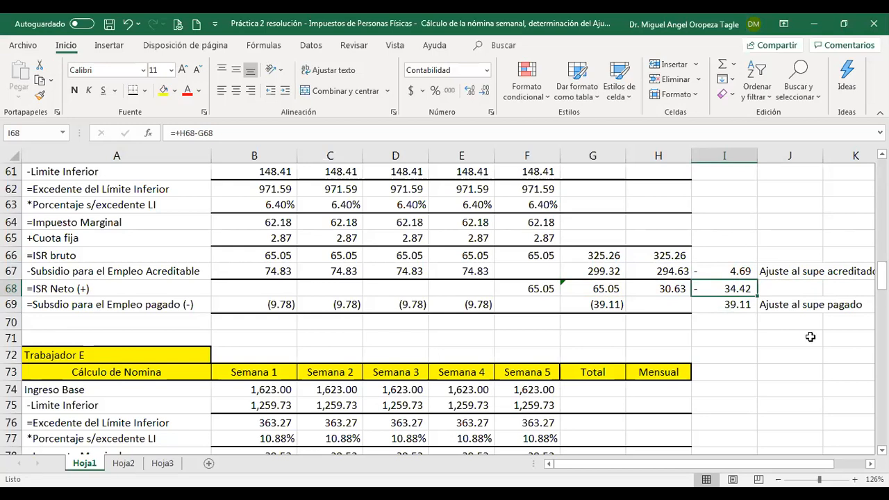
{"action": "key", "text": "Delete"}
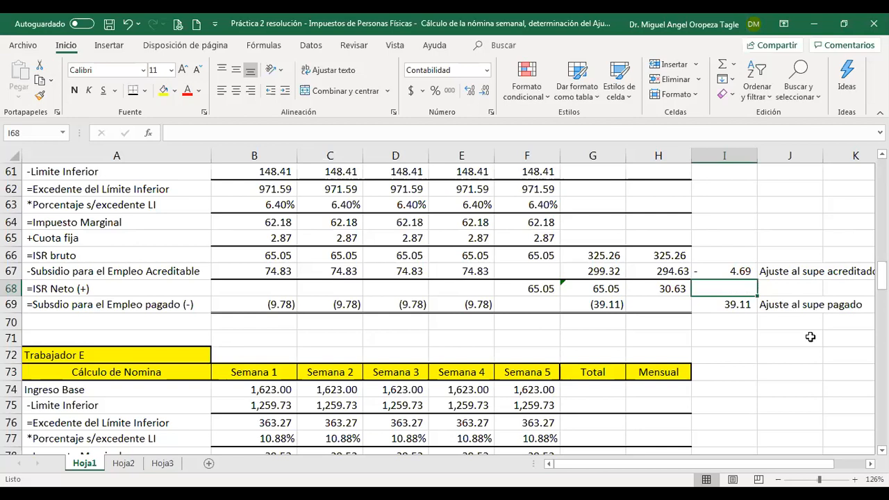
- Check Trabajador D's Semana 4 Subsidio para el Empleo pagado in E69 against the ISR Neto cells F68:H68
{"action": "key", "text": "Left"}
{"action": "key", "text": "Left"}
{"action": "key", "text": "Left"}
{"action": "key", "text": "Left"}
{"action": "key", "text": "Down"}
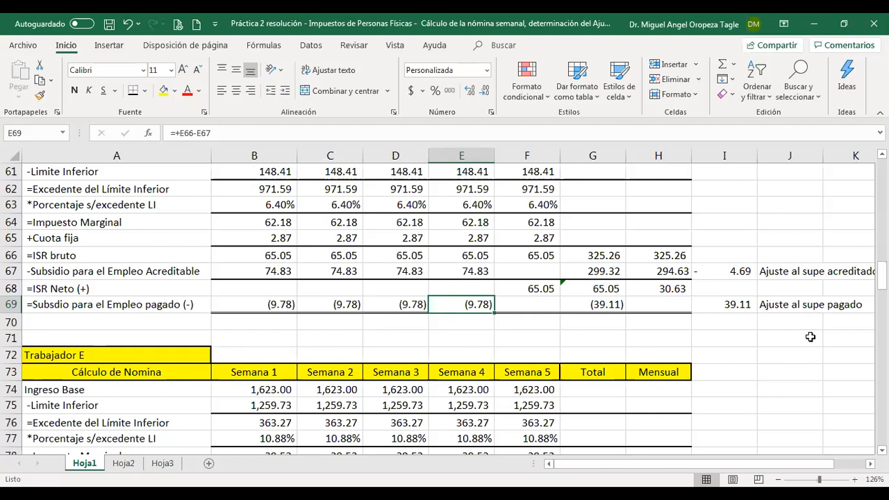
{"action": "key", "text": "Down"}
{"action": "key", "text": "Down"}
{"action": "key", "text": "Down"}
{"action": "key", "text": "Down"}
{"action": "key", "text": "Down"}
{"action": "key", "text": "Down"}
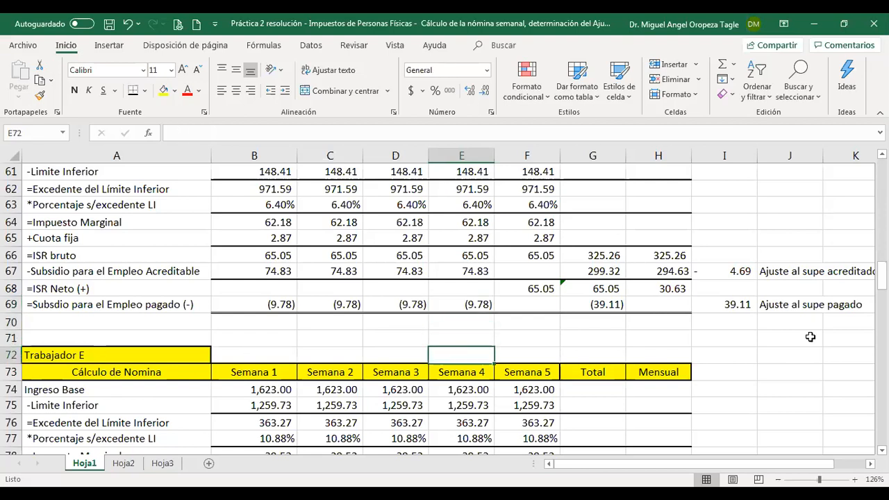
{"action": "key", "text": "Down"}
{"action": "key", "text": "Down"}
{"action": "key", "text": "Down"}
{"action": "key", "text": "Up"}
{"action": "key", "text": "Up"}
{"action": "key", "text": "Up"}
{"action": "key", "text": "Up"}
{"action": "key", "text": "Up"}
{"action": "key", "text": "Up"}
{"action": "key", "text": "Up"}
{"action": "key", "text": "Up"}
{"action": "key", "text": "Up"}
{"action": "key", "text": "Up"}
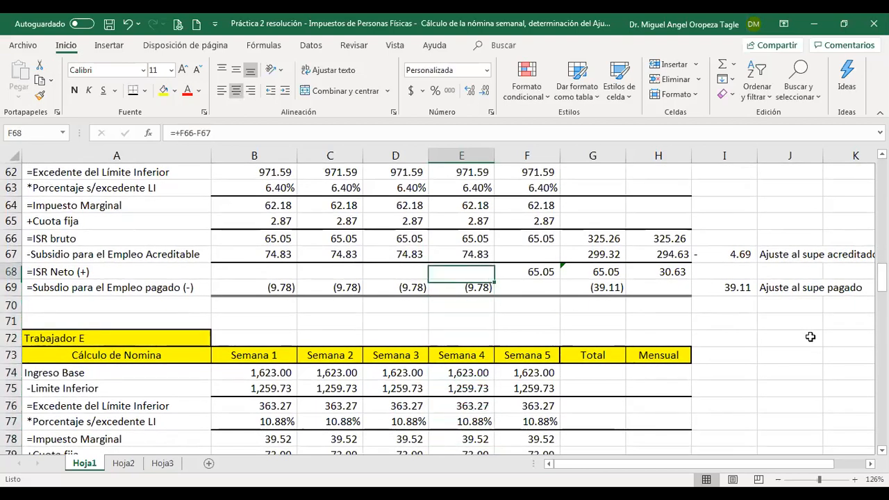
{"action": "key", "text": "Right"}
{"action": "key", "text": "Right"}
{"action": "key", "text": "Right"}
{"action": "key", "text": "Left"}
{"action": "key", "text": "Right"}
{"action": "key", "text": "Left"}
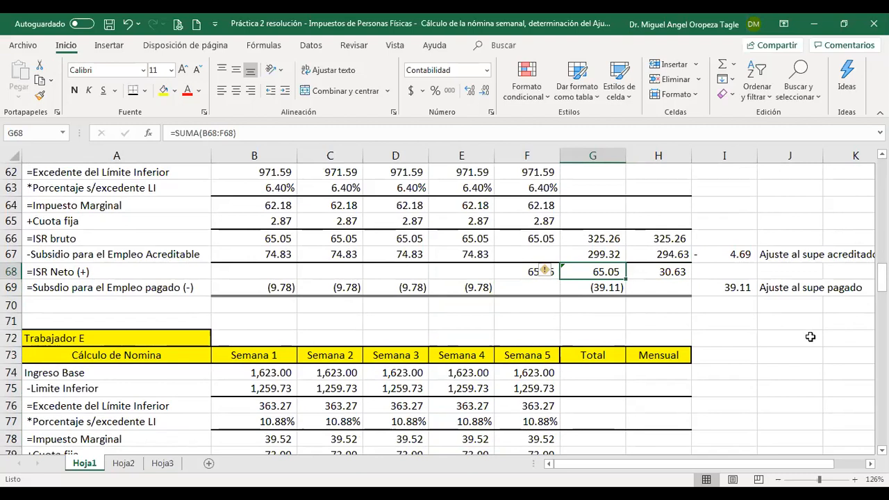
- Sum Trabajador E's weekly Ingreso Base in Total cell G74 and carry it into Mensual cell H74 with +G74
{"action": "scroll", "coordinate": [597, 333], "scroll_direction": "down", "scroll_amount": 17}
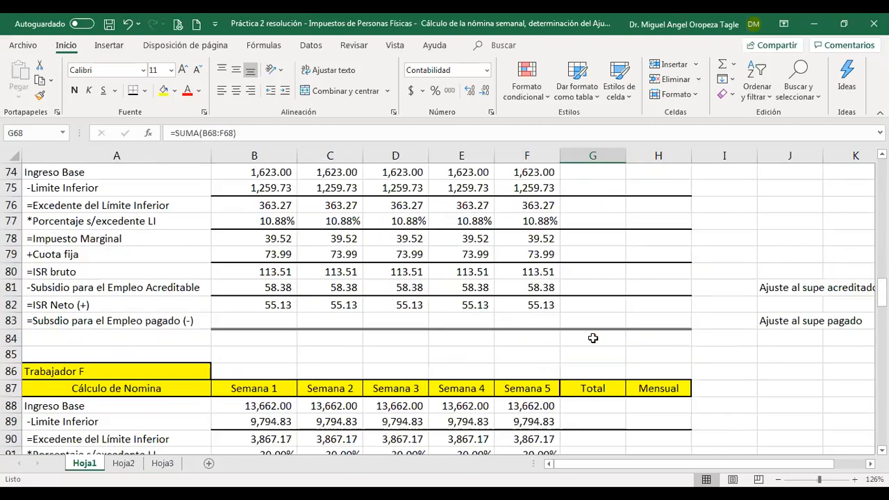
{"action": "scroll", "coordinate": [543, 332], "scroll_direction": "down", "scroll_amount": 2}
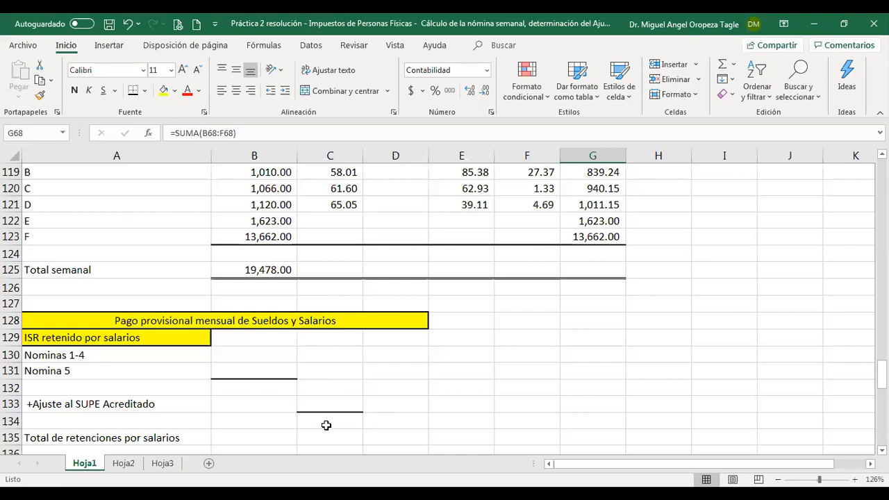
{"action": "scroll", "coordinate": [486, 466], "scroll_direction": "up", "scroll_amount": 15}
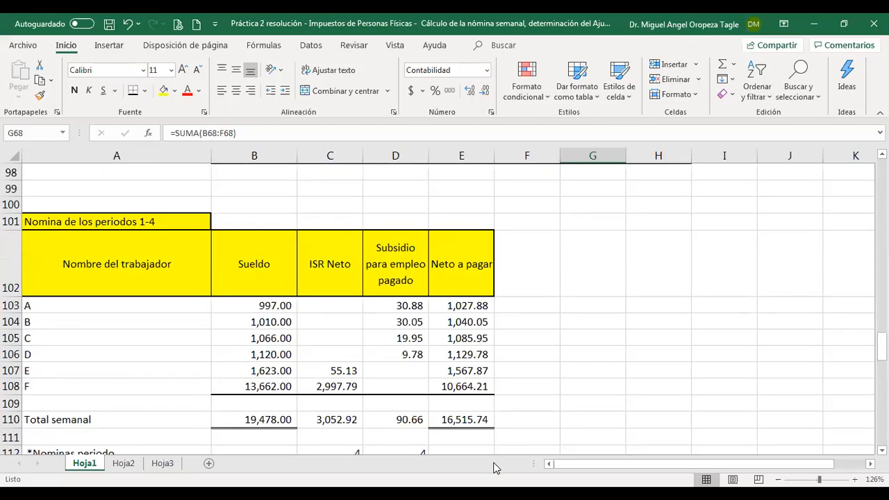
{"action": "scroll", "coordinate": [505, 465], "scroll_direction": "up", "scroll_amount": 5}
{"action": "scroll", "coordinate": [522, 465], "scroll_direction": "down", "scroll_amount": 3}
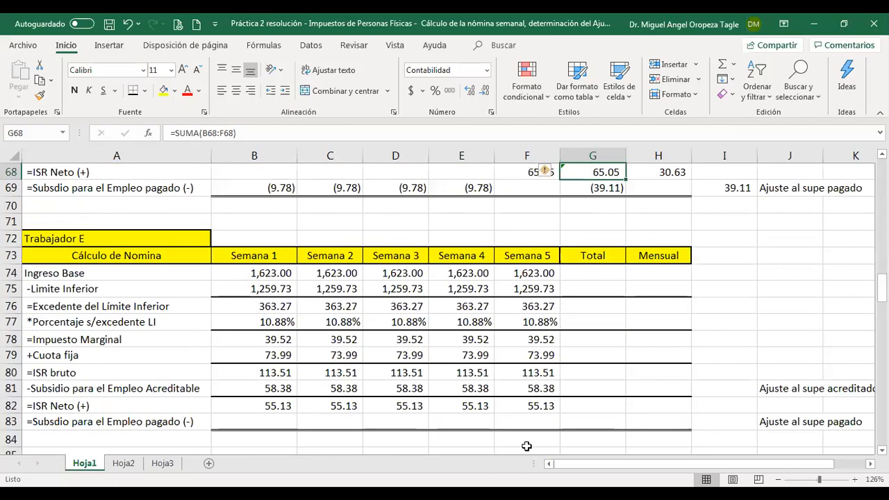
{"action": "left_click", "coordinate": [604, 278]}
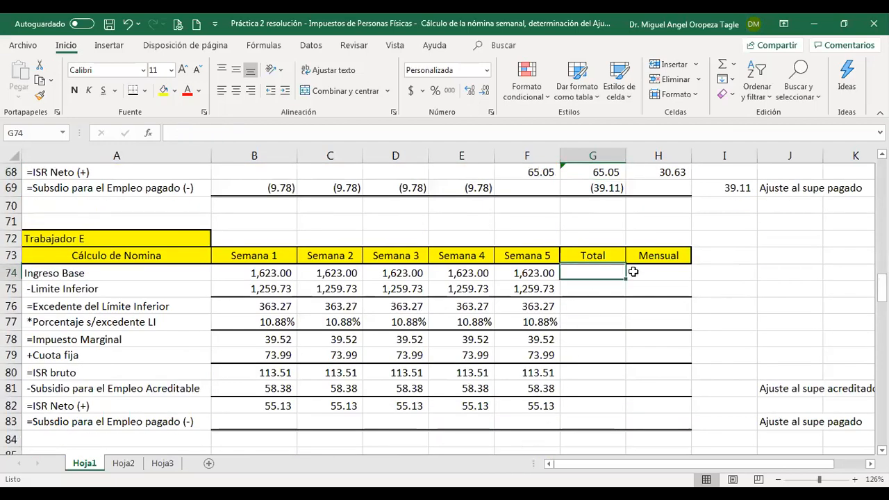
{"action": "left_click", "coordinate": [720, 65]}
{"action": "key", "text": "Return"}
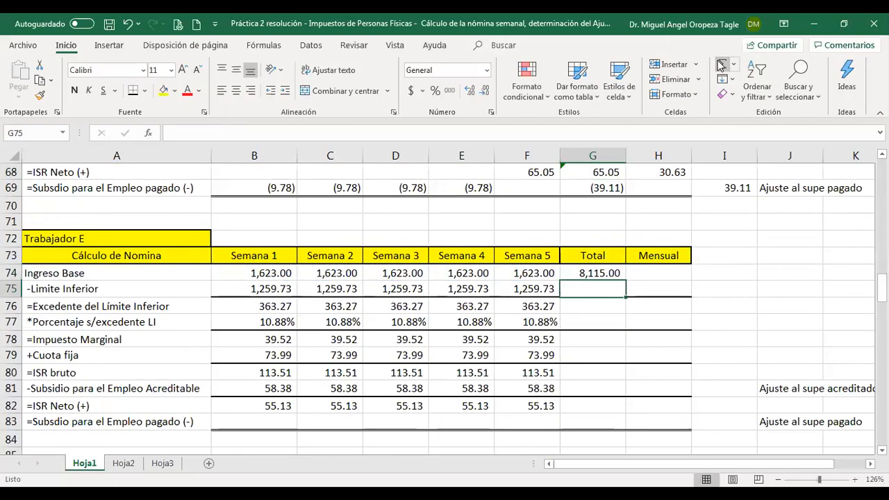
{"action": "key", "text": "Up"}
{"action": "key", "text": "Right"}
{"action": "type", "text": "+"}
{"action": "key", "text": "Left"}
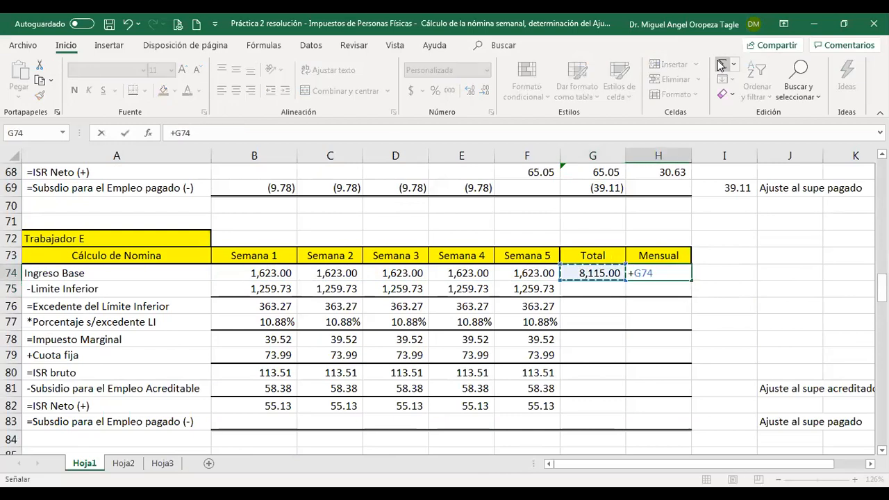
{"action": "key", "text": "Return"}
- Sum Trabajador E's five weeks of ISR bruto in G80 and Subsidio para el Empleo Acreditable in G81
{"action": "key", "text": "Down"}
{"action": "key", "text": "Down"}
{"action": "key", "text": "Down"}
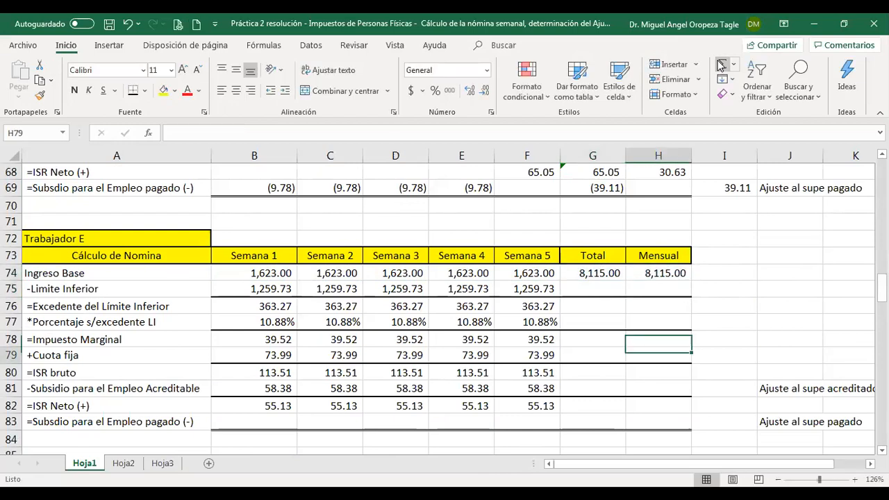
{"action": "key", "text": "Down"}
{"action": "key", "text": "Down"}
{"action": "key", "text": "Left"}
{"action": "left_click", "coordinate": [722, 65]}
{"action": "key", "text": "Return"}
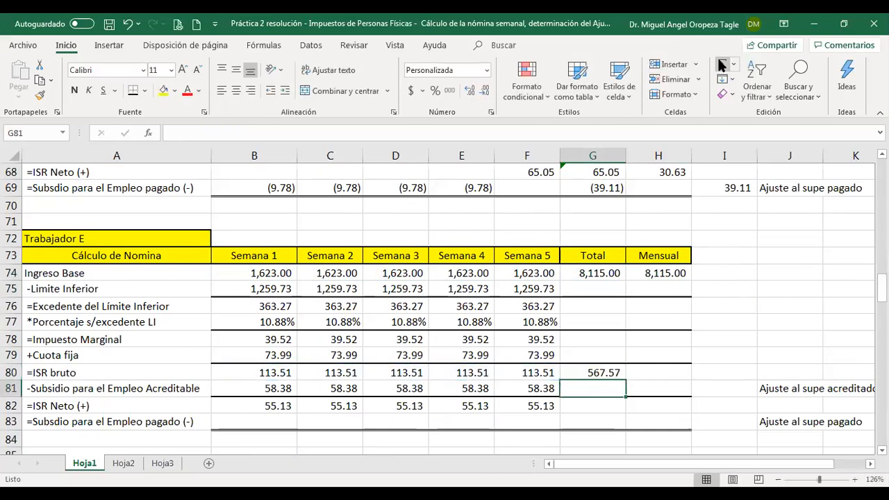
{"action": "left_click", "coordinate": [722, 65]}
{"action": "key", "text": "Return"}
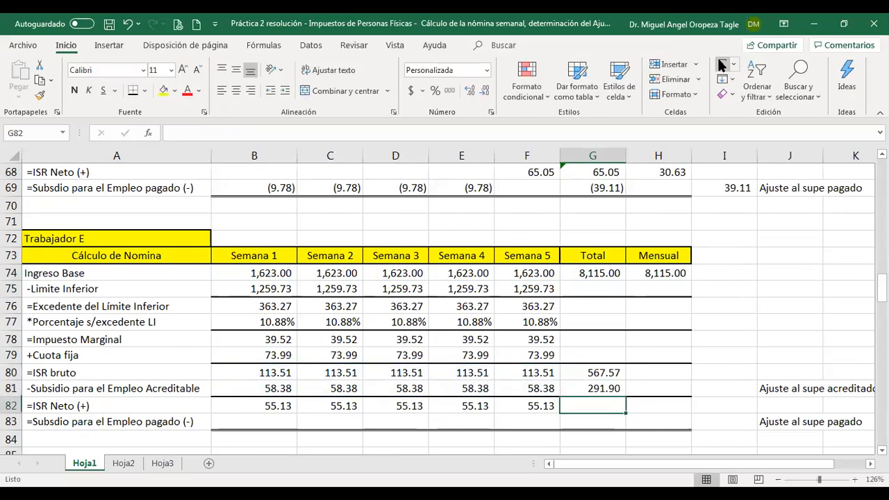
- Total Trabajador E's ISR Neto in G82 by summing the weekly amounts in B82:F82
{"action": "left_click", "coordinate": [722, 65]}
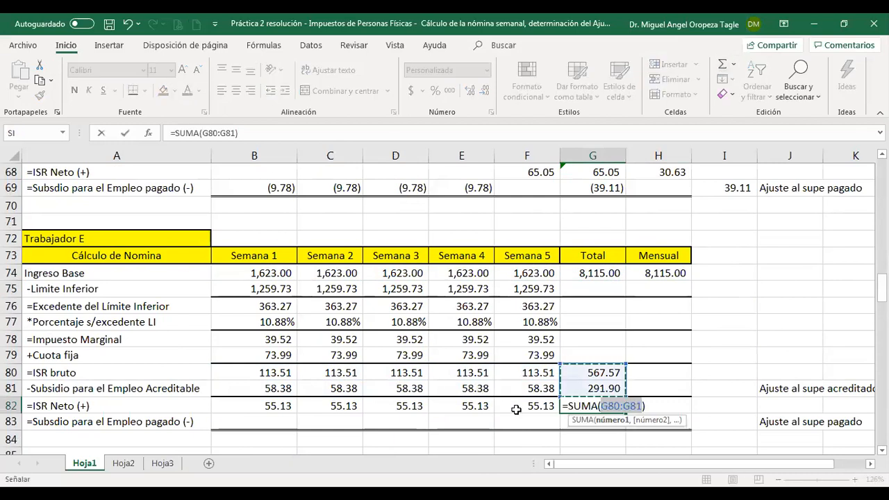
{"action": "left_click", "coordinate": [516, 406]}
{"action": "left_click", "coordinate": [248, 405], "text": "shift"}
{"action": "key", "text": "Return"}
- Carry Trabajador E's ISR bruto total into Mensual cell H80 with +G80 and set the Mensual Subsidio Acreditable in H81 to 0
{"action": "key", "text": "Up"}
{"action": "key", "text": "Up"}
{"action": "key", "text": "Down"}
{"action": "key", "text": "Up"}
{"action": "key", "text": "Up"}
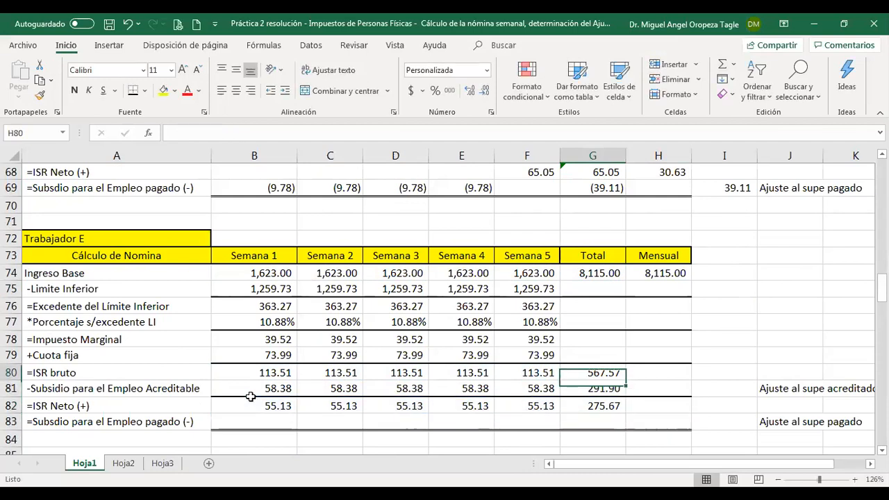
{"action": "key", "text": "Right"}
{"action": "type", "text": "="}
{"action": "key", "text": "Left"}
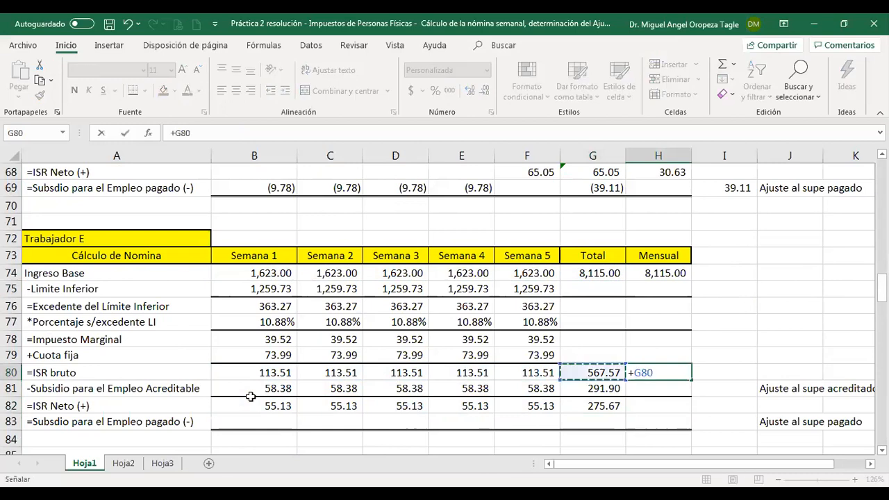
{"action": "key", "text": "Return"}
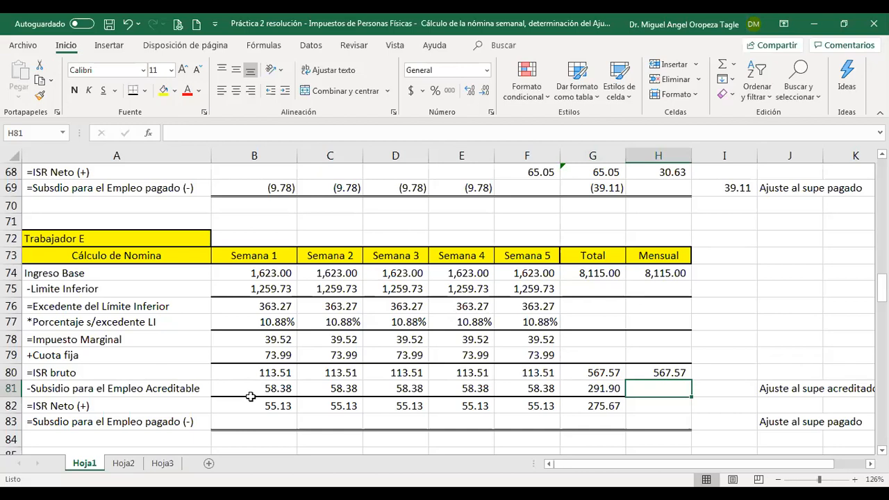
{"action": "type", "text": "0"}
{"action": "key", "text": "ctrl+Return"}
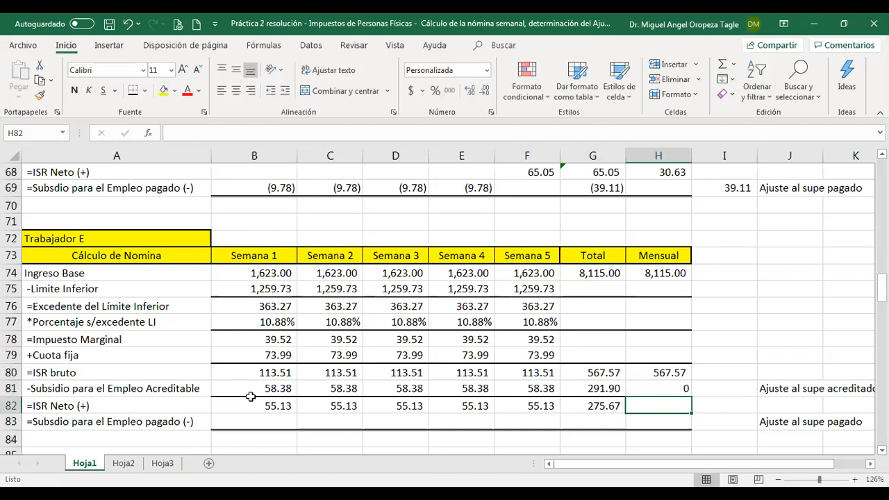
- Copy the adjustment formula from I69 into I81 and I83 for Trabajador E's SUPE acreditado and SUPE pagado adjustments
{"action": "key", "text": "Right"}
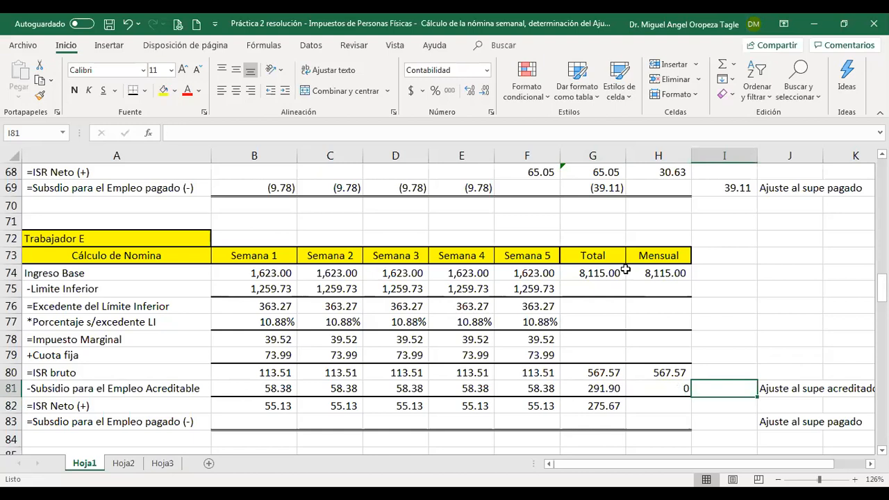
{"action": "left_click", "coordinate": [745, 188]}
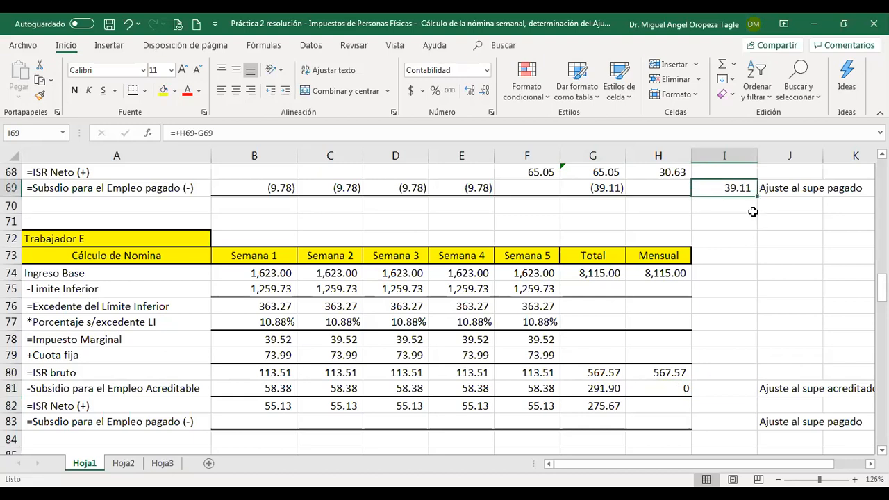
{"action": "key", "text": "ctrl+c"}
{"action": "key", "text": "Down"}
{"action": "key", "text": "Down"}
{"action": "key", "text": "Down"}
{"action": "key", "text": "Down"}
{"action": "key", "text": "Down"}
{"action": "key", "text": "Down"}
{"action": "key", "text": "Down"}
{"action": "key", "text": "Down"}
{"action": "key", "text": "Down"}
{"action": "key", "text": "Down"}
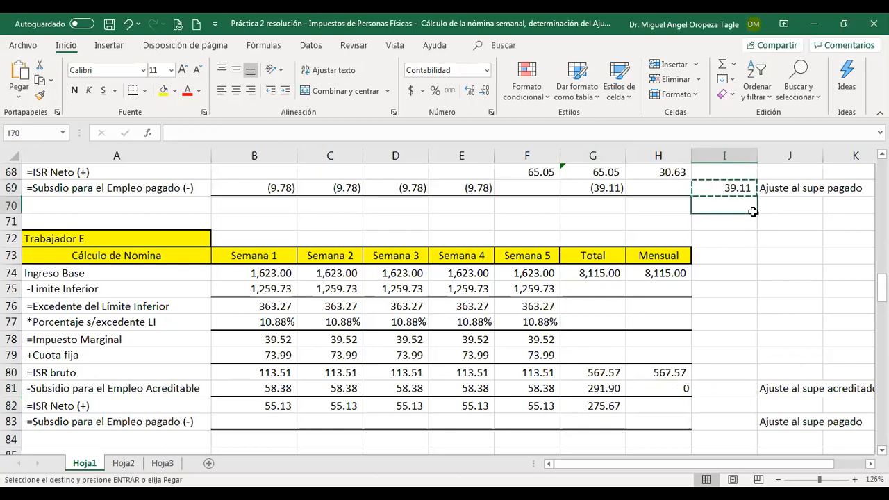
{"action": "key", "text": "Down"}
{"action": "key", "text": "Down"}
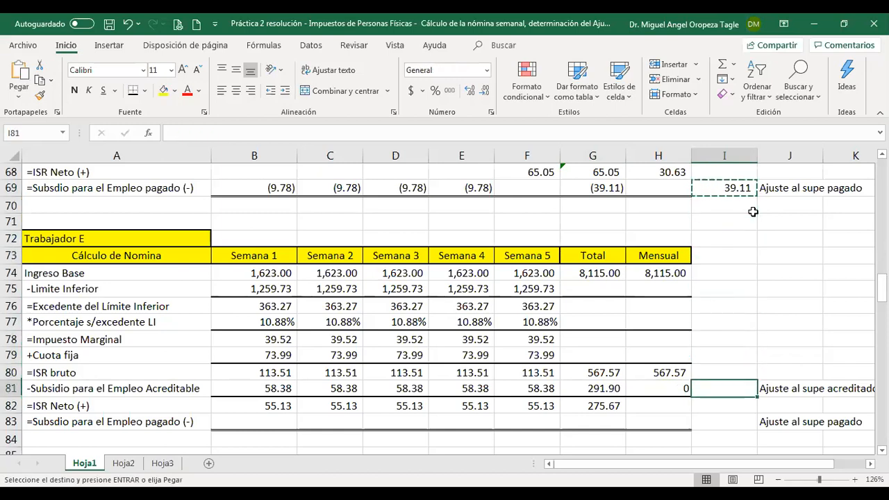
{"action": "key", "text": "ctrl+v"}
{"action": "key", "text": "Down"}
{"action": "key", "text": "Down"}
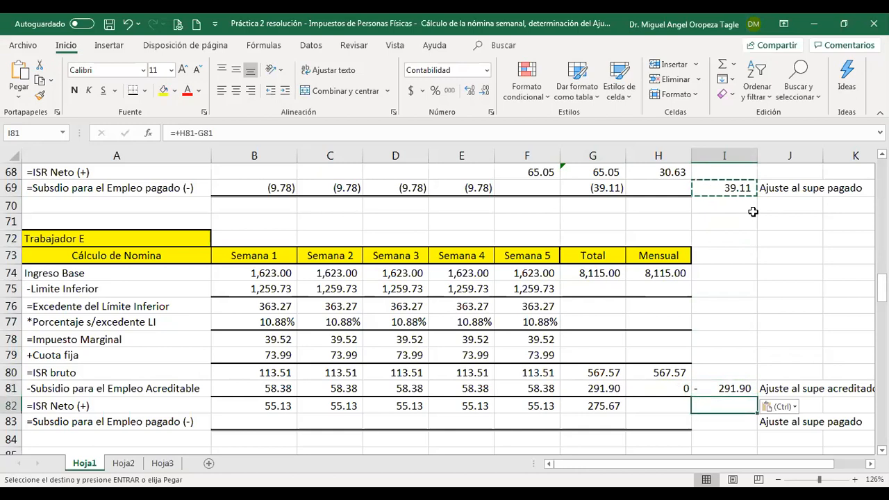
{"action": "key", "text": "Return"}
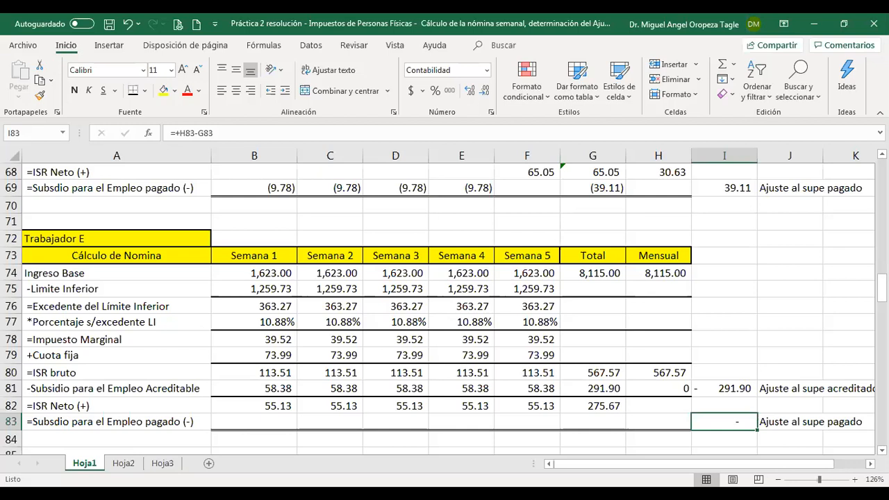
- Calculate Trabajador E's Mensual ISR Neto in H82 as +H80-H81
{"action": "left_click", "coordinate": [660, 407]}
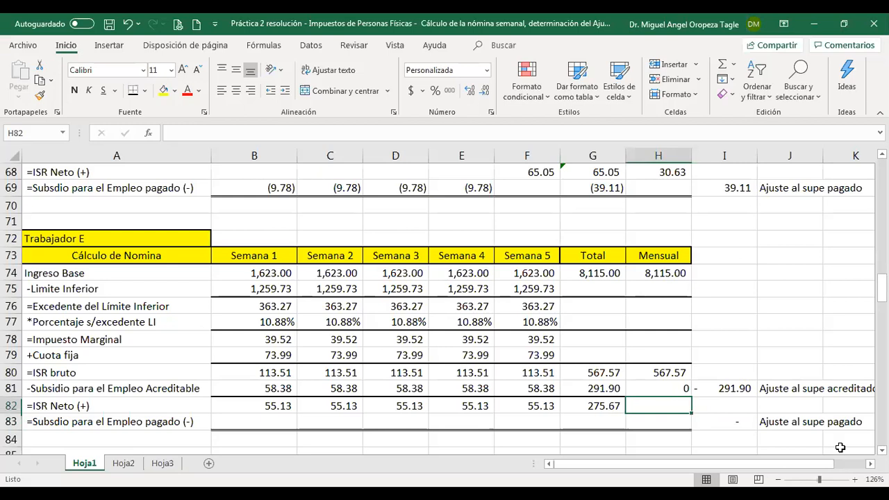
{"action": "type", "text": "+"}
{"action": "key", "text": "Up"}
{"action": "key", "text": "Up"}
{"action": "type", "text": "-"}
{"action": "key", "text": "Up"}
{"action": "key", "text": "Return"}
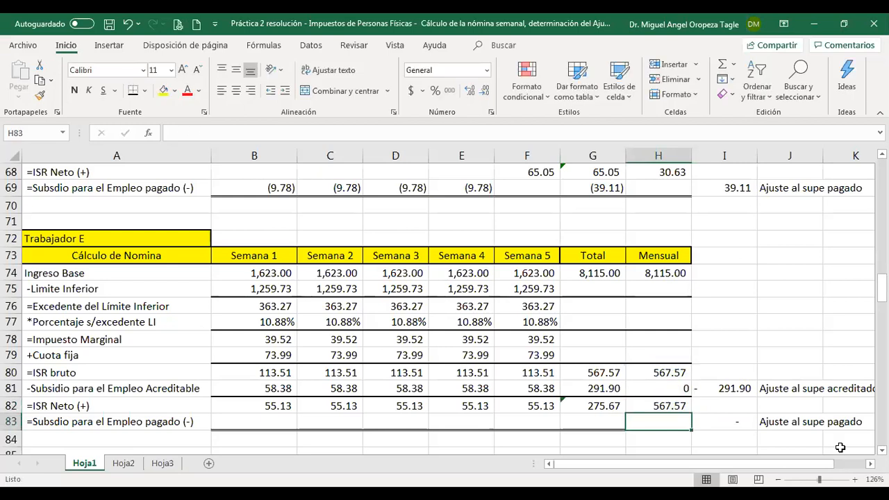
{"action": "scroll", "coordinate": [724, 444], "scroll_direction": "down", "scroll_amount": 12}
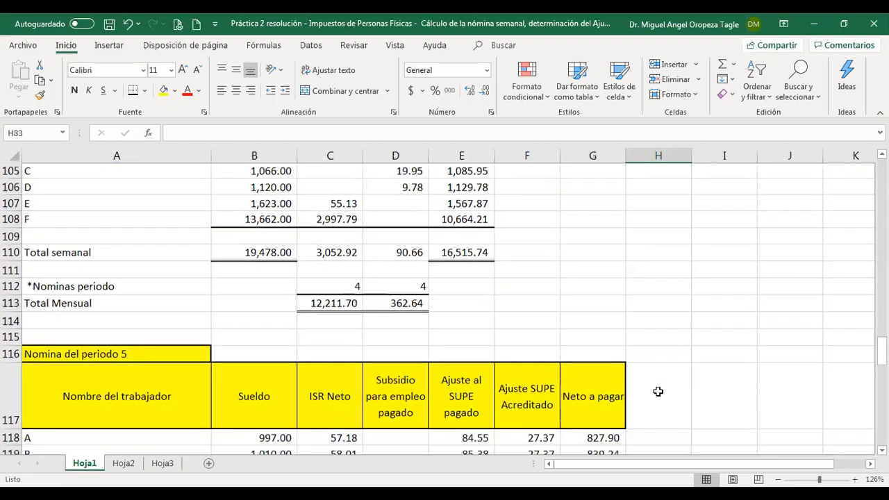
{"action": "scroll", "coordinate": [657, 391], "scroll_direction": "down", "scroll_amount": 3}
{"action": "left_click", "coordinate": [330, 370]}
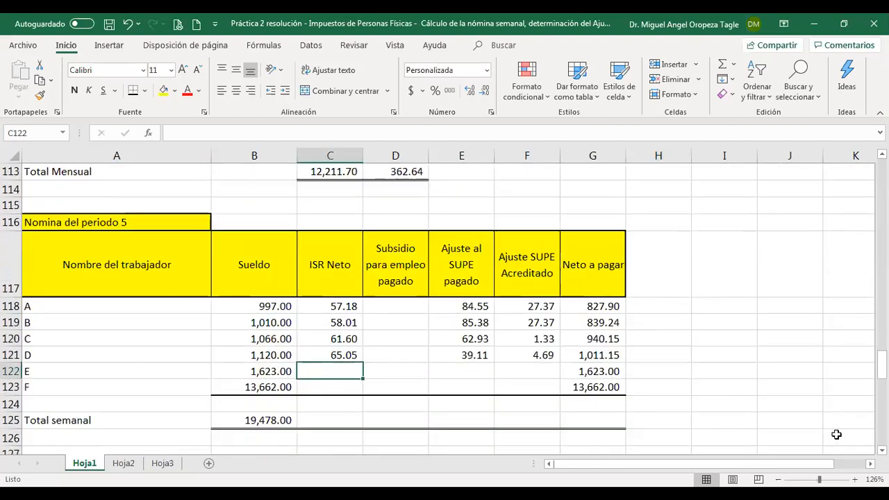
{"action": "type", "text": "+"}
{"action": "scroll", "coordinate": [644, 345], "scroll_direction": "up", "scroll_amount": 5}
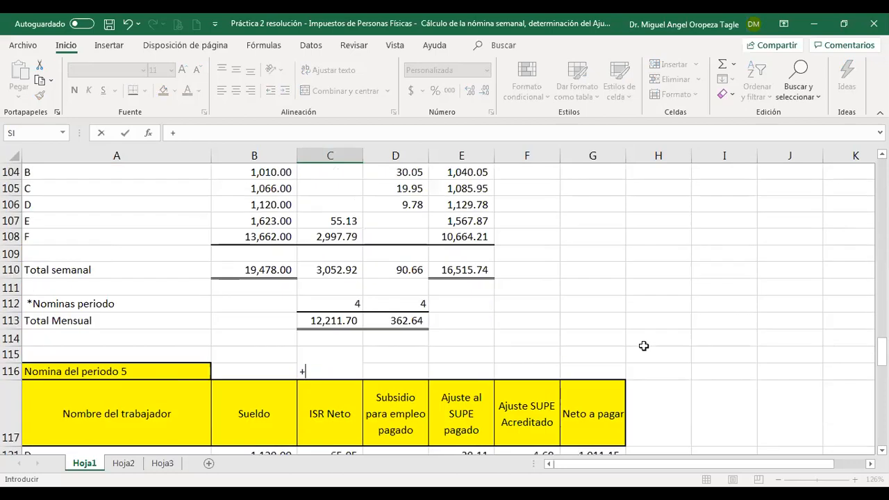
{"action": "scroll", "coordinate": [644, 345], "scroll_direction": "up", "scroll_amount": 11}
{"action": "scroll", "coordinate": [601, 350], "scroll_direction": "down", "scroll_amount": 2}
{"action": "scroll", "coordinate": [601, 351], "scroll_direction": "down", "scroll_amount": 2}
{"action": "scroll", "coordinate": [504, 343], "scroll_direction": "up", "scroll_amount": 3}
{"action": "key", "text": "Escape"}
{"action": "scroll", "coordinate": [550, 350], "scroll_direction": "down", "scroll_amount": 17}
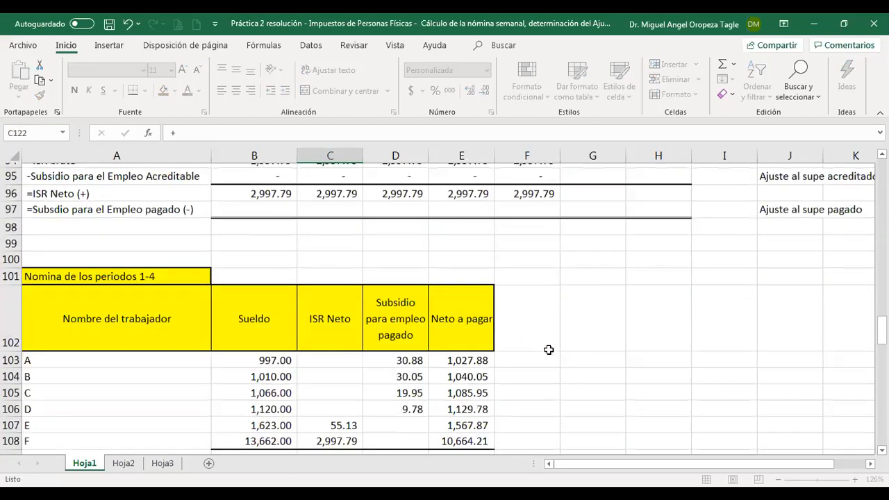
- Clear Trabajador E's Semana 5 Subsidio para el Empleo Acreditable in F81
{"action": "scroll", "coordinate": [551, 356], "scroll_direction": "up", "scroll_amount": 15}
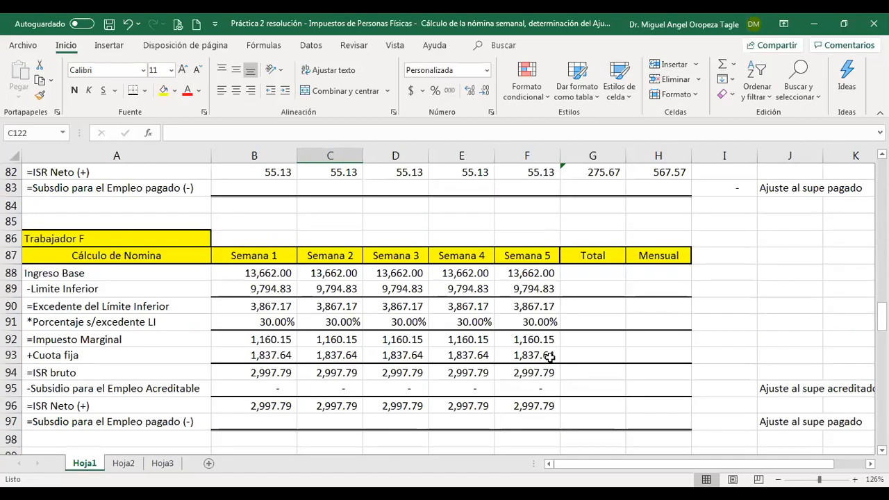
{"action": "left_click", "coordinate": [547, 305]}
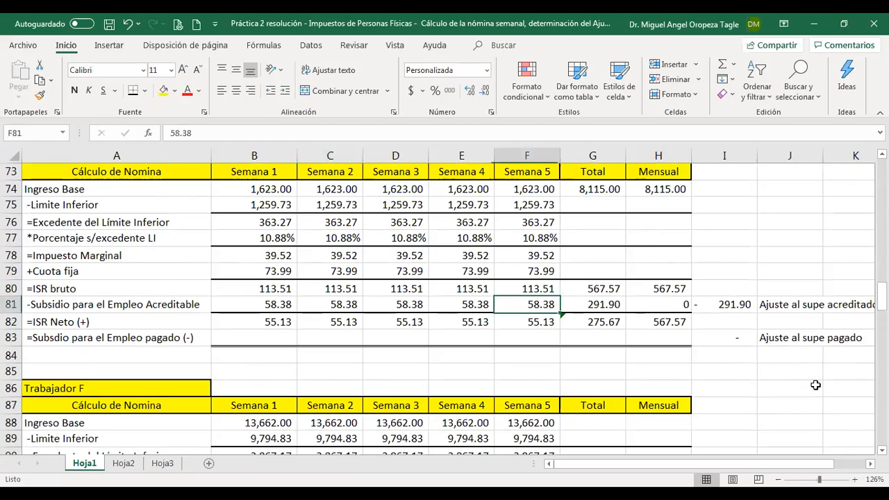
{"action": "key", "text": "Delete"}
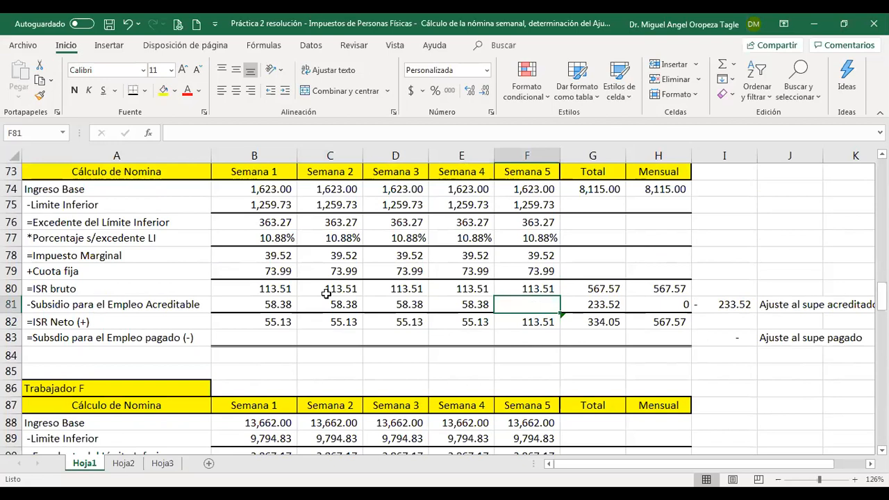
- Link worker E's ISR Neto in period 5 payroll cell C122 to the Semana 5 amount with +F82
{"action": "scroll", "coordinate": [514, 328], "scroll_direction": "down", "scroll_amount": 1}
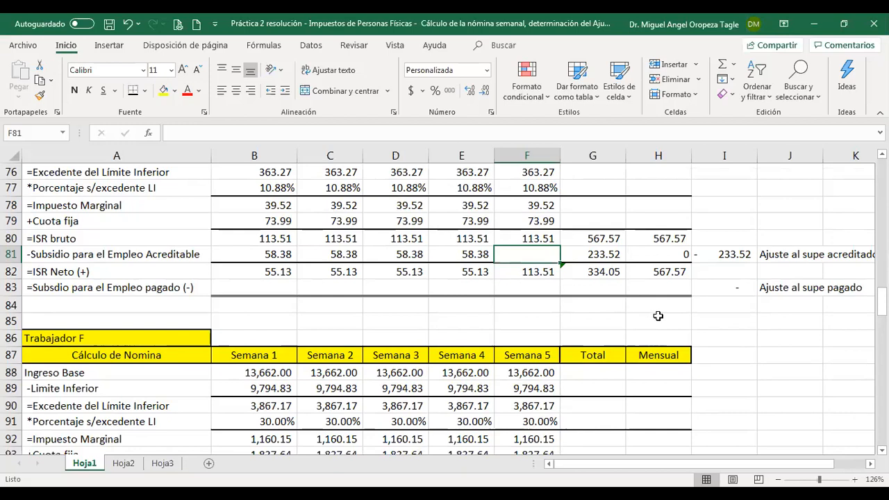
{"action": "scroll", "coordinate": [656, 313], "scroll_direction": "down", "scroll_amount": 1}
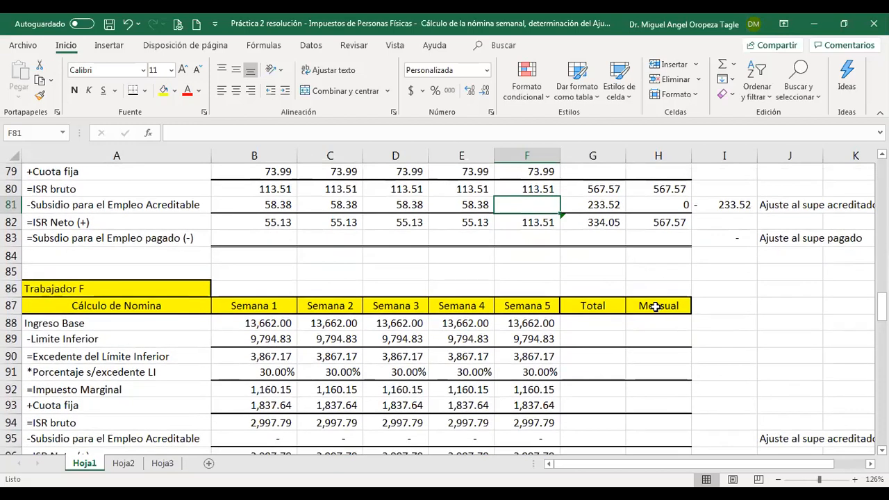
{"action": "scroll", "coordinate": [654, 311], "scroll_direction": "down", "scroll_amount": 3}
{"action": "scroll", "coordinate": [652, 309], "scroll_direction": "down", "scroll_amount": 9}
{"action": "left_click", "coordinate": [306, 337]}
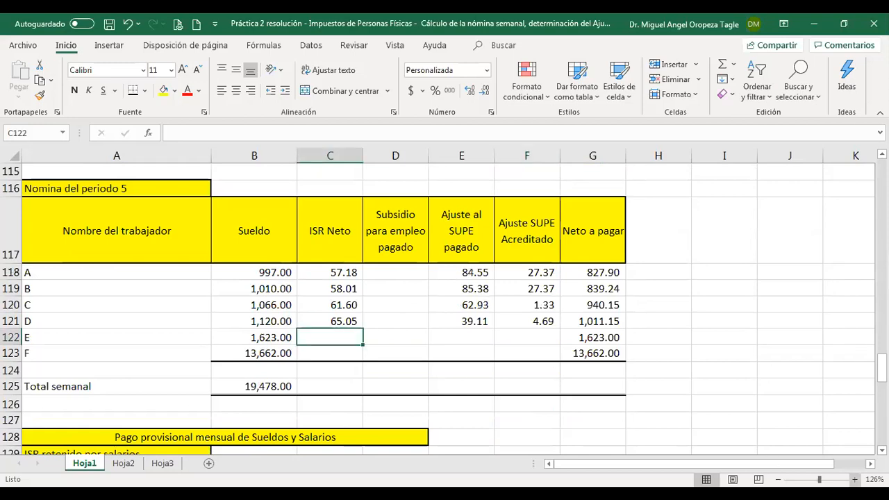
{"action": "type", "text": "+"}
{"action": "scroll", "coordinate": [448, 336], "scroll_direction": "up", "scroll_amount": 13}
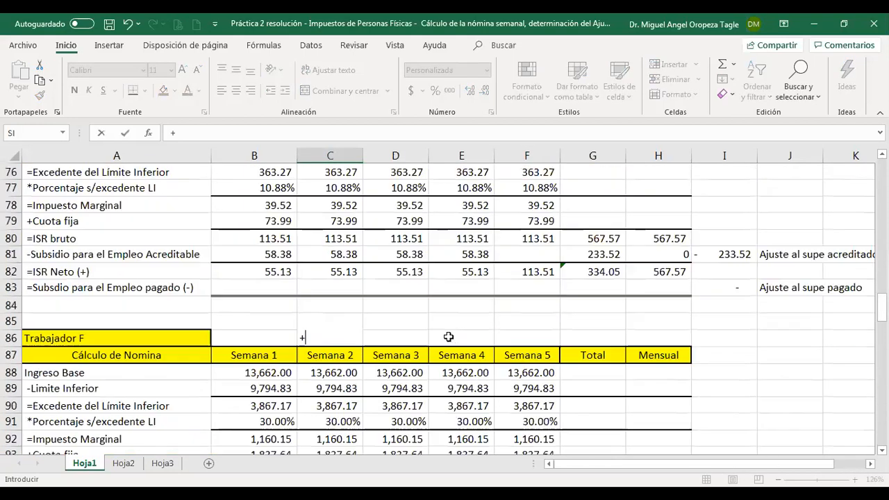
{"action": "scroll", "coordinate": [452, 338], "scroll_direction": "up", "scroll_amount": 4}
{"action": "scroll", "coordinate": [468, 347], "scroll_direction": "down", "scroll_amount": 2}
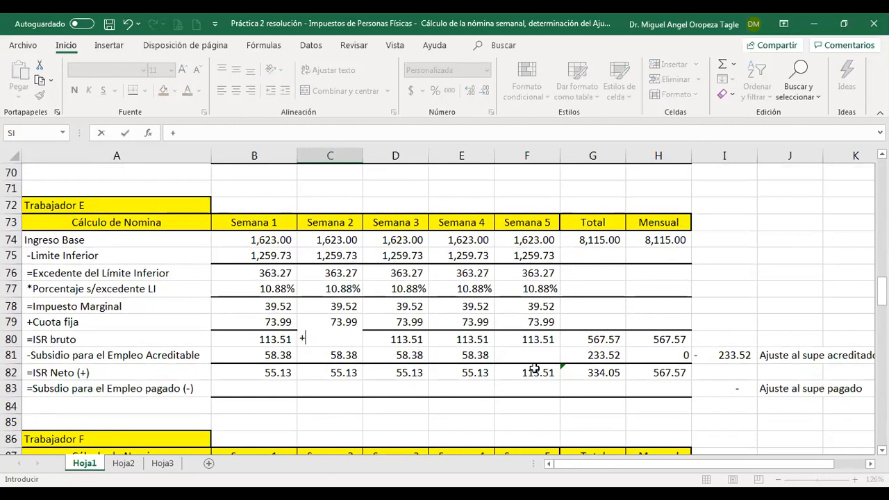
{"action": "left_click", "coordinate": [534, 368]}
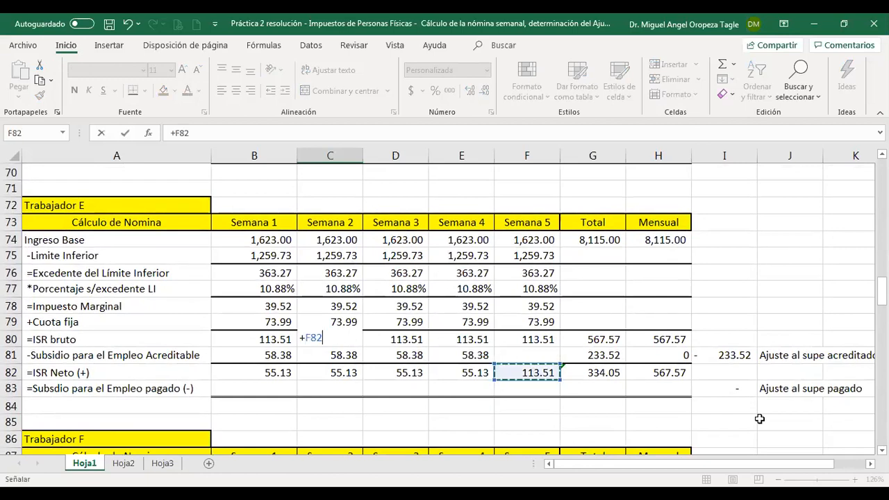
{"action": "key", "text": "Return"}
- Enter worker E's Ajuste SUPE Acreditado in period 5 payroll cell F122 as -I81
{"action": "key", "text": "Up"}
{"action": "key", "text": "Right"}
{"action": "key", "text": "Right"}
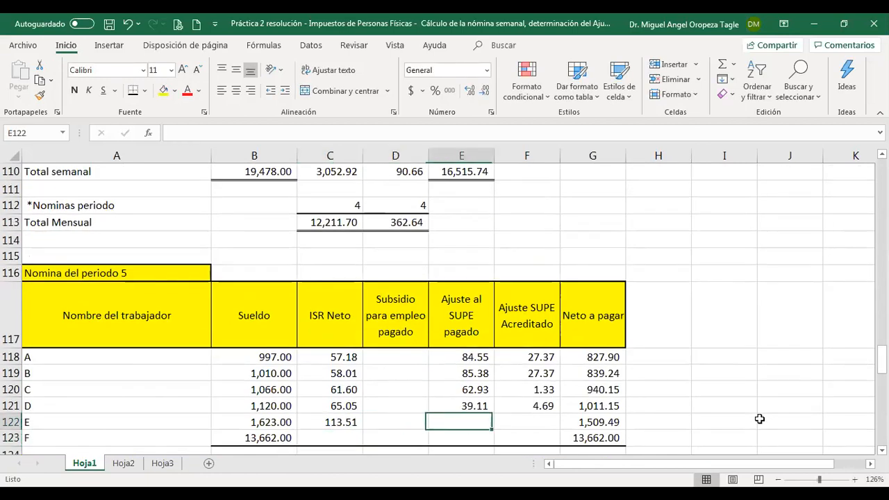
{"action": "key", "text": "Right"}
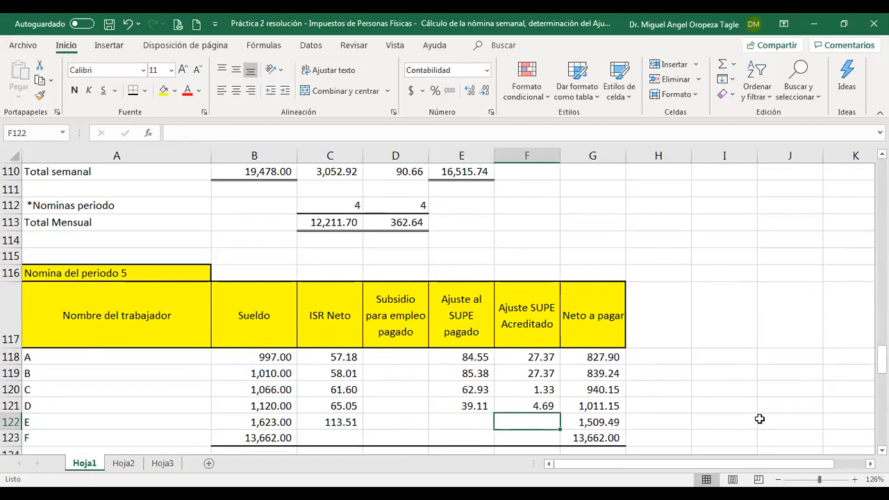
{"action": "type", "text": "-"}
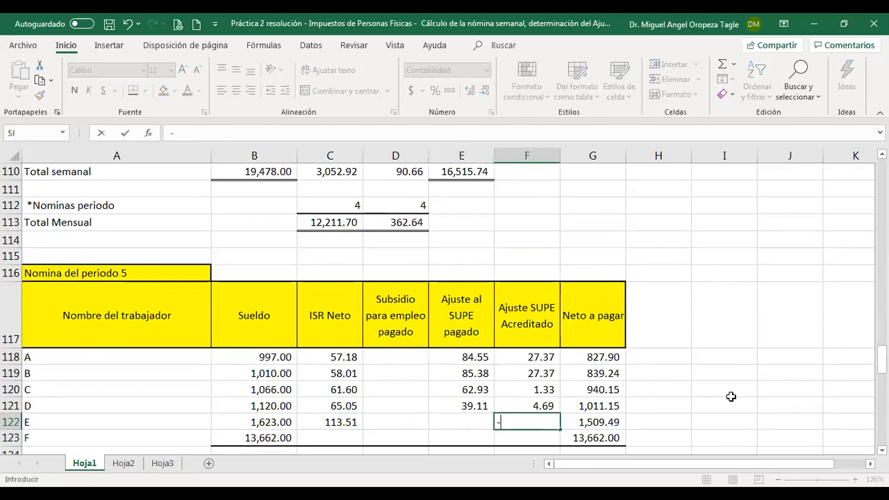
{"action": "scroll", "coordinate": [732, 392], "scroll_direction": "up", "scroll_amount": 10}
{"action": "scroll", "coordinate": [735, 390], "scroll_direction": "up", "scroll_amount": 3}
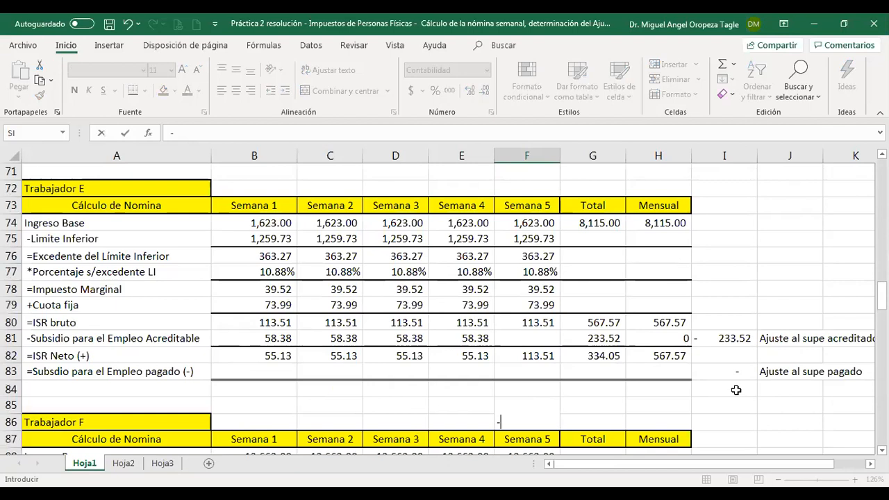
{"action": "left_click", "coordinate": [711, 339]}
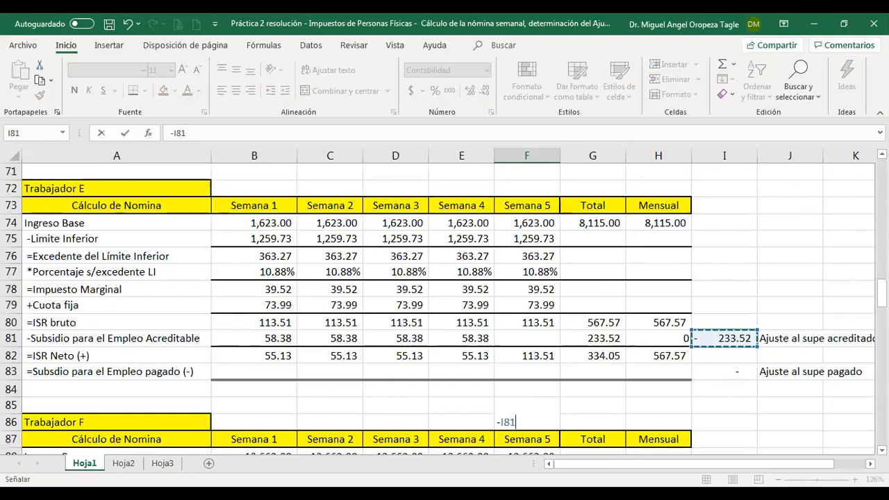
{"action": "key", "text": "Return"}
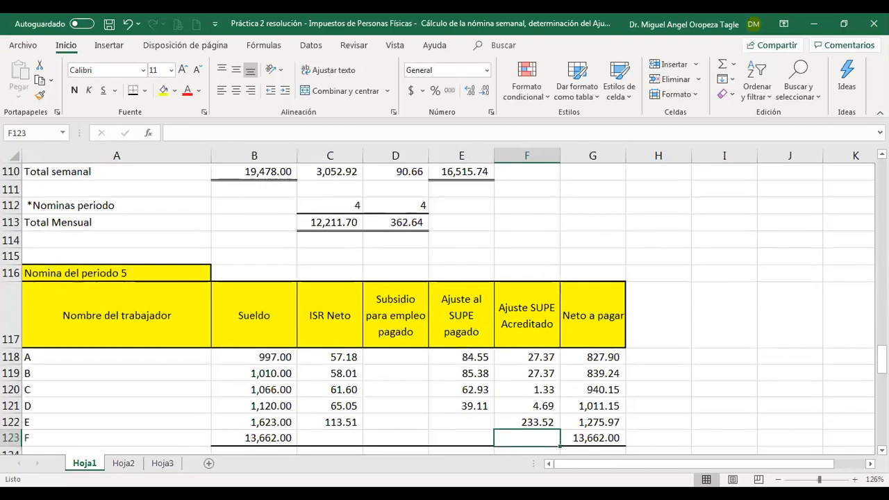
{"action": "key", "text": "Down"}
{"action": "key", "text": "Down"}
{"action": "key", "text": "Up"}
{"action": "key", "text": "Up"}
{"action": "key", "text": "Up"}
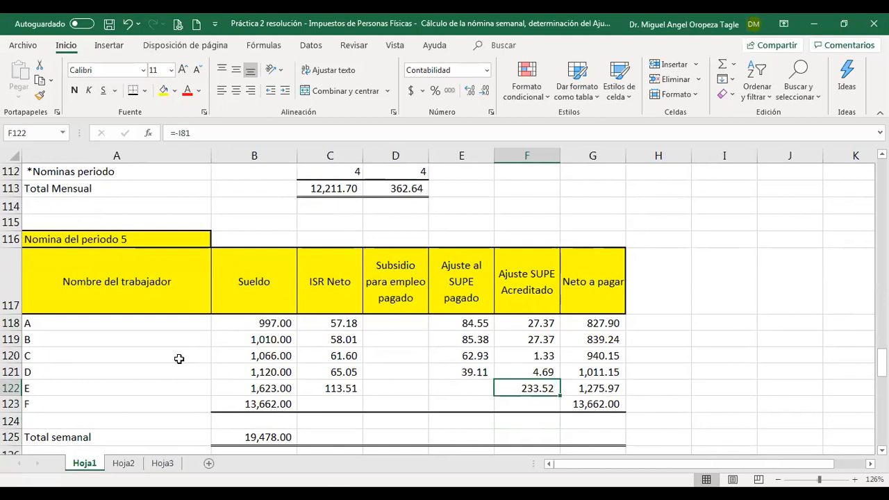
- Sum Trabajador F's weekly Ingreso Base in Total cell G88 and carry it into Mensual cell H88
{"action": "scroll", "coordinate": [448, 458], "scroll_direction": "down", "scroll_amount": 2}
{"action": "scroll", "coordinate": [447, 446], "scroll_direction": "up", "scroll_amount": 7}
{"action": "scroll", "coordinate": [447, 445], "scroll_direction": "up", "scroll_amount": 4}
{"action": "scroll", "coordinate": [452, 444], "scroll_direction": "down", "scroll_amount": 2}
{"action": "scroll", "coordinate": [486, 446], "scroll_direction": "up", "scroll_amount": 3}
{"action": "scroll", "coordinate": [515, 447], "scroll_direction": "down", "scroll_amount": 3}
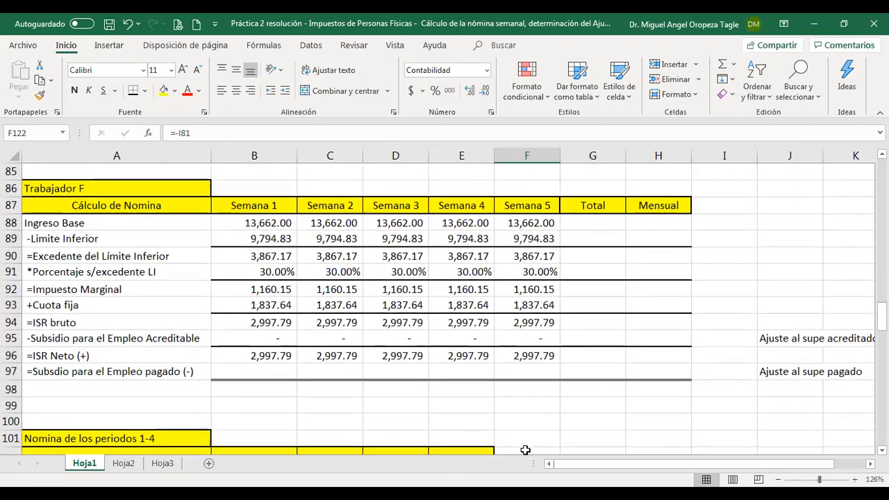
{"action": "left_click", "coordinate": [591, 219]}
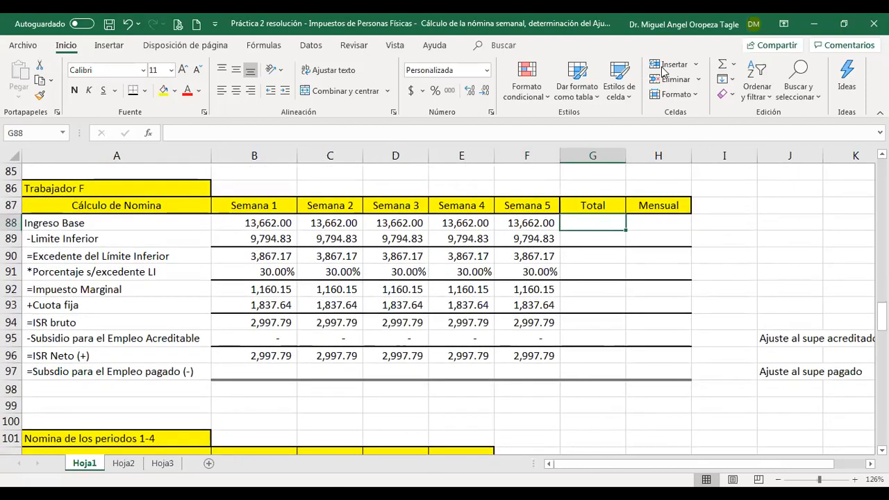
{"action": "left_click", "coordinate": [722, 65]}
{"action": "key", "text": "Return"}
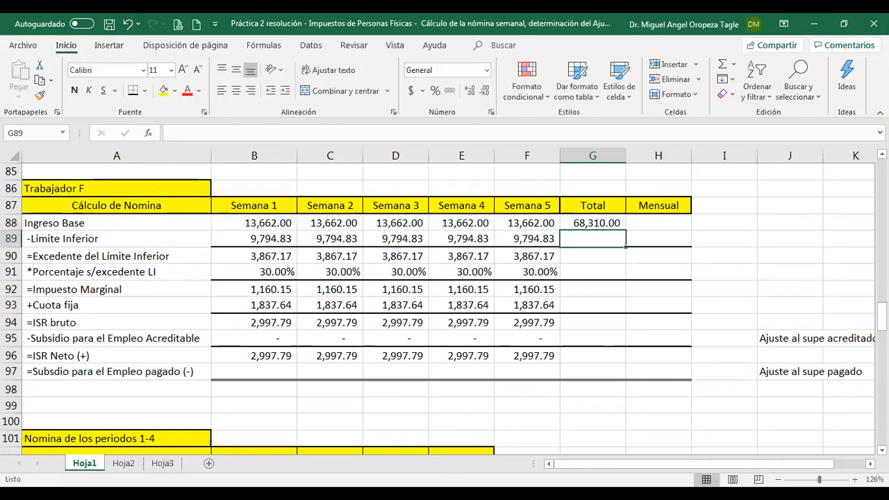
{"action": "key", "text": "Up"}
{"action": "key", "text": "Right"}
{"action": "type", "text": "="}
{"action": "key", "text": "Left"}
{"action": "key", "text": "Return"}
- Sum Trabajador F's weekly ISR bruto in Total cell G94 and carry it into Mensual cell H94 with +G94
{"action": "key", "text": "Down"}
{"action": "key", "text": "Down"}
{"action": "key", "text": "Down"}
{"action": "key", "text": "Down"}
{"action": "key", "text": "Down"}
{"action": "key", "text": "Left"}
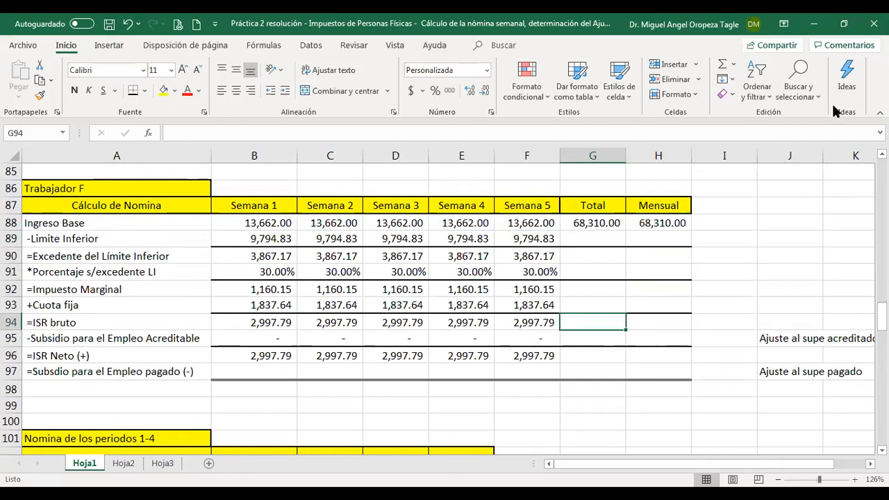
{"action": "left_click", "coordinate": [722, 68]}
{"action": "key", "text": "Return"}
{"action": "key", "text": "Up"}
{"action": "key", "text": "Right"}
{"action": "type", "text": "="}
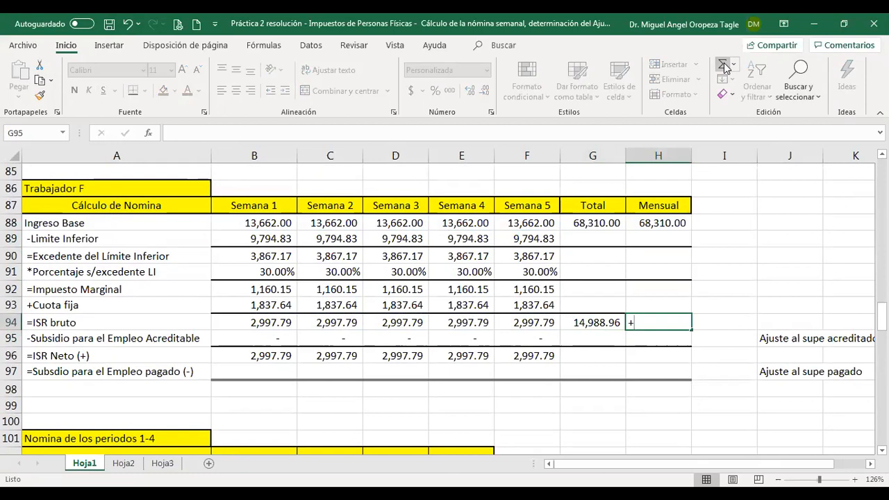
{"action": "key", "text": "Left"}
{"action": "key", "text": "Return"}
- Sum Trabajador F's five weeks of Subsidio para el Empleo Acreditable in Total cell G95
{"action": "key", "text": "Left"}
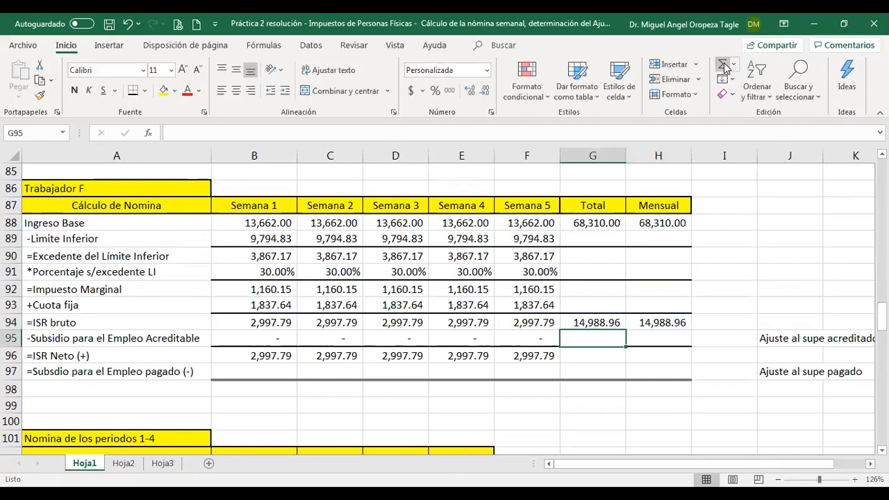
{"action": "left_click", "coordinate": [722, 67]}
{"action": "key", "text": "Return"}
{"action": "key", "text": "Up"}
{"action": "key", "text": "Right"}
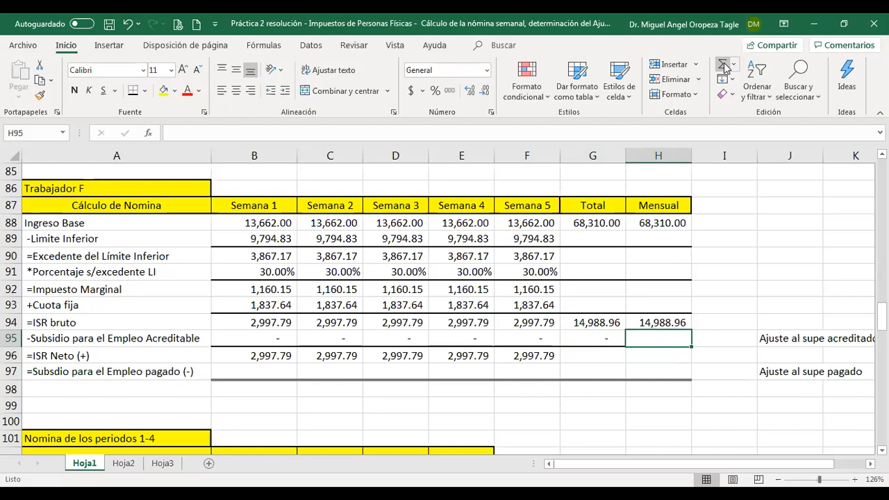
- Enter 0 as Trabajador F's Mensual Subsidio para el Empleo Acreditable in H95 and copy the adjustment formula from I81 into I95
{"action": "left_click", "coordinate": [722, 67]}
{"action": "key", "text": "Return"}
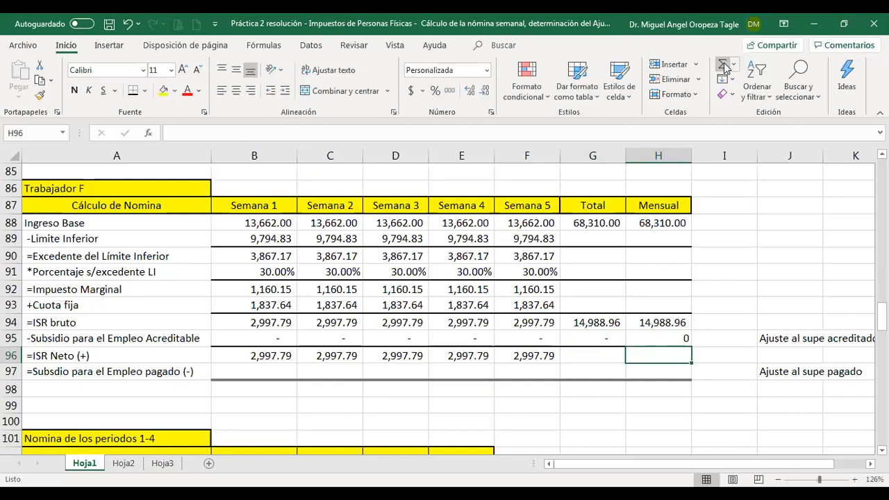
{"action": "key", "text": "Up"}
{"action": "key", "text": "Right"}
{"action": "key", "text": "Up"}
{"action": "key", "text": "Up"}
{"action": "key", "text": "Up"}
{"action": "key", "text": "Up"}
{"action": "key", "text": "Up"}
{"action": "key", "text": "Up"}
{"action": "key", "text": "Up"}
{"action": "key", "text": "Up"}
{"action": "key", "text": "Up"}
{"action": "key", "text": "Up"}
{"action": "key", "text": "Up"}
{"action": "key", "text": "Up"}
{"action": "key", "text": "Up"}
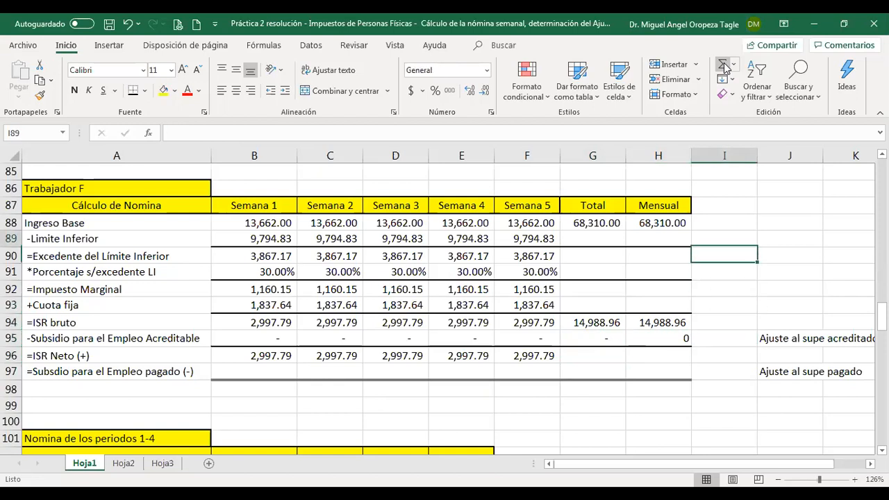
{"action": "key", "text": "Up"}
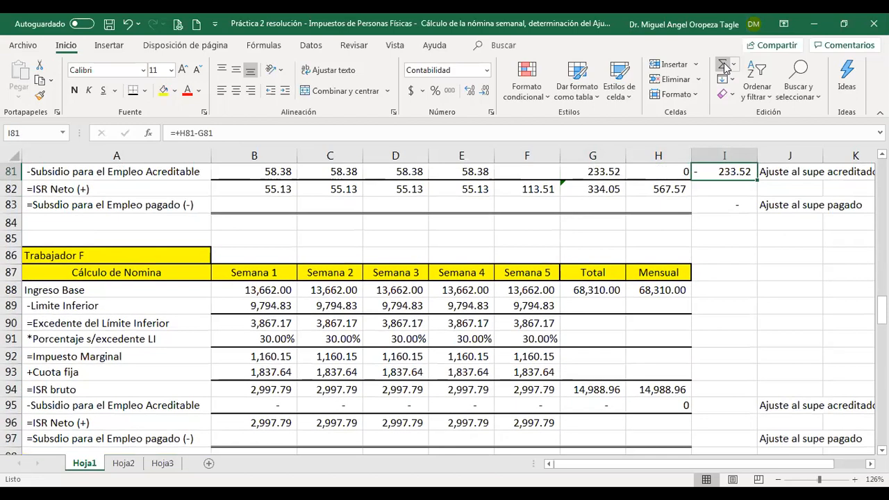
{"action": "key", "text": "ctrl+c"}
{"action": "key", "text": "Down"}
{"action": "key", "text": "Down"}
{"action": "key", "text": "Down"}
{"action": "key", "text": "Down"}
{"action": "key", "text": "Down"}
{"action": "key", "text": "Down"}
{"action": "key", "text": "Down"}
{"action": "key", "text": "Down"}
{"action": "key", "text": "Down"}
{"action": "key", "text": "Down"}
{"action": "key", "text": "Down"}
{"action": "key", "text": "Down"}
{"action": "key", "text": "Down"}
{"action": "key", "text": "Down"}
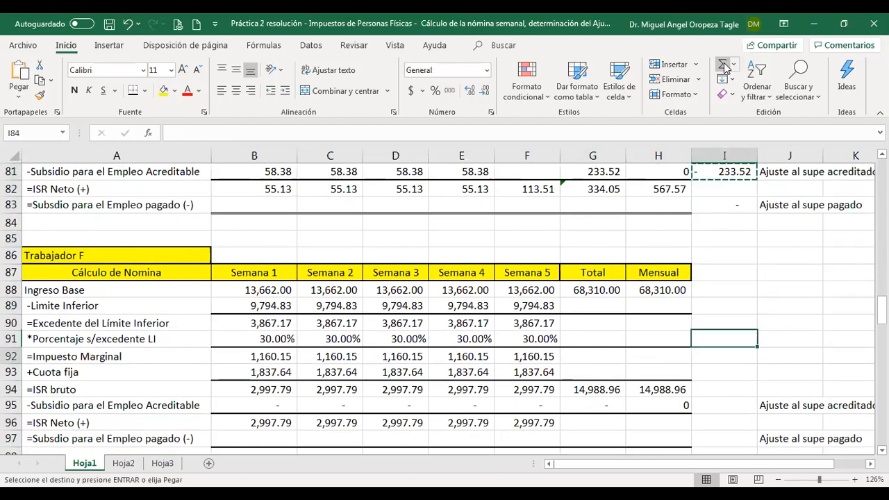
{"action": "key", "text": "ctrl+v"}
- Paste the copied adjustment formula into Trabajador F's Ajuste al supe pagado cell I97
{"action": "key", "text": "Down"}
{"action": "key", "text": "Down"}
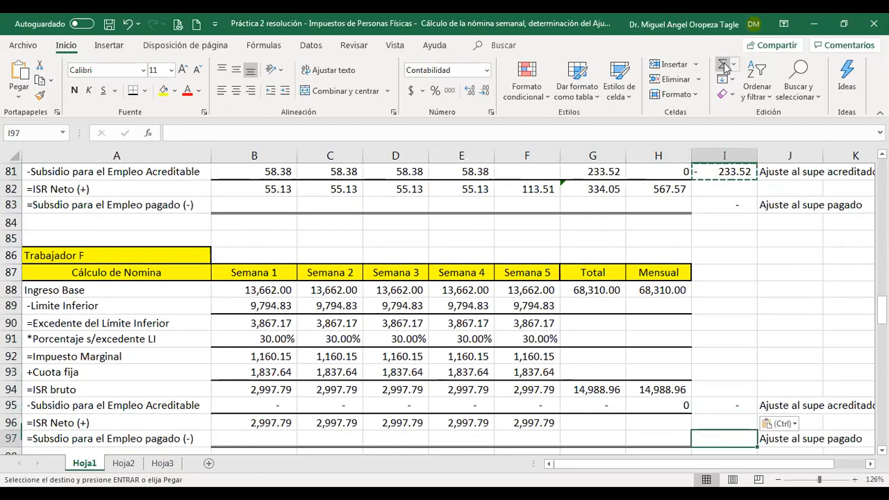
{"action": "key", "text": "Return"}
{"action": "key", "text": "Up"}
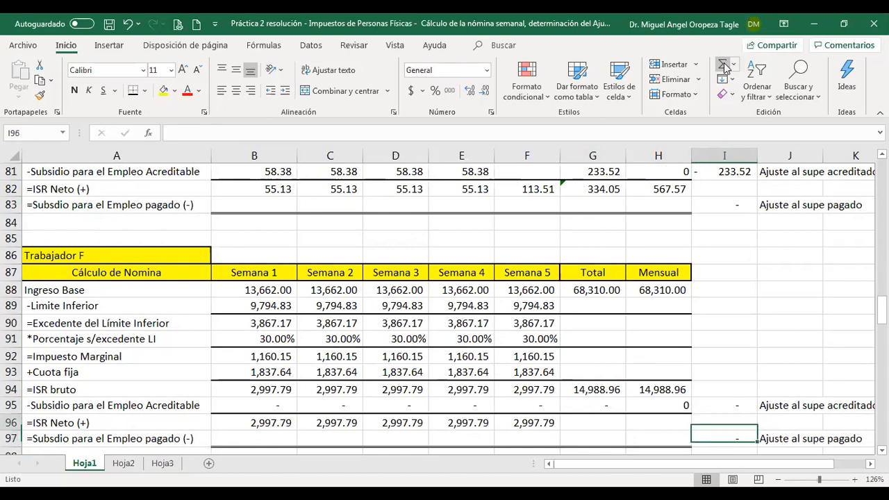
- Sum Trabajador F's weekly ISR Neto values from B96 to F96 in Total cell G96
{"action": "key", "text": "Left"}
{"action": "key", "text": "Left"}
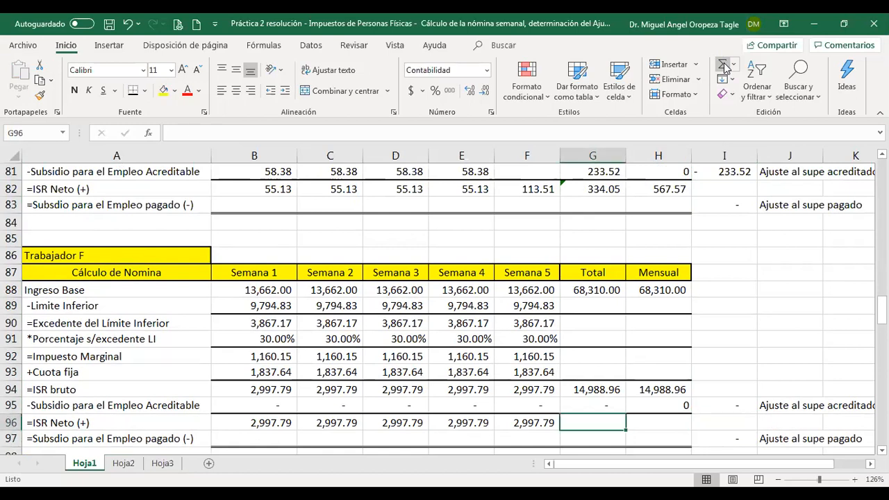
{"action": "left_click", "coordinate": [724, 62]}
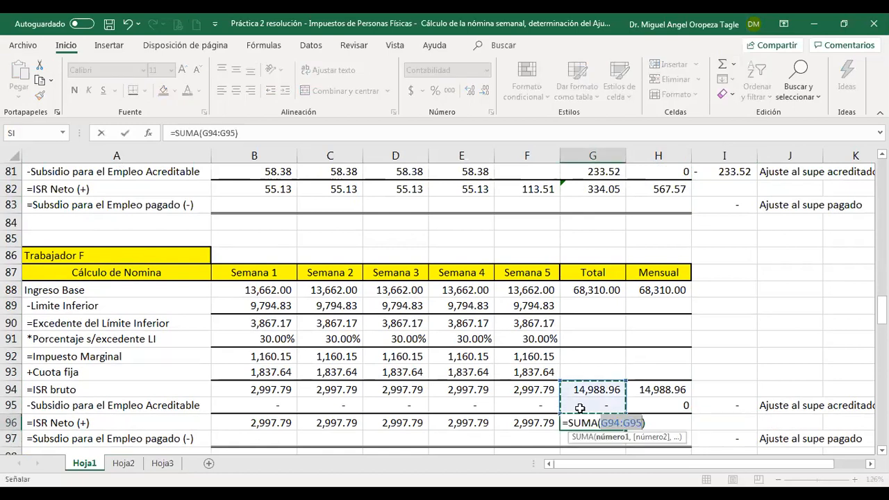
{"action": "left_click", "coordinate": [535, 422]}
{"action": "left_click", "coordinate": [261, 422], "text": "shift"}
{"action": "key", "text": "Return"}
- Calculate Trabajador F's Mensual ISR Neto in H96 with +H94-H95
{"action": "key", "text": "Right"}
{"action": "type", "text": "+"}
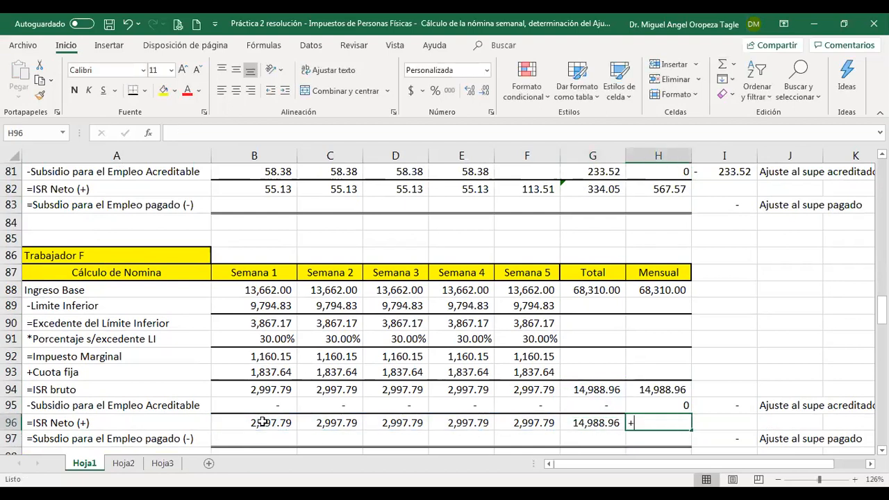
{"action": "key", "text": "Up"}
{"action": "key", "text": "Up"}
{"action": "type", "text": "-"}
{"action": "key", "text": "Up"}
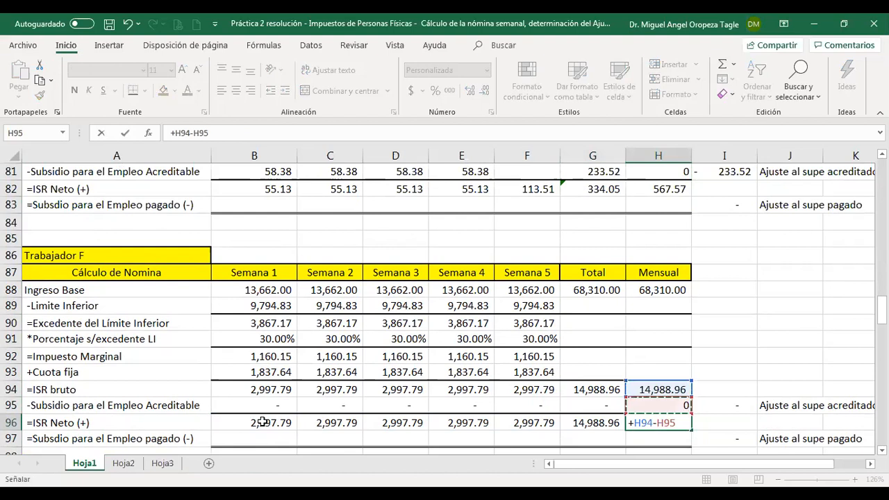
{"action": "key", "text": "Return"}
- Enter worker F's ISR Neto in period 5 payroll cell C123 as +F96
{"action": "scroll", "coordinate": [12, 408], "scroll_direction": "down", "scroll_amount": 1}
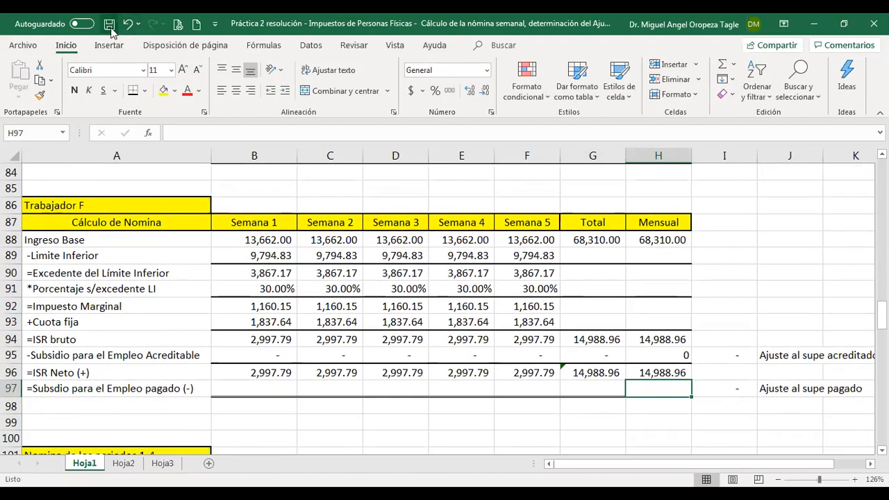
{"action": "scroll", "coordinate": [575, 426], "scroll_direction": "down", "scroll_amount": 6}
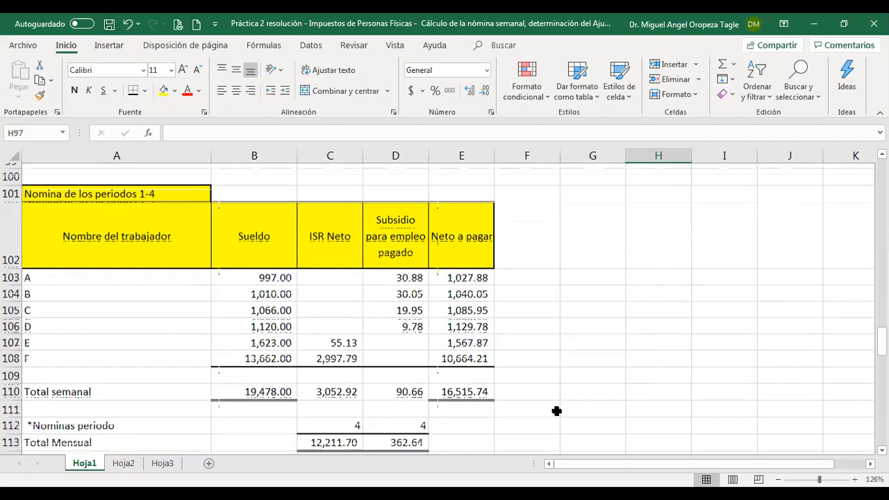
{"action": "scroll", "coordinate": [468, 401], "scroll_direction": "up", "scroll_amount": 2}
{"action": "scroll", "coordinate": [463, 402], "scroll_direction": "down", "scroll_amount": 7}
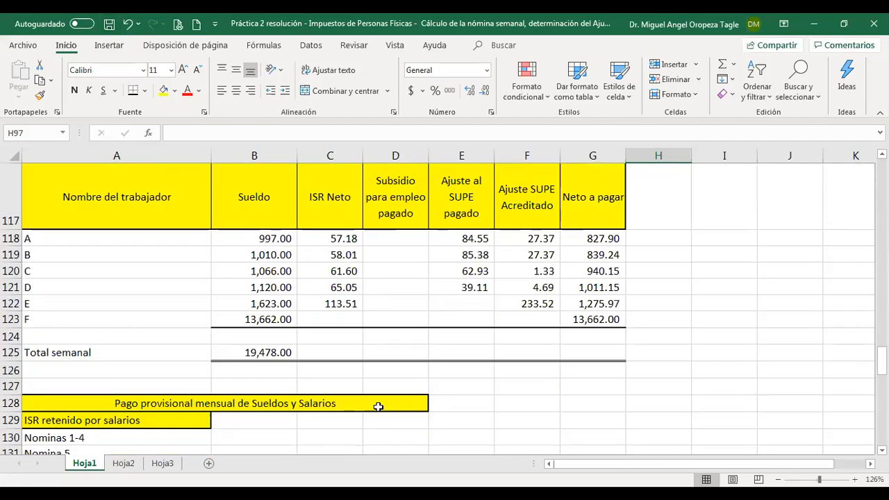
{"action": "left_click", "coordinate": [332, 320]}
{"action": "type", "text": "+"}
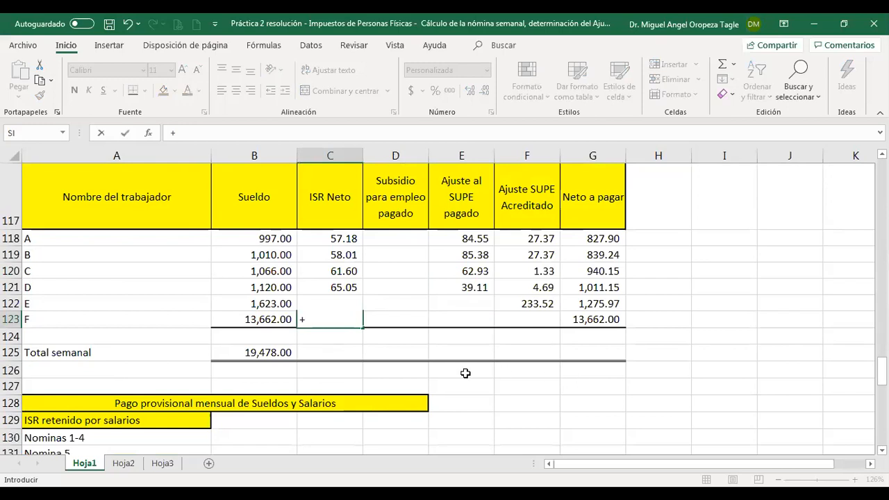
{"action": "scroll", "coordinate": [462, 371], "scroll_direction": "up", "scroll_amount": 9}
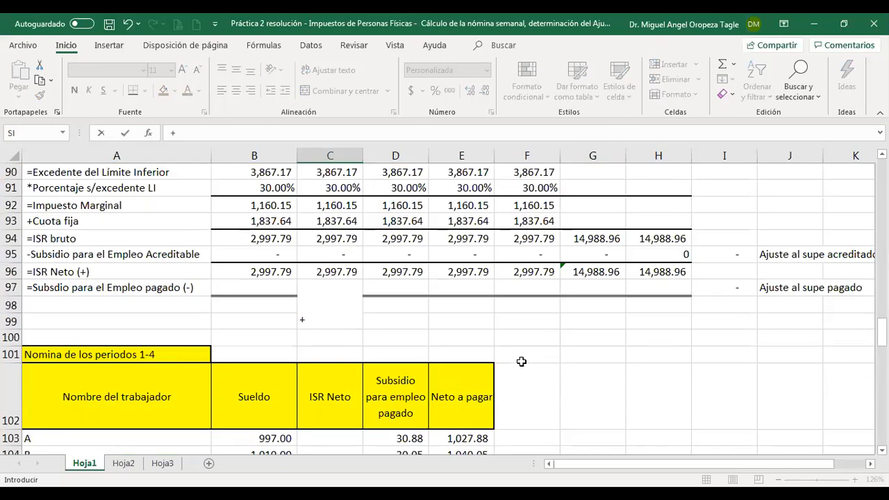
{"action": "left_click", "coordinate": [527, 272]}
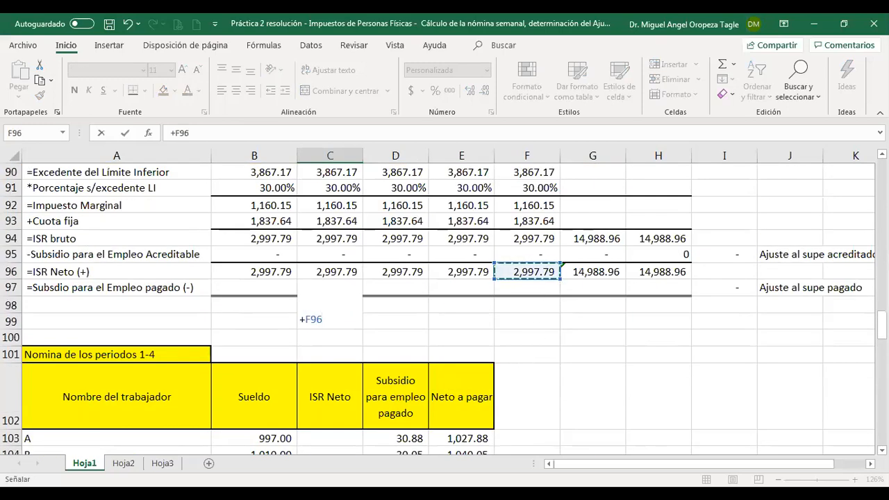
{"action": "key", "text": "Return"}
- Sum the period 5 ISR Neto column in Total semanal cell C125 with =SUMA(C118:C124)
{"action": "key", "text": "Down"}
{"action": "key", "text": "Down"}
{"action": "key", "text": "Up"}
{"action": "key", "text": "Up"}
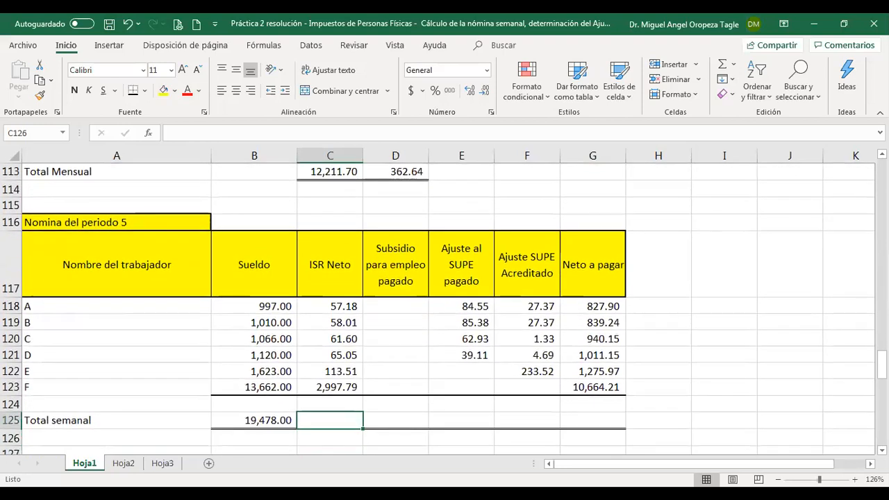
{"action": "key", "text": "Right"}
{"action": "key", "text": "Right"}
{"action": "key", "text": "Right"}
{"action": "key", "text": "Down"}
{"action": "key", "text": "Down"}
{"action": "key", "text": "Up"}
{"action": "key", "text": "Left"}
{"action": "key", "text": "Left"}
{"action": "key", "text": "Left"}
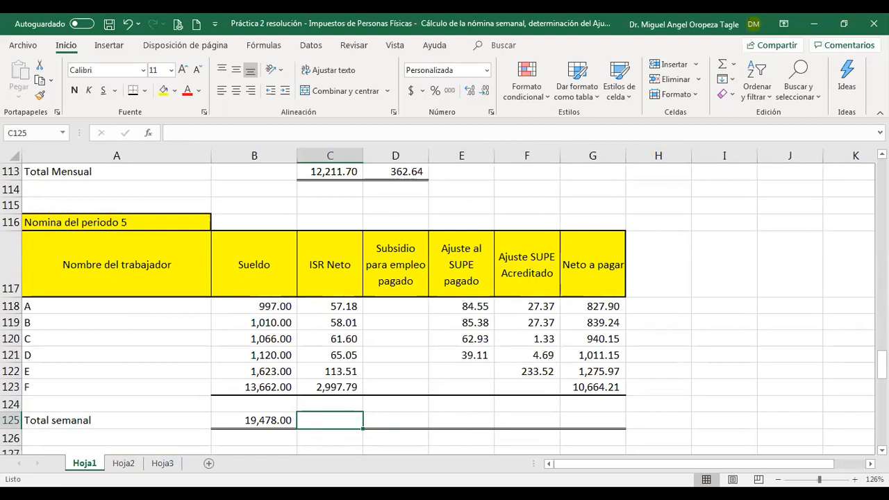
{"action": "left_click", "coordinate": [726, 68]}
{"action": "key", "text": "Return"}
- Copy the C125 total formula across the Total semanal row to cells D125 through G125
{"action": "key", "text": "Up"}
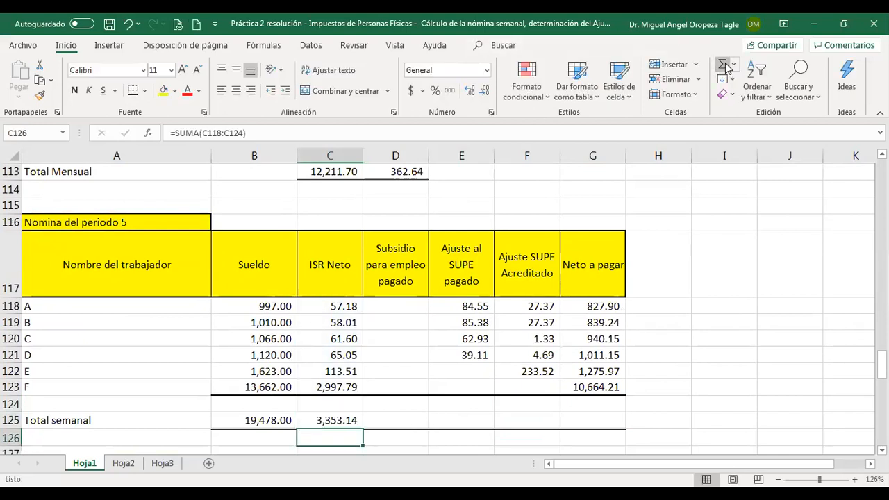
{"action": "key", "text": "ctrl+c"}
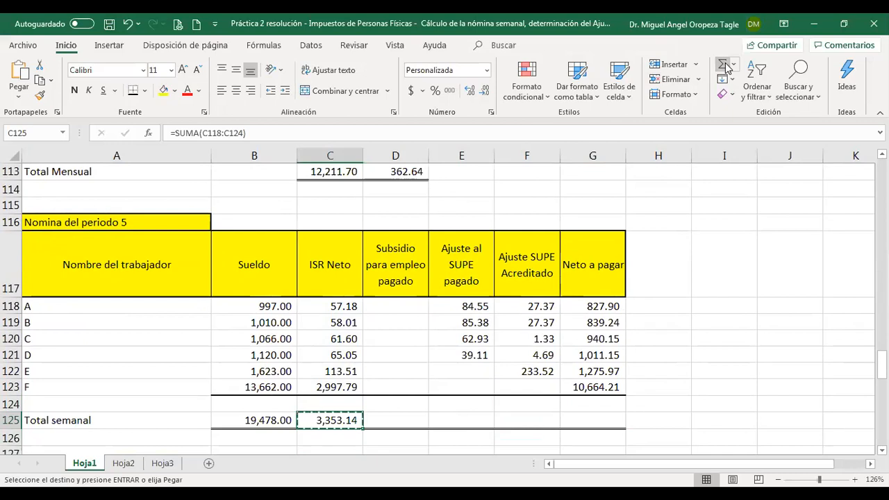
{"action": "key", "text": "shift+Right"}
{"action": "key", "text": "shift+Right"}
{"action": "key", "text": "shift+Right"}
{"action": "key", "text": "shift+Right"}
{"action": "key", "text": "ctrl+v"}
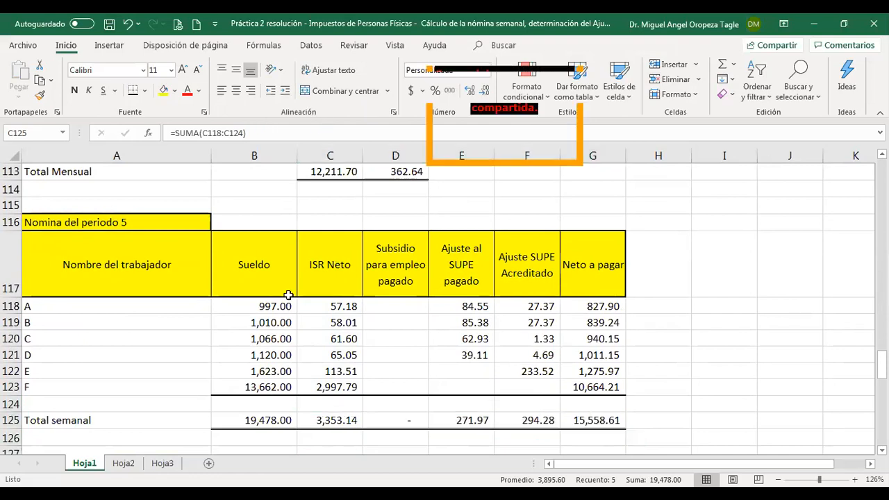
{"action": "left_click", "coordinate": [726, 323]}
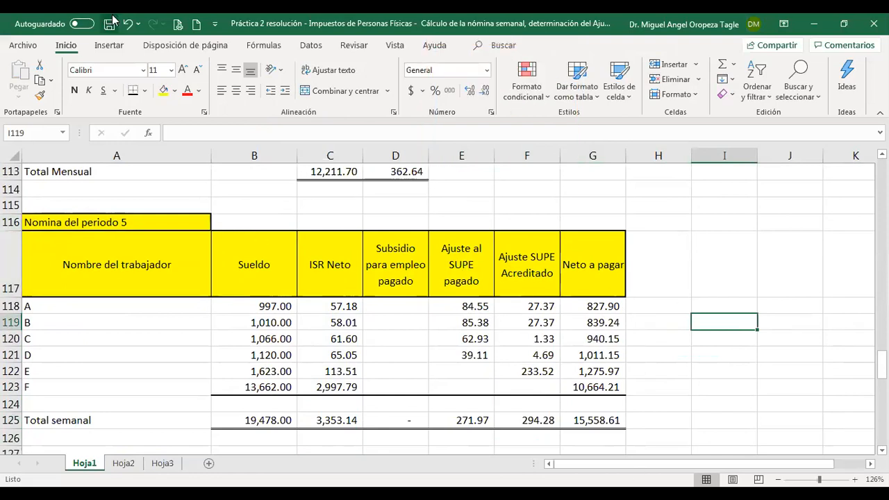
- Enter the Nominas 1-4 ISR retenido por salarios in B130 as +C113 from the Total Mensual row
{"action": "scroll", "coordinate": [247, 408], "scroll_direction": "down", "scroll_amount": 2}
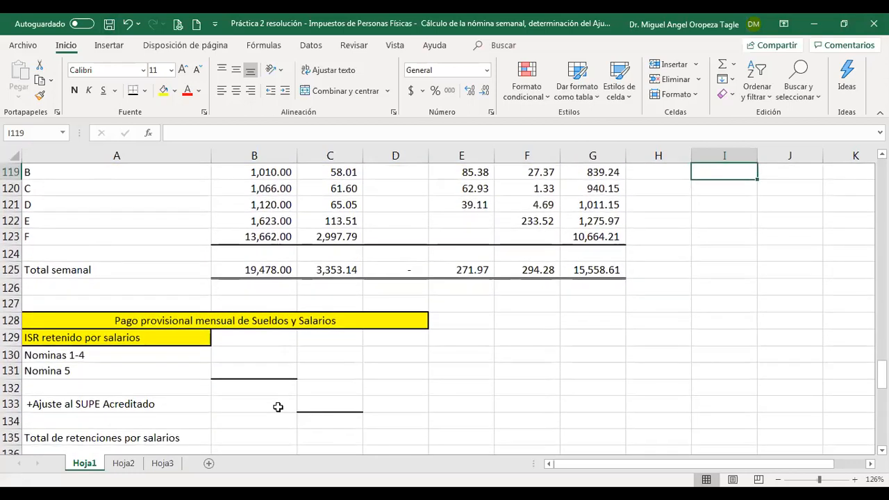
{"action": "left_click", "coordinate": [122, 340]}
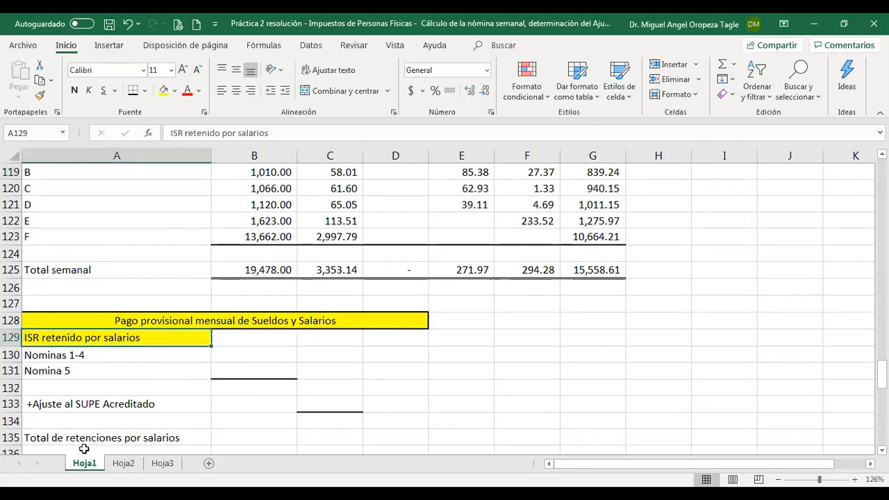
{"action": "scroll", "coordinate": [142, 445], "scroll_direction": "down", "scroll_amount": 2}
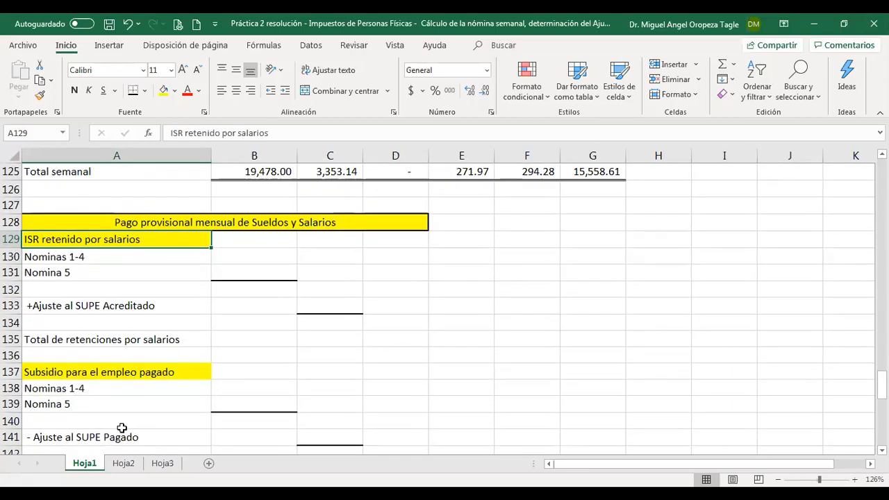
{"action": "left_click", "coordinate": [245, 257]}
{"action": "type", "text": "+"}
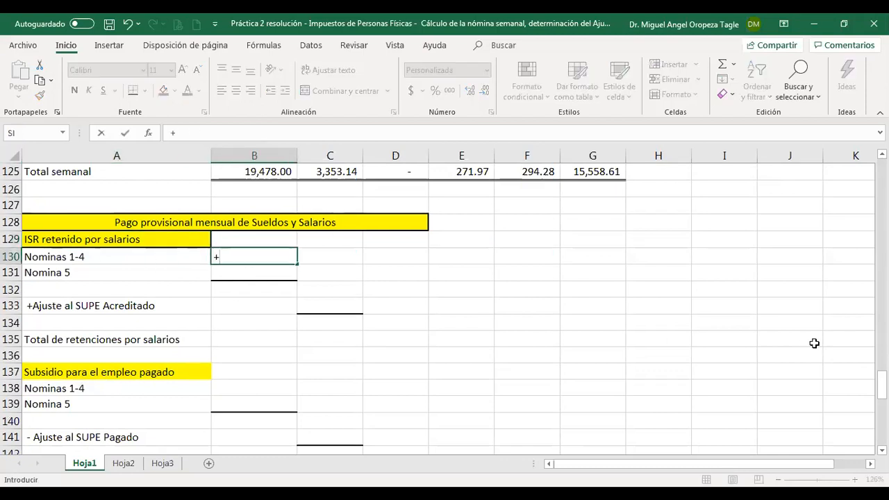
{"action": "scroll", "coordinate": [349, 336], "scroll_direction": "up", "scroll_amount": 6}
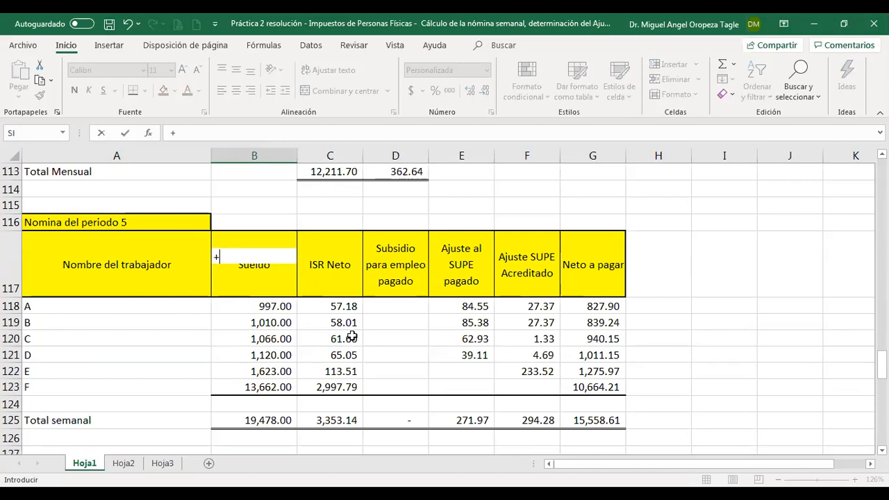
{"action": "left_click", "coordinate": [315, 273]}
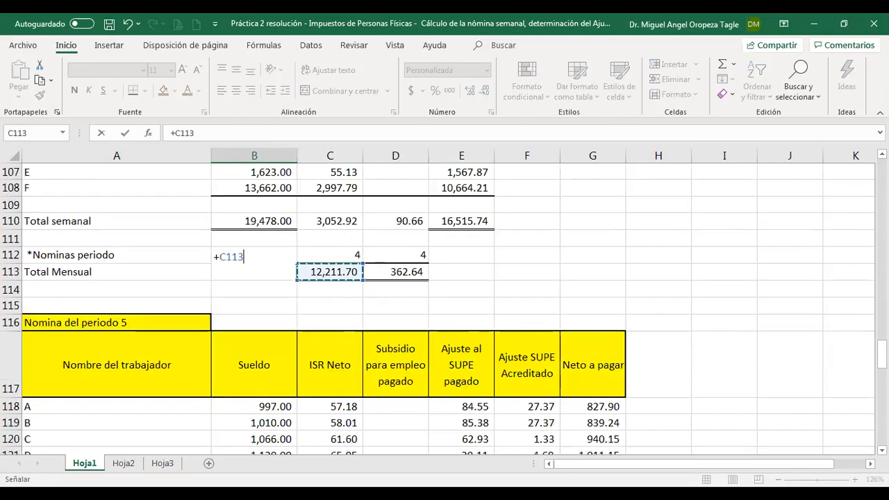
{"action": "key", "text": "Return"}
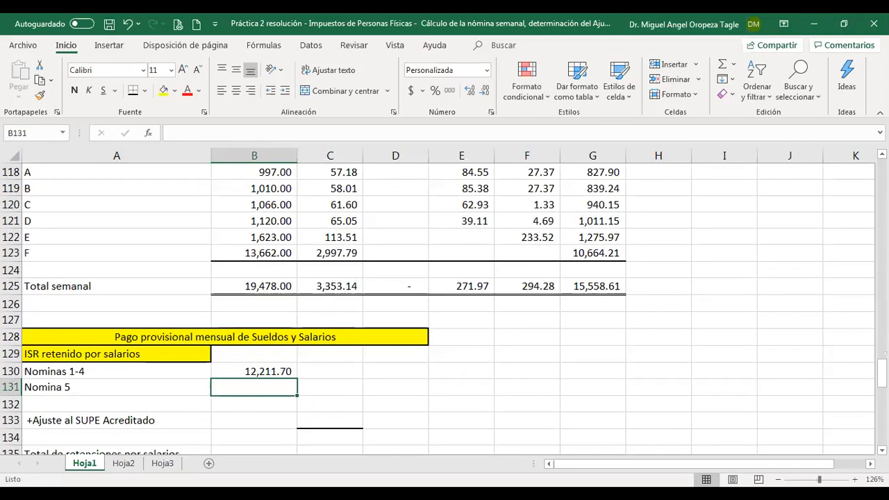
- Enter the Nomina 5 ISR retenido in B131 as +C125 from the Total semanal row
{"action": "type", "text": "+"}
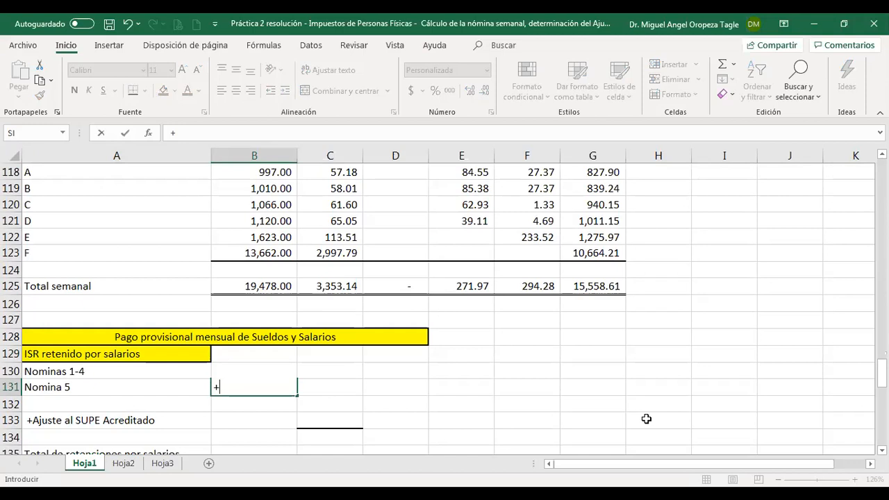
{"action": "left_click", "coordinate": [332, 286]}
{"action": "key", "text": "Return"}
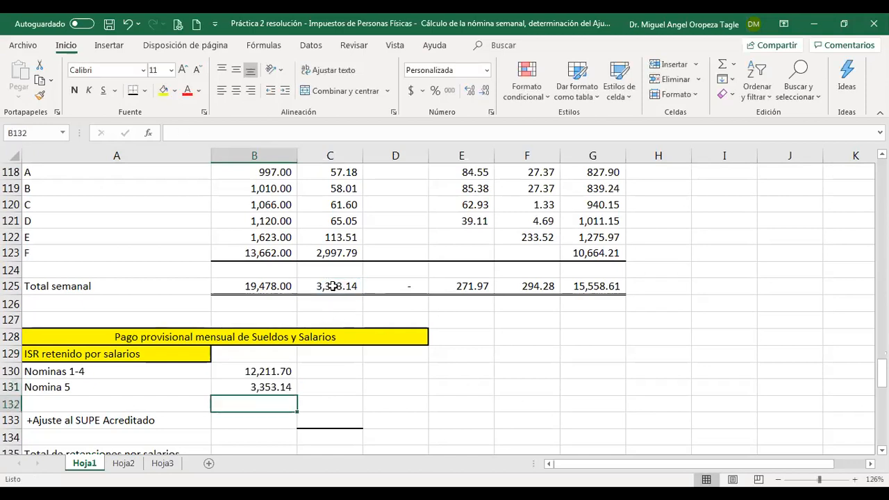
- Add both withheld ISR amounts in cell C131 with =SUMA(B130:B131)
{"action": "key", "text": "Up"}
{"action": "key", "text": "Right"}
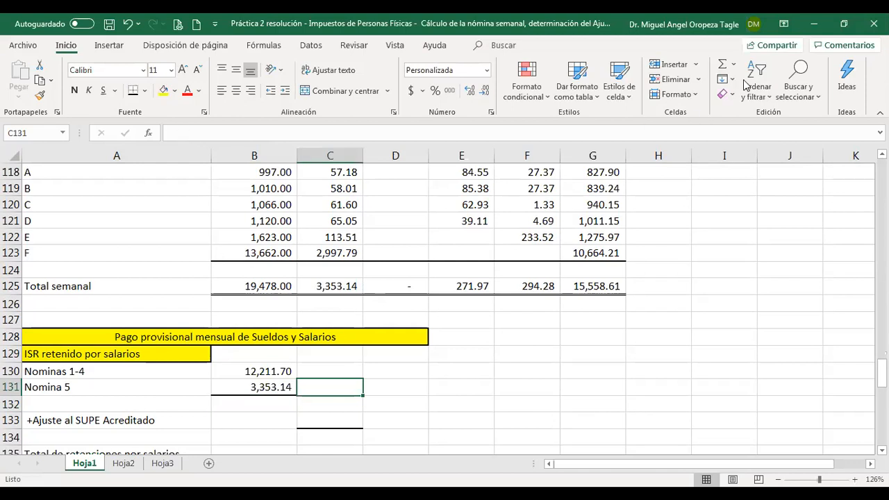
{"action": "left_click", "coordinate": [715, 68]}
{"action": "left_click_drag", "start_coordinate": [268, 369], "coordinate": [267, 389]}
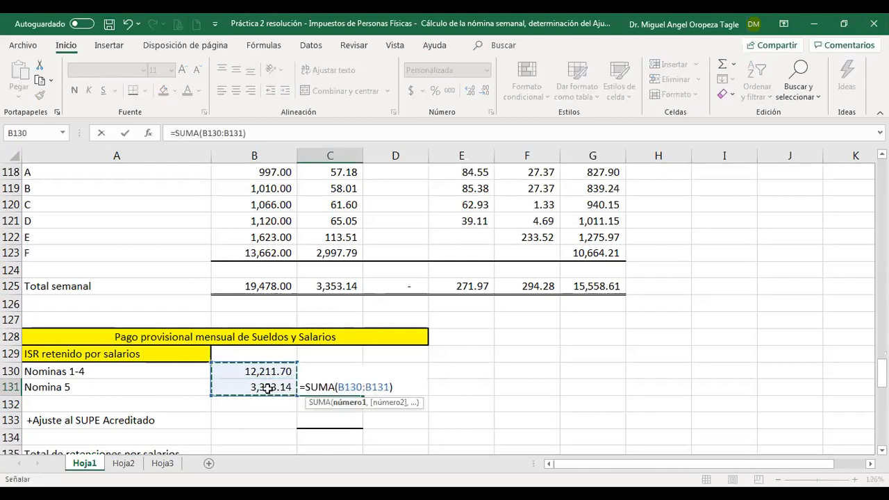
{"action": "key", "text": "Return"}
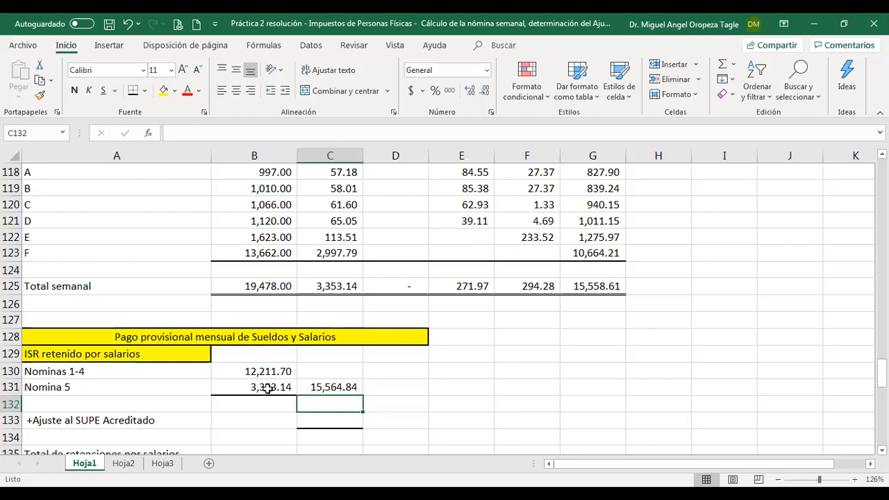
- Enter the Ajuste al SUPE Acreditado in C133 as +F125 from the Total semanal row
{"action": "key", "text": "Down"}
{"action": "type", "text": "+"}
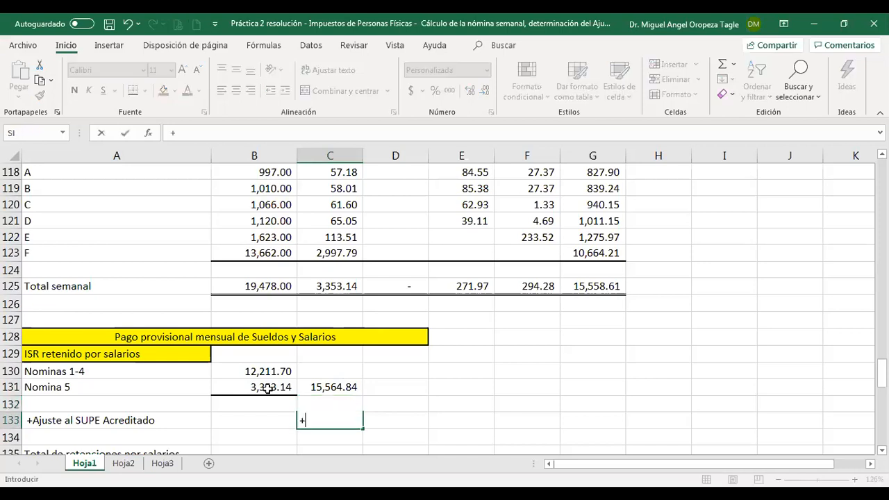
{"action": "scroll", "coordinate": [267, 391], "scroll_direction": "up", "scroll_amount": 2}
{"action": "scroll", "coordinate": [389, 387], "scroll_direction": "down", "scroll_amount": 1}
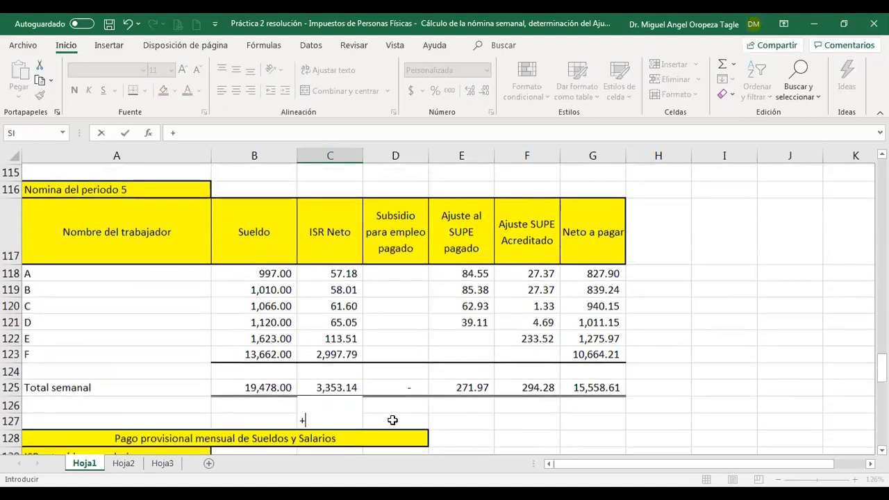
{"action": "left_click", "coordinate": [540, 388]}
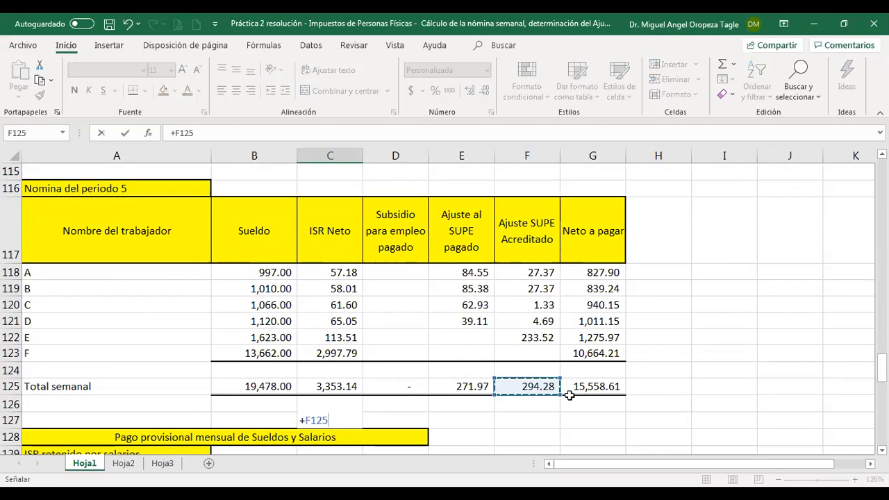
{"action": "key", "text": "Return"}
{"action": "key", "text": "Down"}
{"action": "key", "text": "Down"}
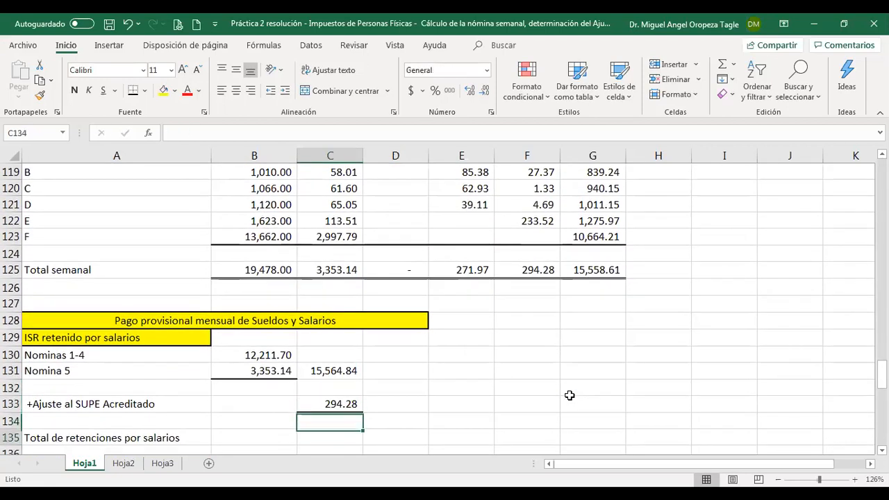
- Enter the Total de retenciones por salarios in D135 as the sum of C131 and C133
{"action": "key", "text": "Up"}
{"action": "key", "text": "Right"}
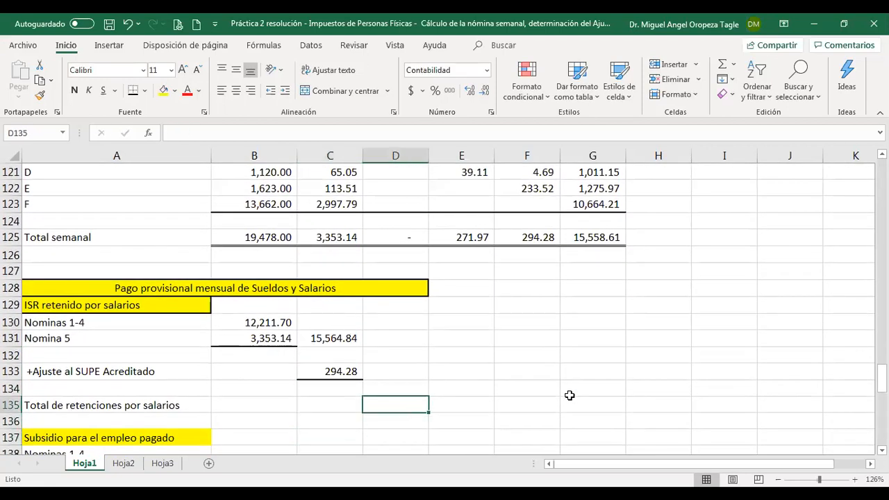
{"action": "type", "text": "+"}
{"action": "key", "text": "Up"}
{"action": "key", "text": "Up"}
{"action": "key", "text": "Up"}
{"action": "key", "text": "Left"}
{"action": "key", "text": "Up"}
{"action": "type", "text": "+"}
{"action": "key", "text": "Left"}
{"action": "key", "text": "Up"}
{"action": "key", "text": "Up"}
{"action": "key", "text": "Return"}
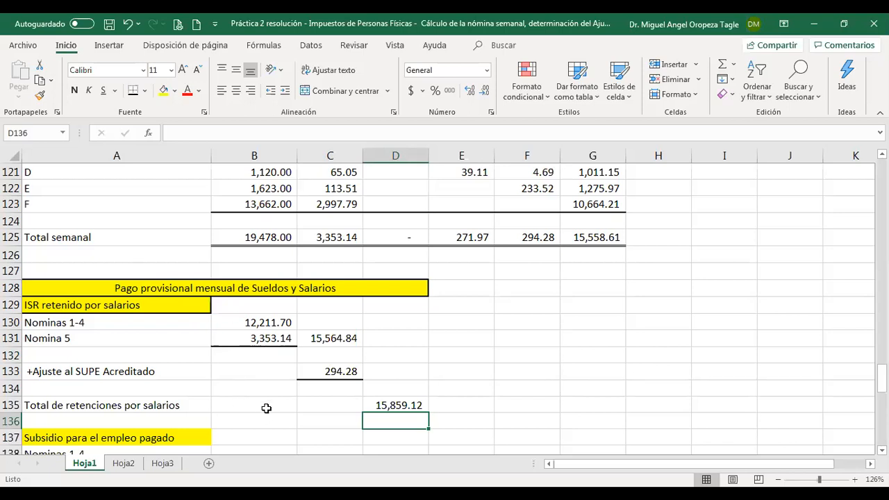
- Enter the Nominas 1-4 Subsidio para el empleo pagado in B138 as +D113 from the Total Mensual row
{"action": "scroll", "coordinate": [268, 409], "scroll_direction": "down", "scroll_amount": 2}
{"action": "left_click", "coordinate": [244, 355]}
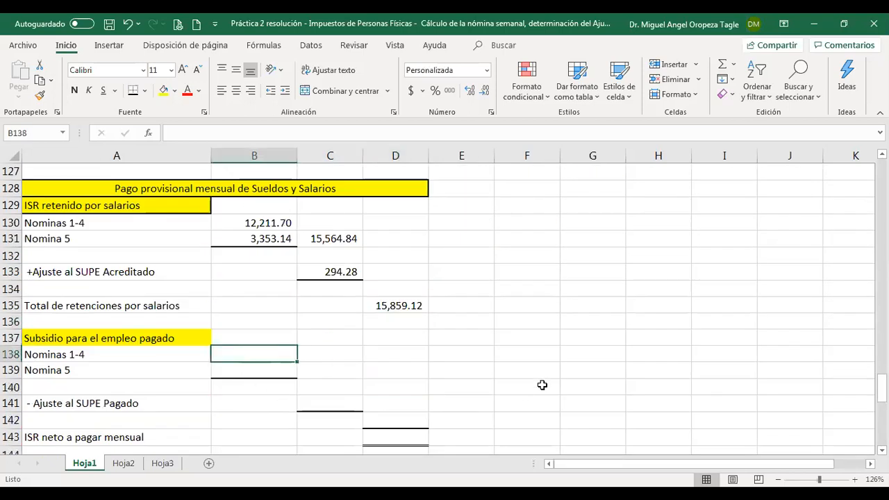
{"action": "type", "text": "+"}
{"action": "scroll", "coordinate": [439, 423], "scroll_direction": "up", "scroll_amount": 2}
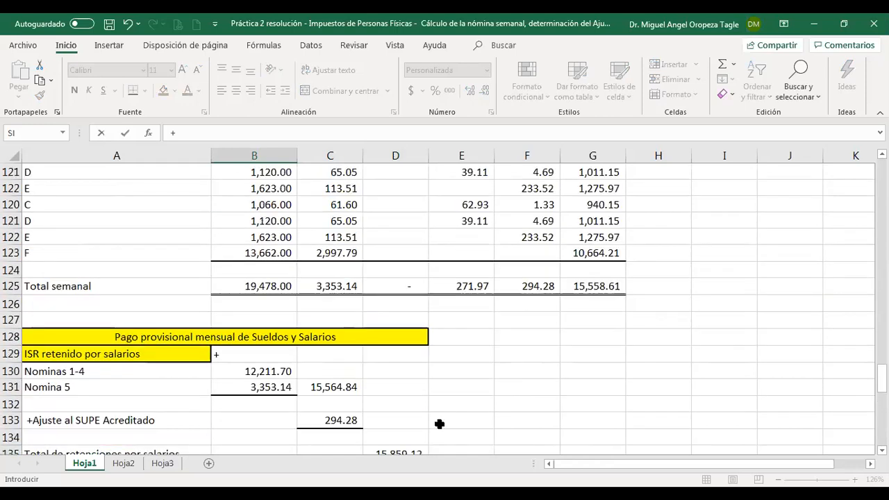
{"action": "scroll", "coordinate": [439, 424], "scroll_direction": "up", "scroll_amount": 8}
{"action": "scroll", "coordinate": [393, 347], "scroll_direction": "down", "scroll_amount": 3}
{"action": "left_click", "coordinate": [414, 288]}
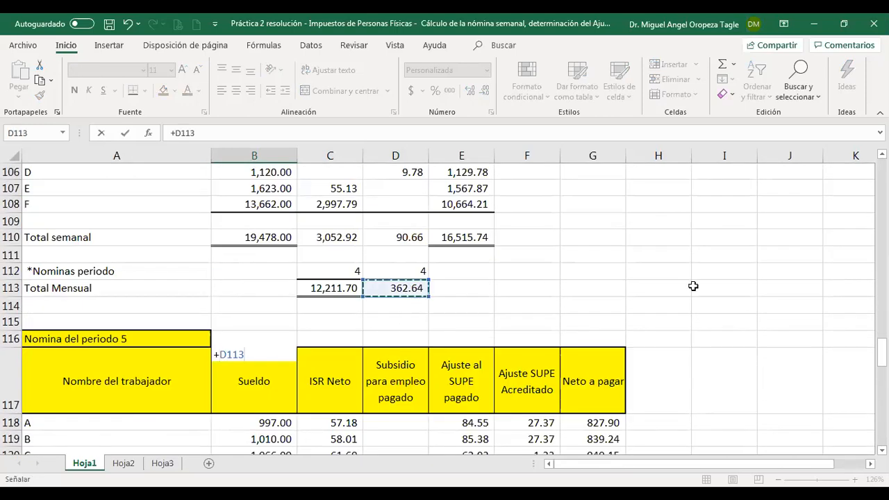
{"action": "key", "text": "Return"}
- Enter the Nomina 5 Subsidio para el empleo pagado in B139 as +D125 from the Total semanal row
{"action": "type", "text": "+"}
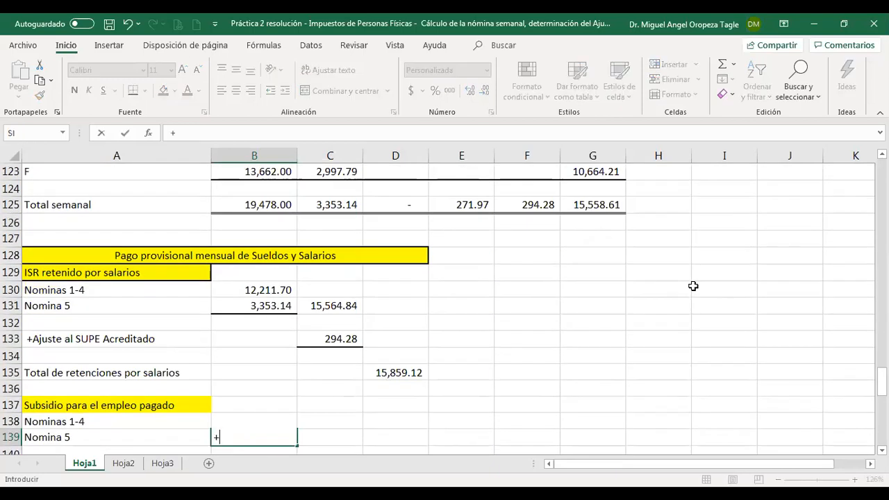
{"action": "left_click", "coordinate": [375, 202]}
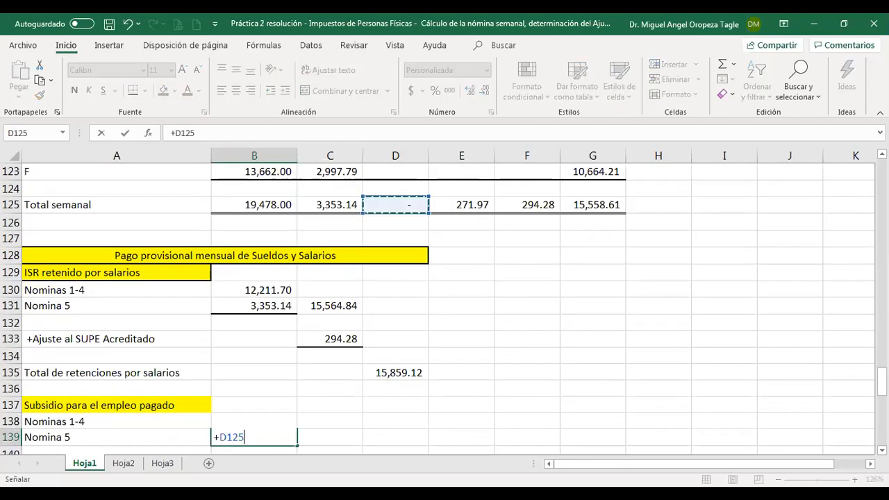
{"action": "key", "text": "Return"}
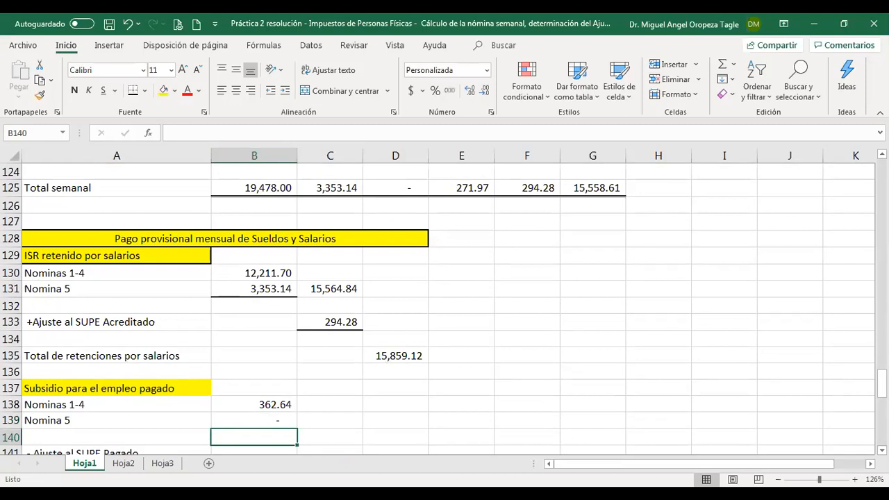
- Add both paid subsidy amounts in cell C139 with +B138+B139
{"action": "key", "text": "Up"}
{"action": "key", "text": "Right"}
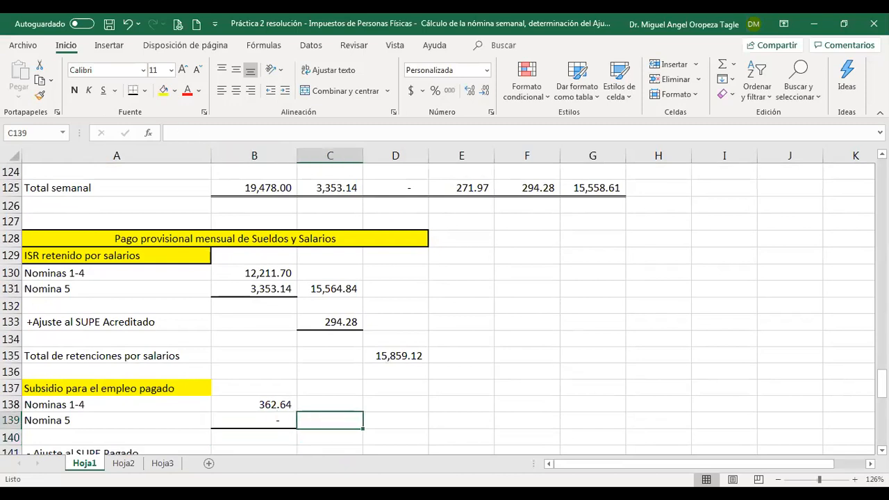
{"action": "key", "text": "Down"}
{"action": "key", "text": "Down"}
{"action": "type", "text": "+"}
{"action": "key", "text": "Up"}
{"action": "key", "text": "Up"}
{"action": "key", "text": "Left"}
{"action": "key", "text": "Down"}
{"action": "type", "text": "+"}
{"action": "key", "text": "Left"}
{"action": "key", "text": "Return"}
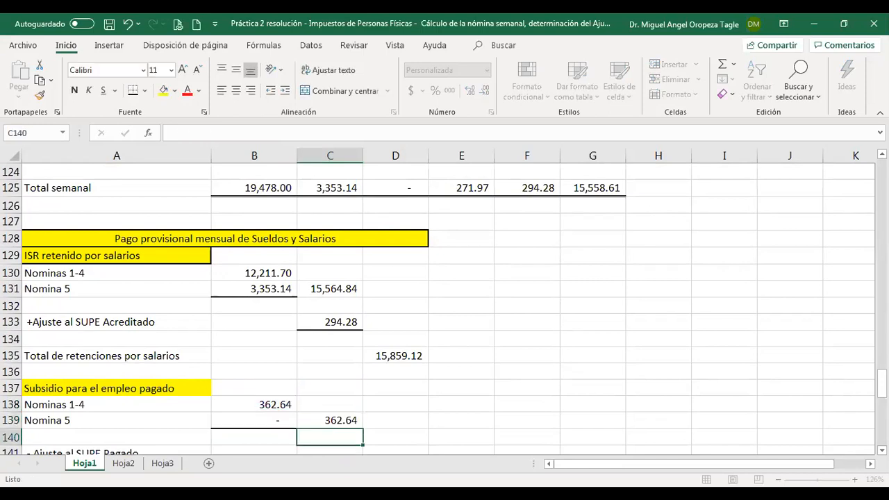
- Enter the Ajuste al SUPE Pagado in C141 as +E125 from the Total semanal row
{"action": "key", "text": "Down"}
{"action": "key", "text": "Down"}
{"action": "key", "text": "Down"}
{"action": "key", "text": "Down"}
{"action": "key", "text": "Up"}
{"action": "key", "text": "Up"}
{"action": "key", "text": "Up"}
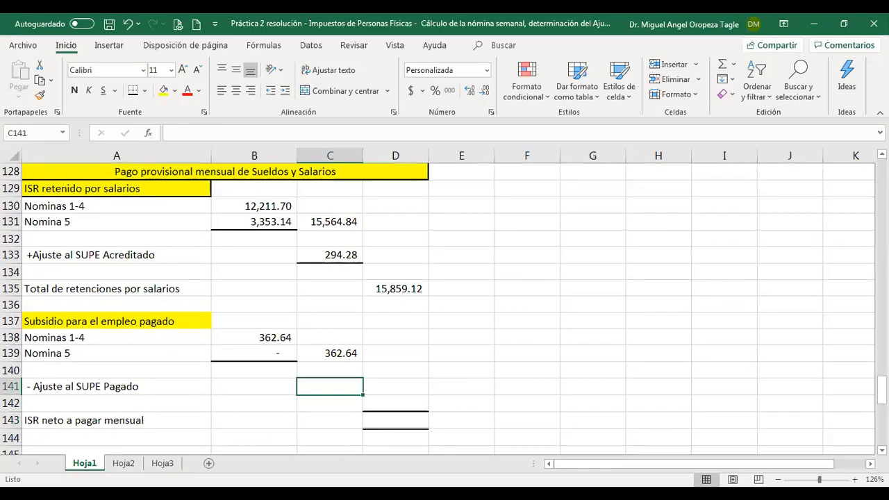
{"action": "type", "text": "+"}
{"action": "scroll", "coordinate": [727, 343], "scroll_direction": "up", "scroll_amount": 1}
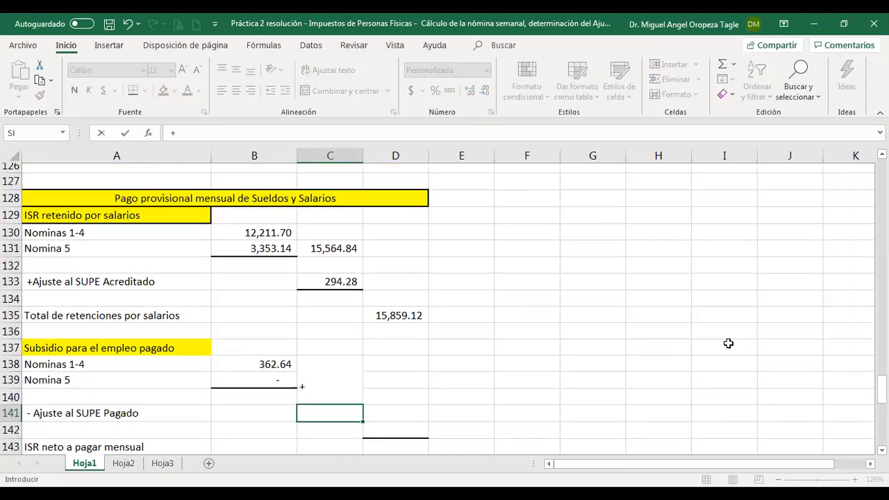
{"action": "scroll", "coordinate": [722, 333], "scroll_direction": "up", "scroll_amount": 5}
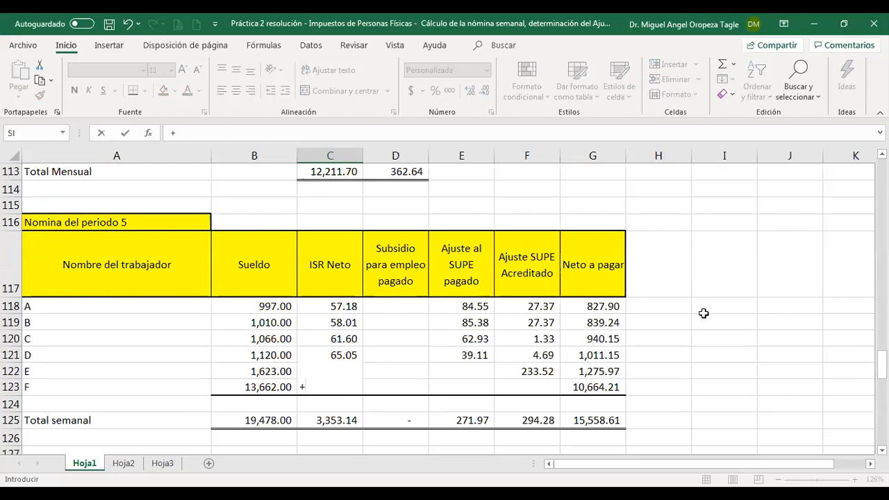
{"action": "scroll", "coordinate": [704, 313], "scroll_direction": "down", "scroll_amount": 2}
{"action": "left_click", "coordinate": [451, 264]}
{"action": "scroll", "coordinate": [391, 302], "scroll_direction": "down", "scroll_amount": 4}
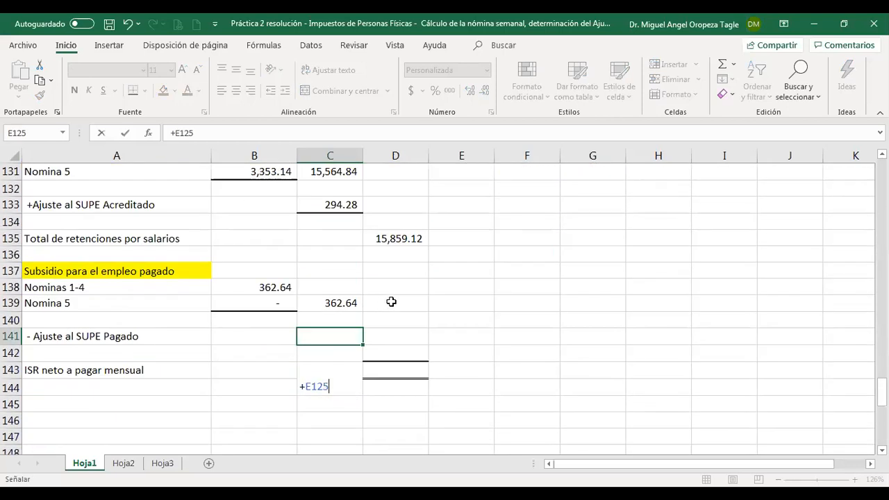
{"action": "key", "text": "ctrl+Return"}
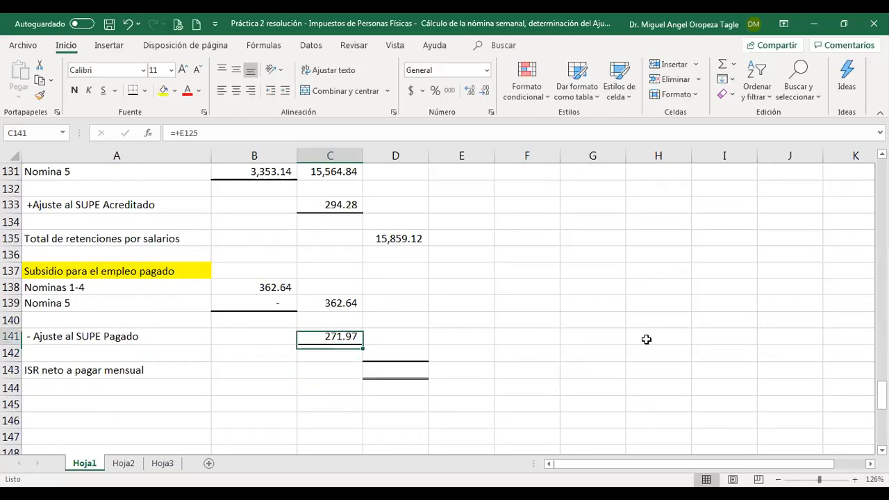
- Calculate the net paid subsidy in D141 by subtracting the Ajuste al SUPE Pagado in C141 from C139
{"action": "key", "text": "Up"}
{"action": "key", "text": "Up"}
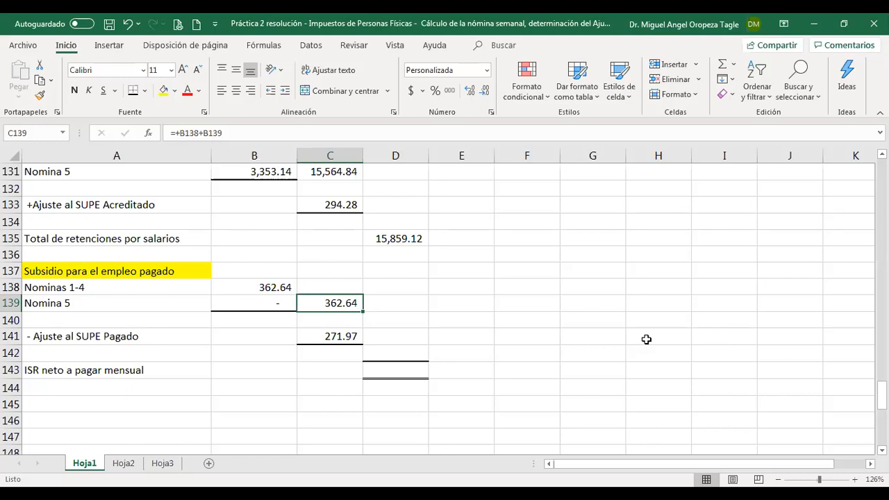
{"action": "key", "text": "Down"}
{"action": "key", "text": "Down"}
{"action": "key", "text": "Right"}
{"action": "type", "text": "+"}
{"action": "key", "text": "Up"}
{"action": "key", "text": "Up"}
{"action": "key", "text": "Left"}
{"action": "type", "text": "-"}
{"action": "key", "text": "Left"}
{"action": "key", "text": "Return"}
- Review the Ajuste al SUPE Acreditado and the amounts around Total de retenciones por salarios
{"action": "key", "text": "Up"}
{"action": "key", "text": "Up"}
{"action": "key", "text": "Up"}
{"action": "key", "text": "Up"}
{"action": "key", "text": "Up"}
{"action": "key", "text": "Up"}
{"action": "key", "text": "Up"}
{"action": "key", "text": "Up"}
{"action": "key", "text": "Left"}
{"action": "key", "text": "Up"}
{"action": "key", "text": "Up"}
{"action": "key", "text": "Down"}
{"action": "key", "text": "Down"}
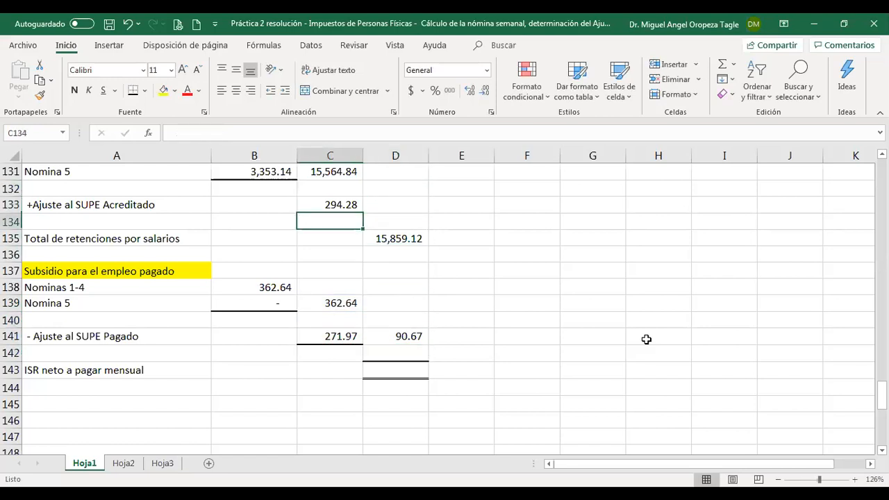
{"action": "key", "text": "Up"}
{"action": "key", "text": "Up"}
{"action": "key", "text": "Down"}
{"action": "key", "text": "Down"}
{"action": "key", "text": "Down"}
{"action": "key", "text": "Up"}
{"action": "key", "text": "Up"}
{"action": "key", "text": "Up"}
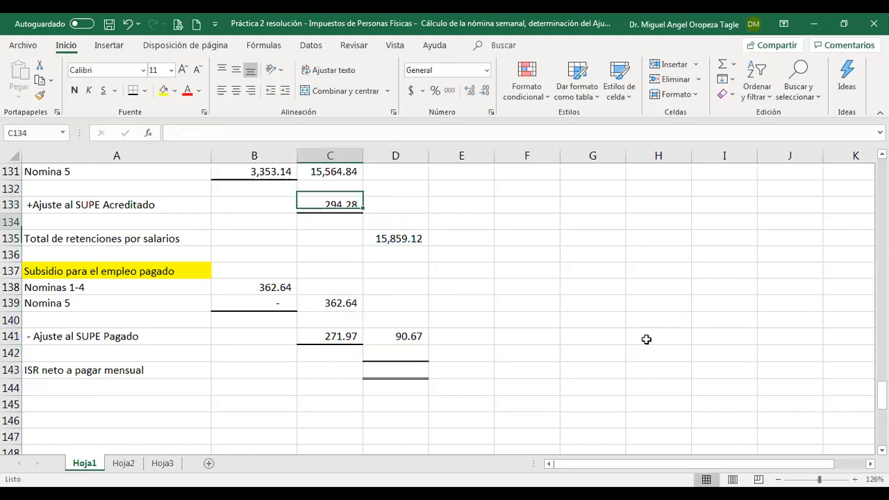
- Calculate the ISR neto a pagar mensual in D143 by subtracting D141 from the Total de retenciones in D135
{"action": "key", "text": "Down"}
{"action": "key", "text": "Down"}
{"action": "key", "text": "Down"}
{"action": "key", "text": "Down"}
{"action": "key", "text": "Down"}
{"action": "key", "text": "Down"}
{"action": "key", "text": "Down"}
{"action": "key", "text": "Down"}
{"action": "key", "text": "Down"}
{"action": "key", "text": "Down"}
{"action": "key", "text": "Down"}
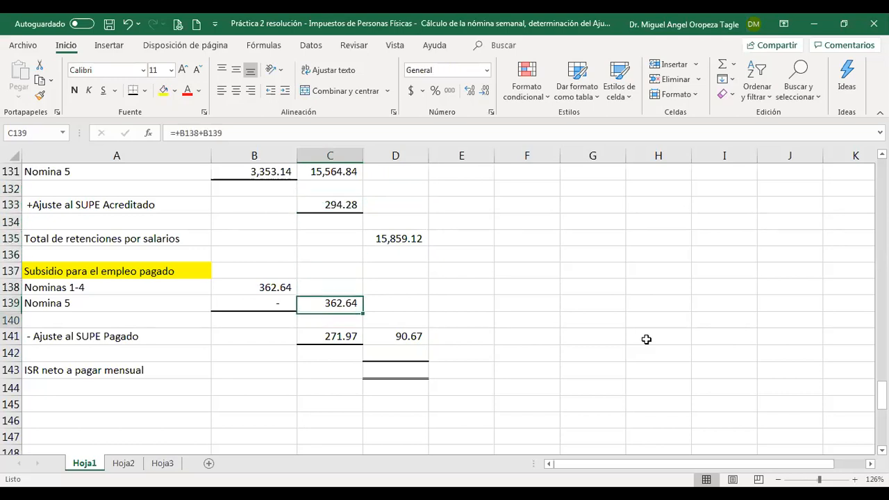
{"action": "key", "text": "Right"}
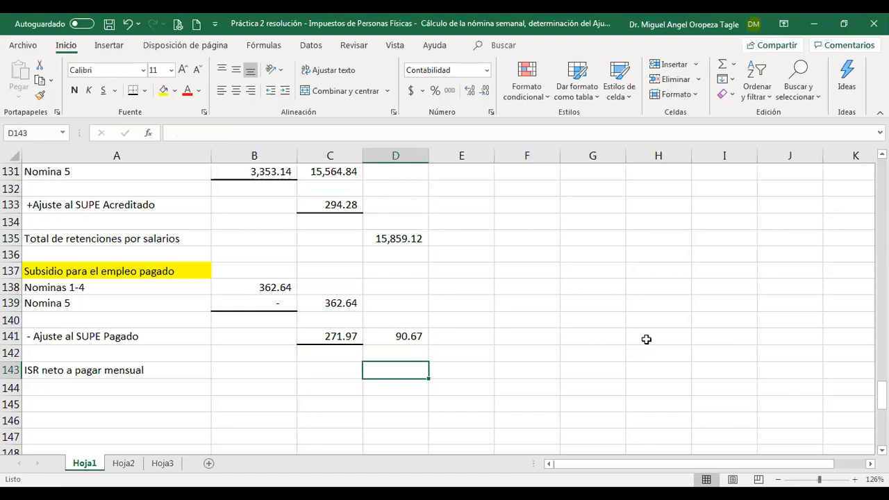
{"action": "type", "text": "+"}
{"action": "key", "text": "Up"}
{"action": "key", "text": "Up"}
{"action": "key", "text": "Up"}
{"action": "key", "text": "Up"}
{"action": "key", "text": "Up"}
{"action": "key", "text": "Up"}
{"action": "key", "text": "Up"}
{"action": "key", "text": "Up"}
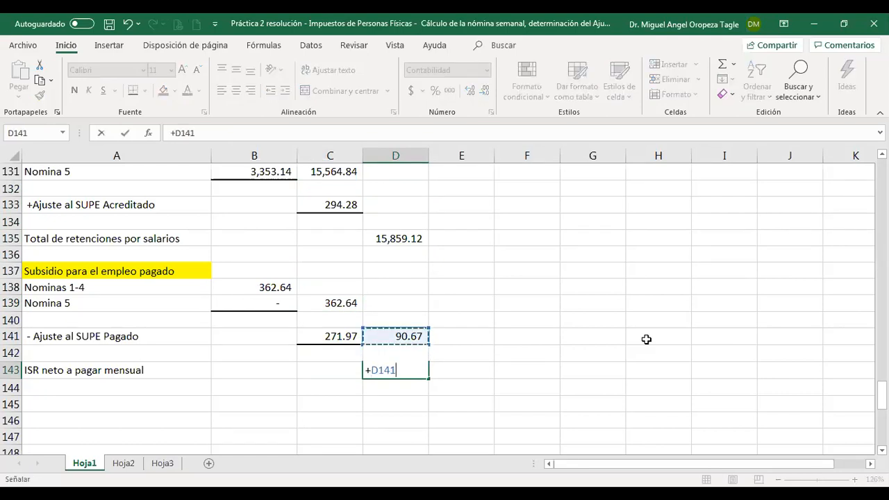
{"action": "type", "text": "-"}
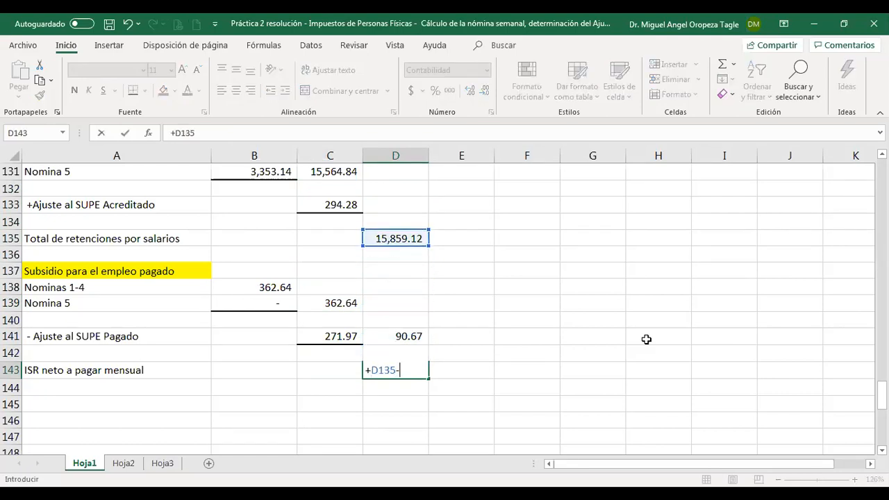
{"action": "key", "text": "Up"}
{"action": "key", "text": "Up"}
{"action": "key", "text": "Return"}
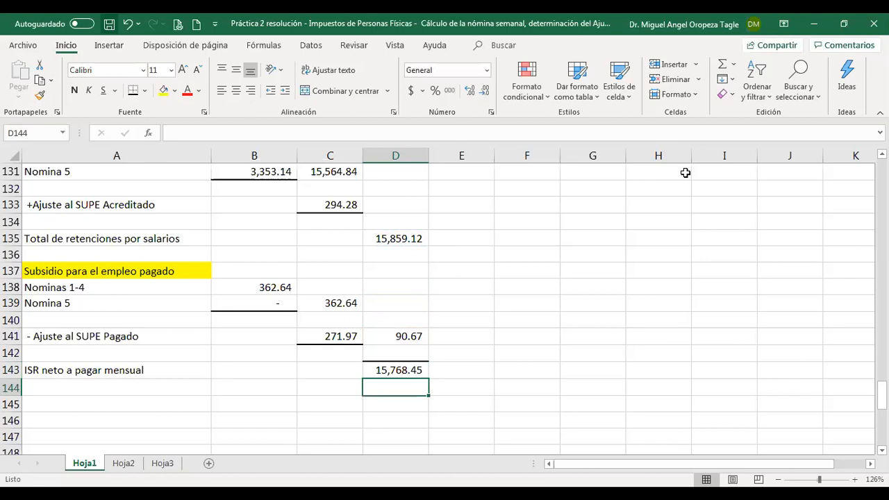
- Review the monthly provisional payment block and the source of worker D's Ajuste al SUPE pagado in E121
{"action": "scroll", "coordinate": [581, 375], "scroll_direction": "up", "scroll_amount": 4}
{"action": "scroll", "coordinate": [581, 375], "scroll_direction": "down", "scroll_amount": 5}
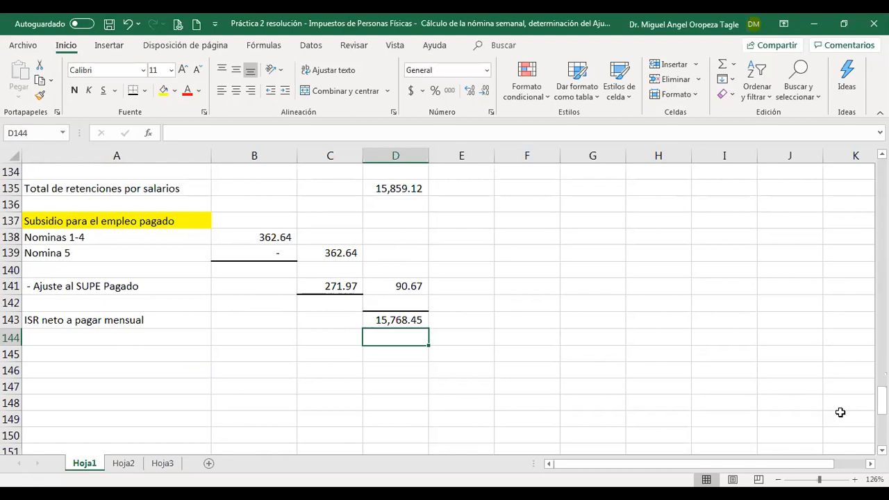
{"action": "scroll", "coordinate": [506, 442], "scroll_direction": "up", "scroll_amount": 2}
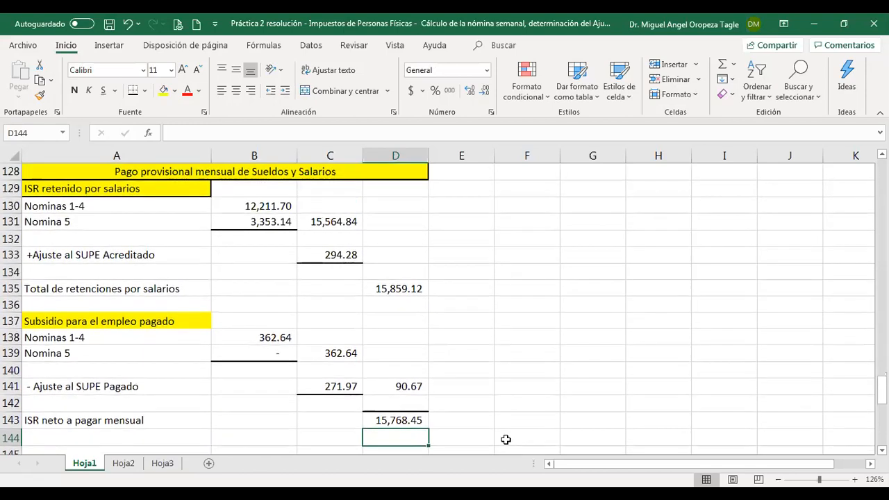
{"action": "scroll", "coordinate": [494, 403], "scroll_direction": "up", "scroll_amount": 3}
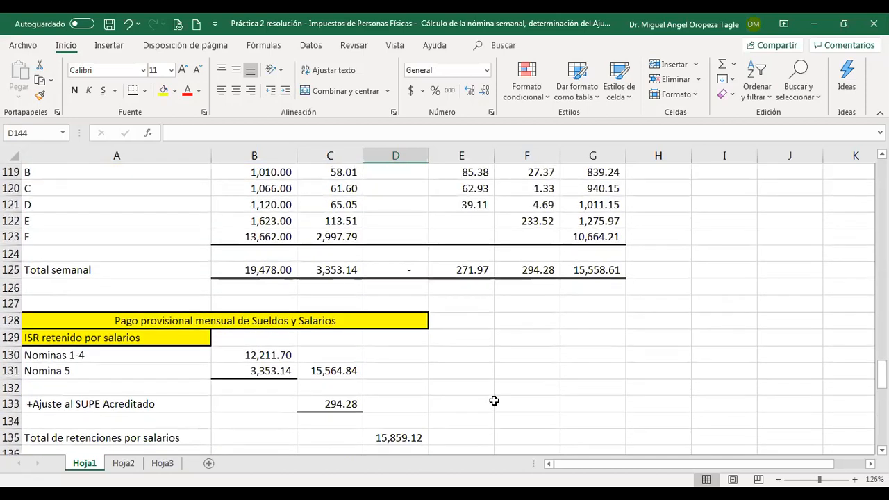
{"action": "scroll", "coordinate": [494, 400], "scroll_direction": "up", "scroll_amount": 1}
{"action": "left_click", "coordinate": [479, 304]}
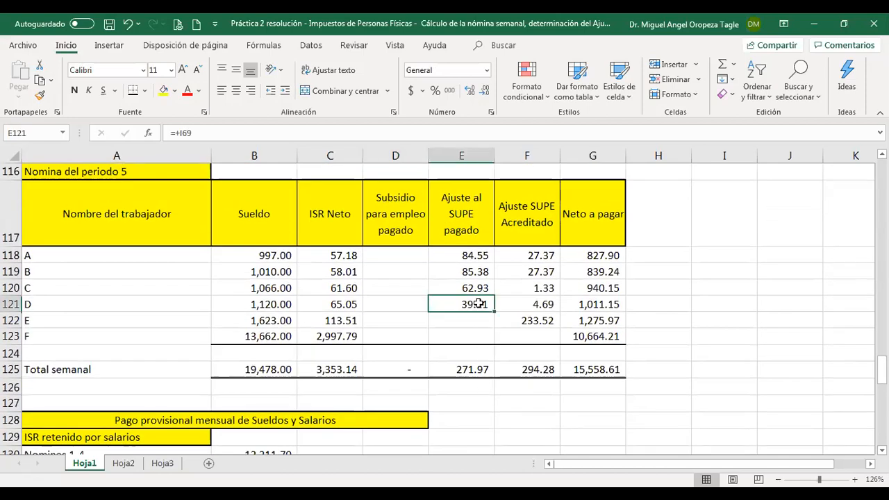
- Enter 0 as Trabajador D's Mensual Subsidio para el Empleo pagado in H69 and check the adjustment formula in I69
{"action": "scroll", "coordinate": [532, 326], "scroll_direction": "up", "scroll_amount": 10}
{"action": "scroll", "coordinate": [557, 328], "scroll_direction": "up", "scroll_amount": 11}
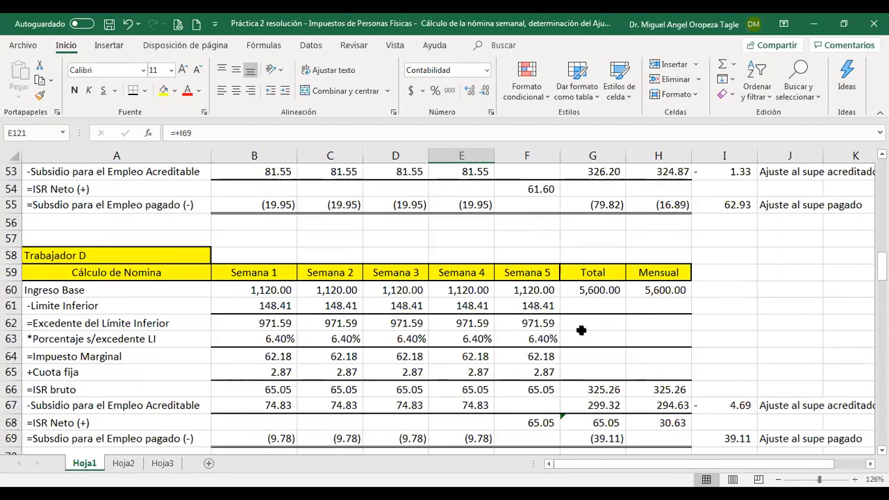
{"action": "scroll", "coordinate": [581, 330], "scroll_direction": "down", "scroll_amount": 1}
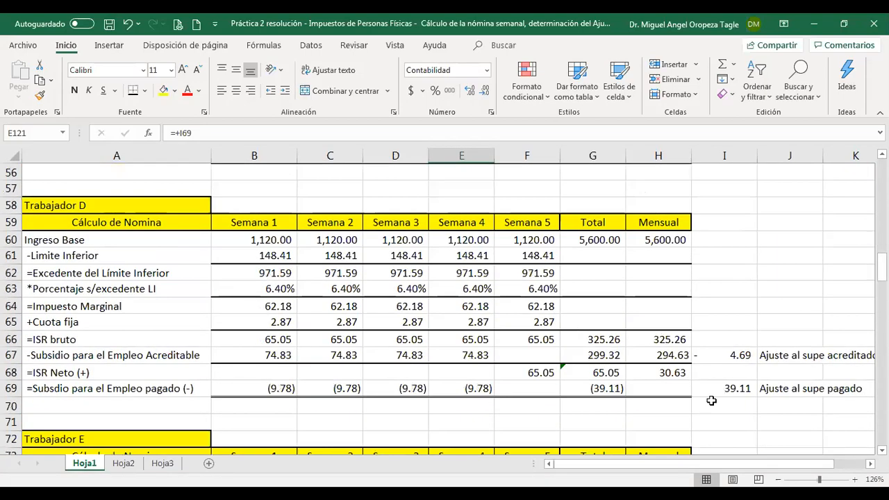
{"action": "left_click", "coordinate": [675, 390]}
{"action": "type", "text": "0"}
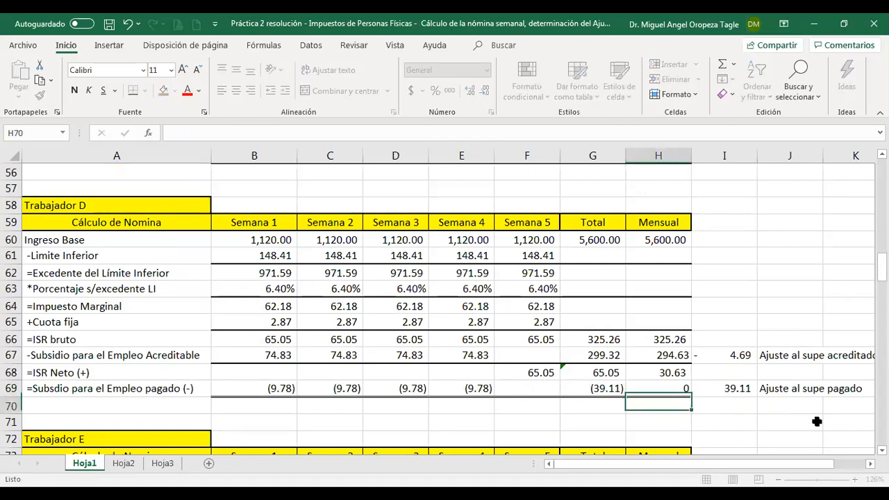
{"action": "key", "text": "Tab"}
{"action": "key", "text": "Left"}
{"action": "key", "text": "Left"}
{"action": "key", "text": "Right"}
{"action": "key", "text": "Right"}
{"action": "key", "text": "Right"}
{"action": "key", "text": "Left"}
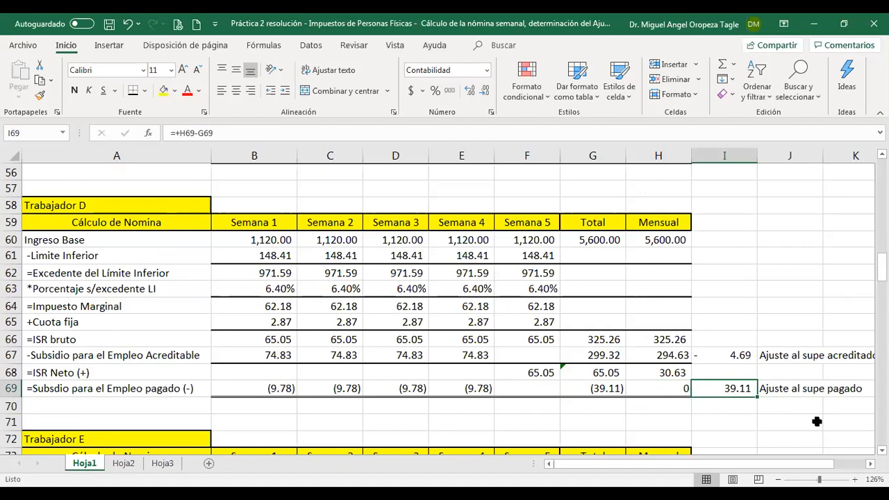
- Compare Trabajador D's Ajuste al SUPE acreditado and pagado with the Pago provisional mensual de Sueldos y Salarios block
{"action": "scroll", "coordinate": [816, 421], "scroll_direction": "up", "scroll_amount": 3}
{"action": "scroll", "coordinate": [813, 426], "scroll_direction": "down", "scroll_amount": 5}
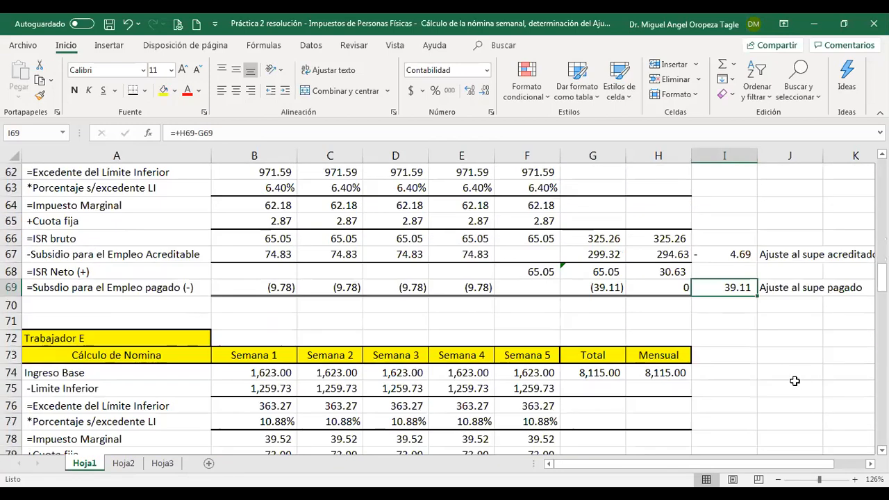
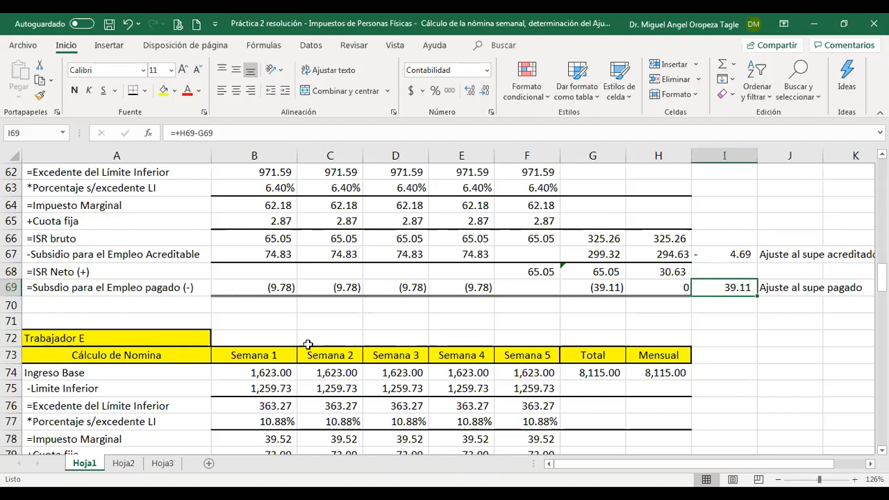
{"action": "scroll", "coordinate": [118, 332], "scroll_direction": "down", "scroll_amount": 9}
{"action": "scroll", "coordinate": [126, 328], "scroll_direction": "down", "scroll_amount": 14}
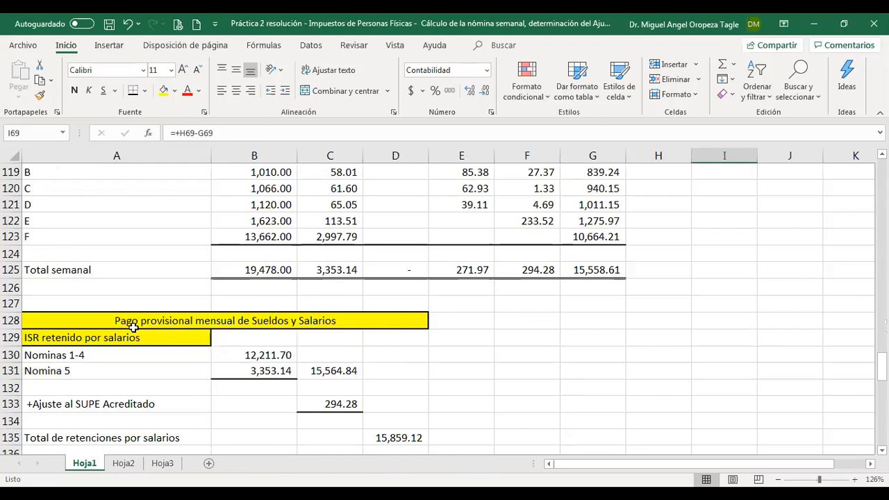
{"action": "scroll", "coordinate": [243, 327], "scroll_direction": "down", "scroll_amount": 1}
{"action": "scroll", "coordinate": [242, 327], "scroll_direction": "up", "scroll_amount": 2}
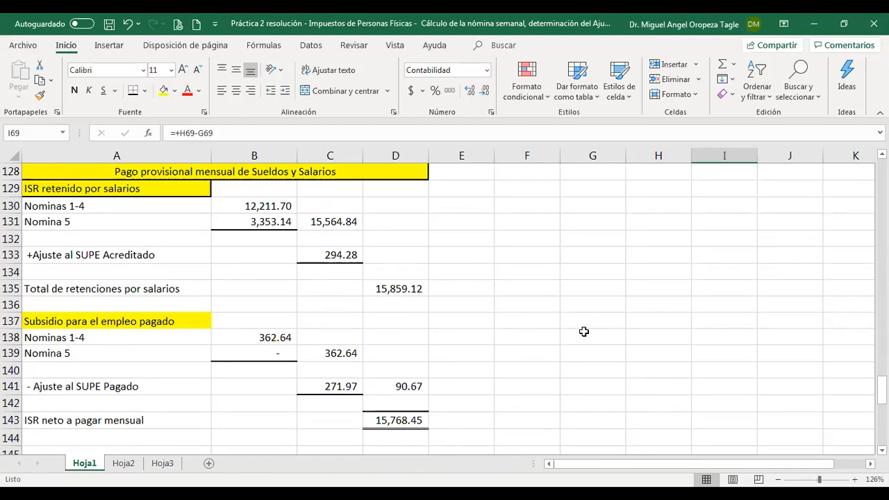
{"action": "scroll", "coordinate": [595, 330], "scroll_direction": "up", "scroll_amount": 4}
{"action": "scroll", "coordinate": [598, 327], "scroll_direction": "up", "scroll_amount": 19}
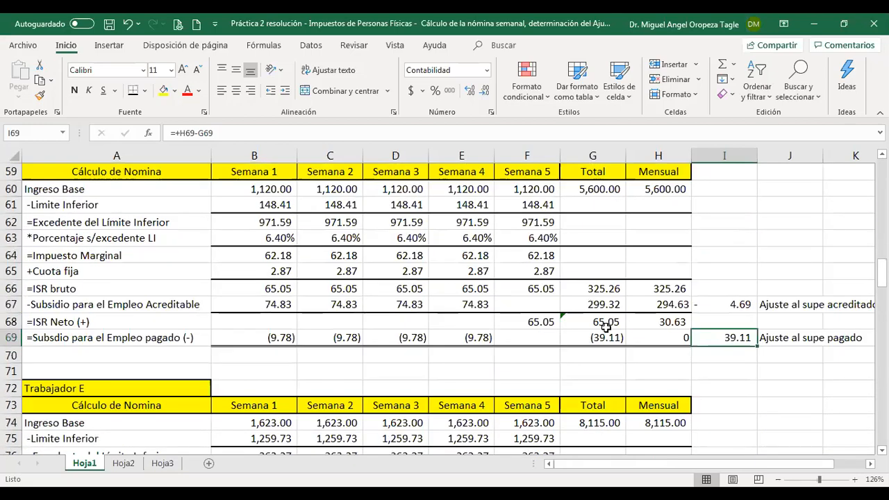
{"action": "scroll", "coordinate": [605, 327], "scroll_direction": "up", "scroll_amount": 2}
{"action": "scroll", "coordinate": [606, 327], "scroll_direction": "down", "scroll_amount": 1}
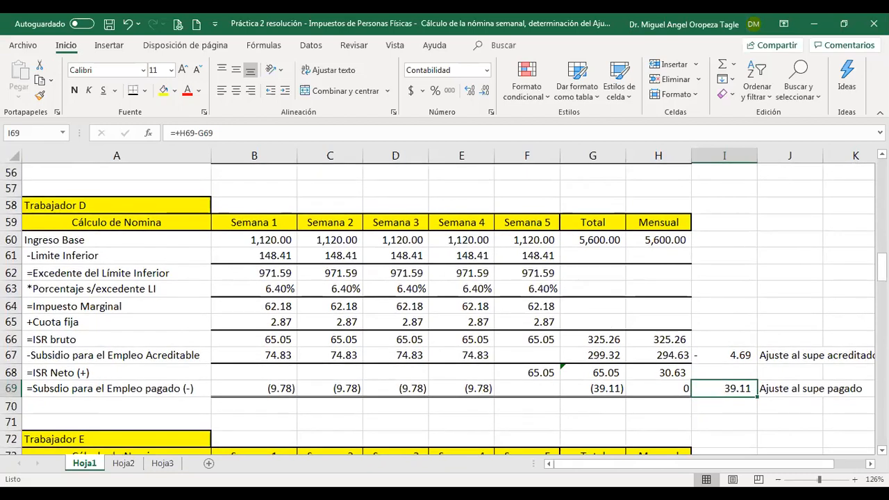
- Inspect Trabajador D's Mensual ISR bruto in H66 and the Semana 4 subsidy cells E69 and E67
{"action": "left_click", "coordinate": [670, 340]}
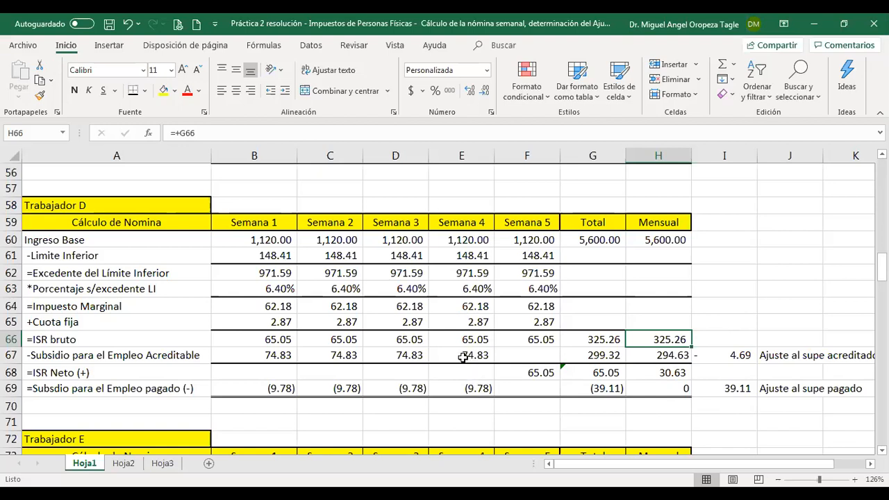
{"action": "left_click", "coordinate": [474, 392]}
{"action": "left_click", "coordinate": [477, 354]}
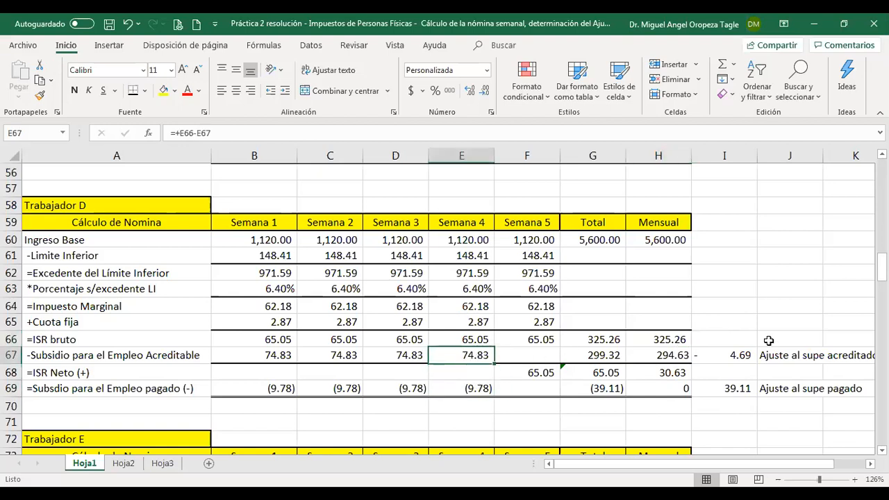
{"action": "key", "text": "Up"}
{"action": "key", "text": "Up"}
{"action": "key", "text": "Down"}
{"action": "key", "text": "Down"}
- Compare Trabajador C's Total and Mensual subsidy amounts with those of Trabajador D
{"action": "scroll", "coordinate": [665, 436], "scroll_direction": "up", "scroll_amount": 2}
{"action": "scroll", "coordinate": [666, 437], "scroll_direction": "up", "scroll_amount": 4}
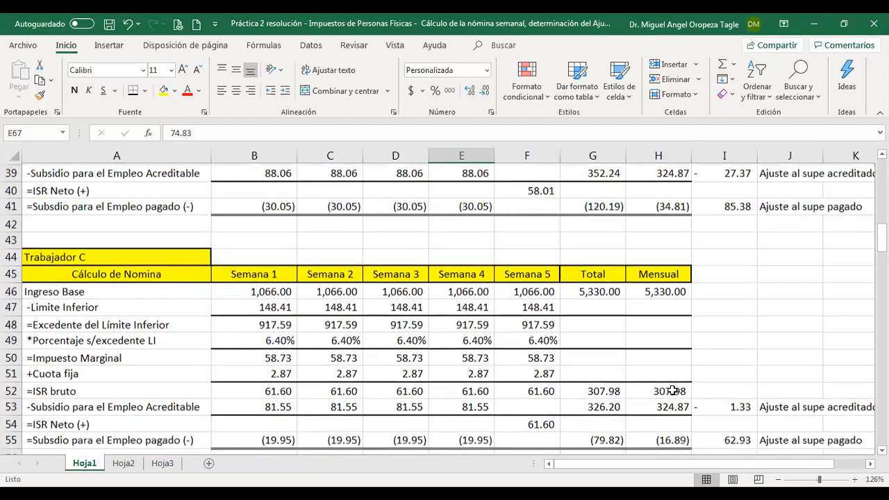
{"action": "scroll", "coordinate": [672, 391], "scroll_direction": "down", "scroll_amount": 2}
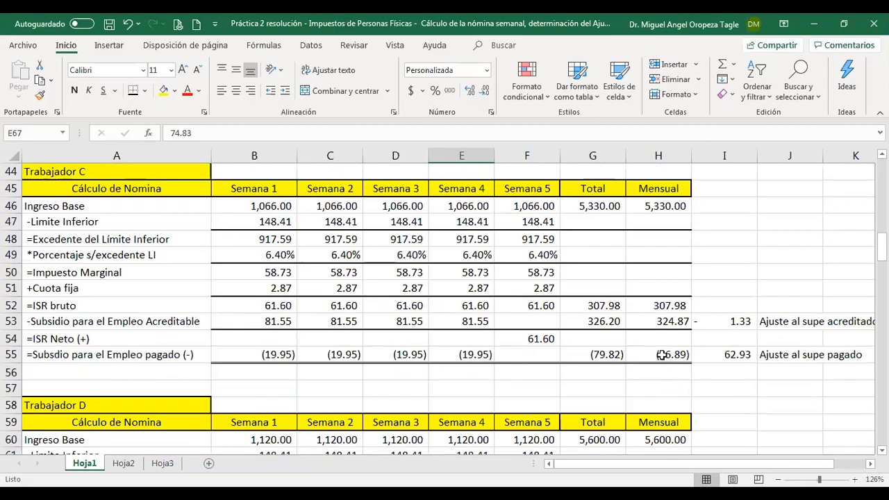
{"action": "scroll", "coordinate": [661, 354], "scroll_direction": "up", "scroll_amount": 4}
{"action": "scroll", "coordinate": [661, 354], "scroll_direction": "down", "scroll_amount": 8}
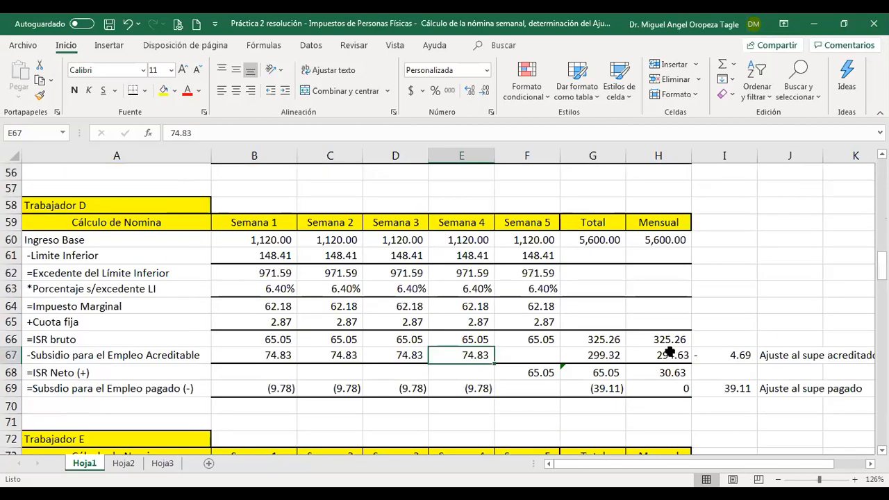
{"action": "scroll", "coordinate": [669, 352], "scroll_direction": "down", "scroll_amount": 1}
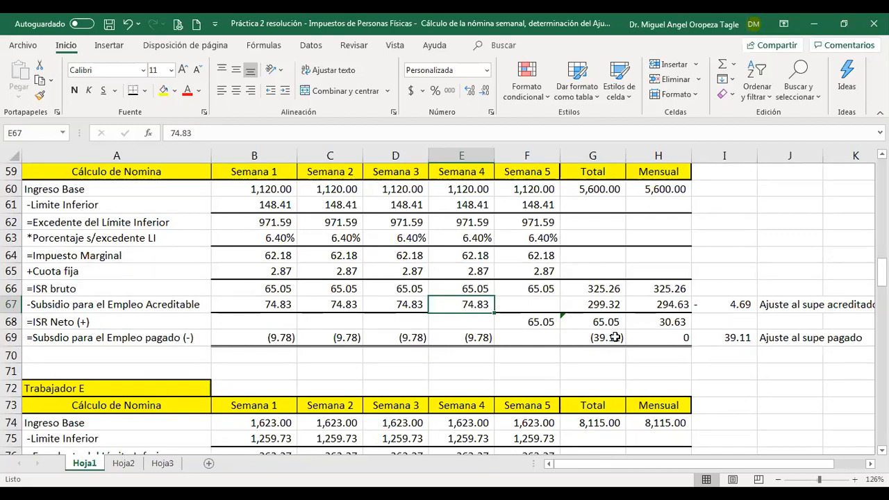
- Trace Trabajador D's Semana 5 ISR Neto from F68 to C121 in the Nomina del periodo 5
{"action": "left_click", "coordinate": [537, 322]}
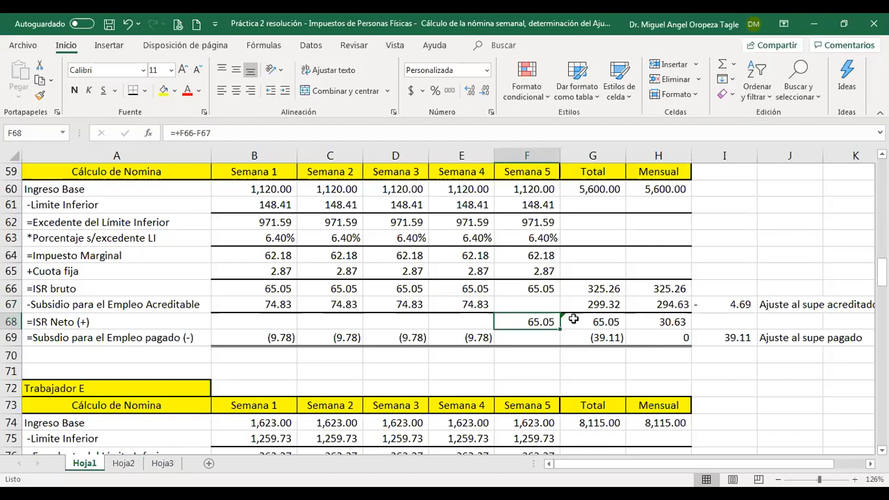
{"action": "scroll", "coordinate": [446, 321], "scroll_direction": "down", "scroll_amount": 18}
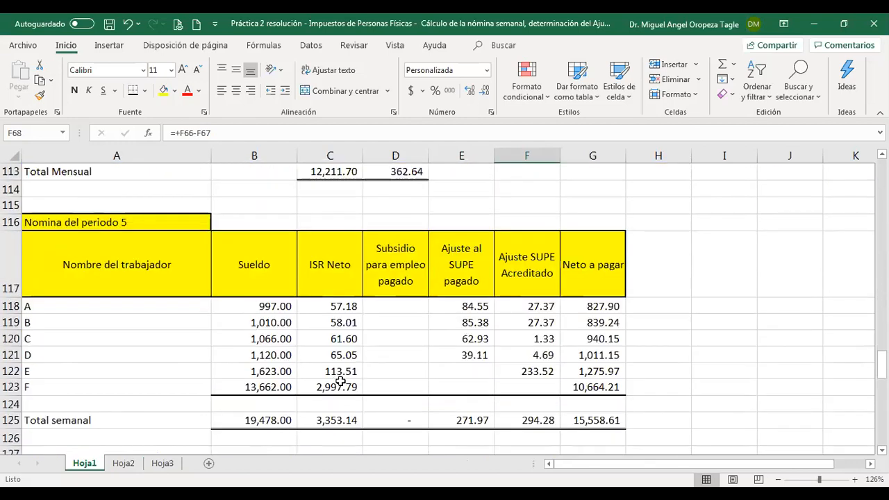
{"action": "left_click", "coordinate": [341, 354]}
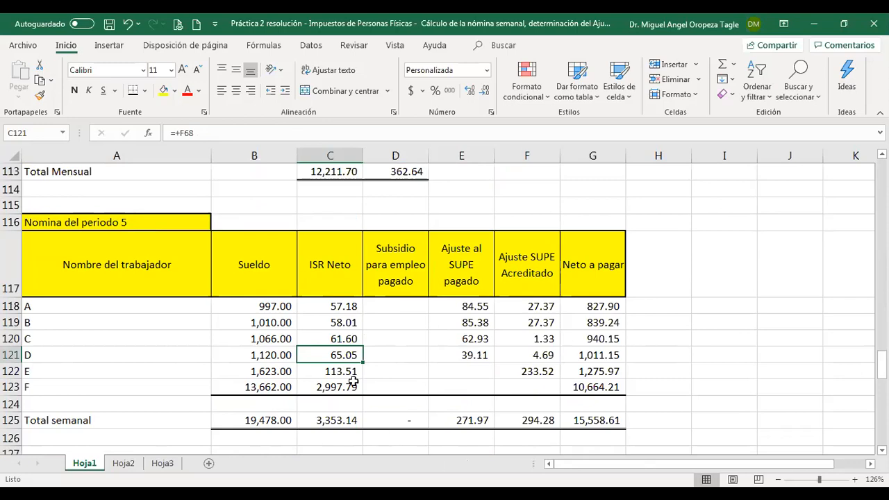
- Review the Semana 5 ISR Neto and subsidy rows of the workers from E up to A, returning to Trabajador D
{"action": "scroll", "coordinate": [631, 392], "scroll_direction": "up", "scroll_amount": 8}
{"action": "scroll", "coordinate": [633, 395], "scroll_direction": "up", "scroll_amount": 12}
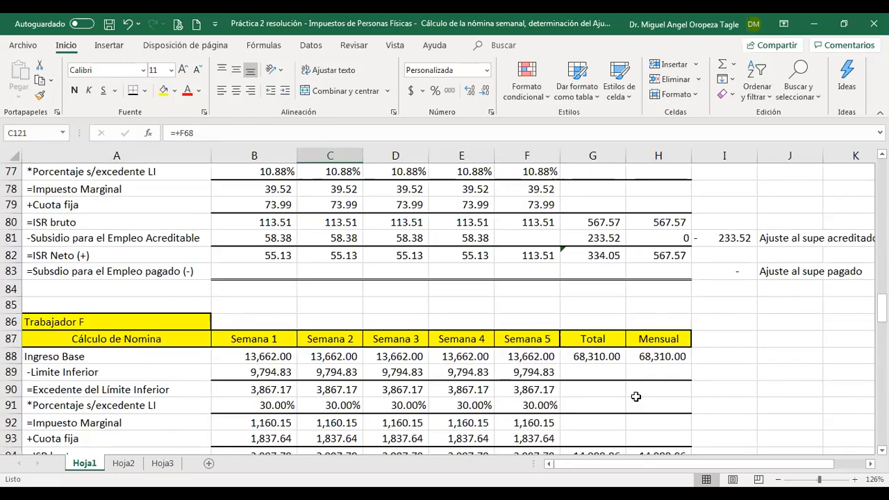
{"action": "scroll", "coordinate": [641, 397], "scroll_direction": "up", "scroll_amount": 5}
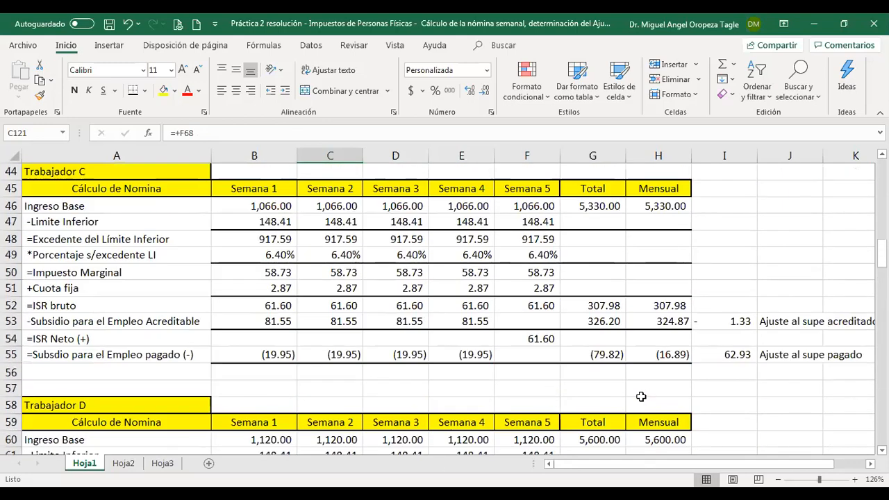
{"action": "scroll", "coordinate": [666, 375], "scroll_direction": "down", "scroll_amount": 1}
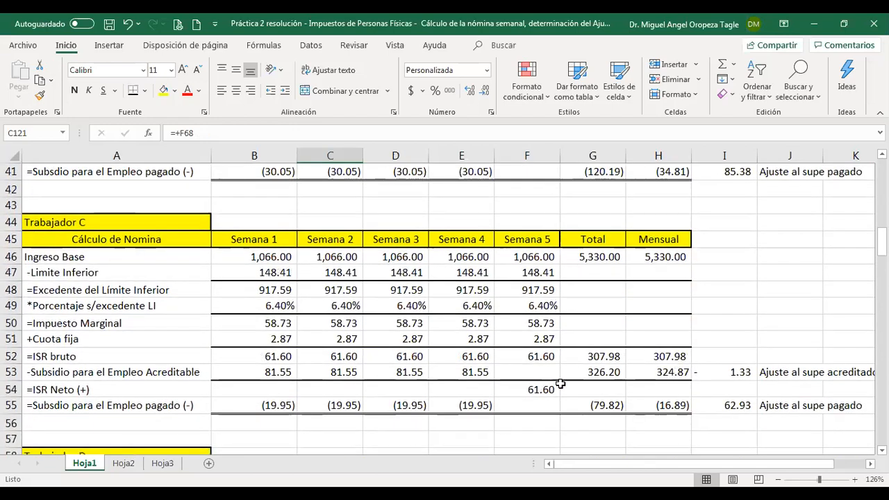
{"action": "scroll", "coordinate": [653, 375], "scroll_direction": "up", "scroll_amount": 5}
{"action": "scroll", "coordinate": [556, 338], "scroll_direction": "up", "scroll_amount": 3}
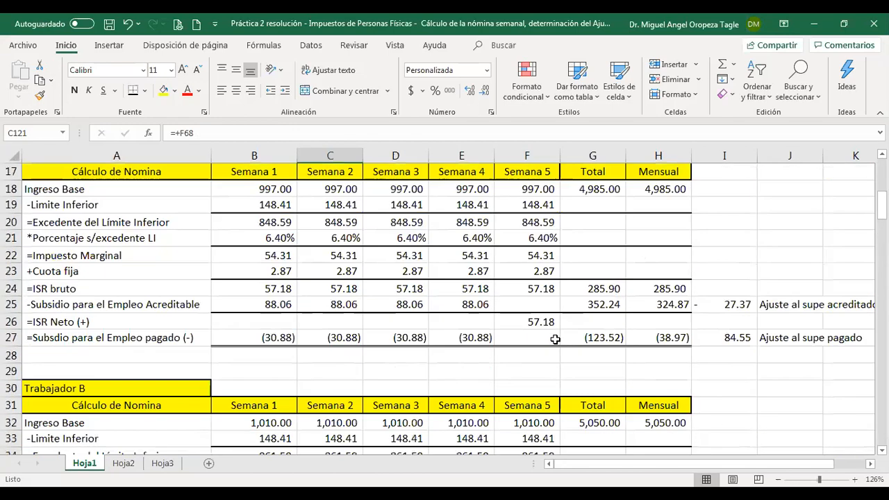
{"action": "scroll", "coordinate": [472, 351], "scroll_direction": "down", "scroll_amount": 1}
{"action": "scroll", "coordinate": [473, 351], "scroll_direction": "down", "scroll_amount": 13}
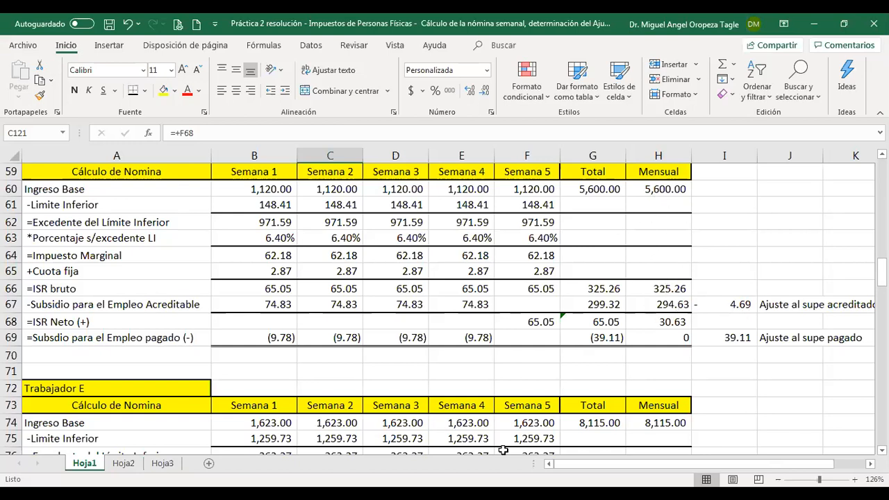
- Examine the Total, Mensual and SUPE adjustment amounts of Trabajadores A, B and C
{"action": "scroll", "coordinate": [692, 397], "scroll_direction": "up", "scroll_amount": 1}
{"action": "scroll", "coordinate": [705, 415], "scroll_direction": "up", "scroll_amount": 11}
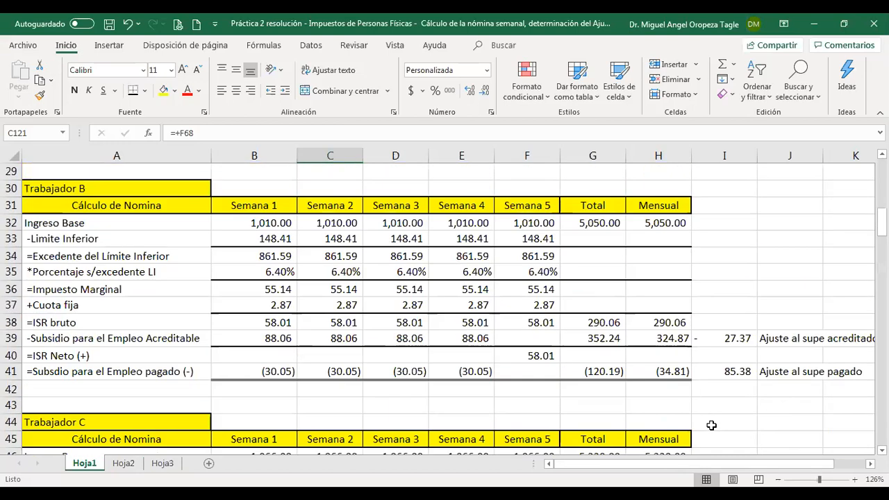
{"action": "scroll", "coordinate": [710, 424], "scroll_direction": "down", "scroll_amount": 2}
{"action": "scroll", "coordinate": [710, 424], "scroll_direction": "down", "scroll_amount": 3}
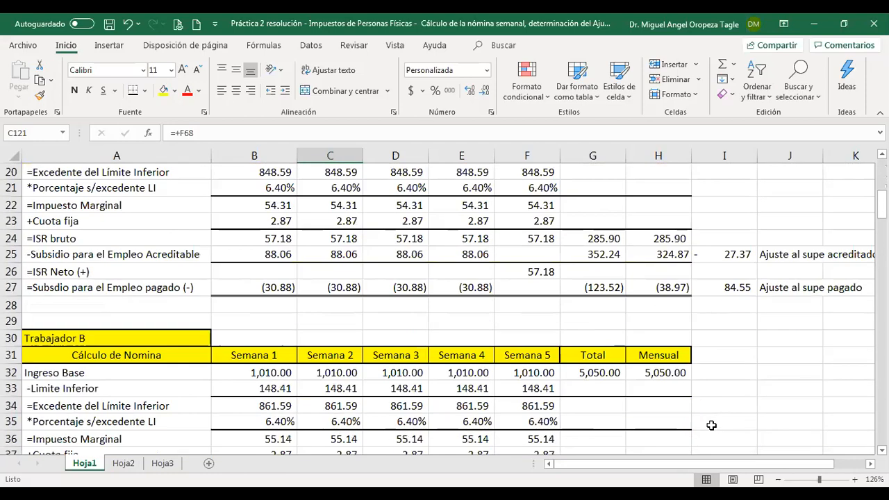
{"action": "scroll", "coordinate": [718, 396], "scroll_direction": "down", "scroll_amount": 1}
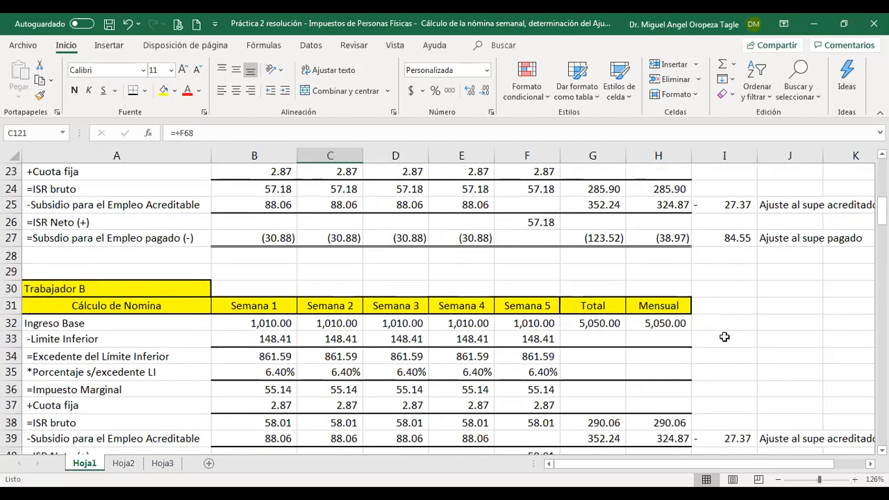
{"action": "scroll", "coordinate": [725, 360], "scroll_direction": "down", "scroll_amount": 6}
{"action": "scroll", "coordinate": [733, 367], "scroll_direction": "down", "scroll_amount": 2}
{"action": "scroll", "coordinate": [733, 367], "scroll_direction": "up", "scroll_amount": 1}
{"action": "scroll", "coordinate": [733, 366], "scroll_direction": "down", "scroll_amount": 1}
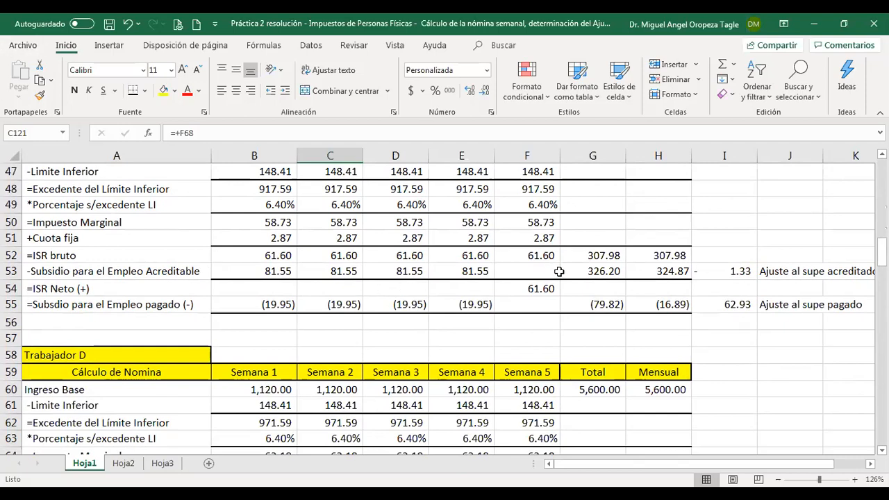
- Review the Pago provisional mensual de Sueldos y Salarios block through to the ISR neto a pagar mensual
{"action": "scroll", "coordinate": [559, 271], "scroll_direction": "down", "scroll_amount": 4}
{"action": "scroll", "coordinate": [560, 271], "scroll_direction": "down", "scroll_amount": 12}
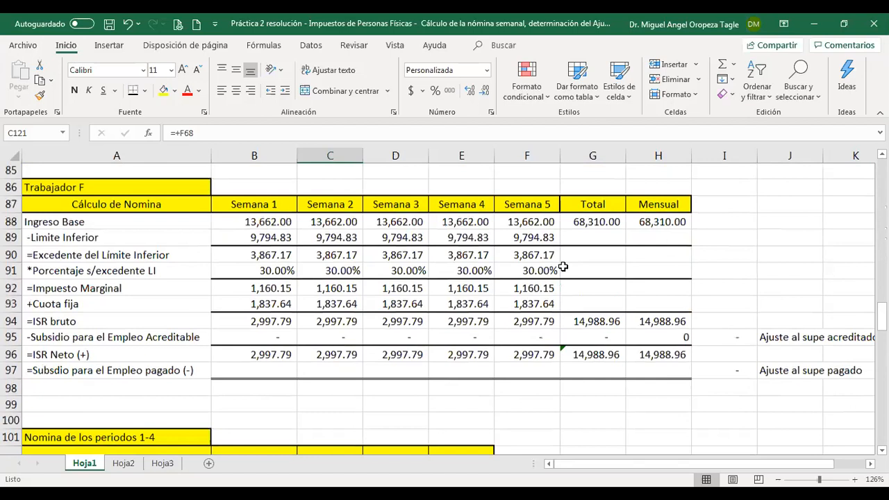
{"action": "scroll", "coordinate": [494, 303], "scroll_direction": "down", "scroll_amount": 13}
{"action": "scroll", "coordinate": [494, 306], "scroll_direction": "up", "scroll_amount": 3}
{"action": "scroll", "coordinate": [493, 306], "scroll_direction": "down", "scroll_amount": 1}
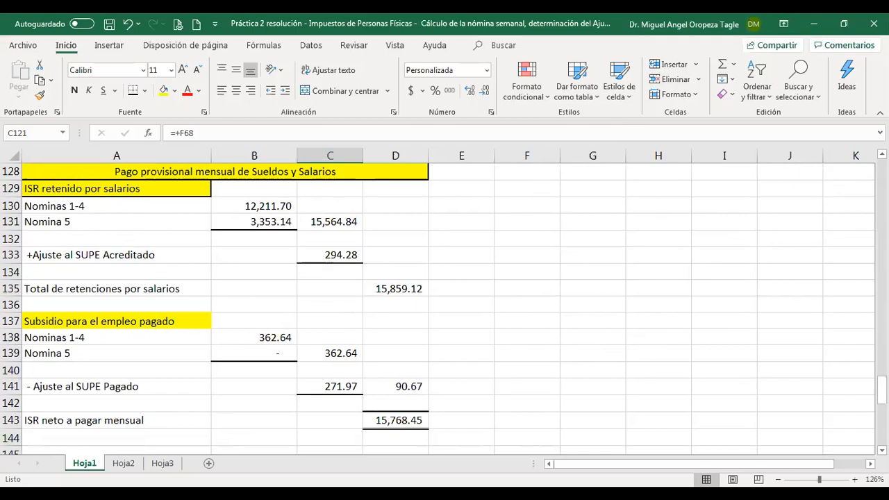
- Close the Práctica 2 resolución workbook and save its changes
{"action": "left_click", "coordinate": [49, 170]}
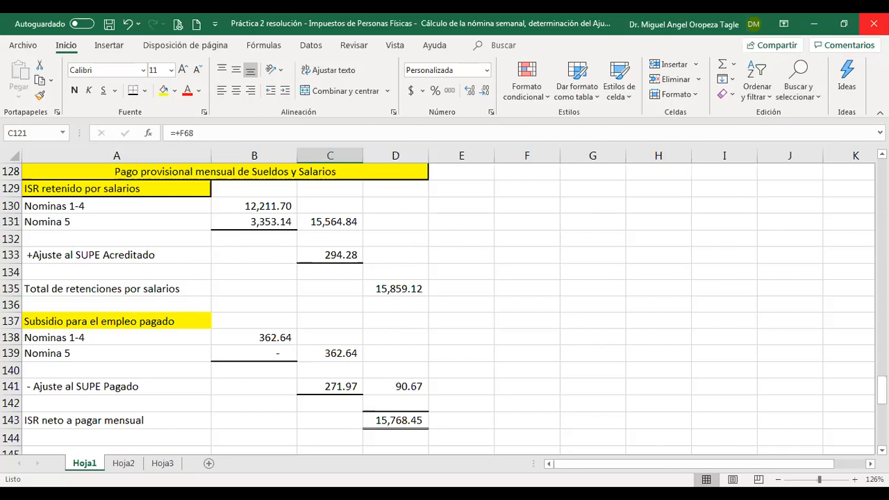
{"action": "left_click", "coordinate": [872, 25]}
{"action": "left_click", "coordinate": [378, 282]}
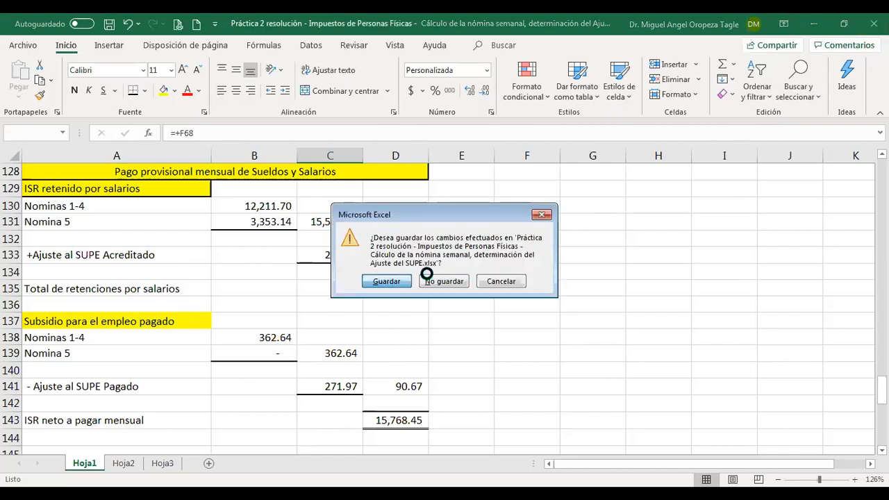